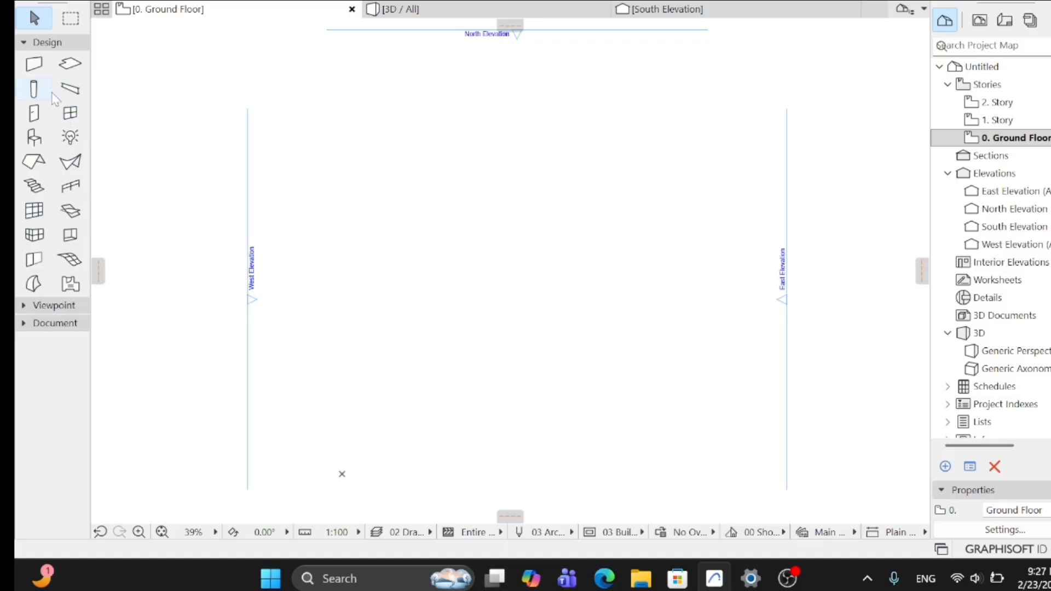
Open the Window tool's default settings and examine the Basic, Bay and Bow, and Special Windows folders in the object library.
{"action": "left_click", "coordinate": [66, 118]}
{"action": "double_click", "coordinate": [65, 118]}
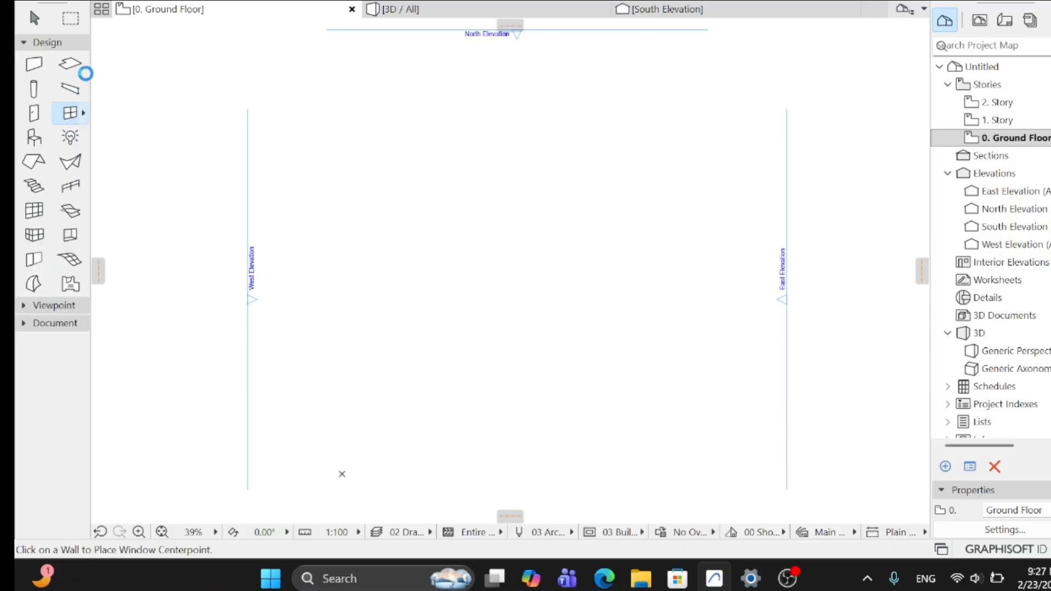
{"action": "scroll", "coordinate": [304, 273], "scroll_direction": "up", "scroll_amount": 6}
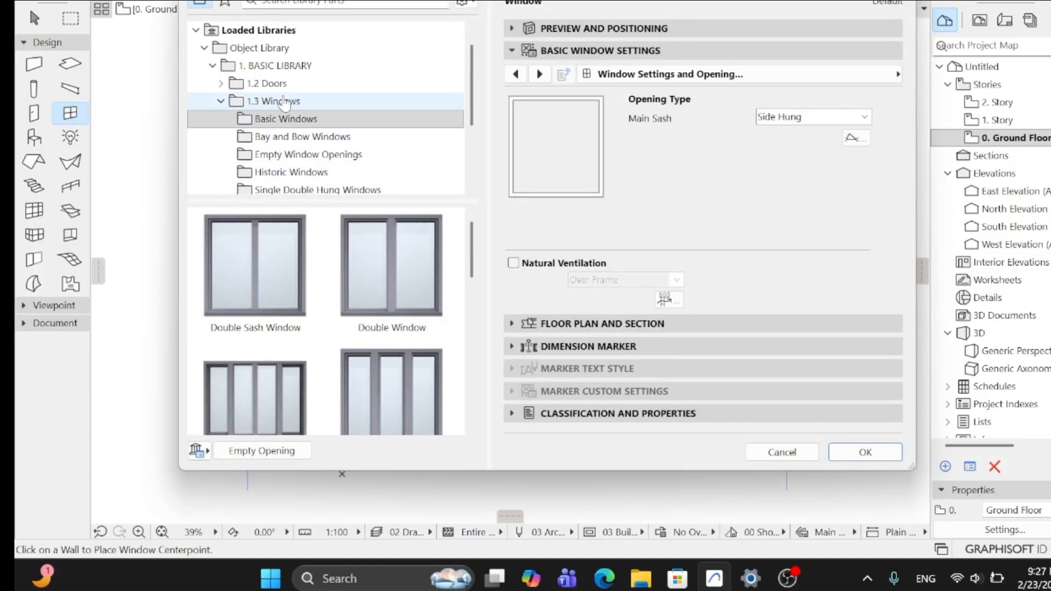
{"action": "left_click", "coordinate": [295, 122]}
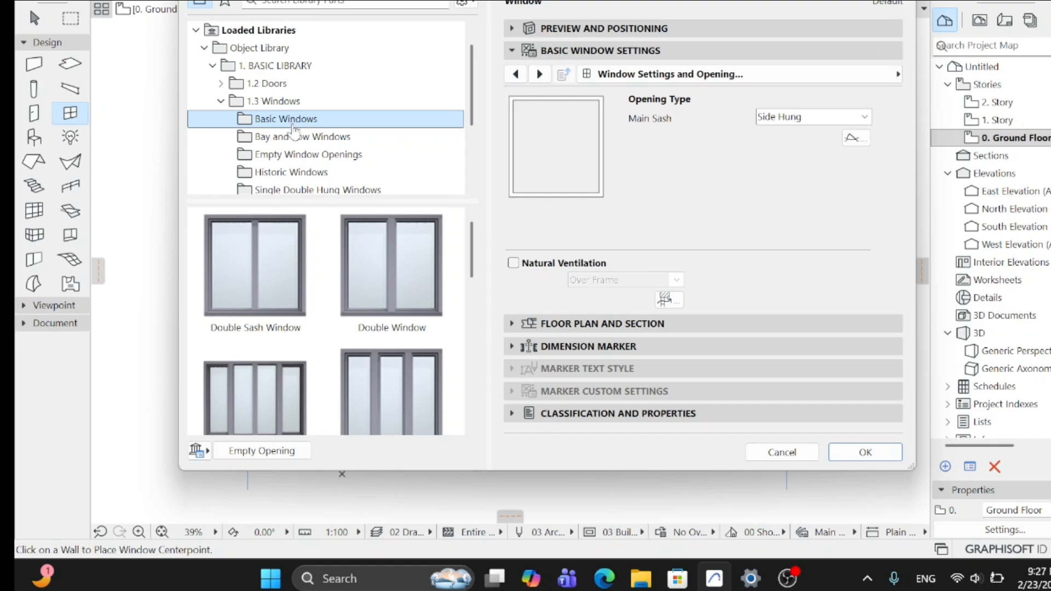
{"action": "left_click", "coordinate": [297, 138]}
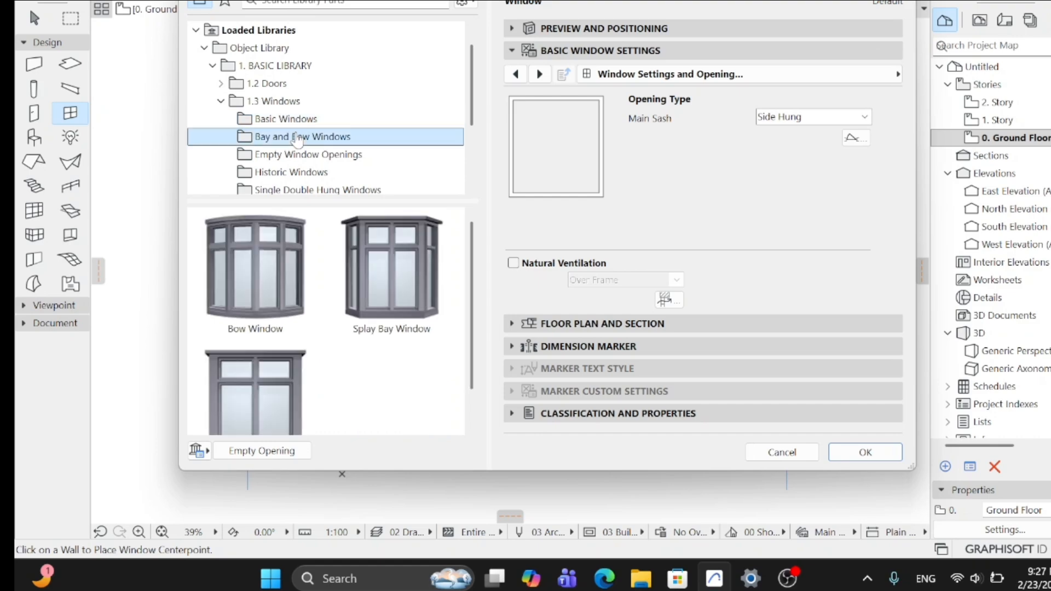
{"action": "scroll", "coordinate": [301, 131], "scroll_direction": "down", "scroll_amount": 1}
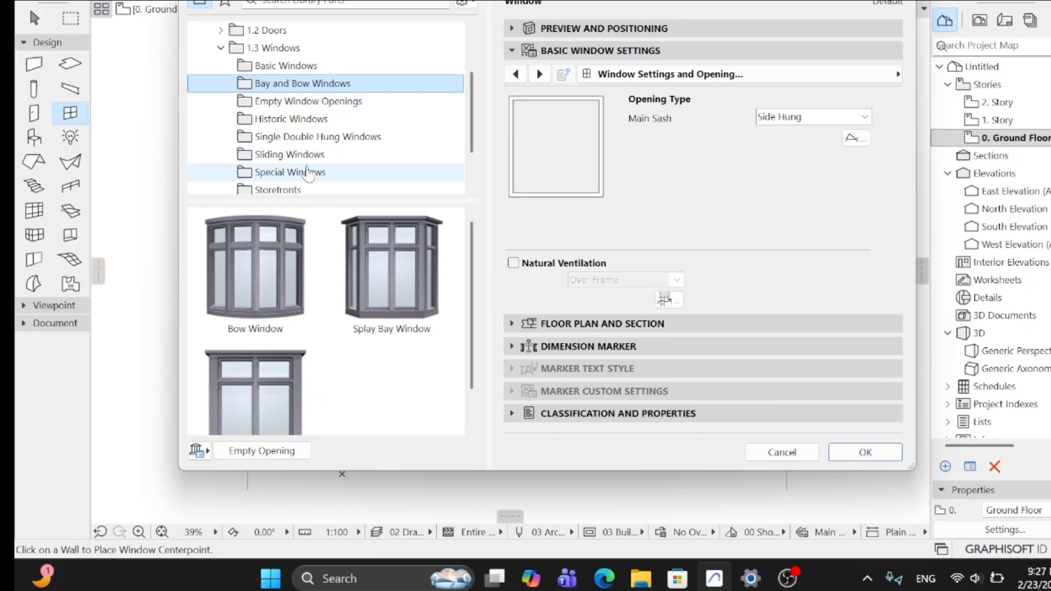
{"action": "scroll", "coordinate": [315, 178], "scroll_direction": "down", "scroll_amount": 1}
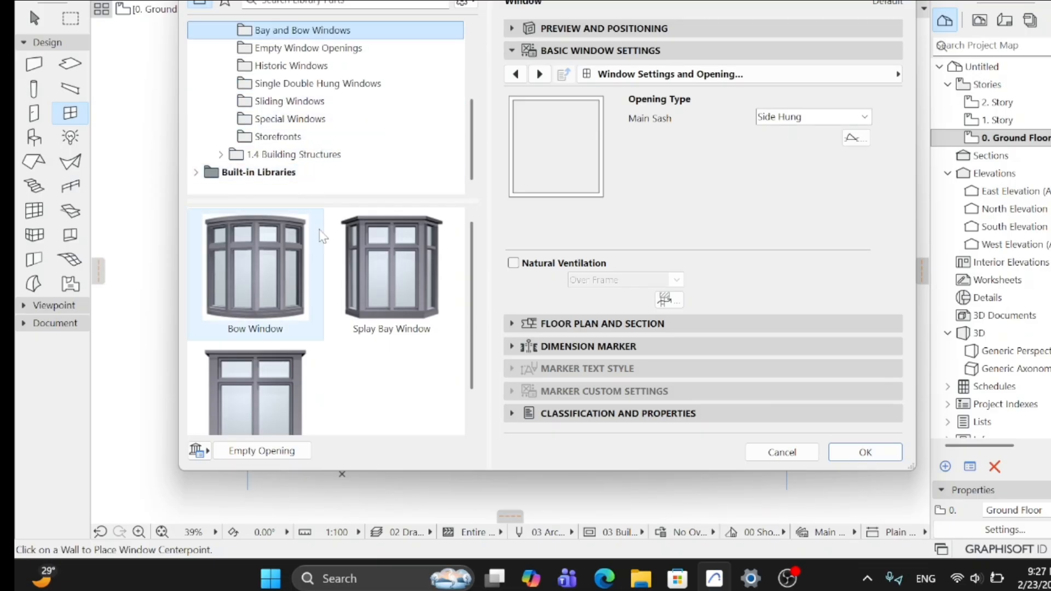
{"action": "left_click", "coordinate": [299, 122]}
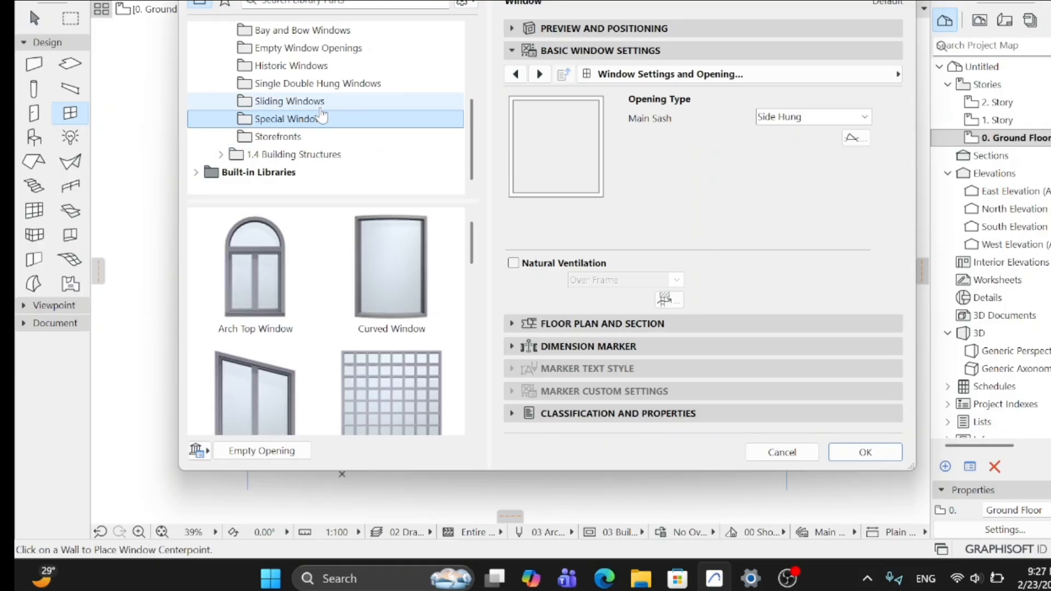
{"action": "scroll", "coordinate": [313, 102], "scroll_direction": "up", "scroll_amount": 2}
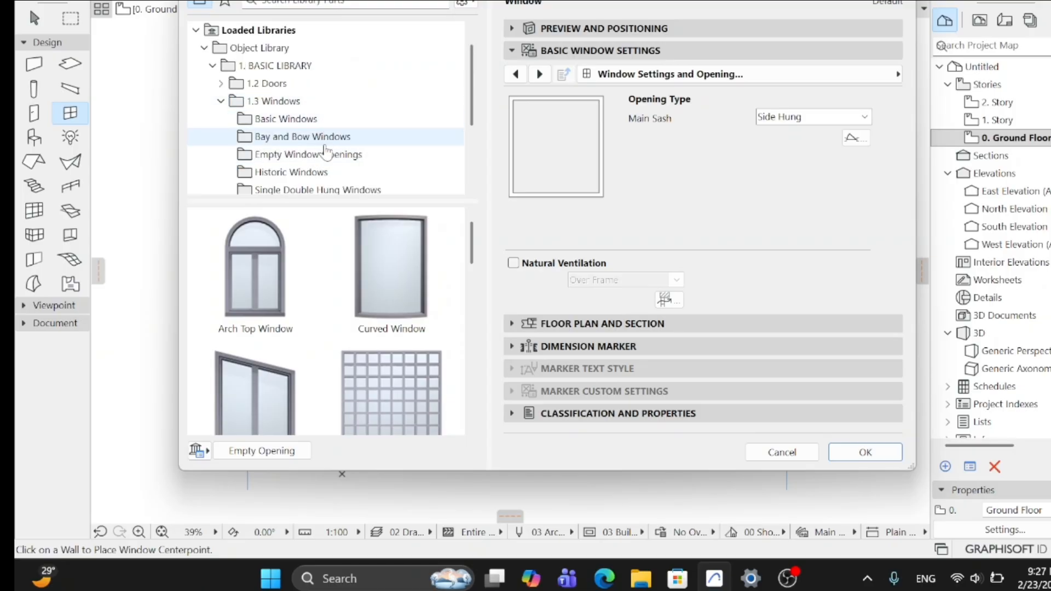
{"action": "scroll", "coordinate": [326, 153], "scroll_direction": "down", "scroll_amount": 1}
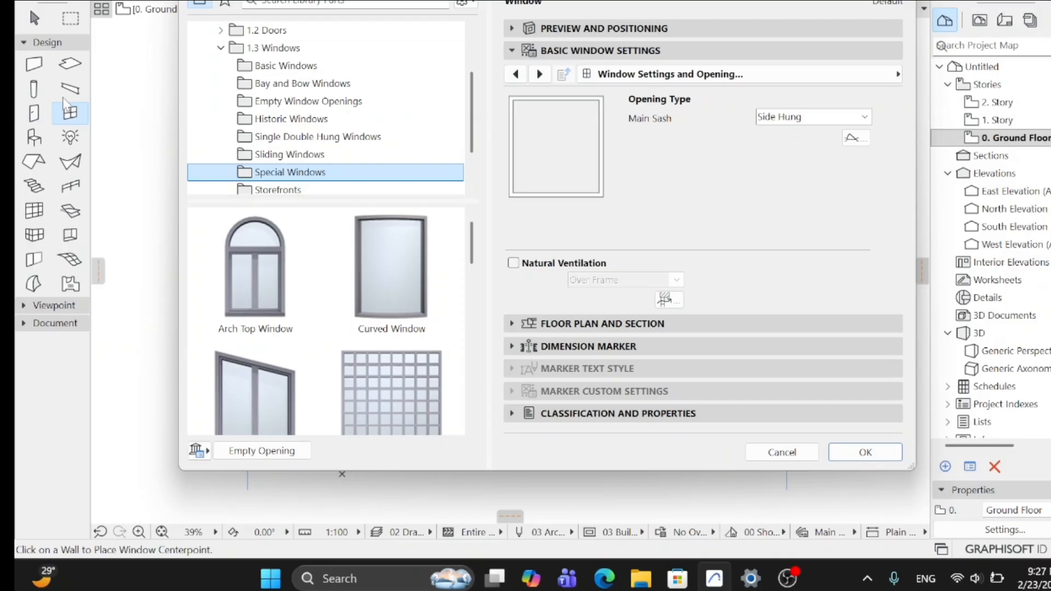
{"action": "scroll", "coordinate": [305, 104], "scroll_direction": "up", "scroll_amount": 1}
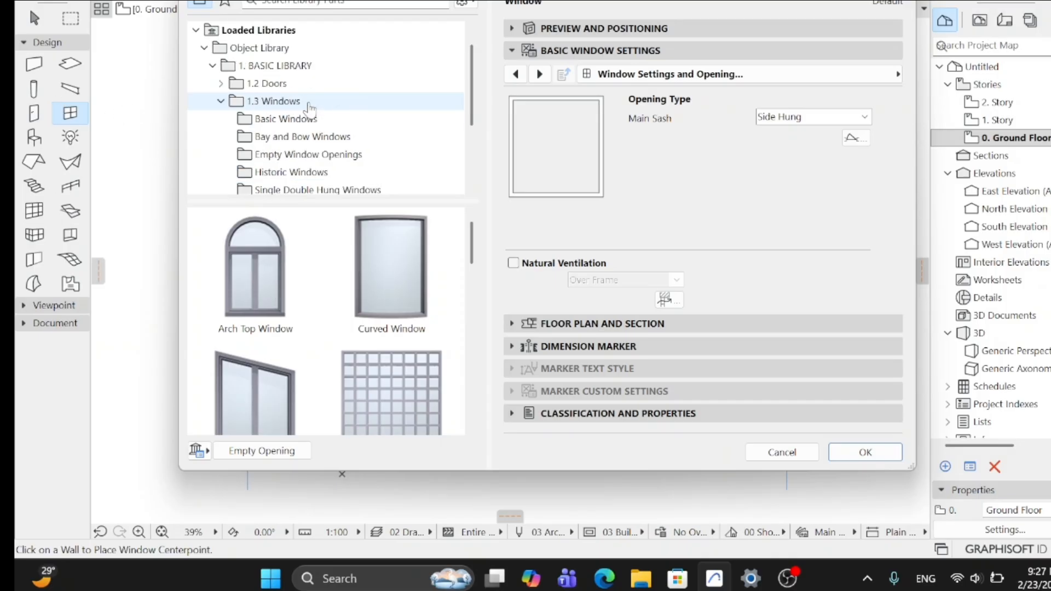
Examine the window types in the Basic Windows library folder, and close the window settings without applying anything.
{"action": "left_click", "coordinate": [311, 120]}
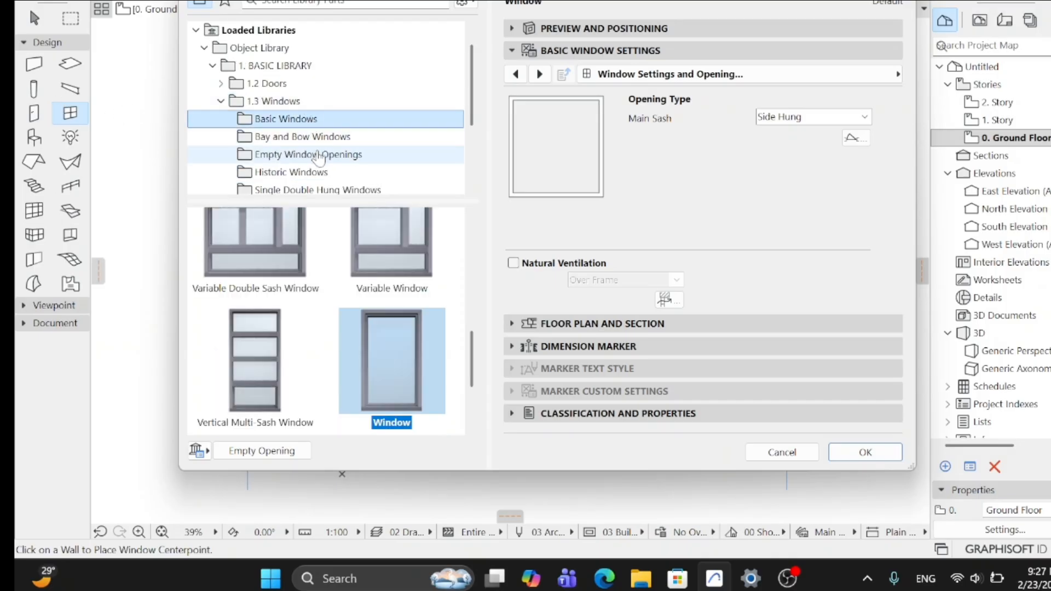
{"action": "scroll", "coordinate": [295, 342], "scroll_direction": "up", "scroll_amount": 5}
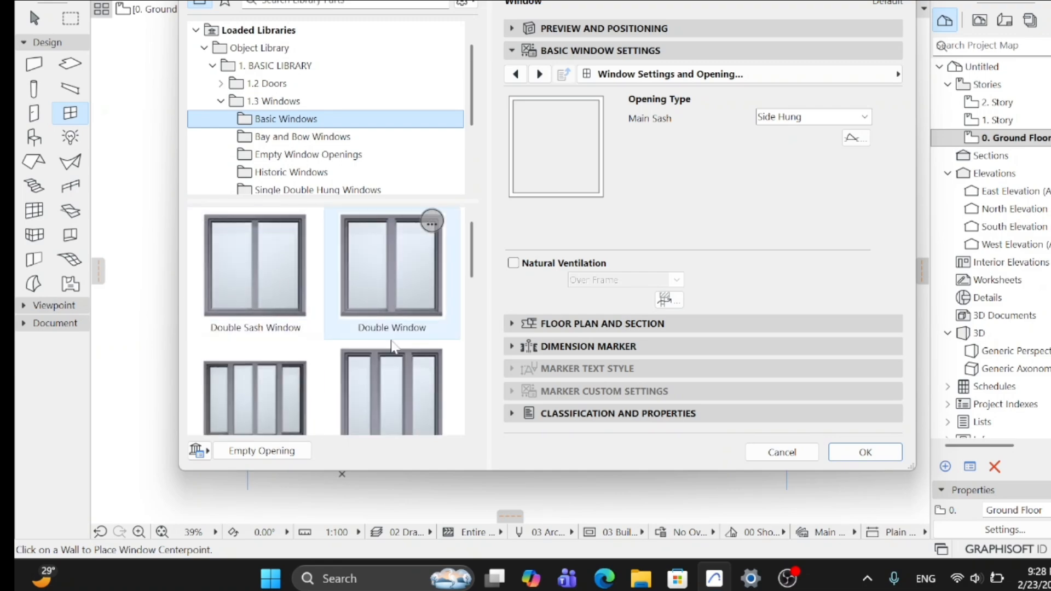
{"action": "scroll", "coordinate": [316, 351], "scroll_direction": "down", "scroll_amount": 3}
{"action": "scroll", "coordinate": [317, 352], "scroll_direction": "up", "scroll_amount": 3}
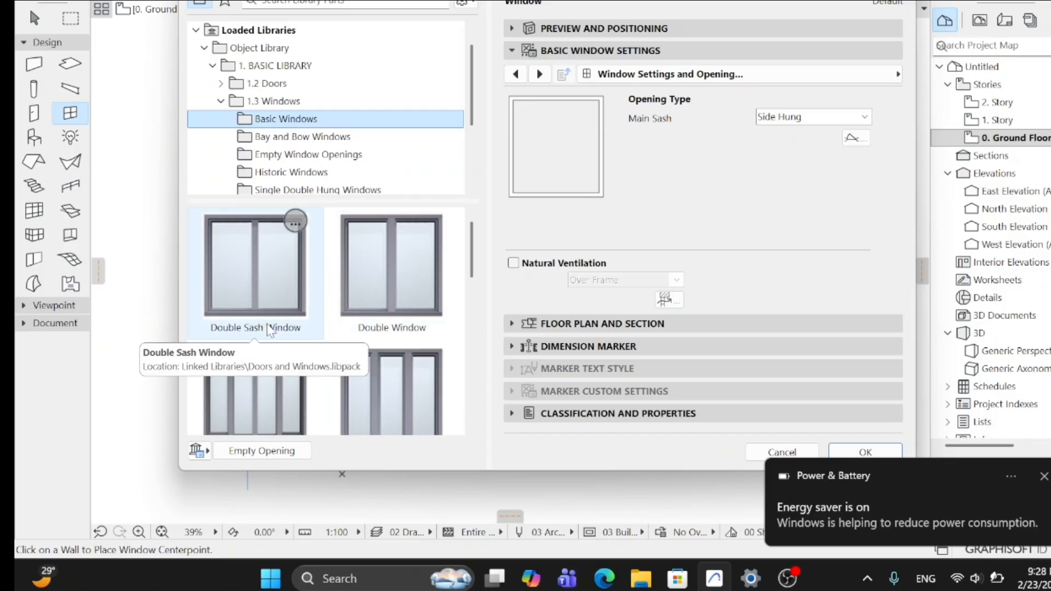
{"action": "scroll", "coordinate": [296, 342], "scroll_direction": "down", "scroll_amount": 3}
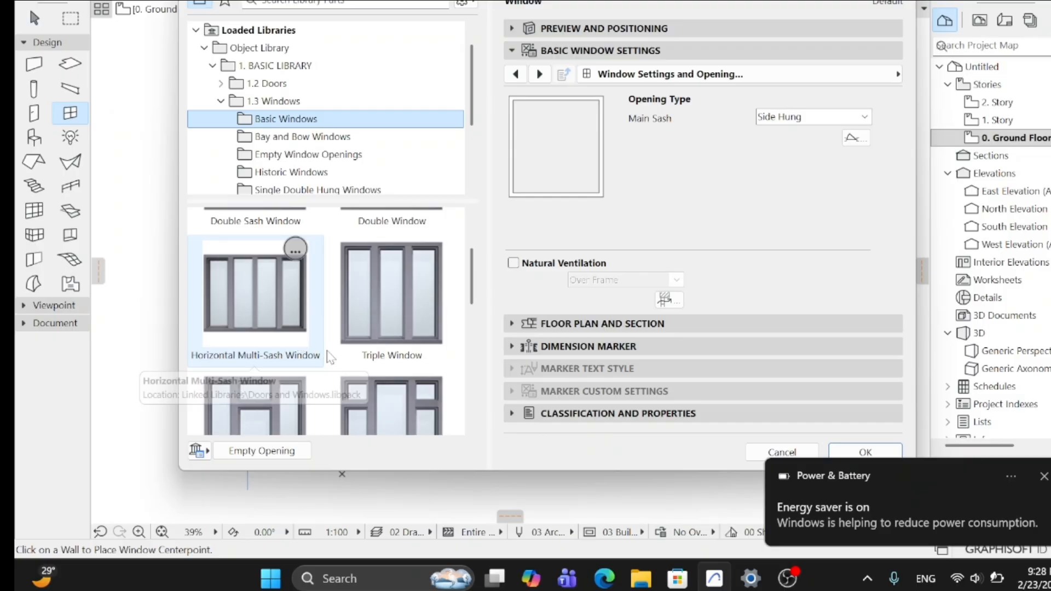
{"action": "scroll", "coordinate": [388, 353], "scroll_direction": "down", "scroll_amount": 9}
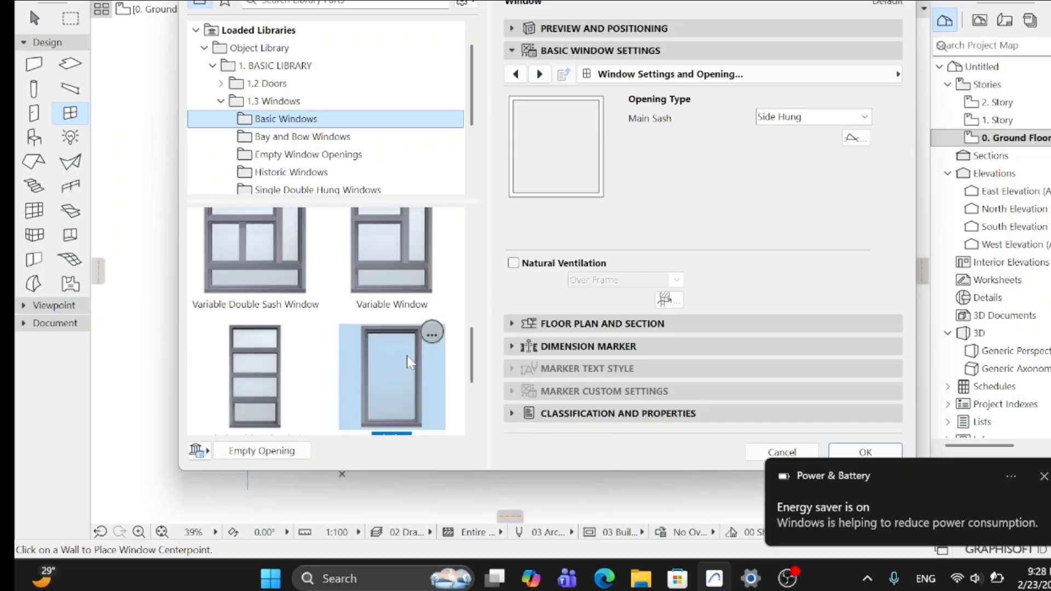
{"action": "scroll", "coordinate": [410, 362], "scroll_direction": "down", "scroll_amount": 3}
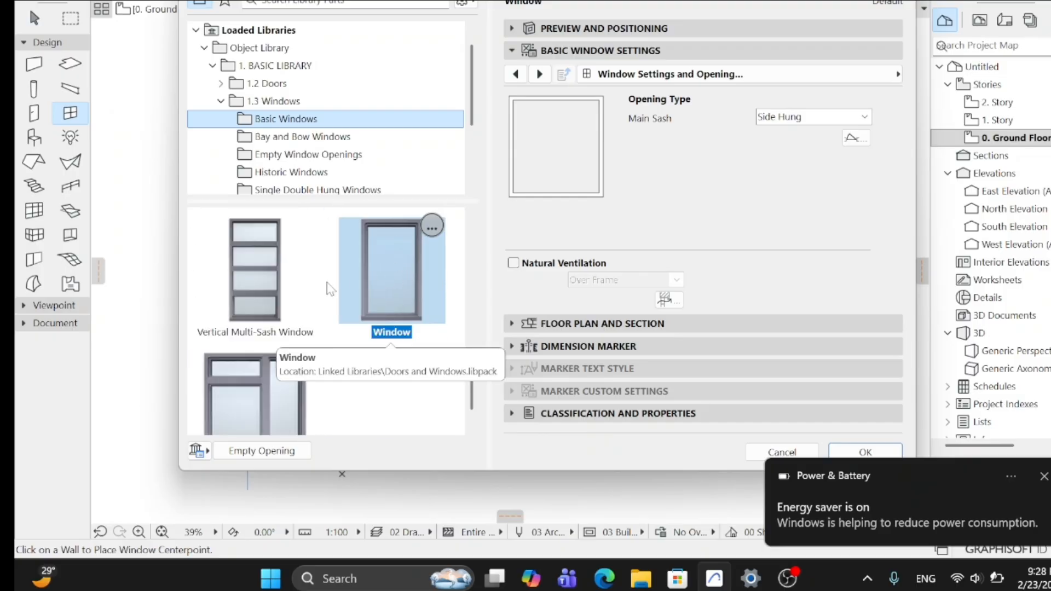
{"action": "scroll", "coordinate": [340, 275], "scroll_direction": "up", "scroll_amount": 12}
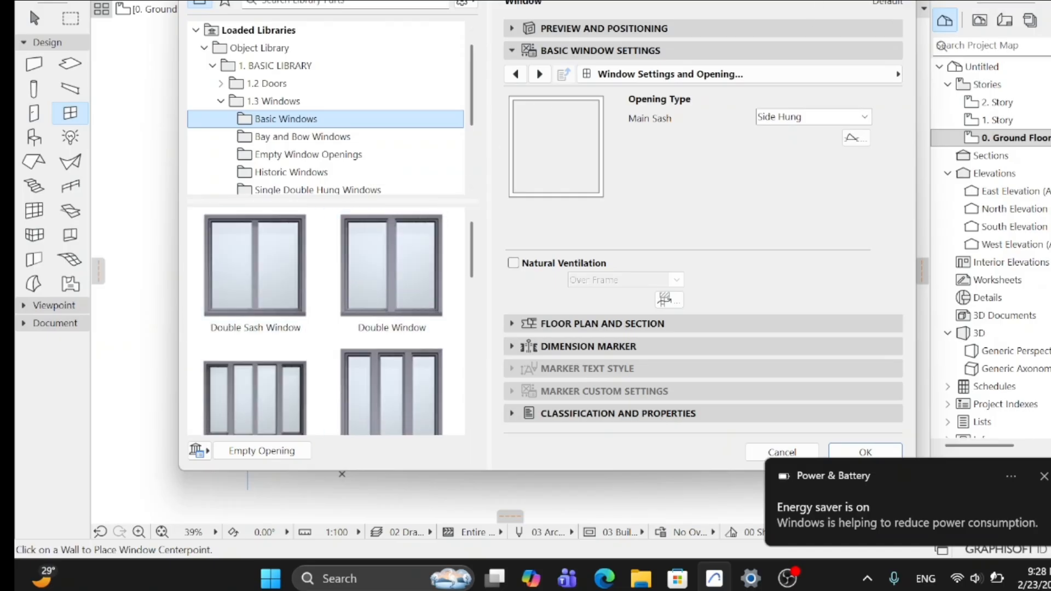
{"action": "key", "text": "Escape"}
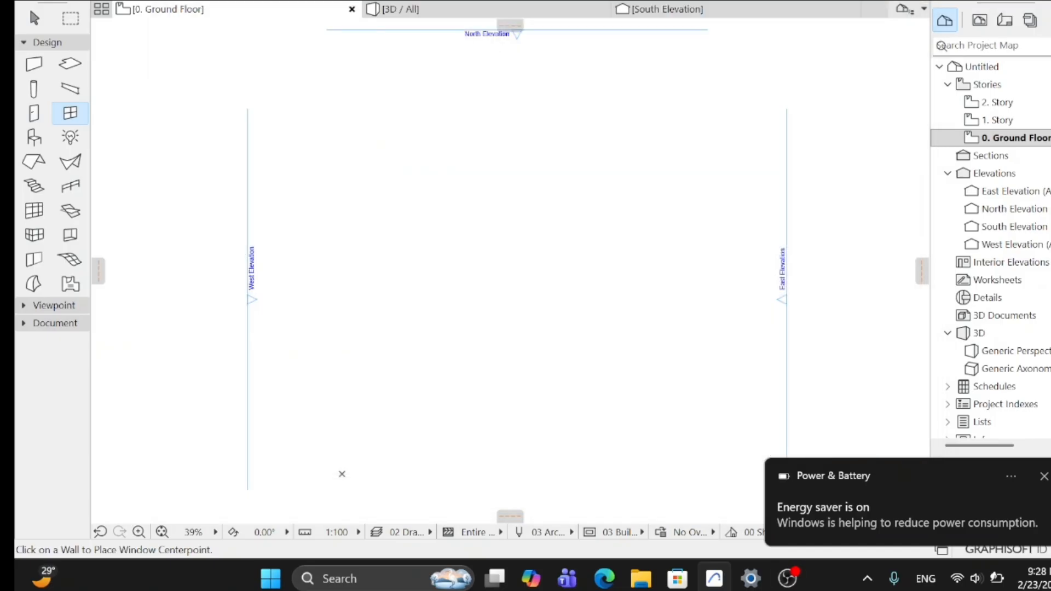
Open the Wall tool's default settings, keep the top link at Not Linked and review the wall height and thickness.
{"action": "left_click", "coordinate": [33, 71]}
{"action": "double_click", "coordinate": [33, 68]}
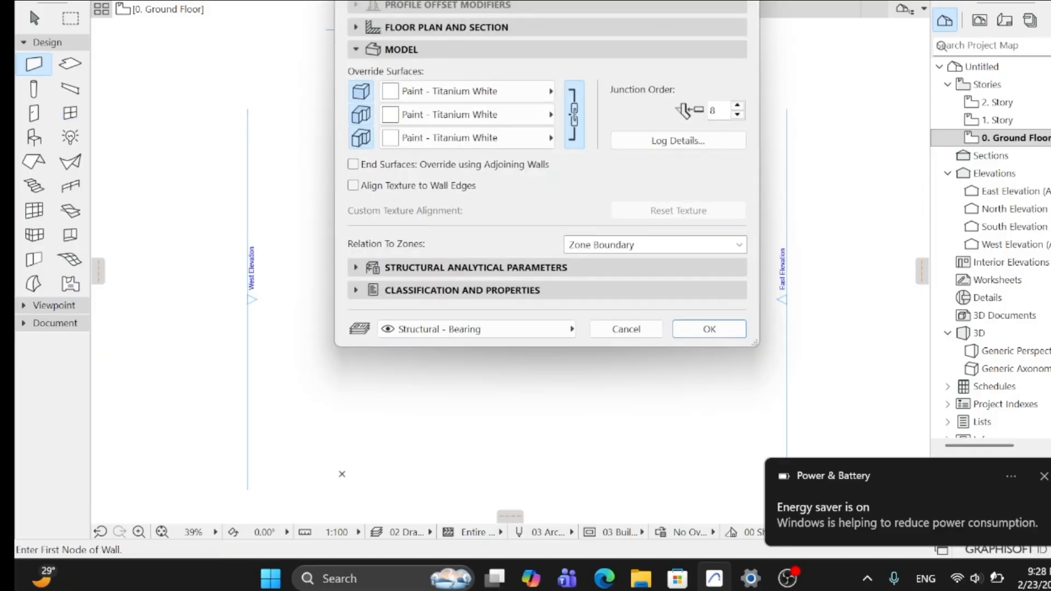
{"action": "left_click", "coordinate": [405, 0]}
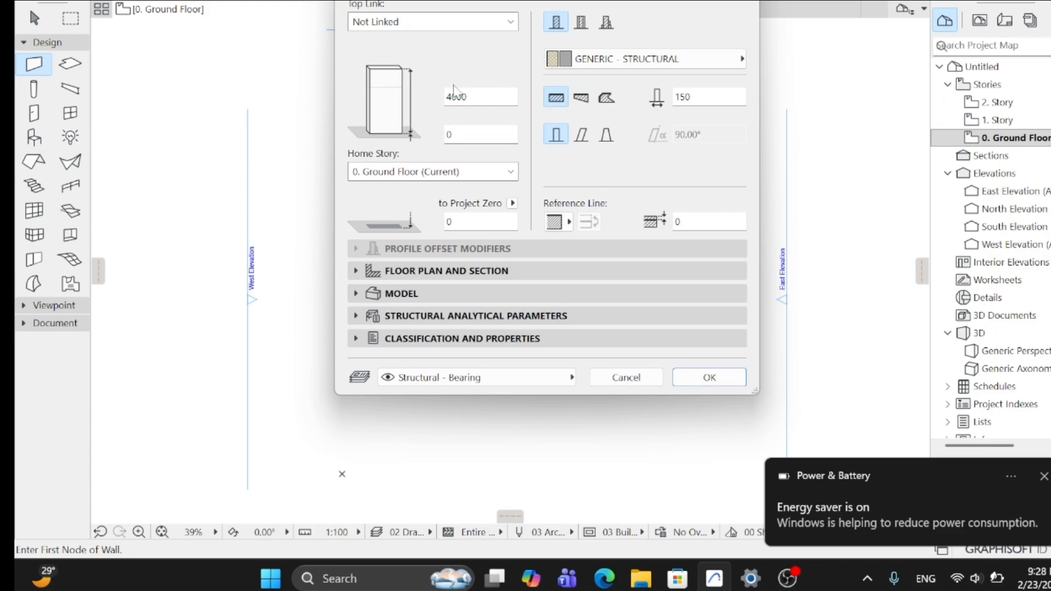
{"action": "left_click", "coordinate": [420, 25]}
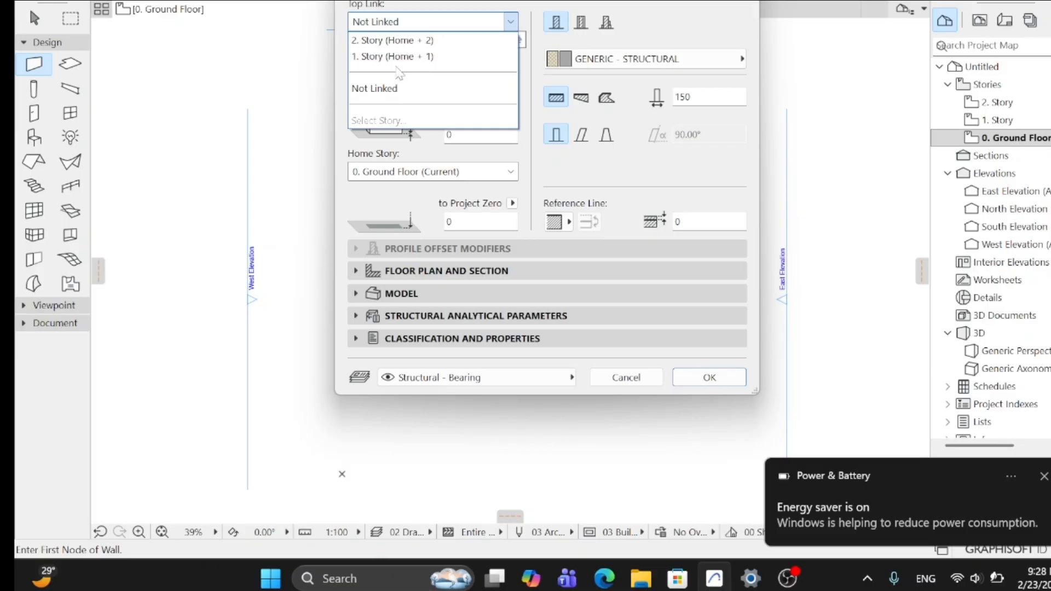
{"action": "left_click", "coordinate": [413, 97]}
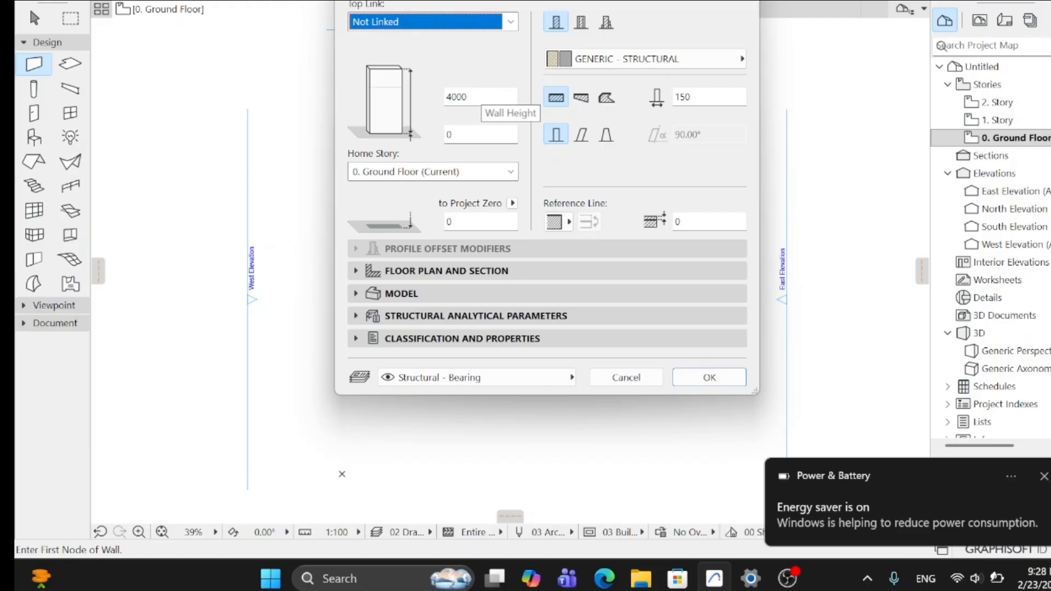
{"action": "left_click", "coordinate": [481, 97]}
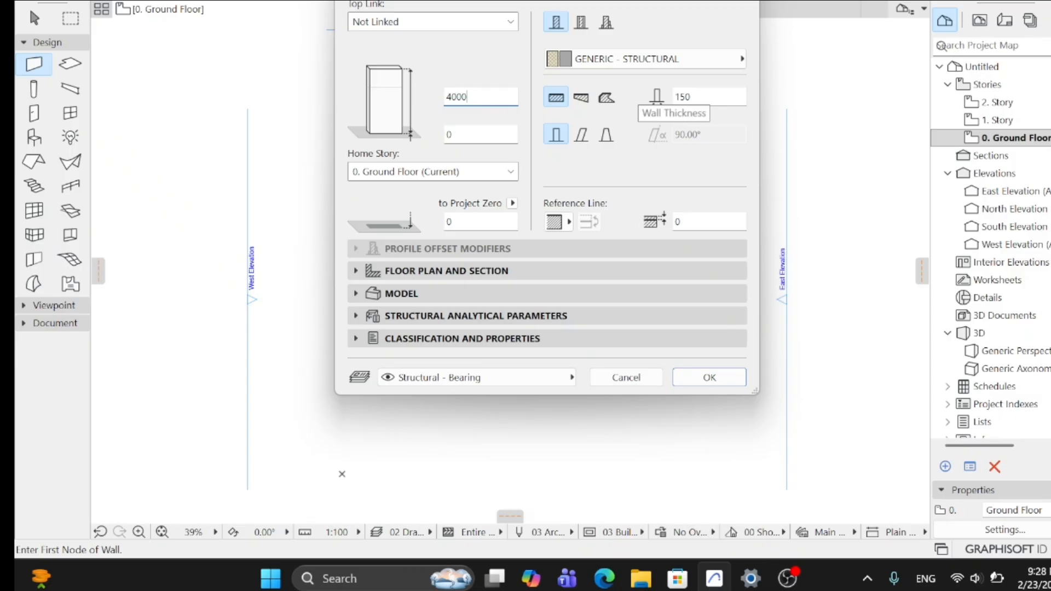
Enable the wall's surface overrides with Paint - Titanium White on all three surfaces and accept the wall settings.
{"action": "left_click", "coordinate": [455, 295]}
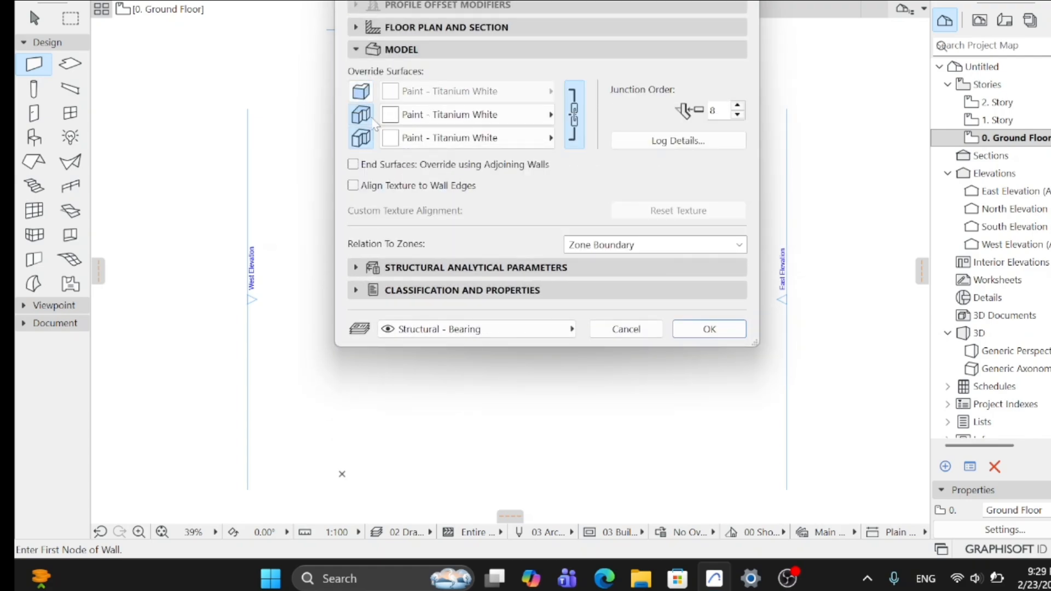
{"action": "left_click", "coordinate": [361, 91]}
{"action": "left_click", "coordinate": [361, 115]}
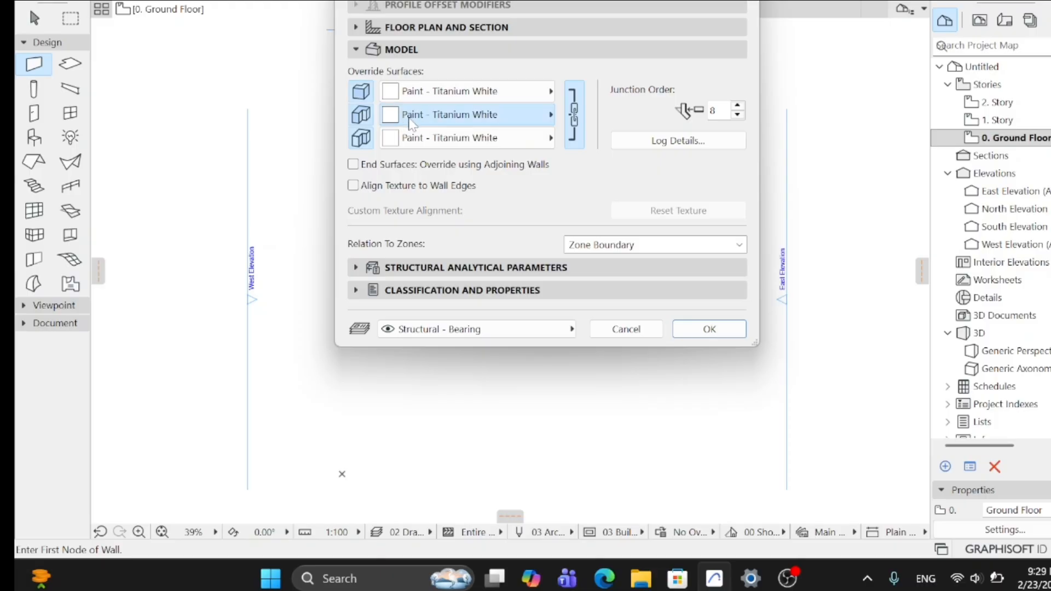
{"action": "left_click", "coordinate": [470, 115]}
{"action": "left_click", "coordinate": [448, 120]}
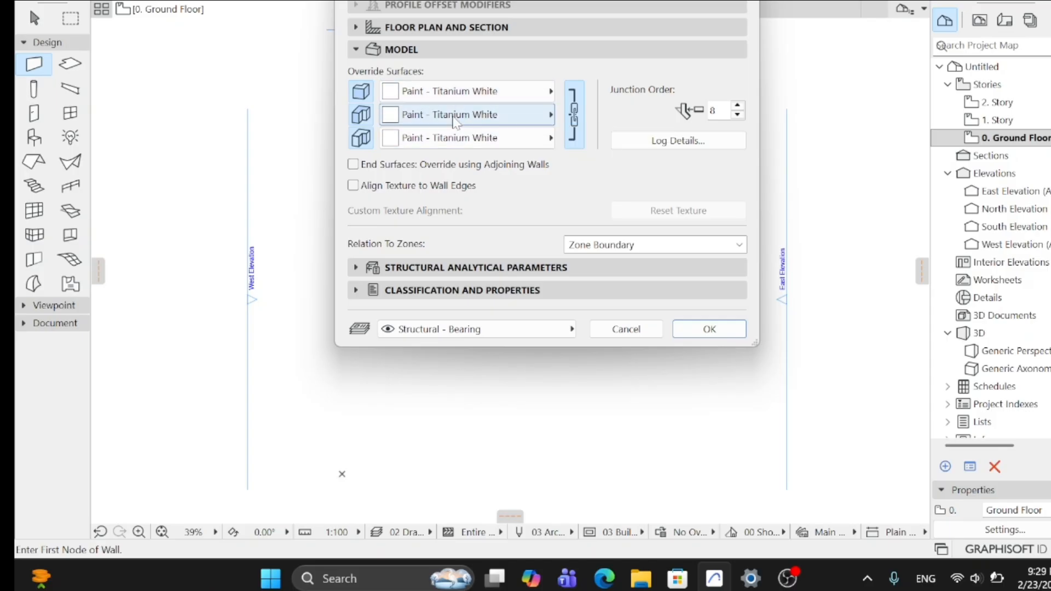
{"action": "left_click", "coordinate": [674, 326]}
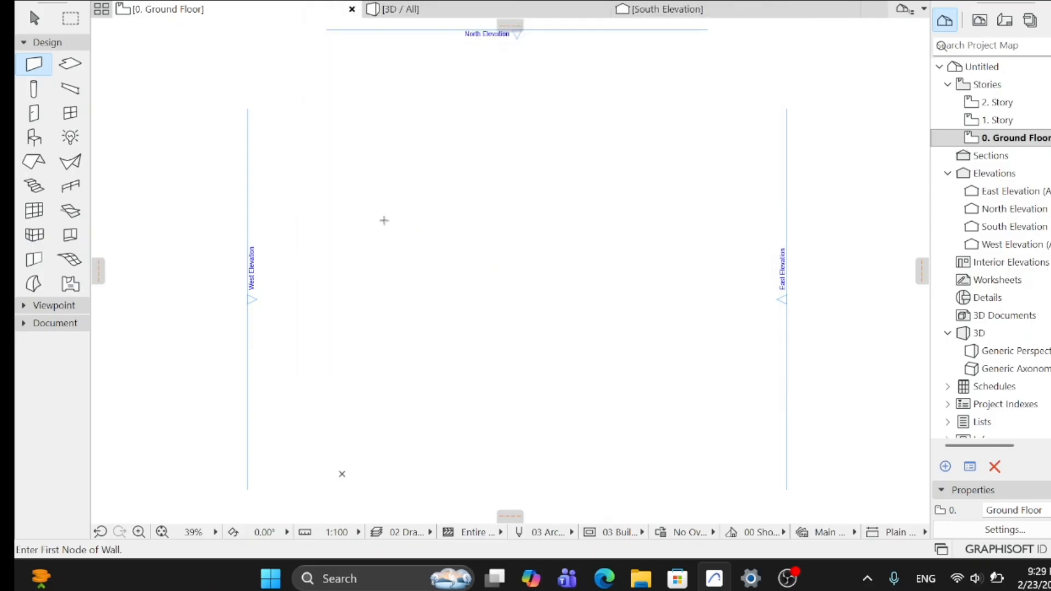
Draw a straight horizontal wall on the ground floor plan between the west and east elevation lines.
{"action": "left_click", "coordinate": [323, 173]}
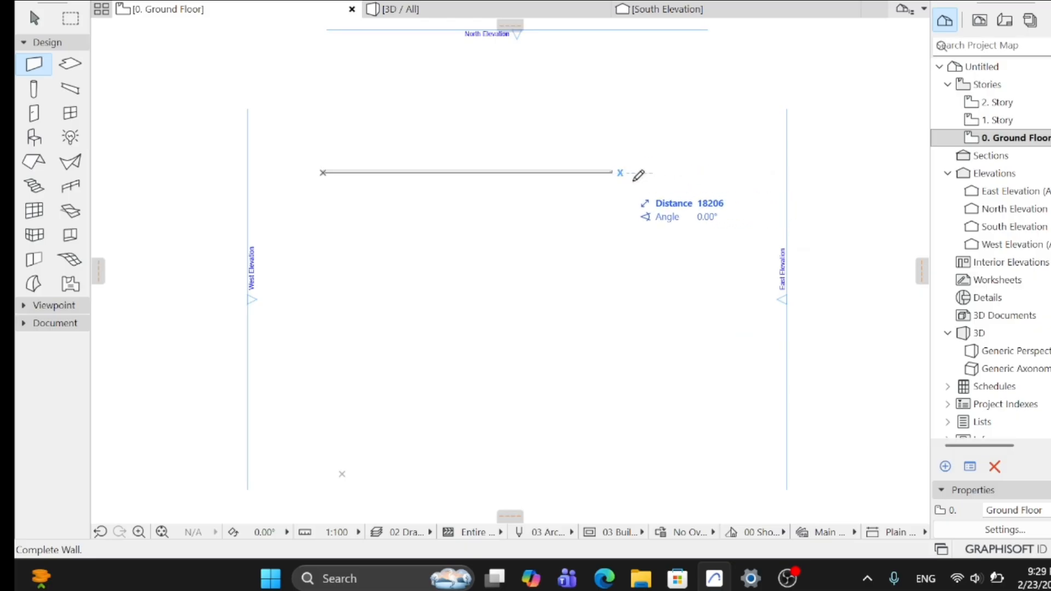
{"action": "left_click", "coordinate": [704, 172]}
{"action": "scroll", "coordinate": [474, 173], "scroll_direction": "up", "scroll_amount": 3}
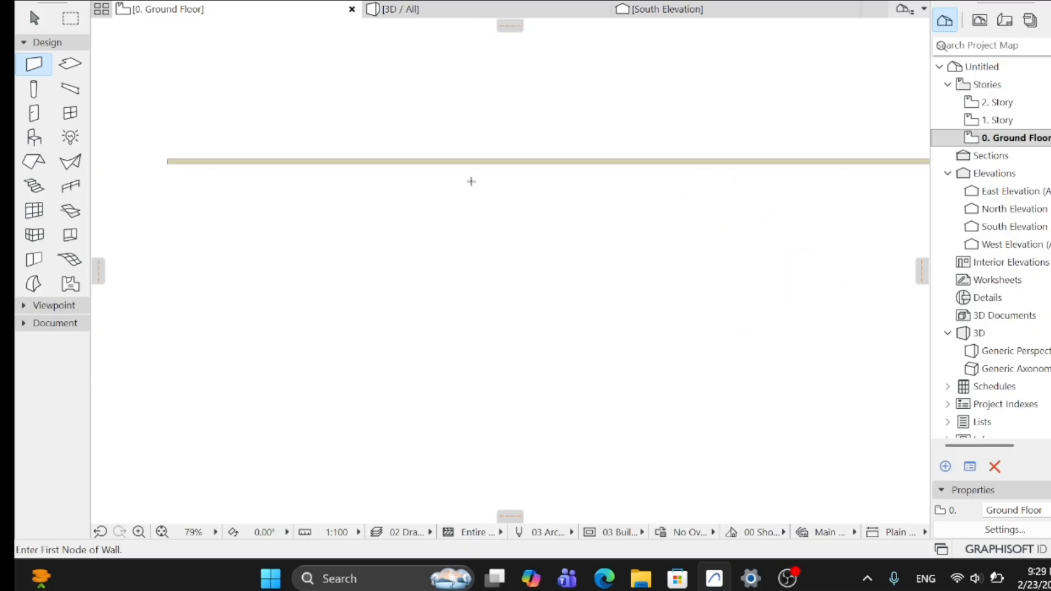
Inspect the new wall in the 3D perspective and return to the ground floor plan.
{"action": "key", "text": "F3"}
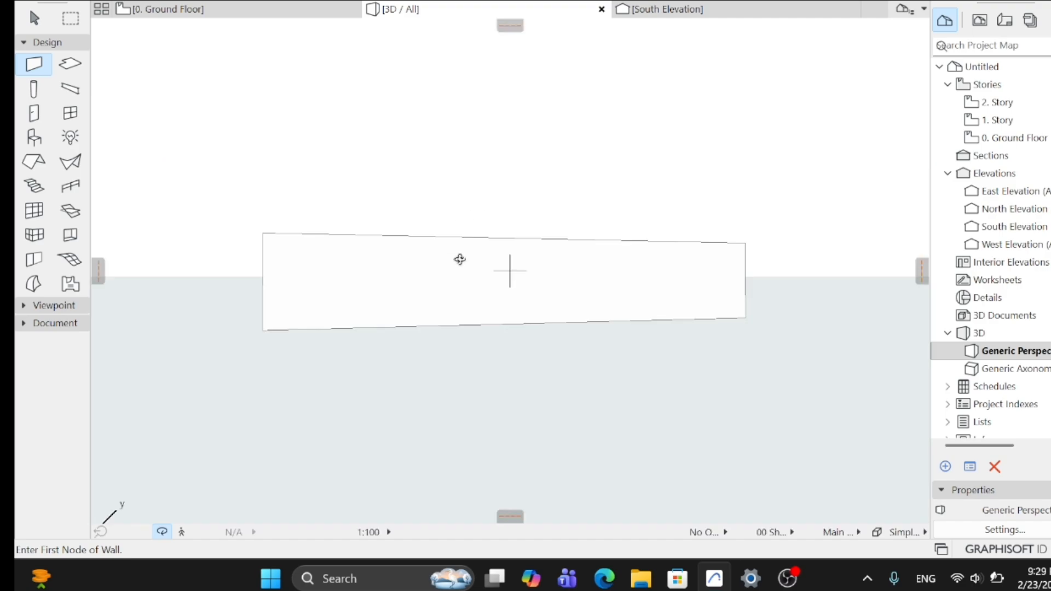
{"action": "scroll", "coordinate": [455, 264], "scroll_direction": "up", "scroll_amount": 1}
{"action": "left_click_drag", "start_coordinate": [416, 295], "coordinate": [344, 297]}
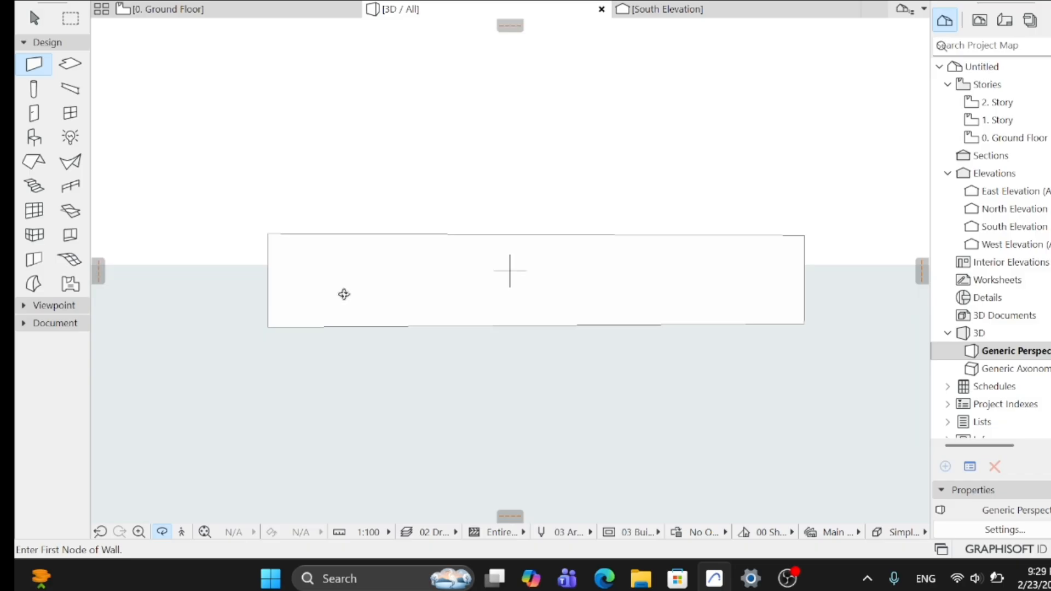
{"action": "key", "text": "F2"}
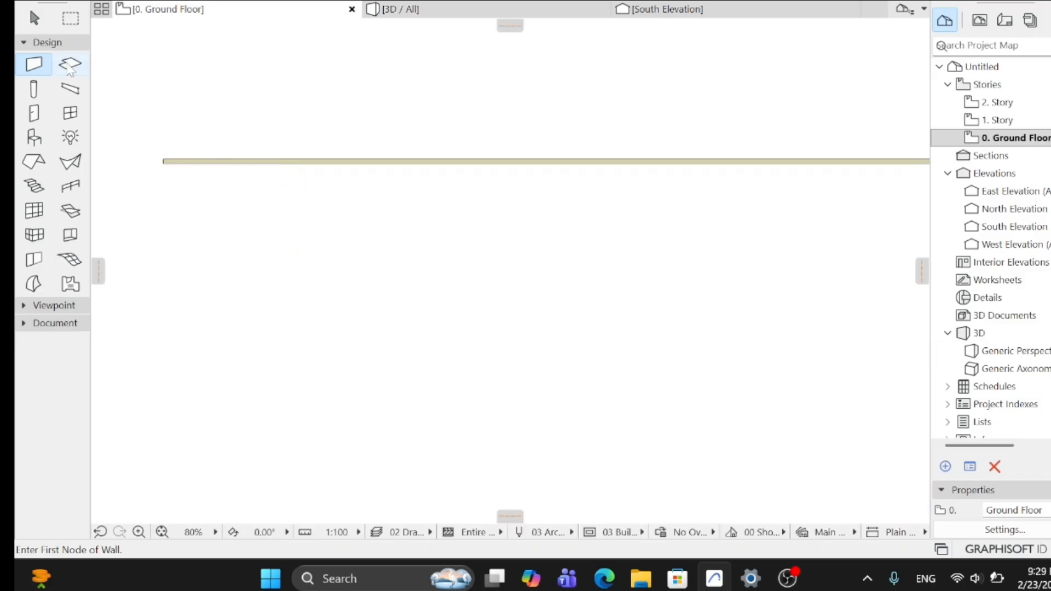
Open the Window tool's default settings, review the positioning and basic window settings, and accept the Window type from Basic Windows.
{"action": "left_click", "coordinate": [74, 116]}
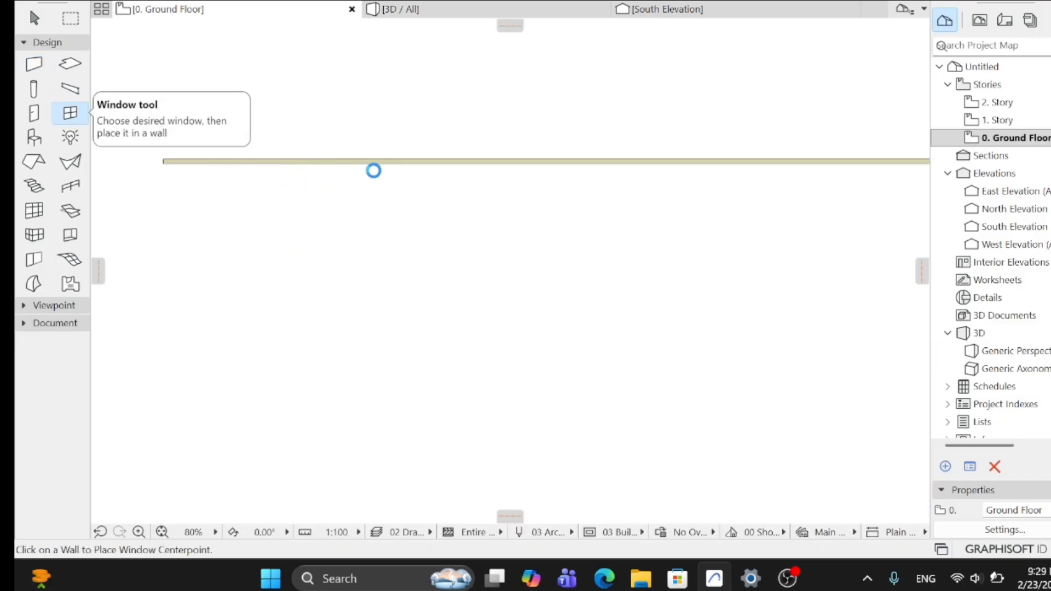
{"action": "key", "text": "ctrl+t"}
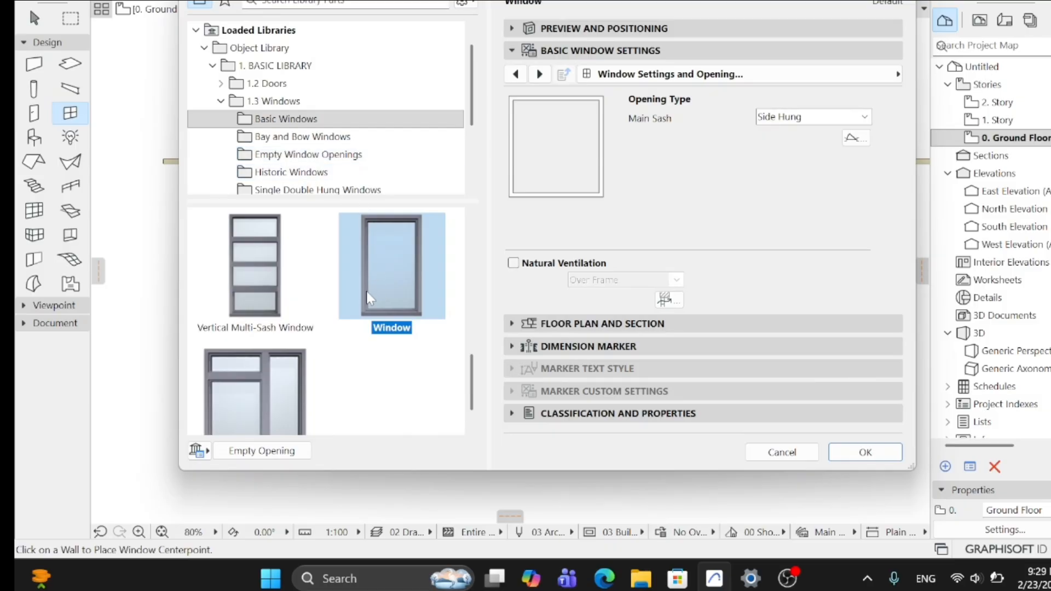
{"action": "left_click", "coordinate": [592, 28]}
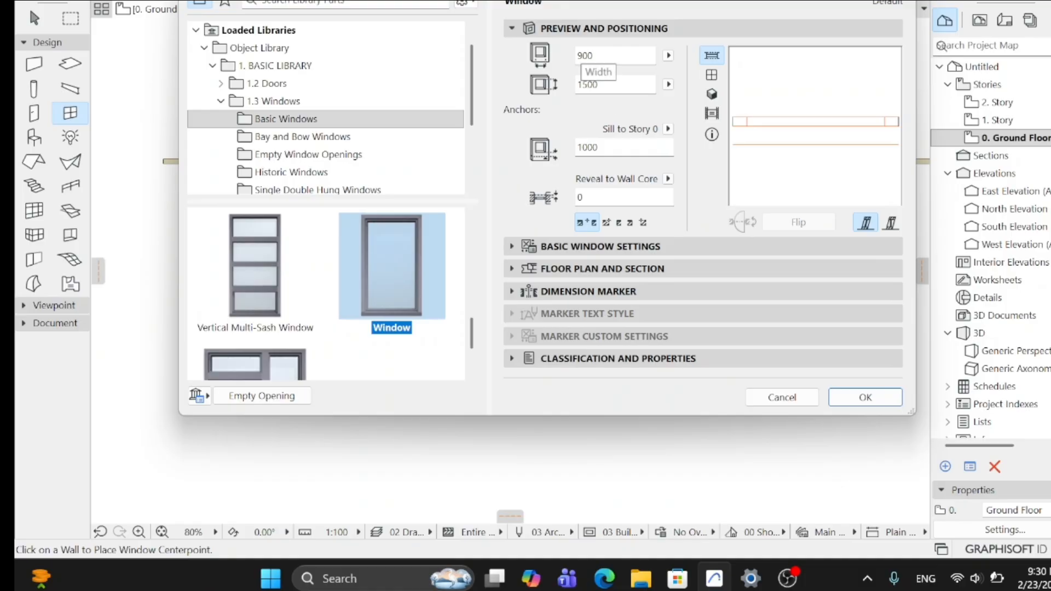
{"action": "left_click", "coordinate": [607, 248]}
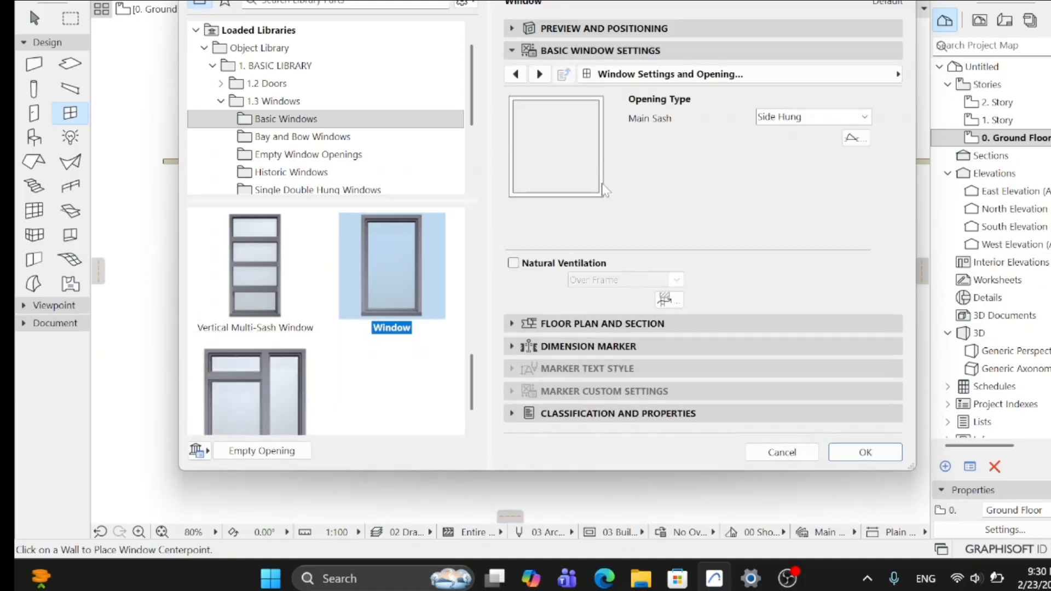
{"action": "left_click", "coordinate": [619, 28]}
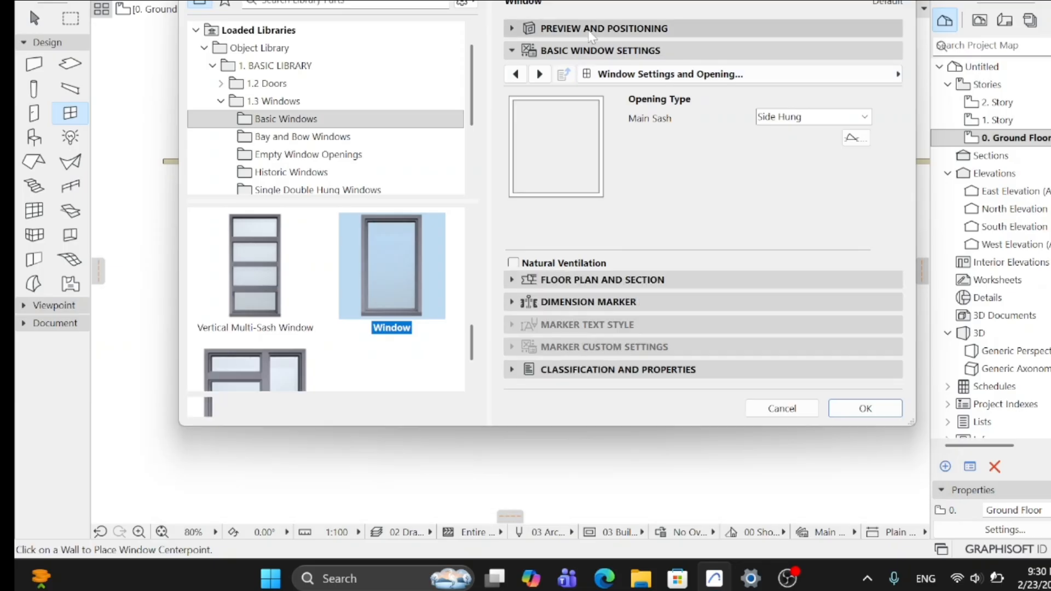
{"action": "left_click", "coordinate": [861, 394]}
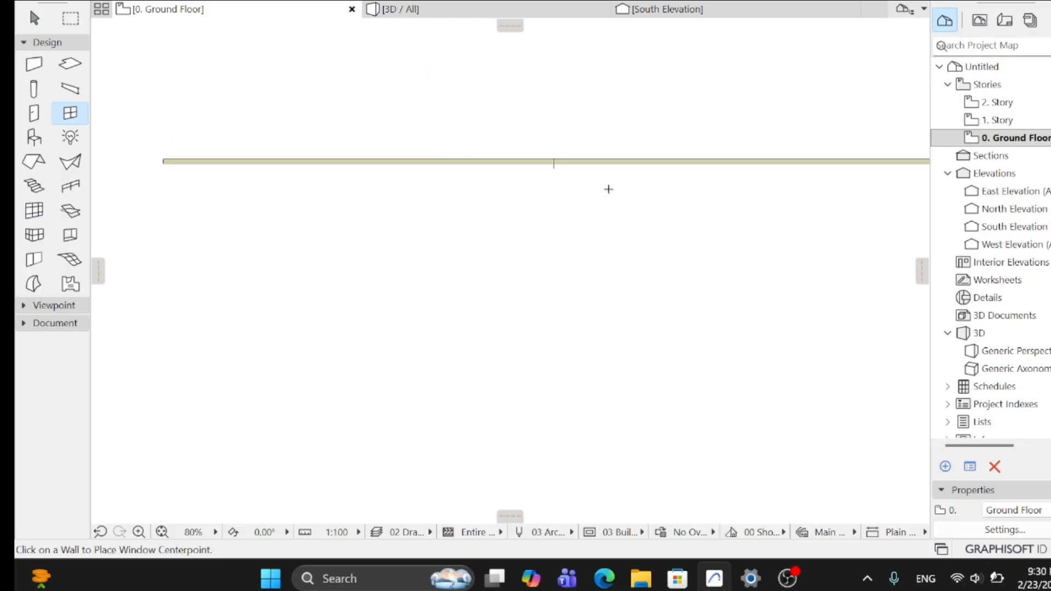
Place the window in the horizontal wall on the ground floor plan and leave the Window tool.
{"action": "scroll", "coordinate": [500, 161], "scroll_direction": "up", "scroll_amount": 5}
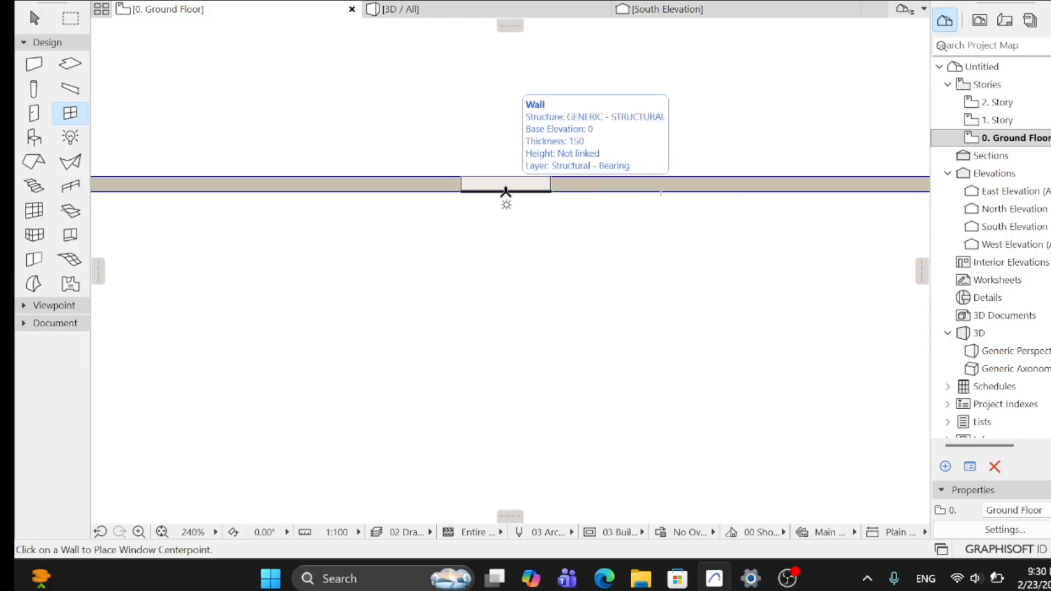
{"action": "left_click", "coordinate": [506, 192]}
{"action": "left_click", "coordinate": [506, 190]}
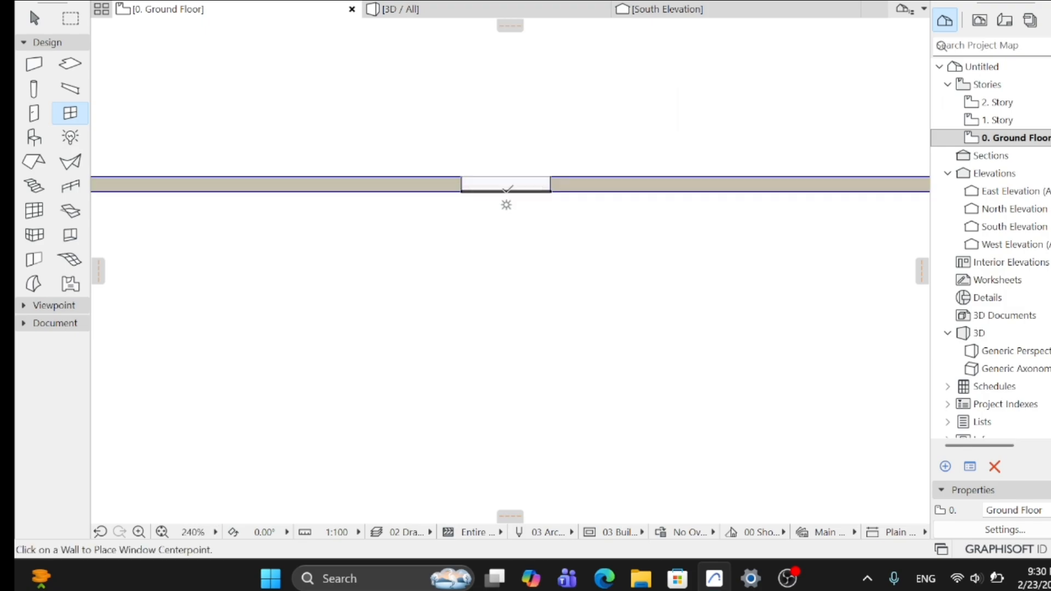
{"action": "key", "text": "Escape"}
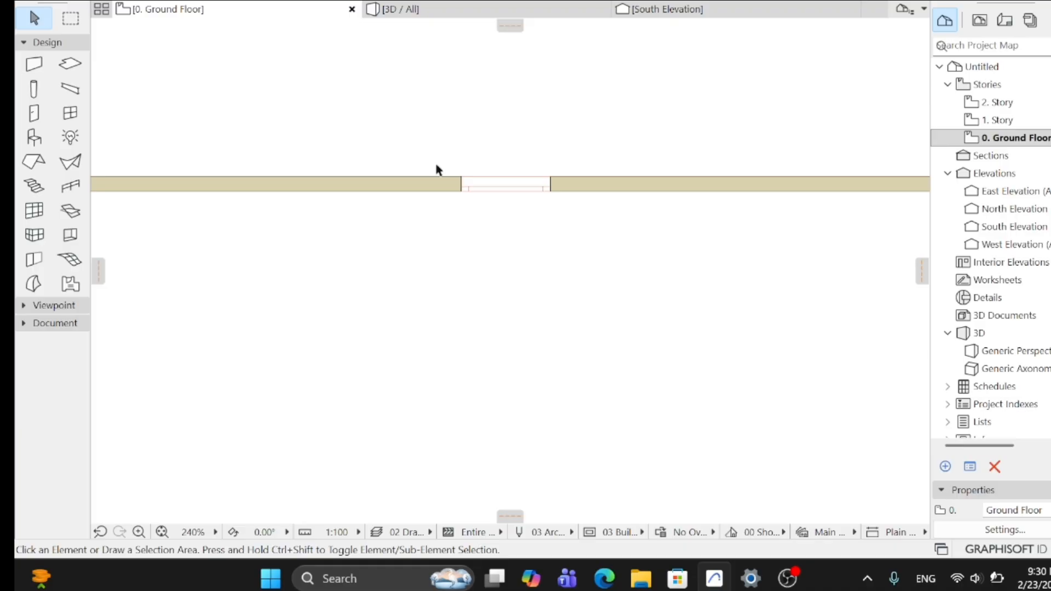
Inspect the placed window up close in the 3D perspective and leave orbit mode.
{"action": "key", "text": "F3"}
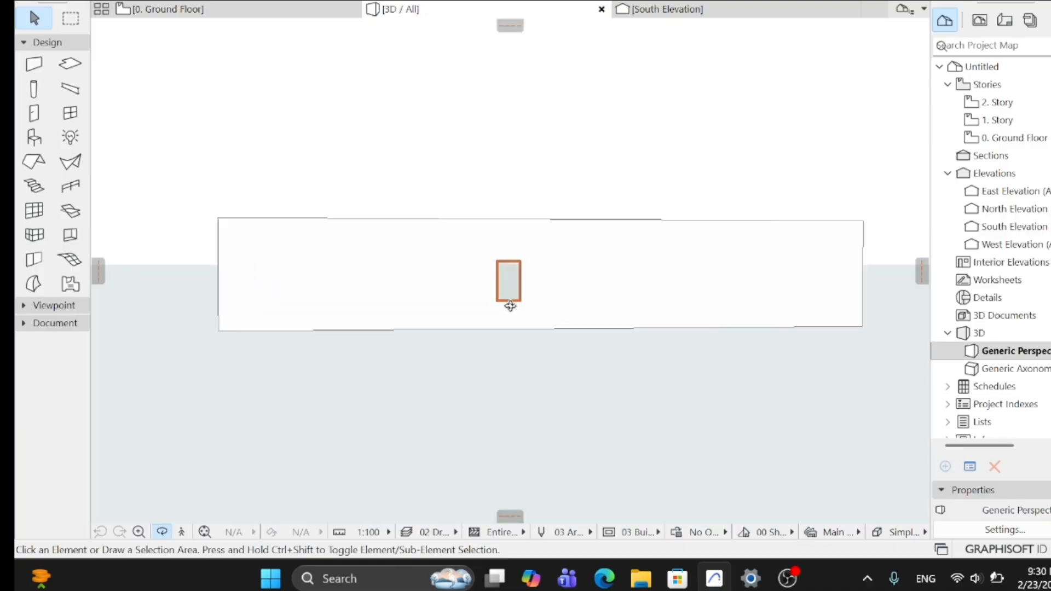
{"action": "scroll", "coordinate": [510, 306], "scroll_direction": "up", "scroll_amount": 5}
{"action": "scroll", "coordinate": [434, 354], "scroll_direction": "up", "scroll_amount": 3}
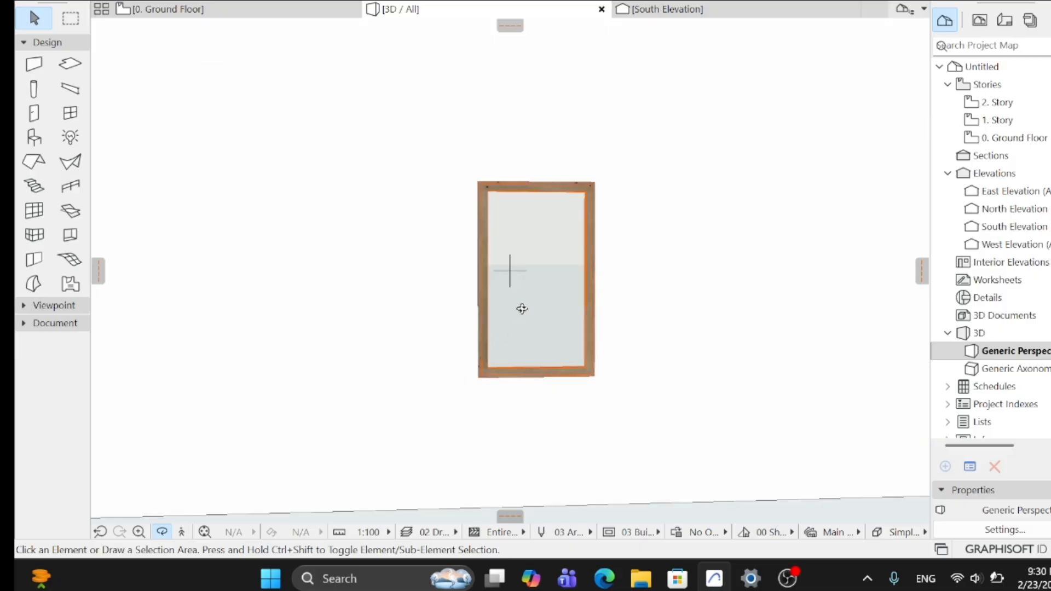
{"action": "left_click_drag", "start_coordinate": [522, 308], "coordinate": [545, 242]}
{"action": "scroll", "coordinate": [454, 276], "scroll_direction": "up", "scroll_amount": 2}
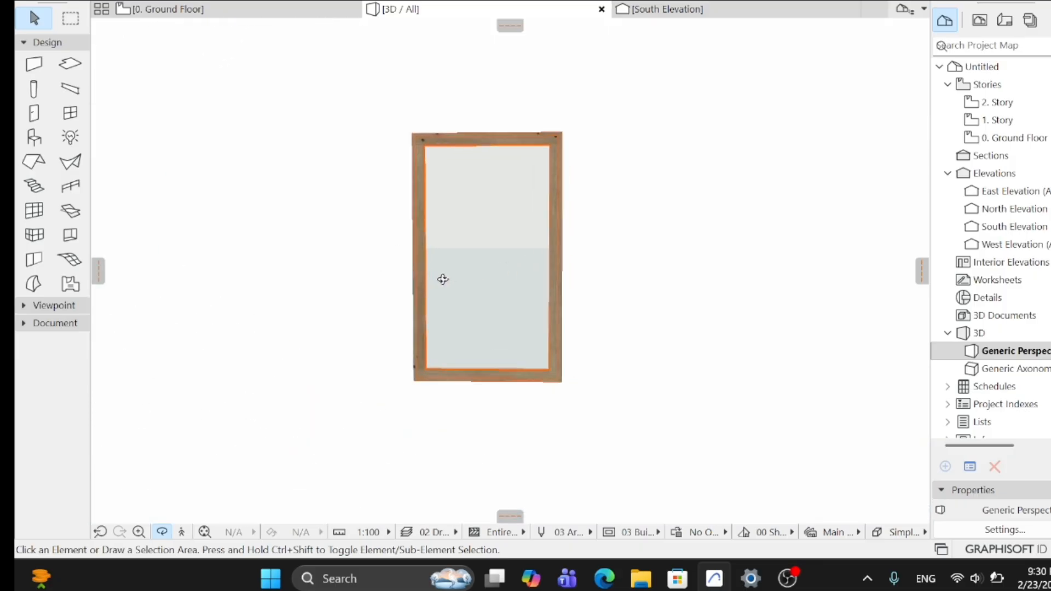
{"action": "left_click_drag", "start_coordinate": [444, 296], "coordinate": [486, 317]}
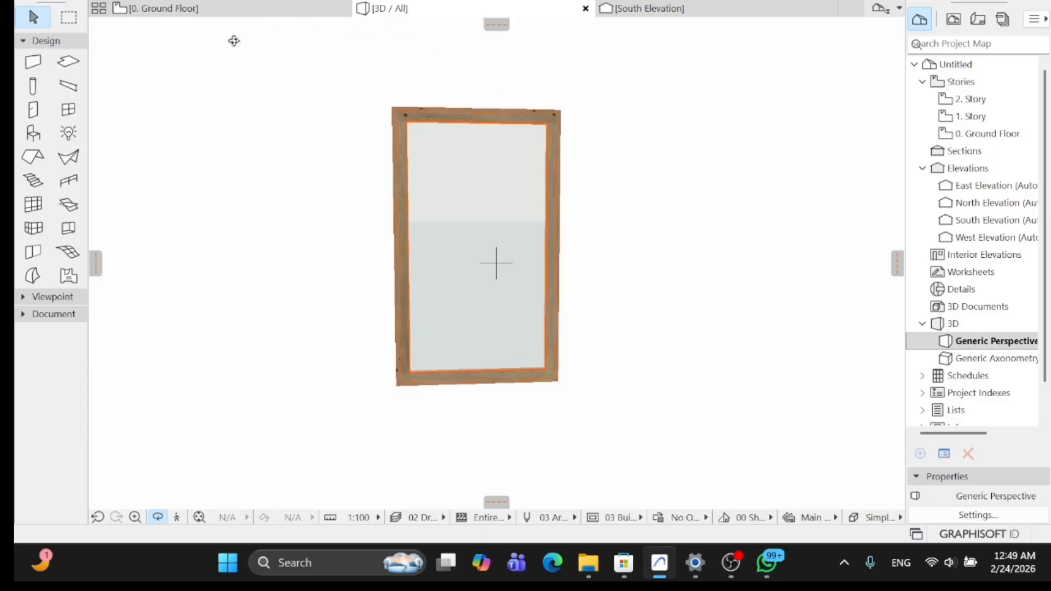
{"action": "key", "text": "Escape"}
{"action": "left_click", "coordinate": [421, 186]}
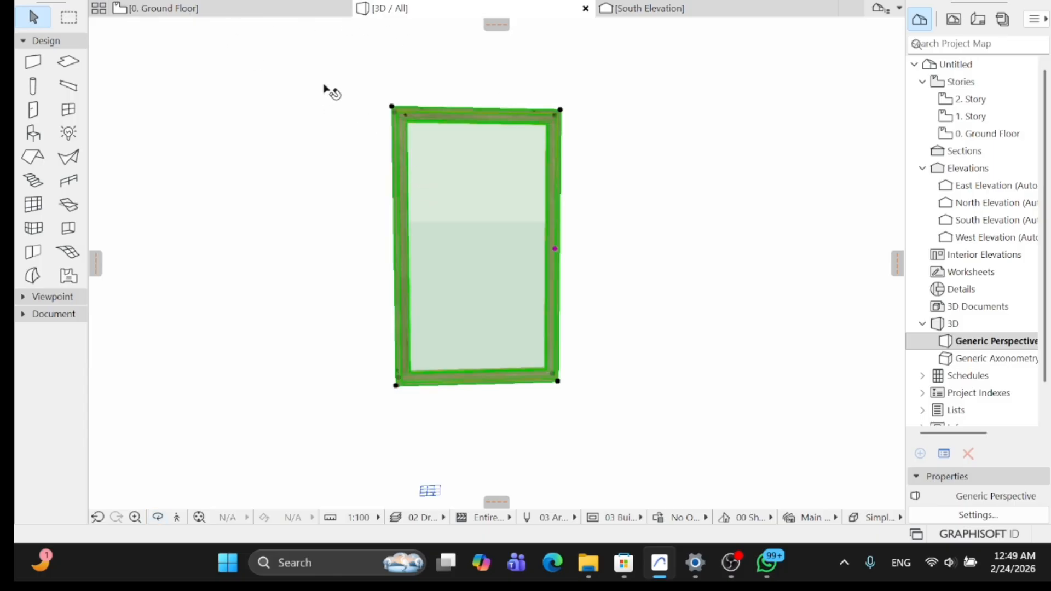
{"action": "key", "text": "ctrl+t"}
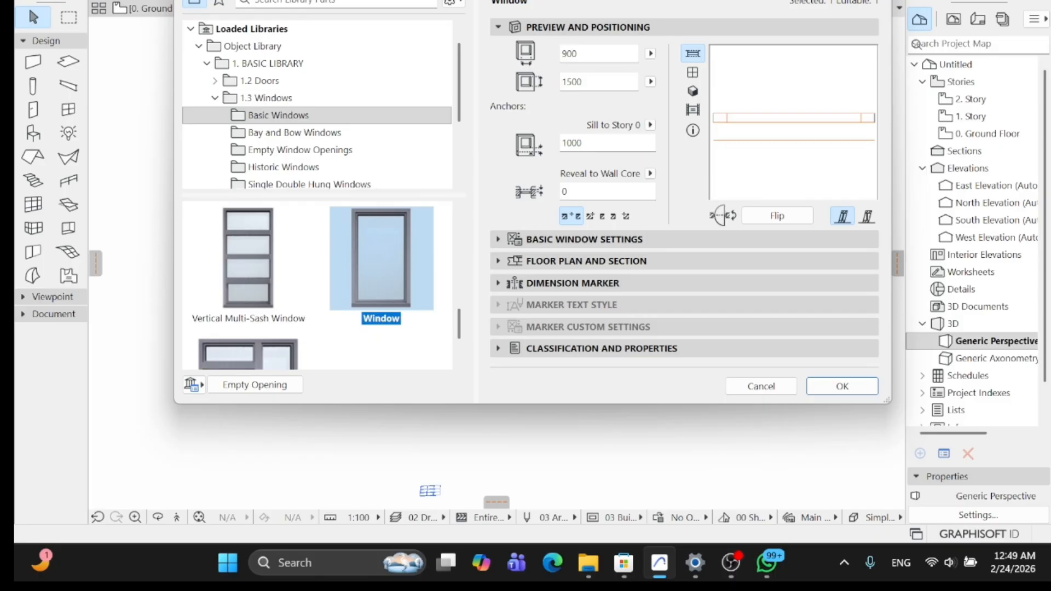
{"action": "key", "text": "Escape"}
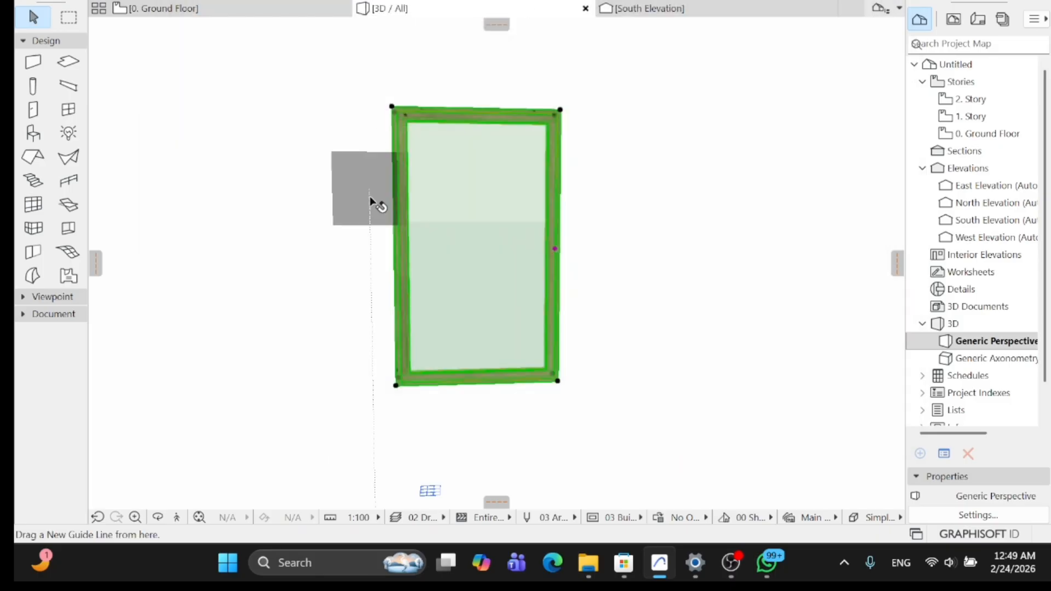
{"action": "left_click", "coordinate": [611, 132]}
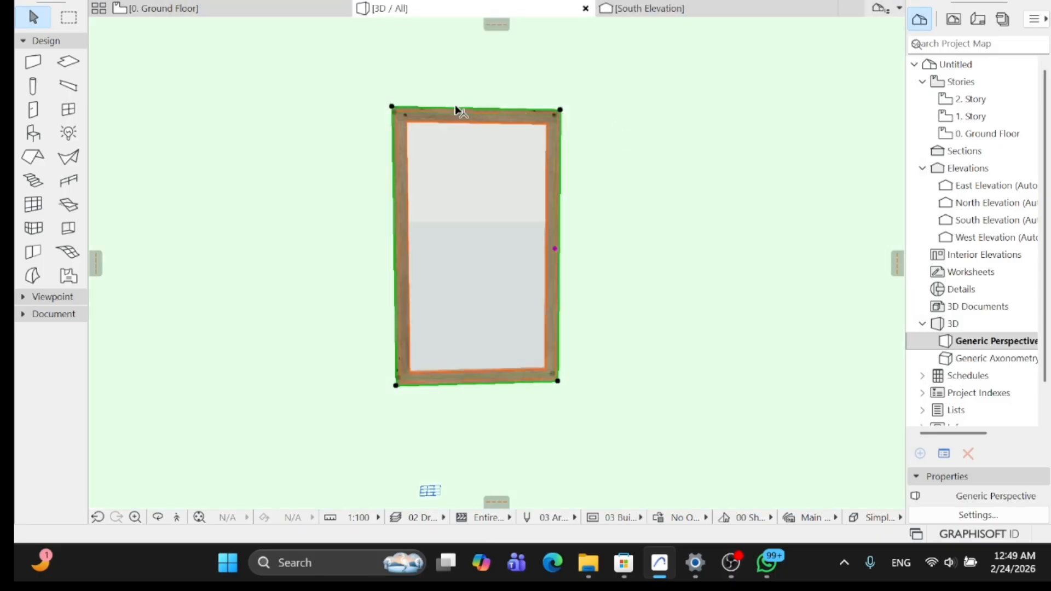
{"action": "key", "text": "Escape"}
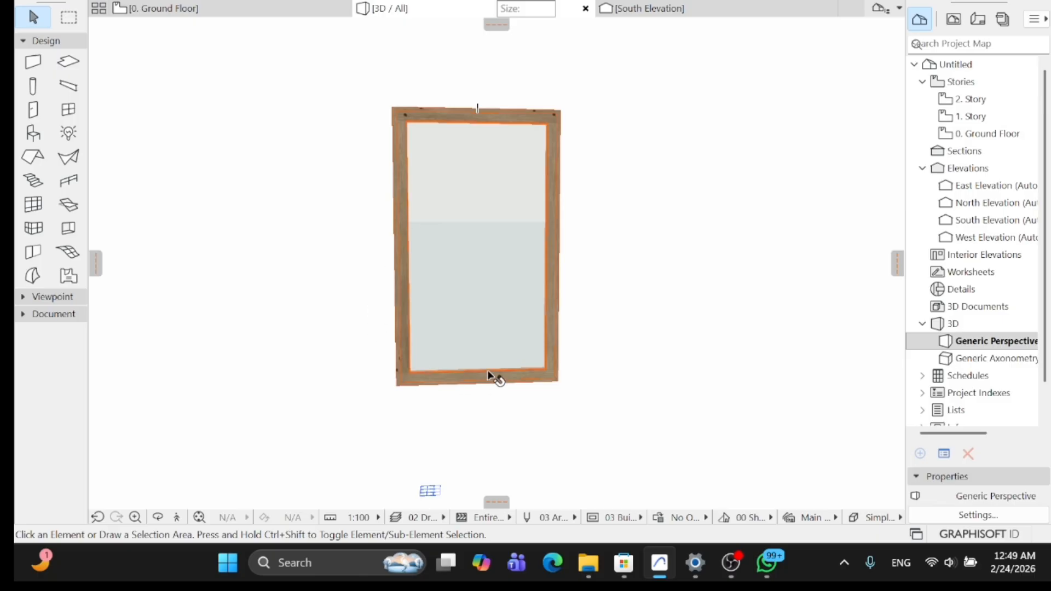
Open the placed window's selection settings and show its basic window settings.
{"action": "scroll", "coordinate": [476, 227], "scroll_direction": "up", "scroll_amount": 2}
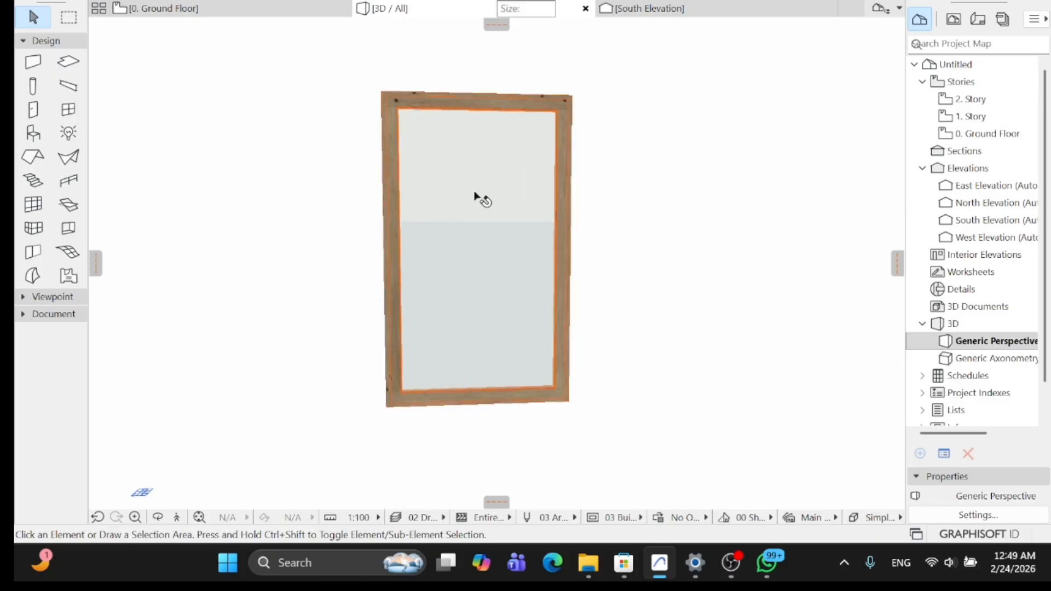
{"action": "left_click", "coordinate": [468, 204]}
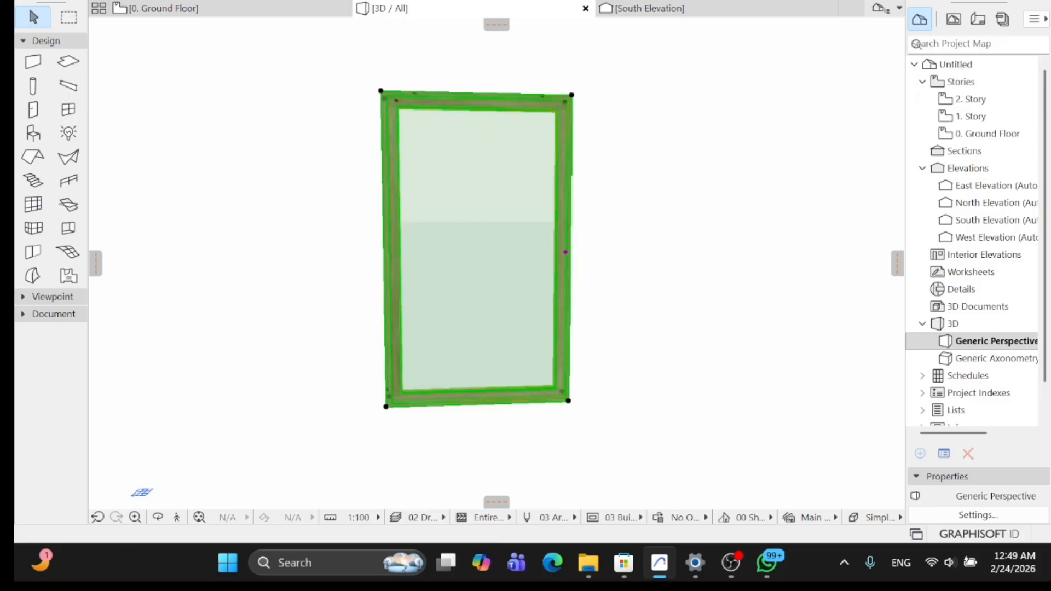
{"action": "left_click", "coordinate": [163, 1]}
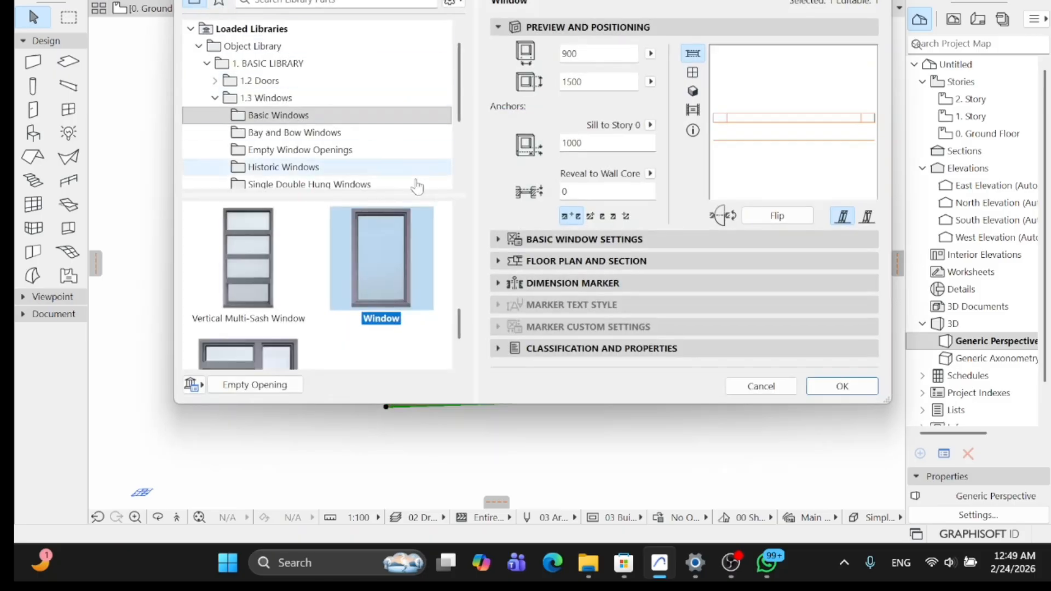
{"action": "left_click", "coordinate": [551, 244]}
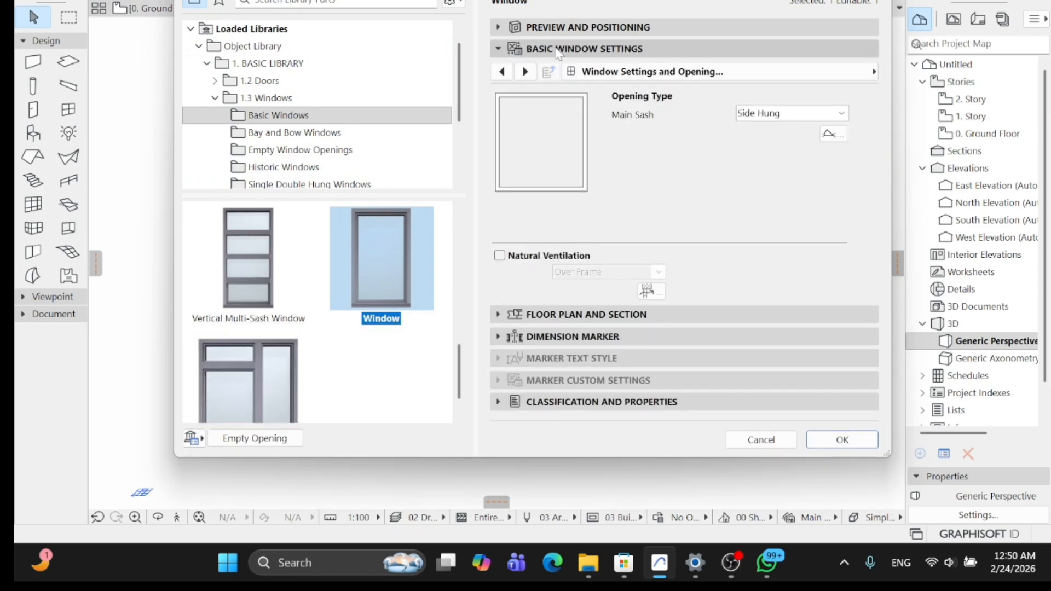
Review the window's frame widths, sash options, handle and natural ventilation pages, ending at Model Attributes.
{"action": "left_click", "coordinate": [523, 78]}
{"action": "left_click", "coordinate": [524, 72]}
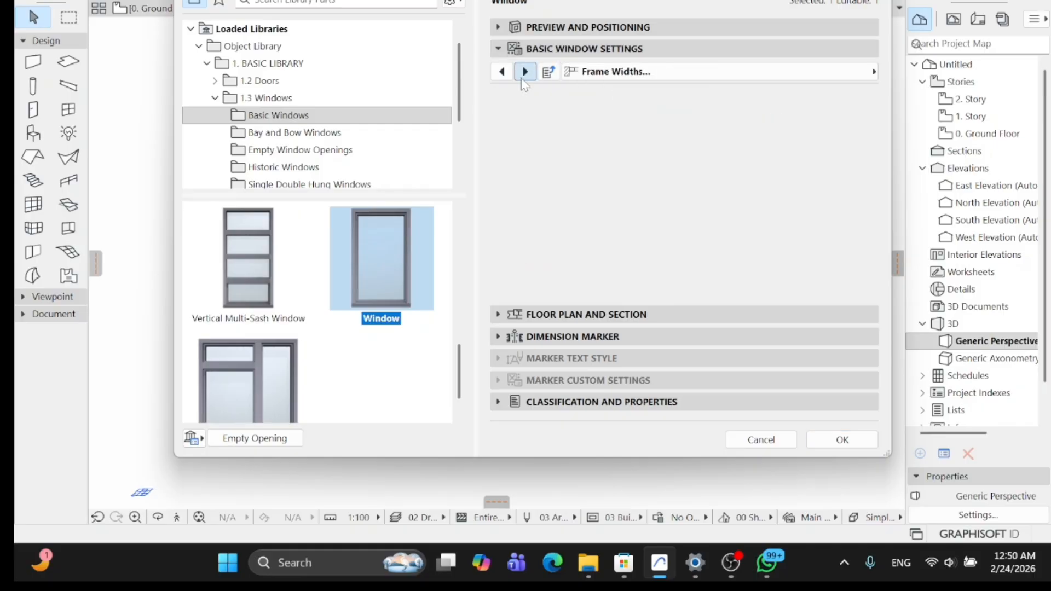
{"action": "left_click", "coordinate": [525, 72]}
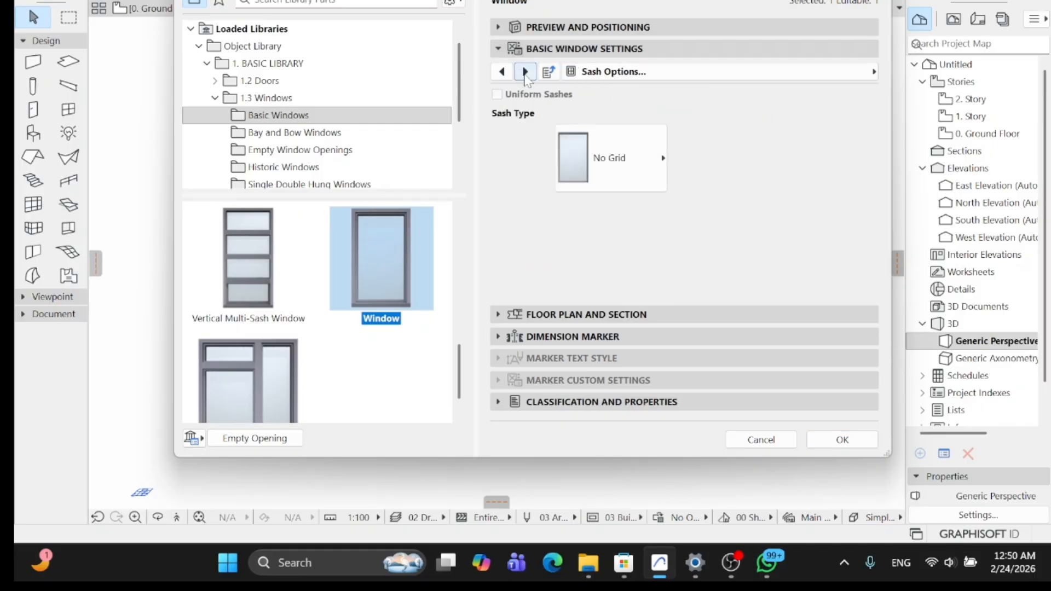
{"action": "left_click", "coordinate": [576, 156]}
{"action": "left_click", "coordinate": [583, 157]}
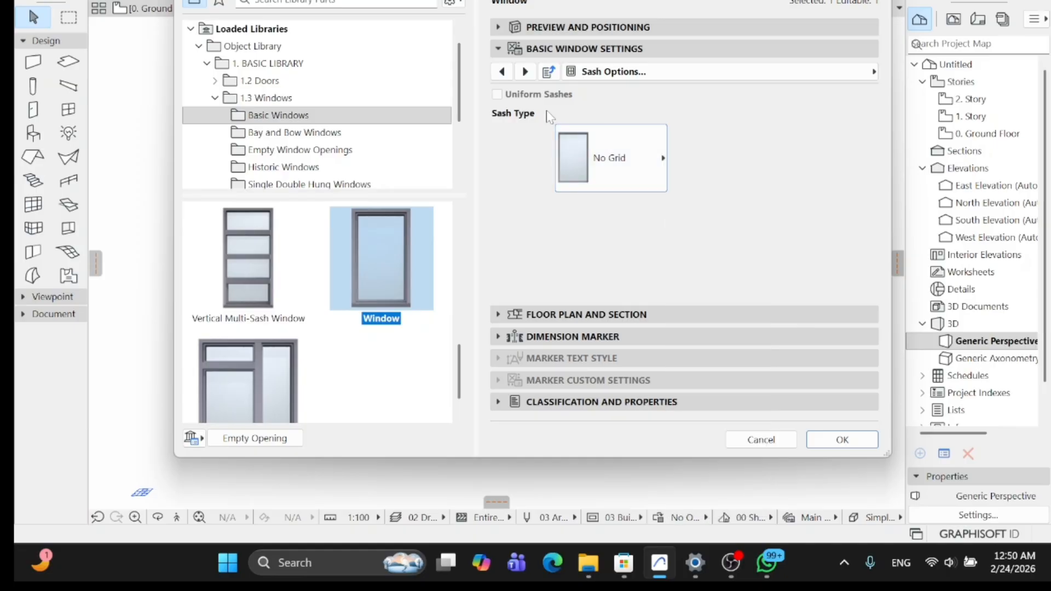
{"action": "left_click", "coordinate": [524, 71]}
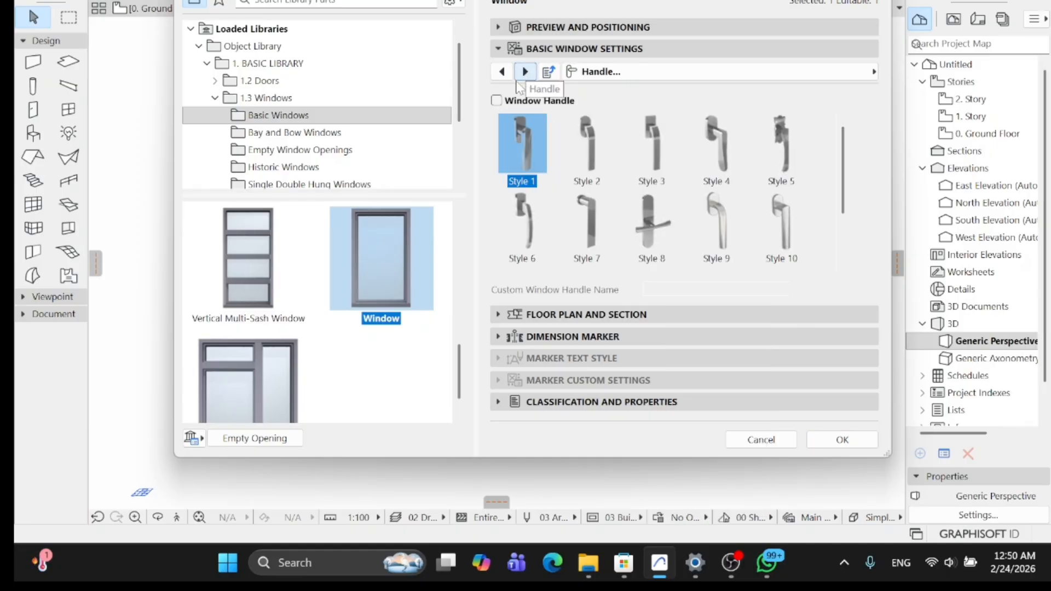
{"action": "left_click", "coordinate": [524, 72]}
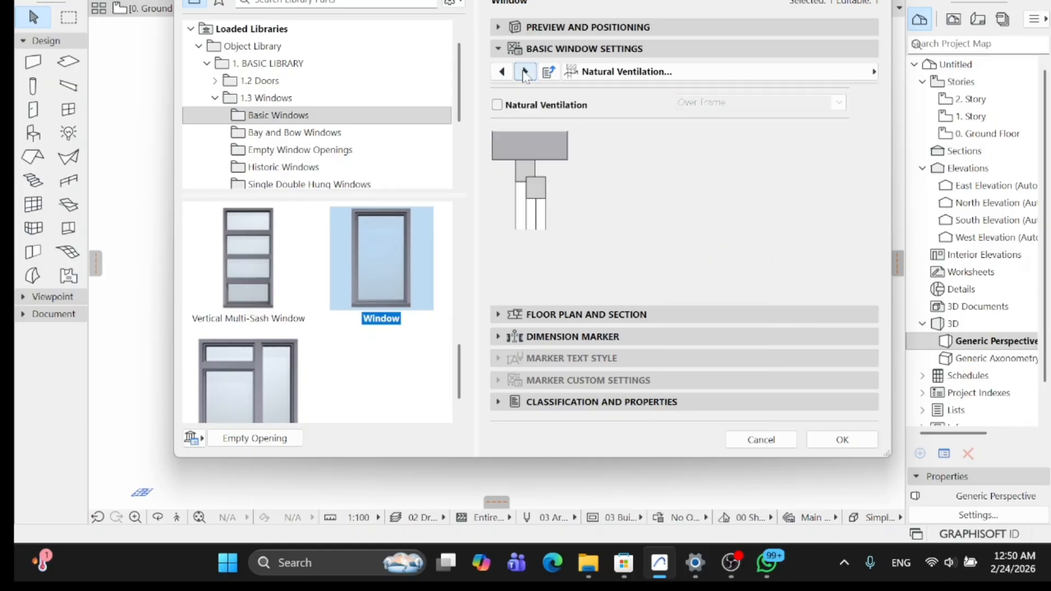
{"action": "left_click", "coordinate": [524, 71]}
{"action": "left_click", "coordinate": [524, 72]}
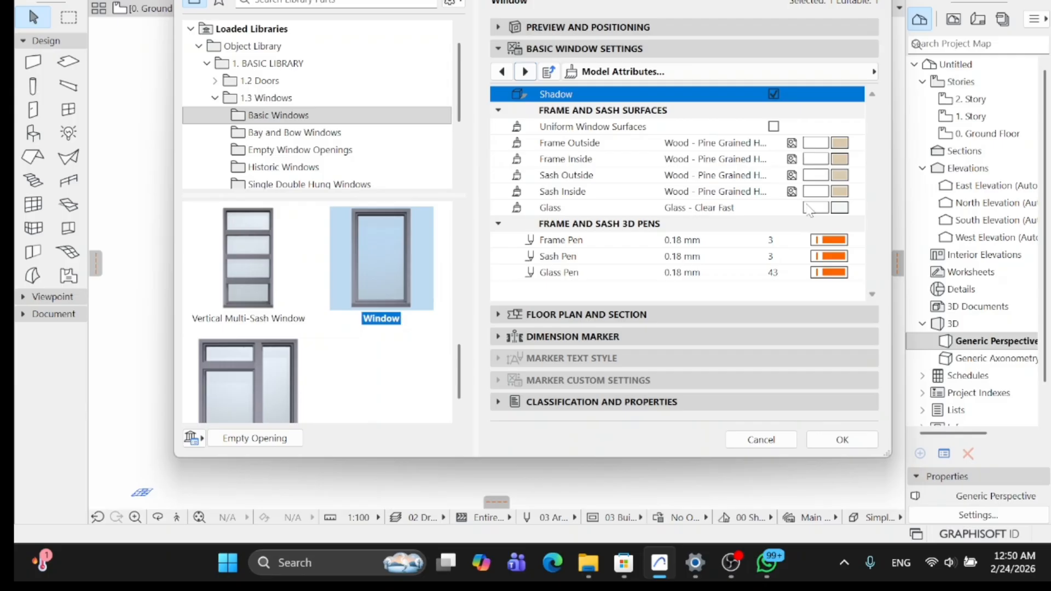
Set the window's glass surface to Glass - Blue and accept the window settings.
{"action": "left_click", "coordinate": [838, 208]}
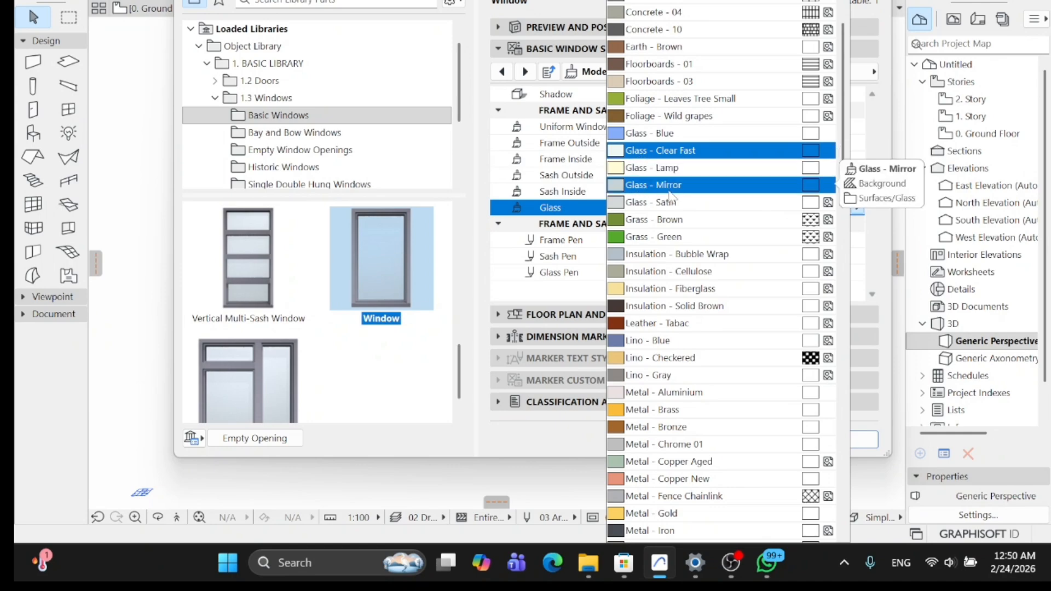
{"action": "left_click", "coordinate": [655, 135]}
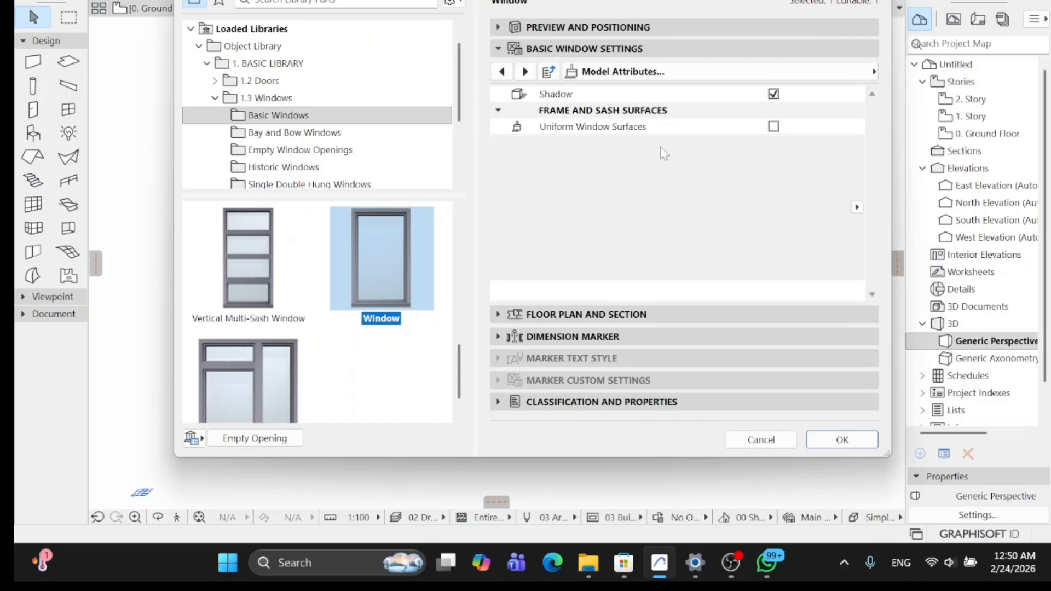
{"action": "left_click", "coordinate": [843, 440]}
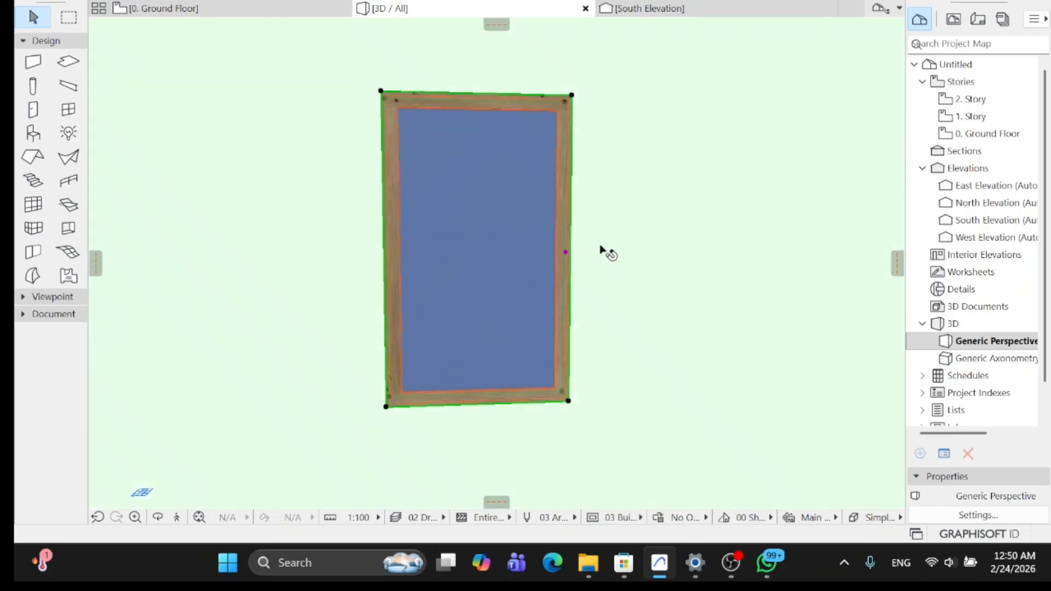
Deselect the window, dismiss the pop-up notification and inspect the recoloured glass in 3D from afar and up close.
{"action": "key", "text": "Escape"}
{"action": "scroll", "coordinate": [523, 225], "scroll_direction": "down", "scroll_amount": 1}
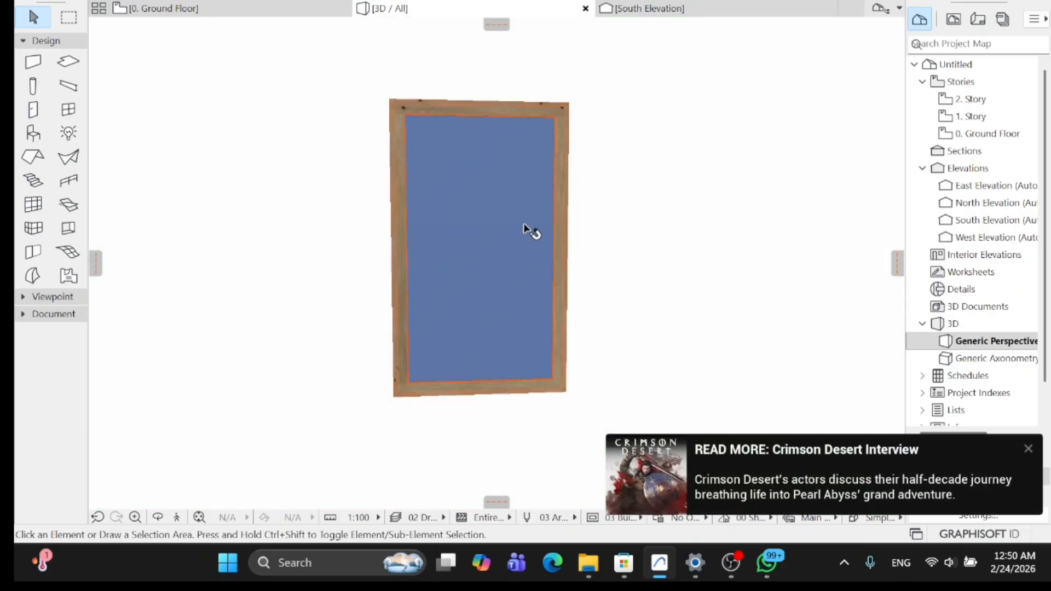
{"action": "left_click", "coordinate": [1028, 450]}
{"action": "scroll", "coordinate": [535, 279], "scroll_direction": "down", "scroll_amount": 5}
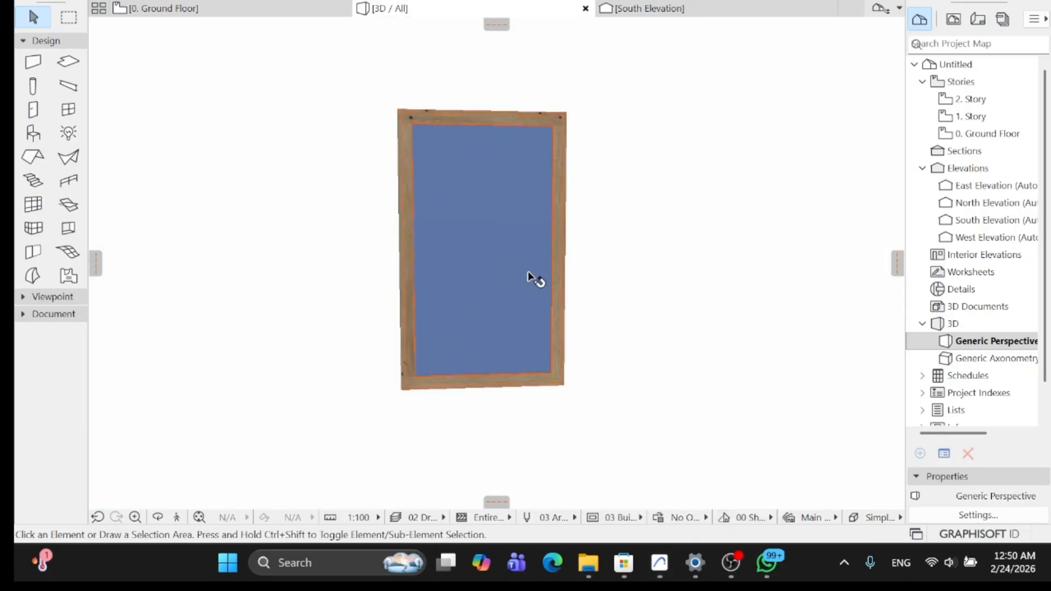
{"action": "scroll", "coordinate": [521, 296], "scroll_direction": "down", "scroll_amount": 2}
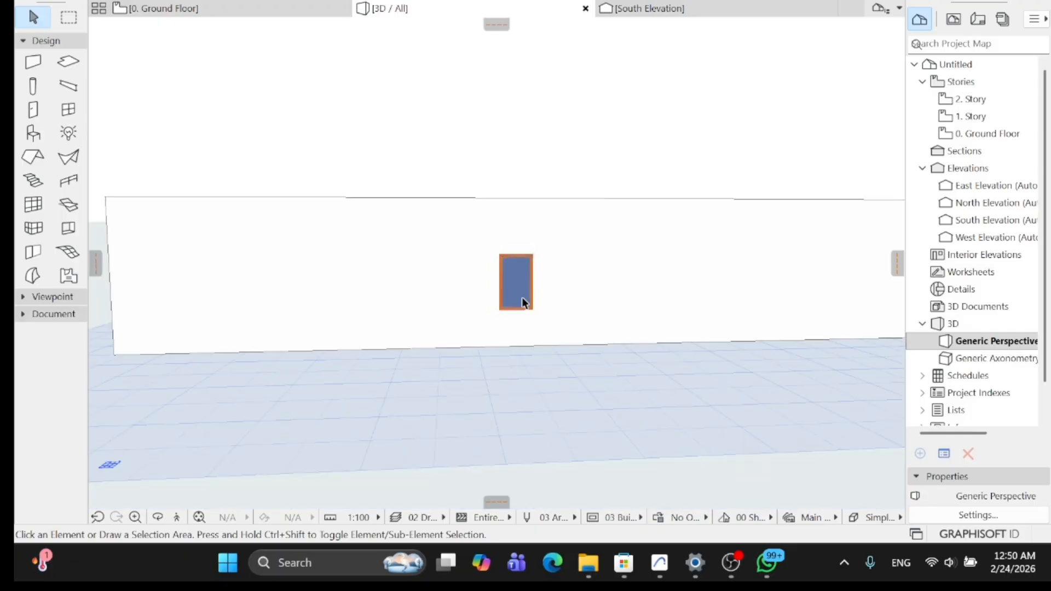
{"action": "scroll", "coordinate": [521, 297], "scroll_direction": "up", "scroll_amount": 5}
{"action": "scroll", "coordinate": [515, 278], "scroll_direction": "up", "scroll_amount": 1}
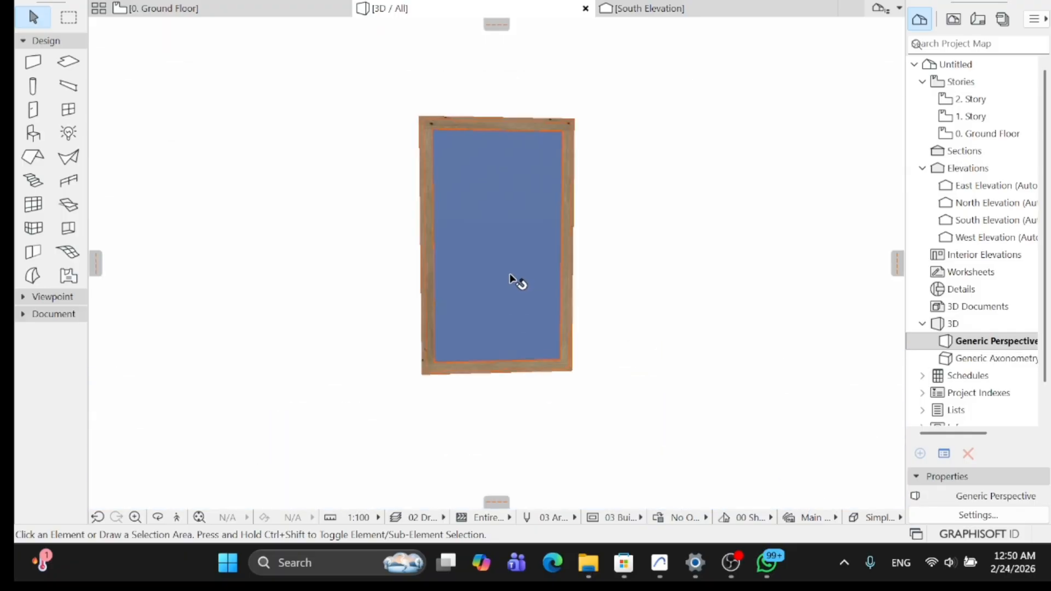
Set the selected window's glass surface to Paint - Ivory Black and accept the window settings.
{"action": "left_click", "coordinate": [510, 279]}
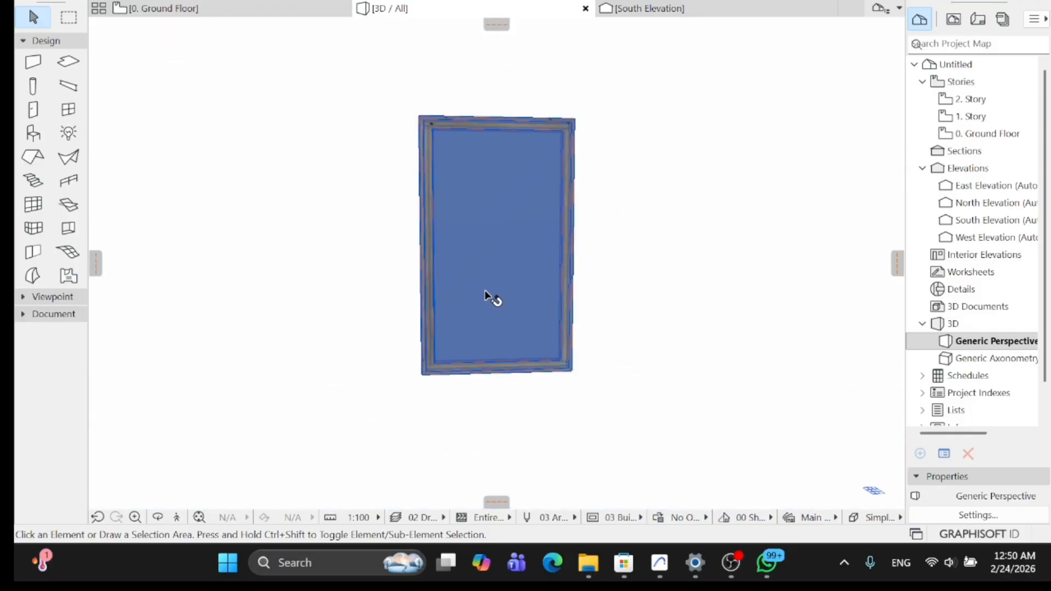
{"action": "scroll", "coordinate": [476, 303], "scroll_direction": "up", "scroll_amount": 1}
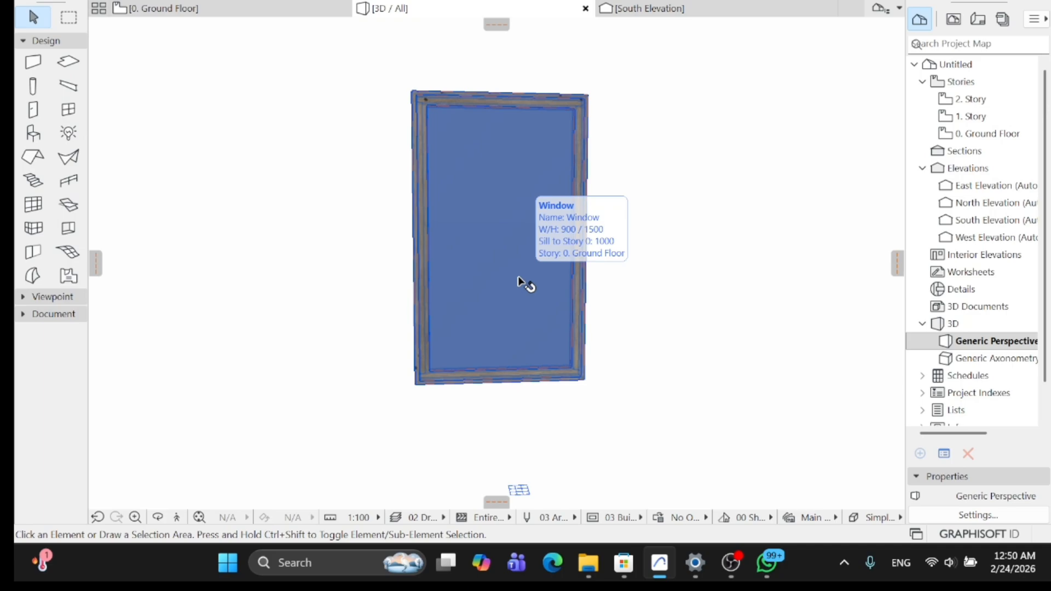
{"action": "left_click", "coordinate": [495, 222]}
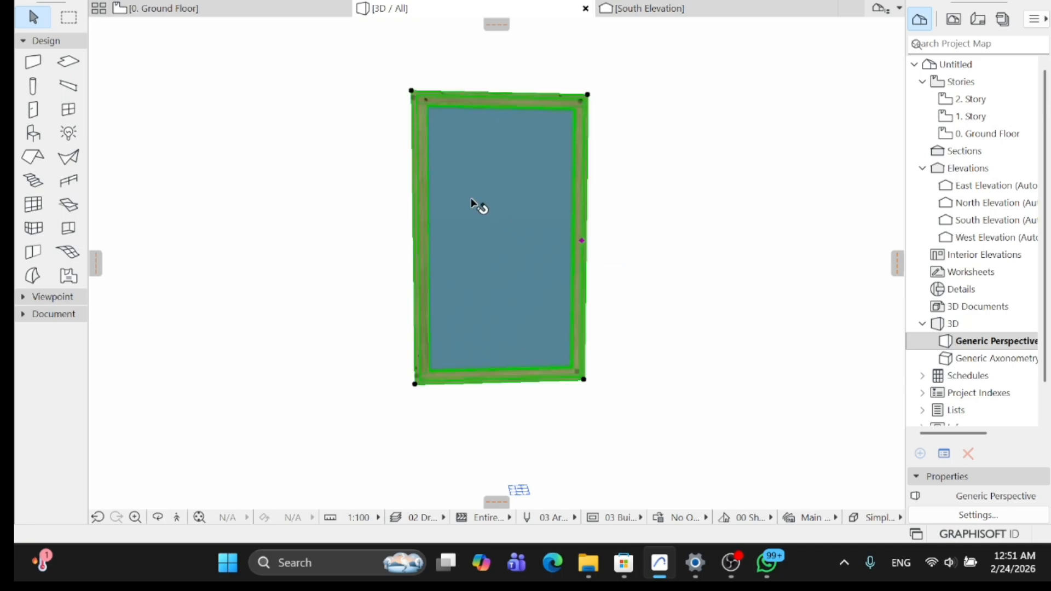
{"action": "left_click", "coordinate": [197, 7]}
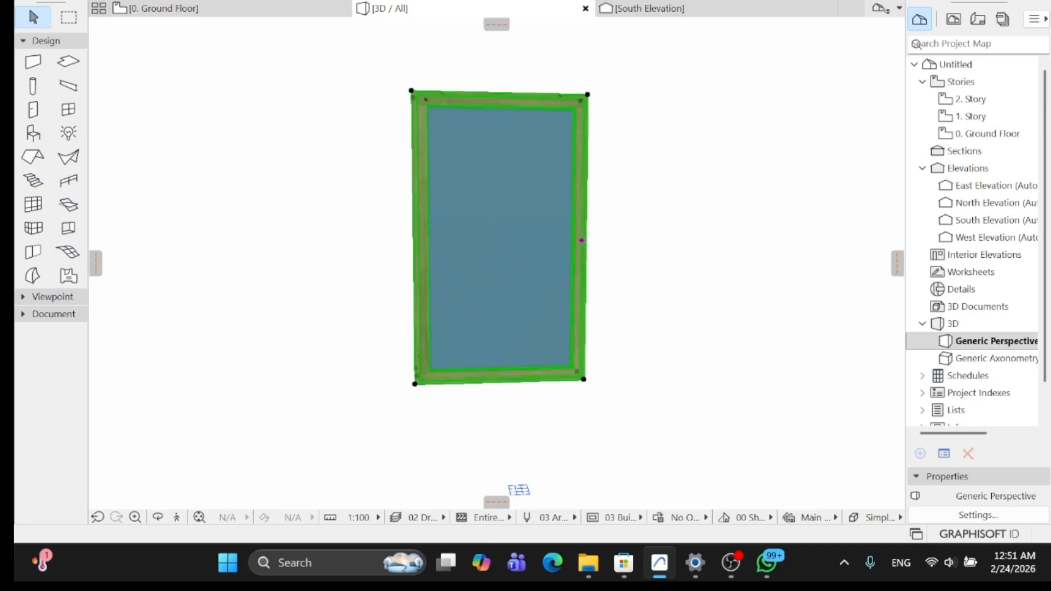
{"action": "double_click", "coordinate": [466, 230]}
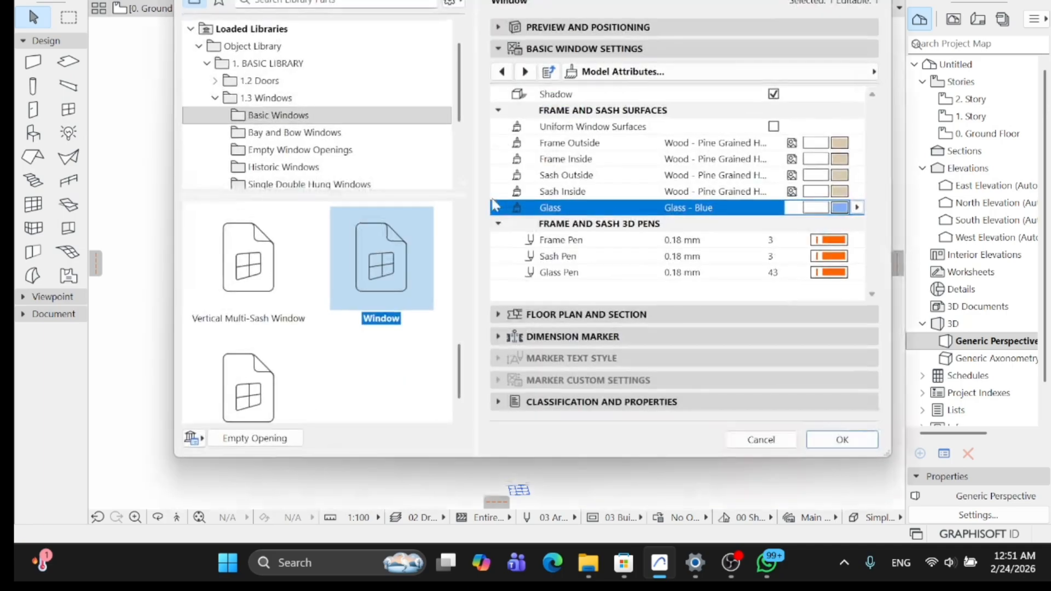
{"action": "left_click", "coordinate": [840, 209]}
{"action": "scroll", "coordinate": [694, 328], "scroll_direction": "down", "scroll_amount": 2}
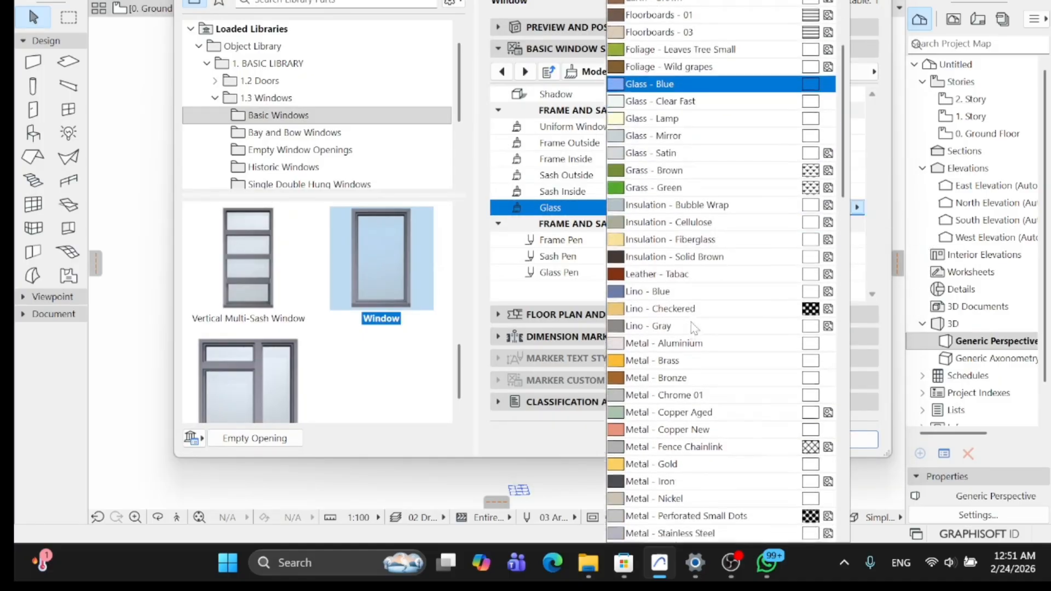
{"action": "scroll", "coordinate": [694, 327], "scroll_direction": "down", "scroll_amount": 9}
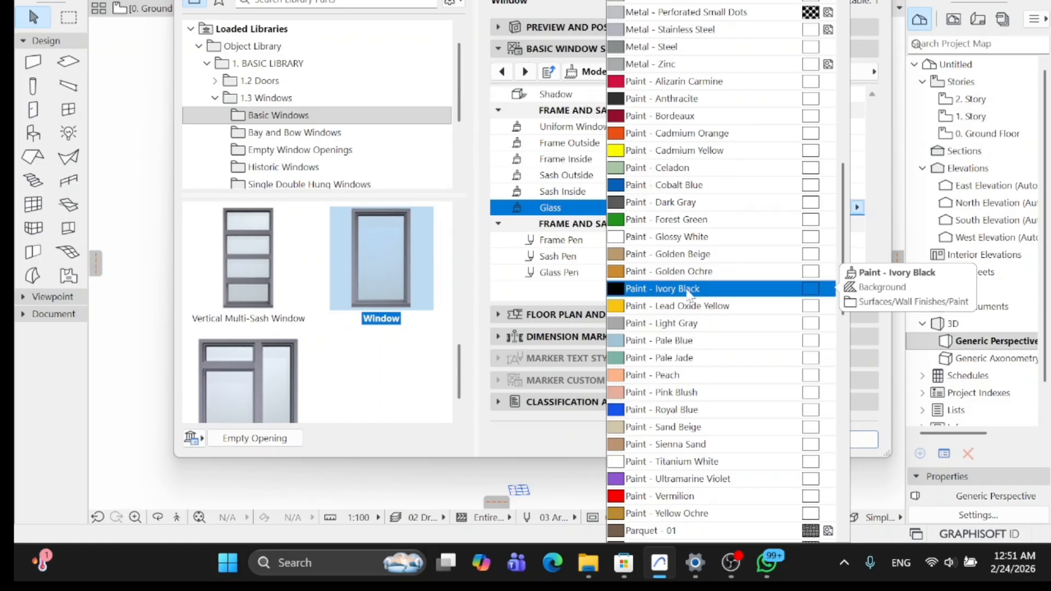
{"action": "left_click", "coordinate": [690, 290]}
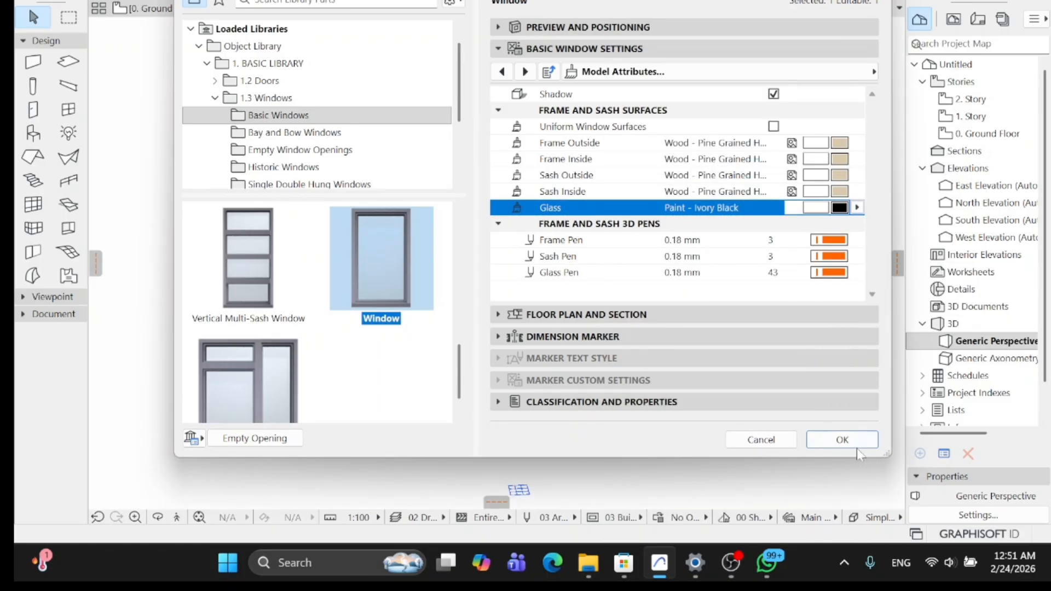
{"action": "left_click", "coordinate": [850, 442]}
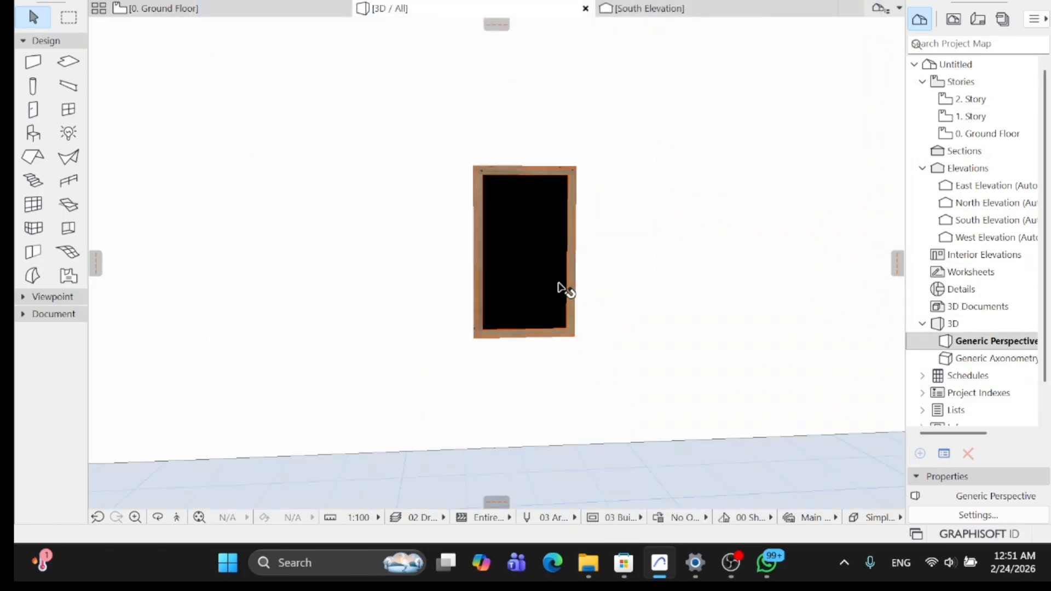
Inspect the window's new glass surface in 3D from afar and up close, with the window selected and deselected.
{"action": "scroll", "coordinate": [533, 295], "scroll_direction": "up", "scroll_amount": 6}
{"action": "scroll", "coordinate": [530, 301], "scroll_direction": "down", "scroll_amount": 10}
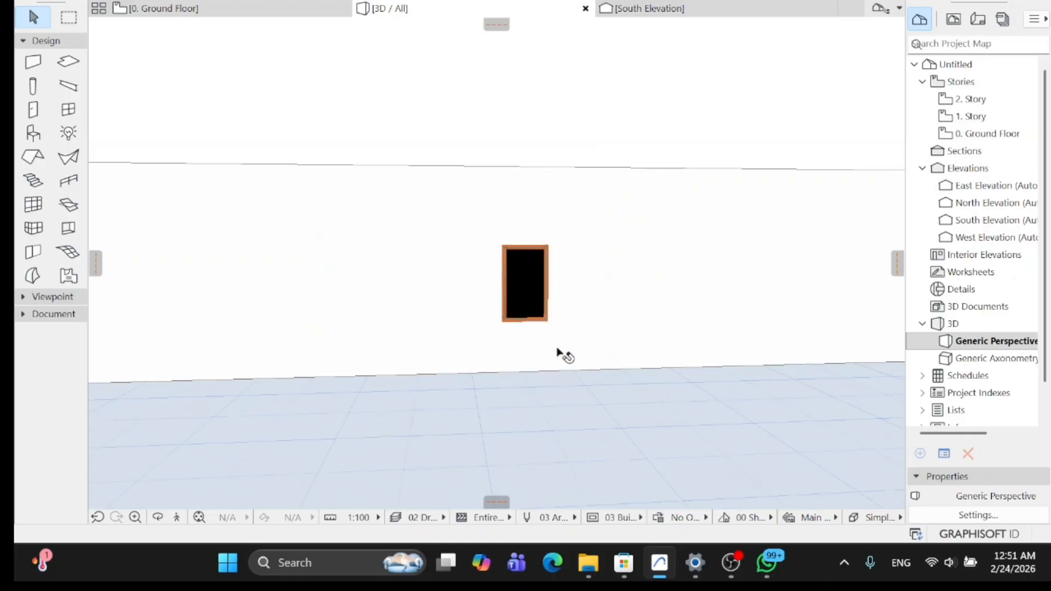
{"action": "scroll", "coordinate": [535, 298], "scroll_direction": "up", "scroll_amount": 5}
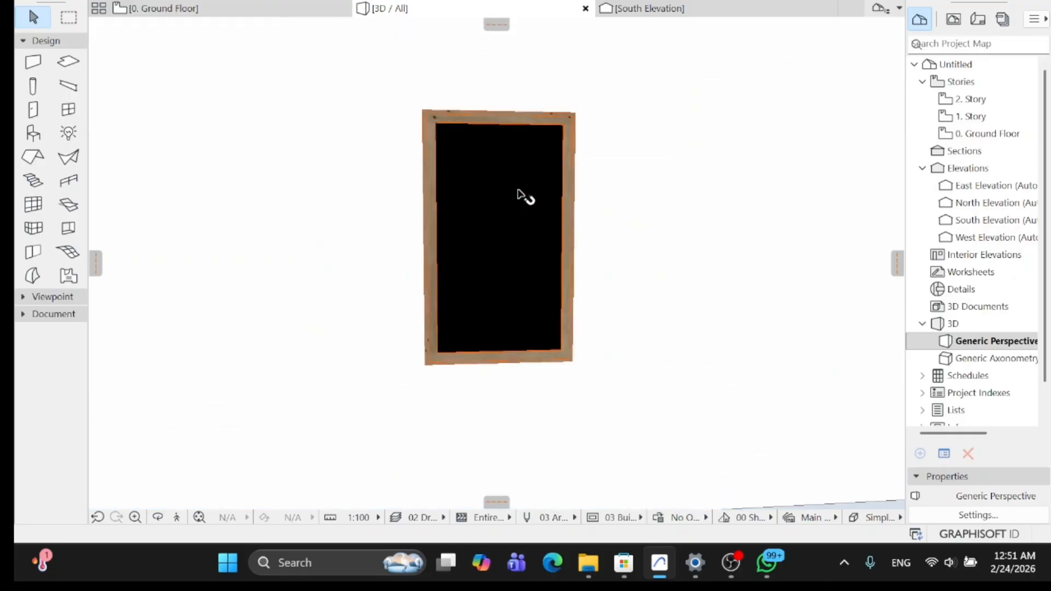
{"action": "left_click", "coordinate": [481, 224]}
{"action": "scroll", "coordinate": [422, 368], "scroll_direction": "down", "scroll_amount": 4}
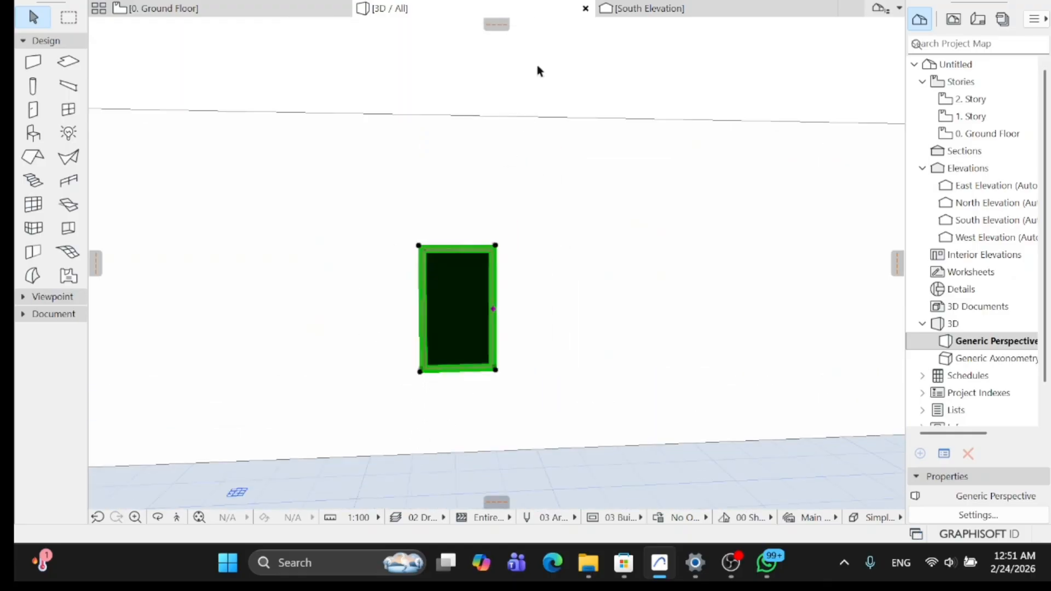
{"action": "left_click", "coordinate": [538, 72]}
{"action": "scroll", "coordinate": [446, 295], "scroll_direction": "up", "scroll_amount": 6}
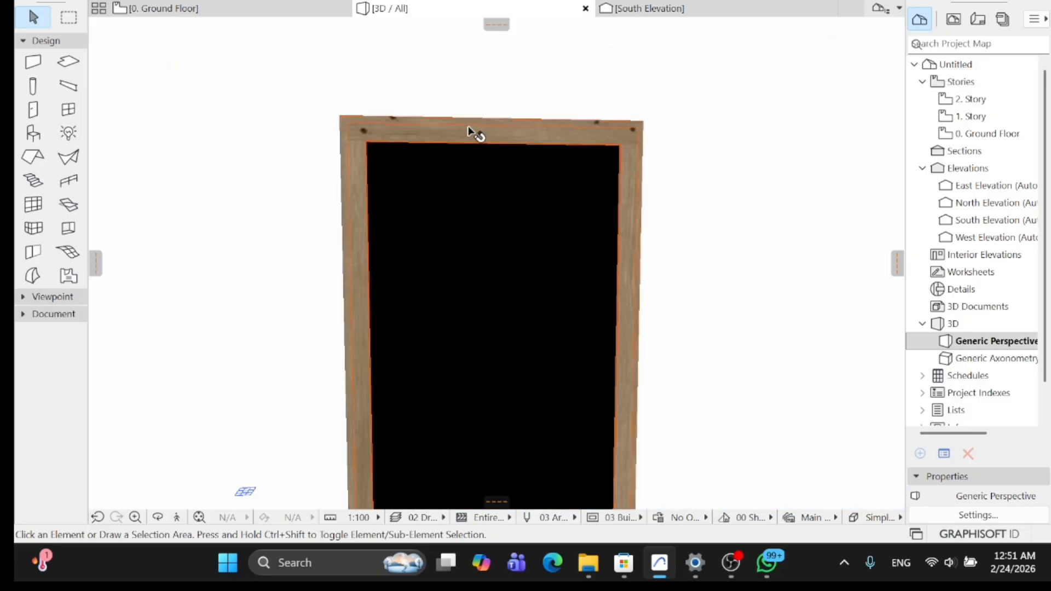
Set the window's Frame Outside and Frame Inside surfaces to Paint - Titanium White.
{"action": "left_click", "coordinate": [468, 139]}
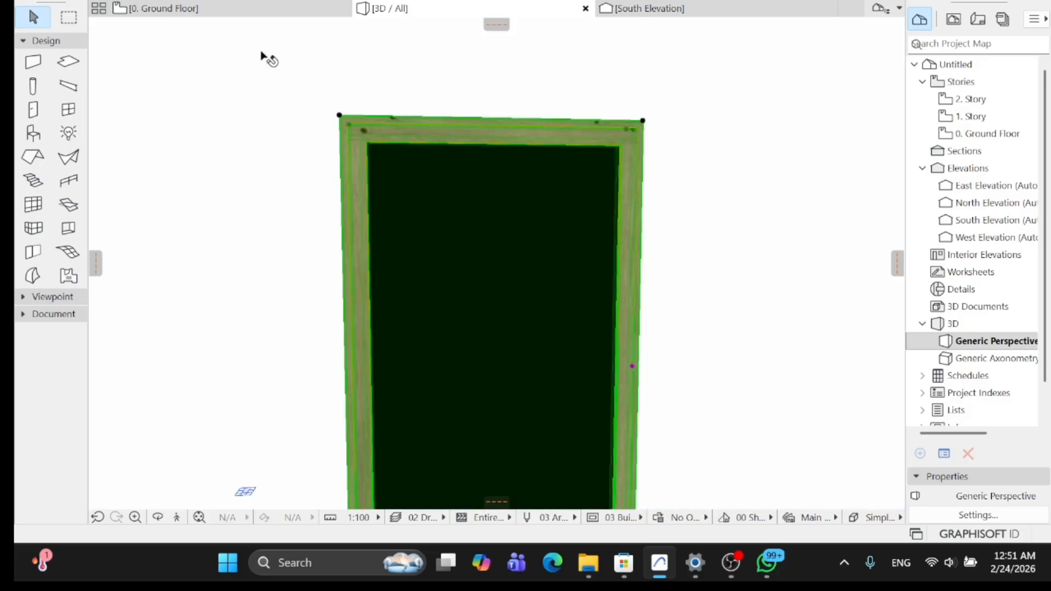
{"action": "double_click", "coordinate": [593, 149]}
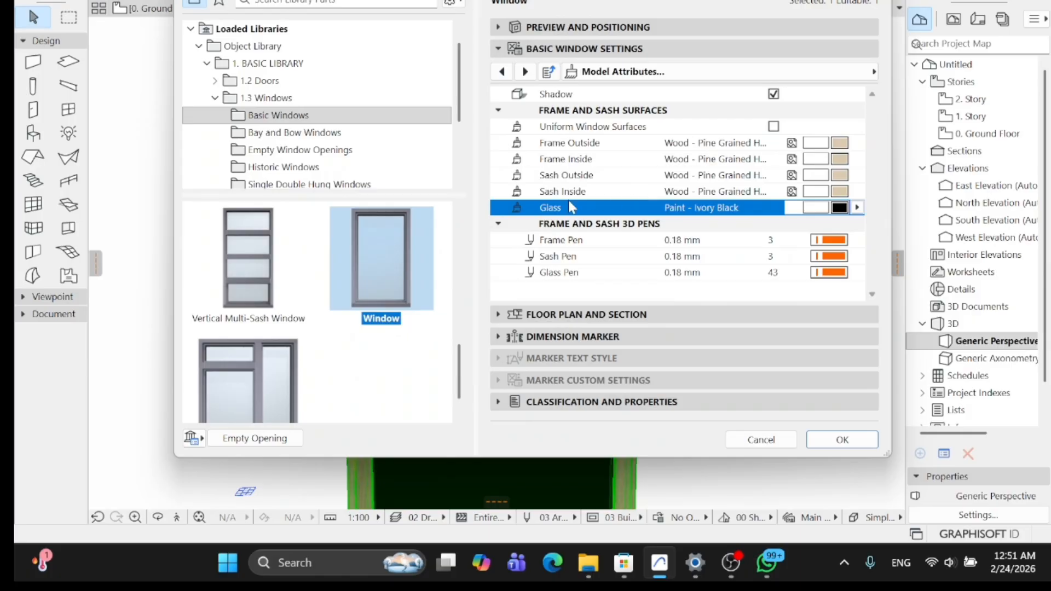
{"action": "left_click", "coordinate": [840, 143]}
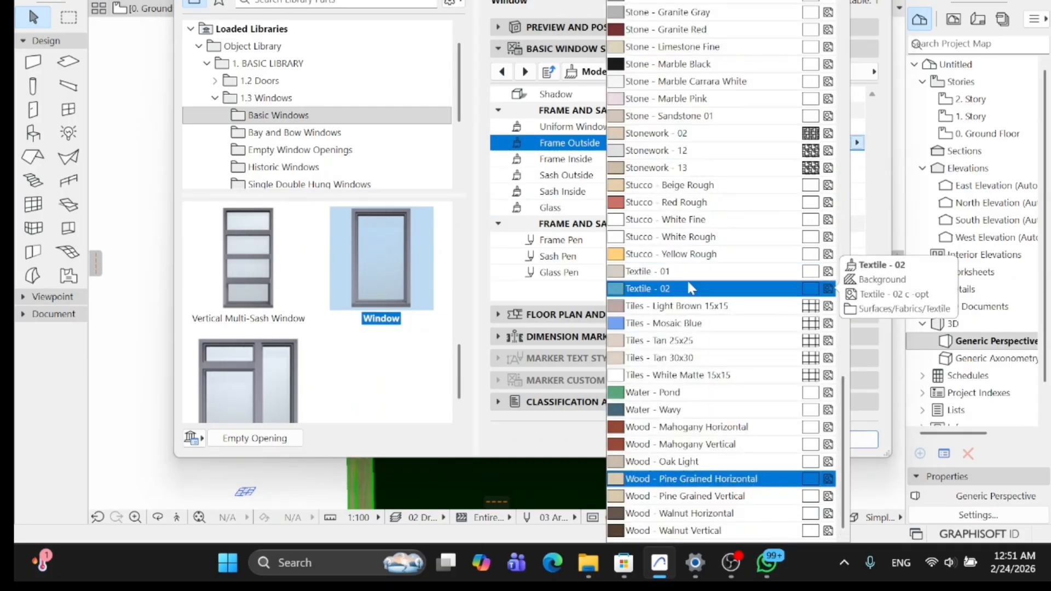
{"action": "scroll", "coordinate": [687, 288], "scroll_direction": "up", "scroll_amount": 10}
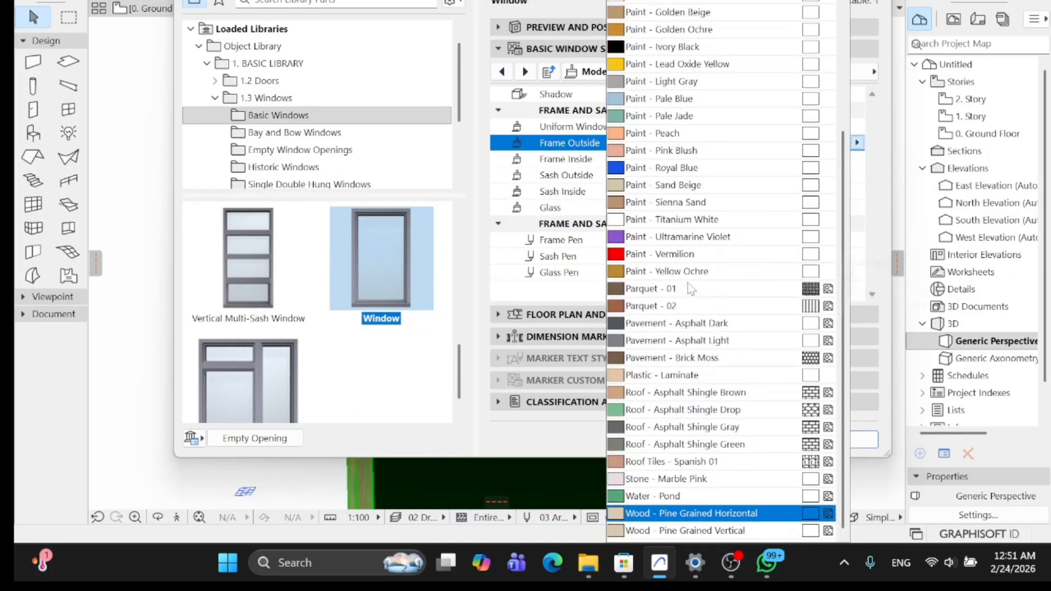
{"action": "left_click", "coordinate": [679, 221]}
{"action": "left_click", "coordinate": [840, 160]}
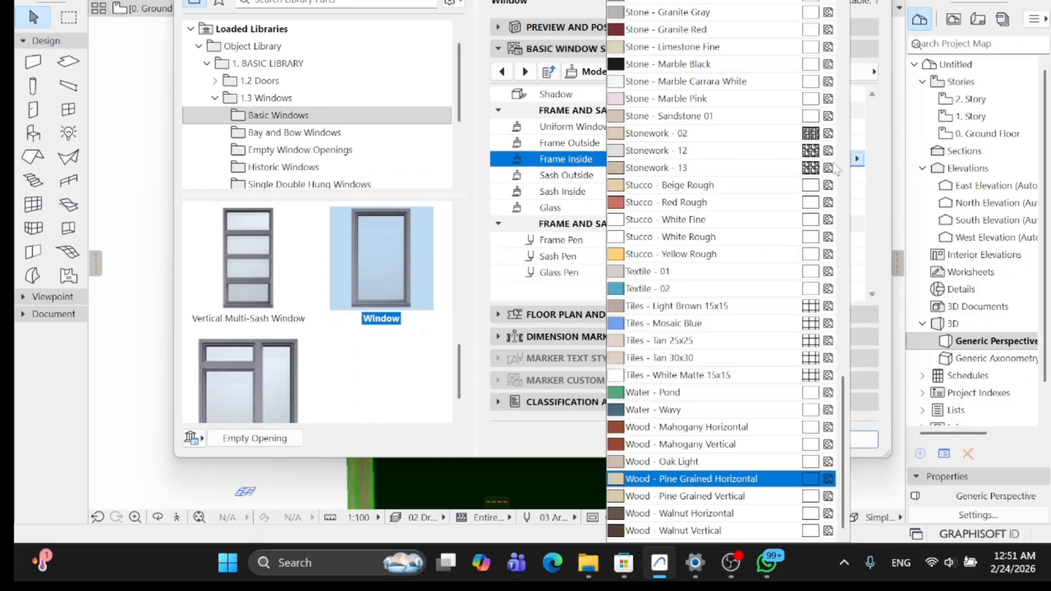
{"action": "scroll", "coordinate": [728, 229], "scroll_direction": "up", "scroll_amount": 8}
{"action": "left_click", "coordinate": [766, 220]}
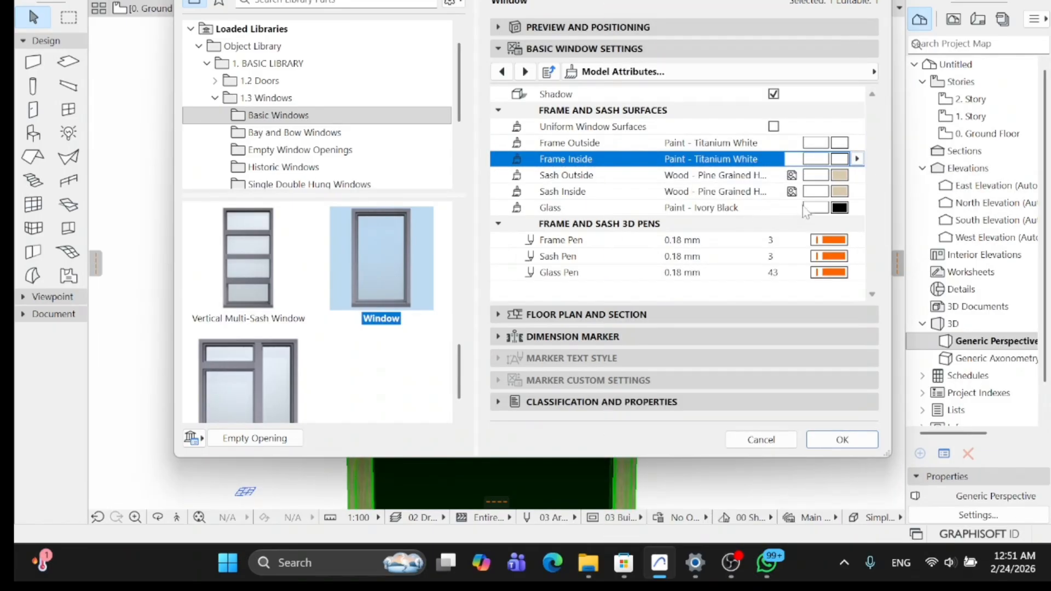
Set the Sash Outside and Sash Inside surfaces to Paint - Titanium White and accept the window settings.
{"action": "left_click", "coordinate": [834, 176]}
{"action": "scroll", "coordinate": [821, 208], "scroll_direction": "up", "scroll_amount": 8}
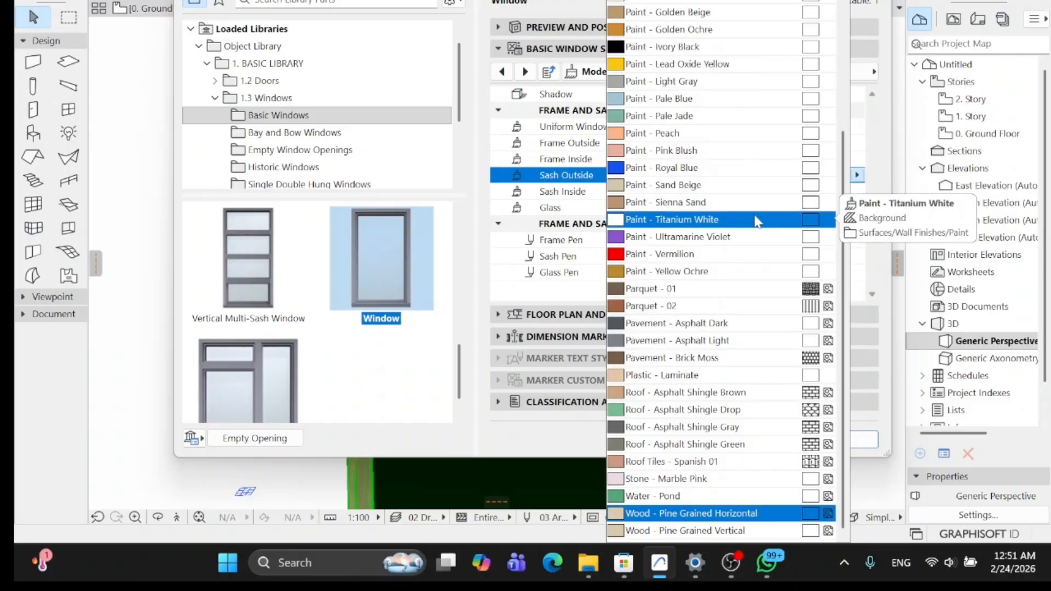
{"action": "left_click", "coordinate": [821, 218]}
{"action": "left_click", "coordinate": [837, 191]}
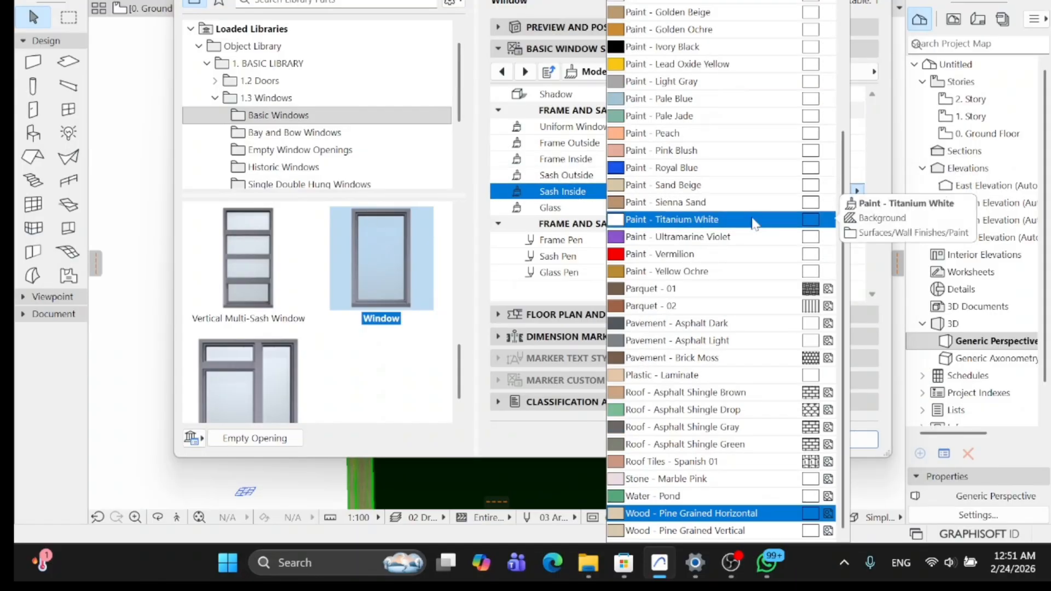
{"action": "left_click", "coordinate": [810, 209]}
{"action": "left_click", "coordinate": [830, 440]}
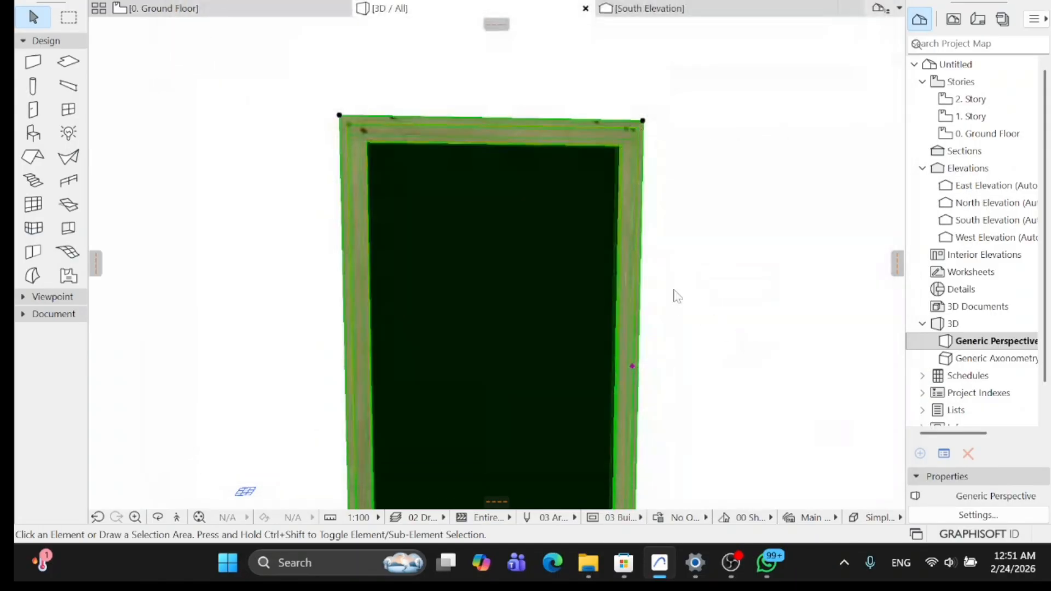
Override all surfaces of the wall holding the window with Leather - Tabac and accept the wall settings.
{"action": "scroll", "coordinate": [619, 240], "scroll_direction": "down", "scroll_amount": 4}
{"action": "scroll", "coordinate": [621, 240], "scroll_direction": "down", "scroll_amount": 4}
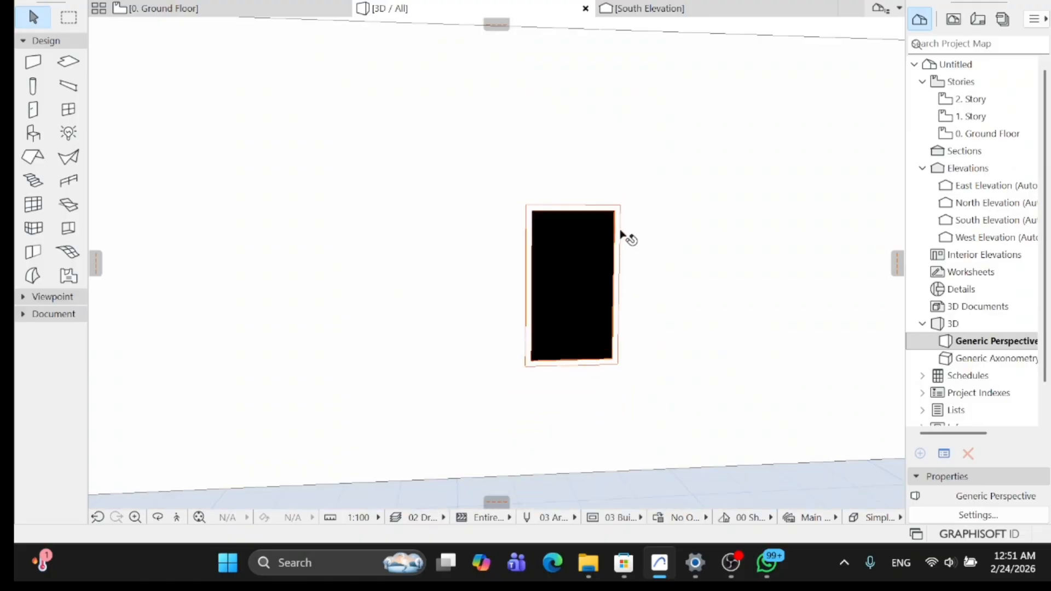
{"action": "left_click", "coordinate": [618, 257]}
{"action": "scroll", "coordinate": [594, 405], "scroll_direction": "up", "scroll_amount": 1}
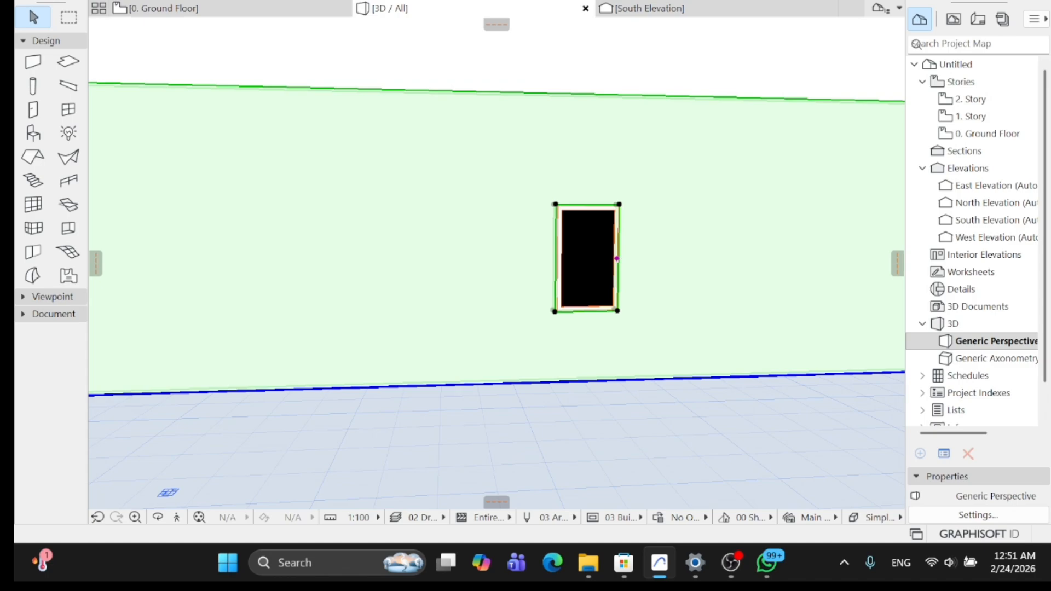
{"action": "double_click", "coordinate": [328, 190]}
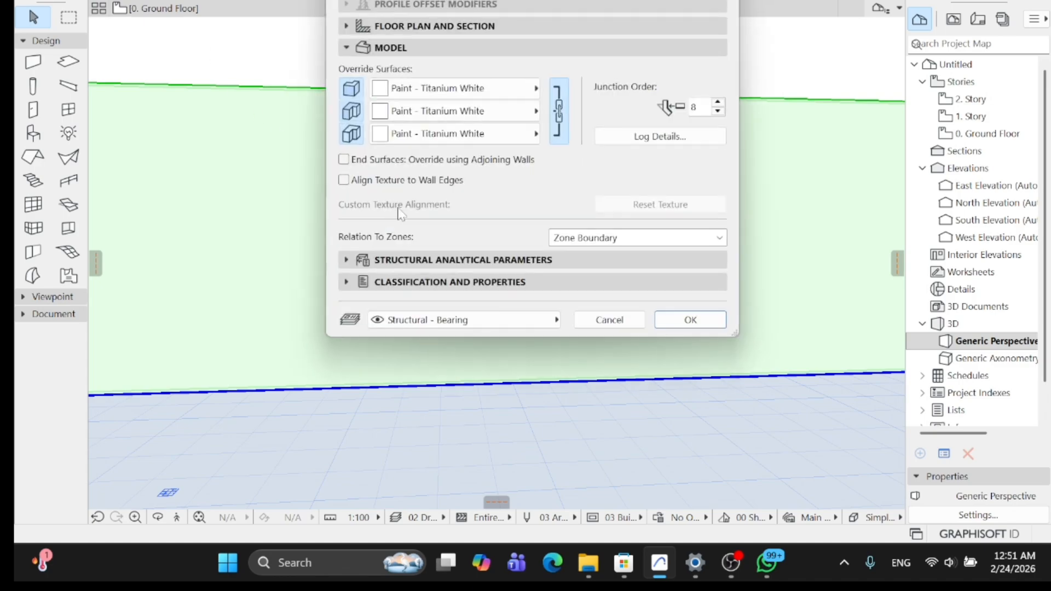
{"action": "left_click", "coordinate": [416, 134]}
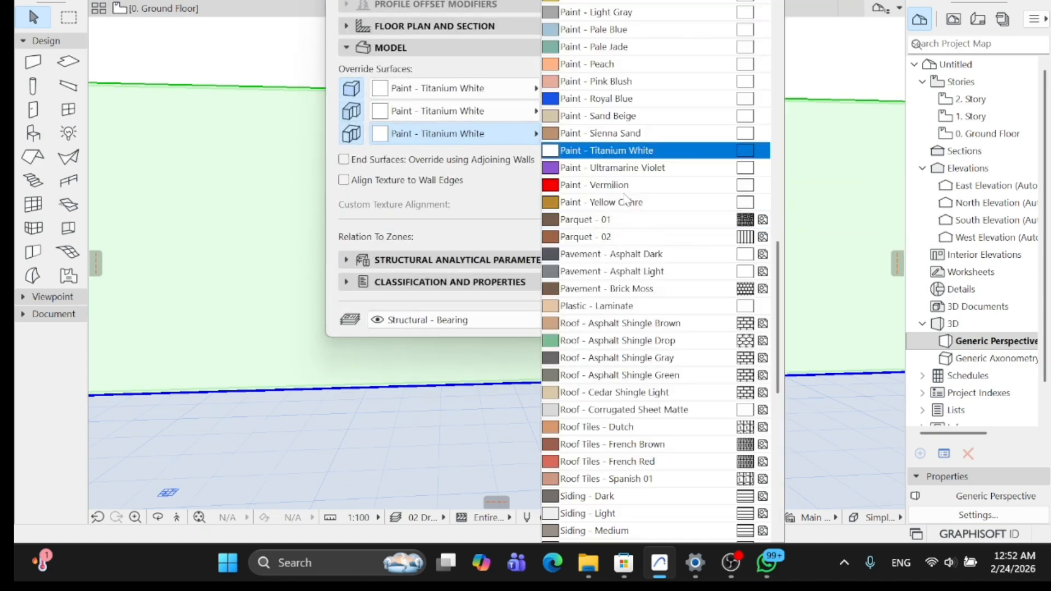
{"action": "scroll", "coordinate": [652, 94], "scroll_direction": "up", "scroll_amount": 2}
{"action": "scroll", "coordinate": [652, 93], "scroll_direction": "up", "scroll_amount": 12}
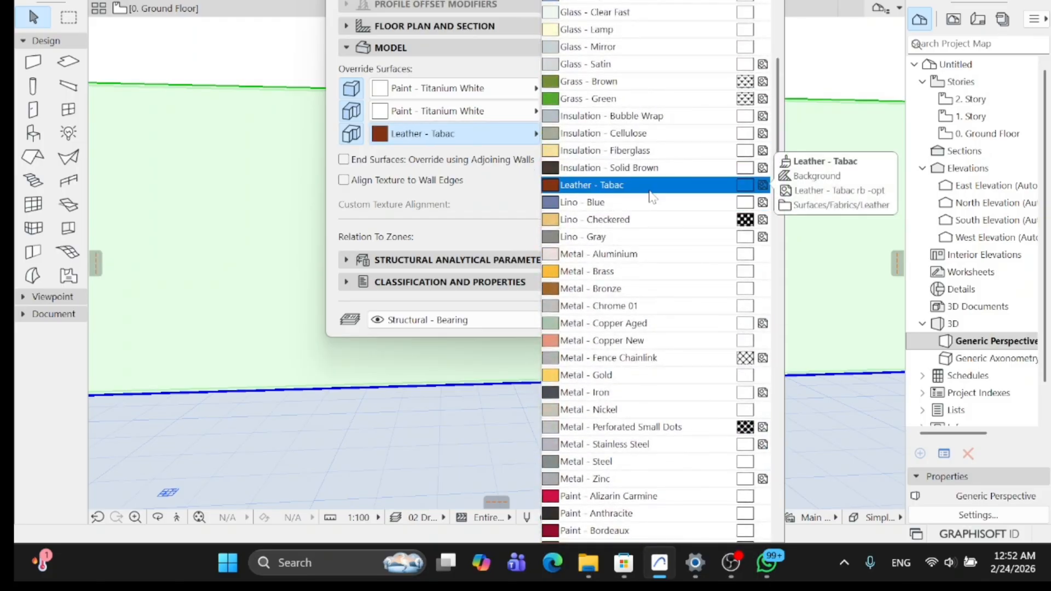
{"action": "left_click", "coordinate": [647, 186]}
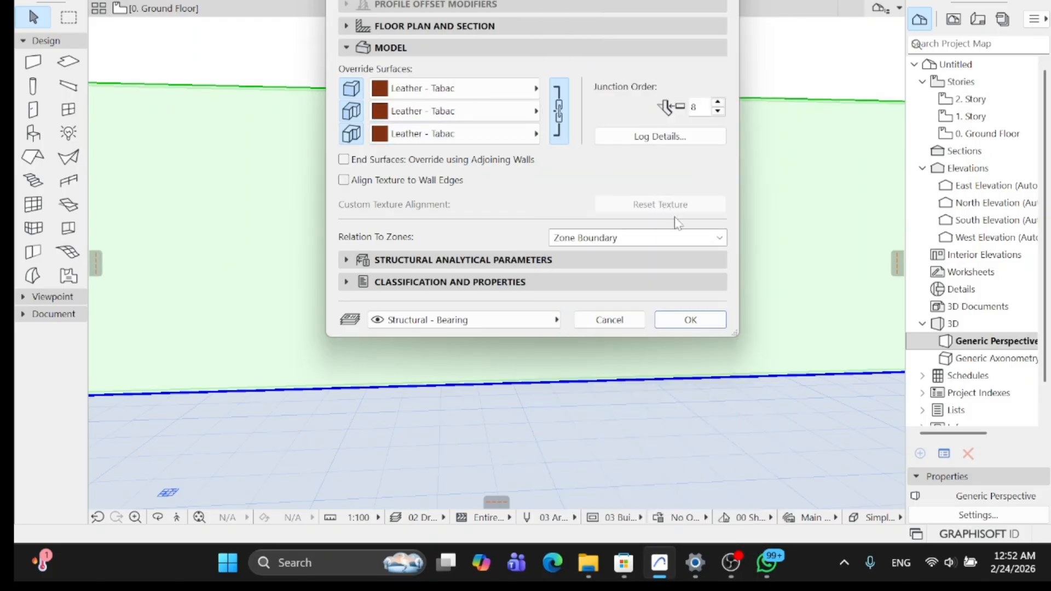
{"action": "left_click", "coordinate": [682, 319]}
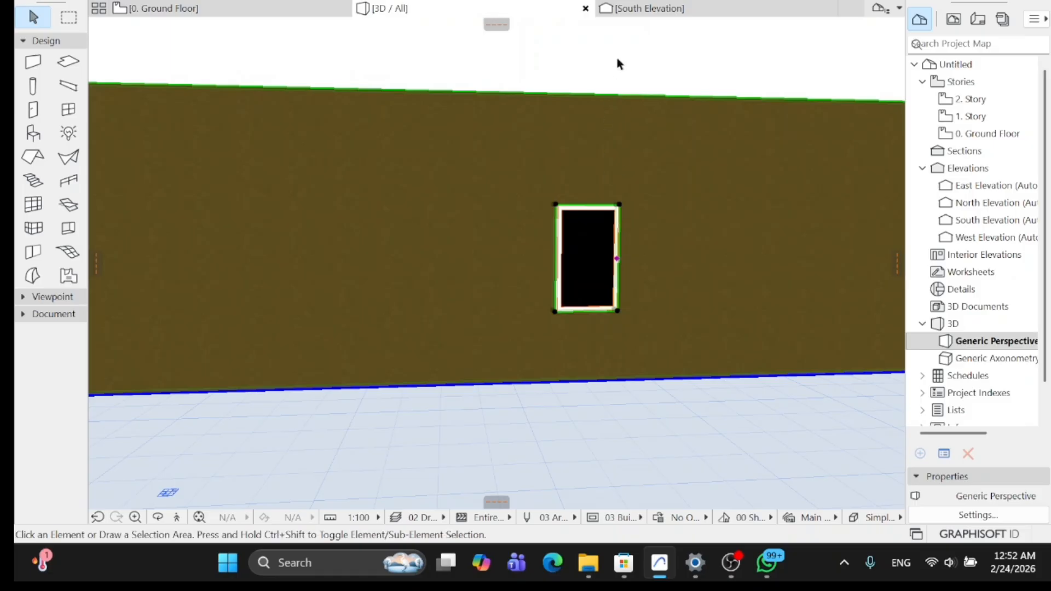
Deselect the wall and inspect the window's frame and glass against the recoloured wall in 3D.
{"action": "left_click", "coordinate": [616, 54]}
{"action": "scroll", "coordinate": [613, 279], "scroll_direction": "up", "scroll_amount": 2}
{"action": "scroll", "coordinate": [607, 282], "scroll_direction": "up", "scroll_amount": 1}
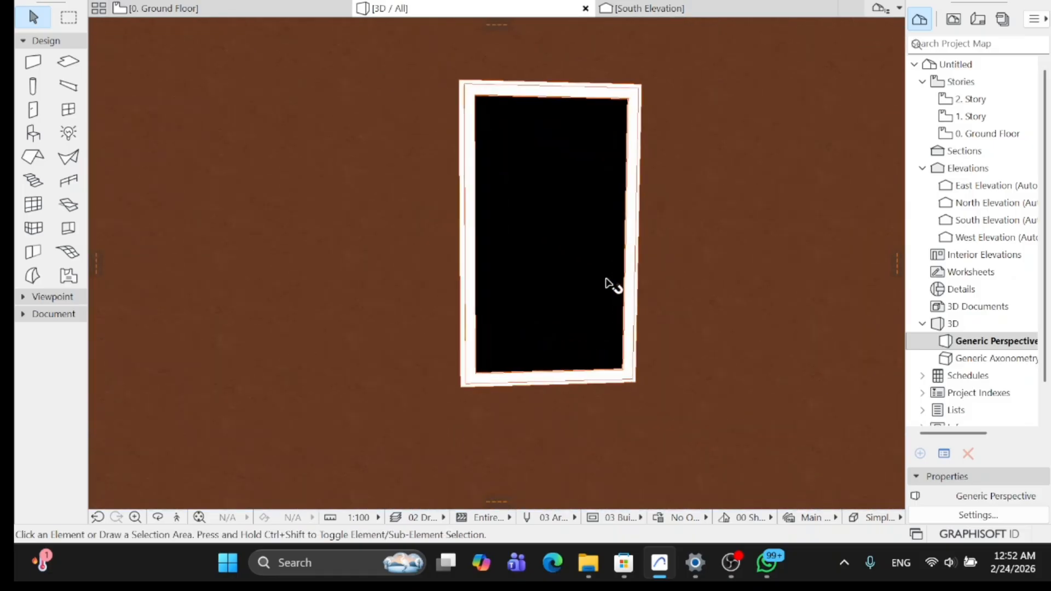
{"action": "scroll", "coordinate": [629, 270], "scroll_direction": "down", "scroll_amount": 5}
{"action": "scroll", "coordinate": [629, 268], "scroll_direction": "up", "scroll_amount": 7}
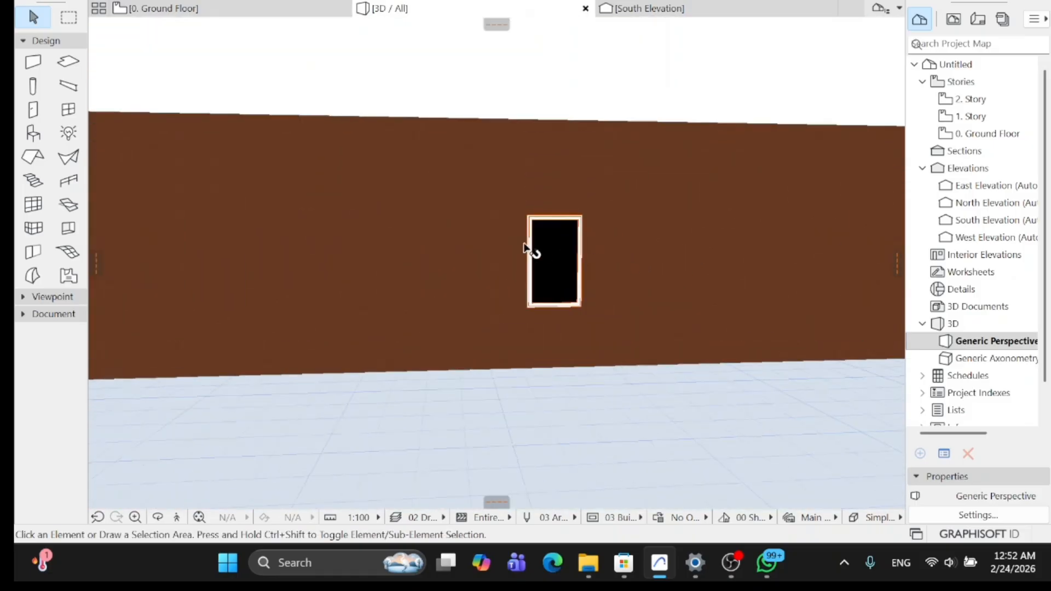
{"action": "scroll", "coordinate": [619, 296], "scroll_direction": "down", "scroll_amount": 2}
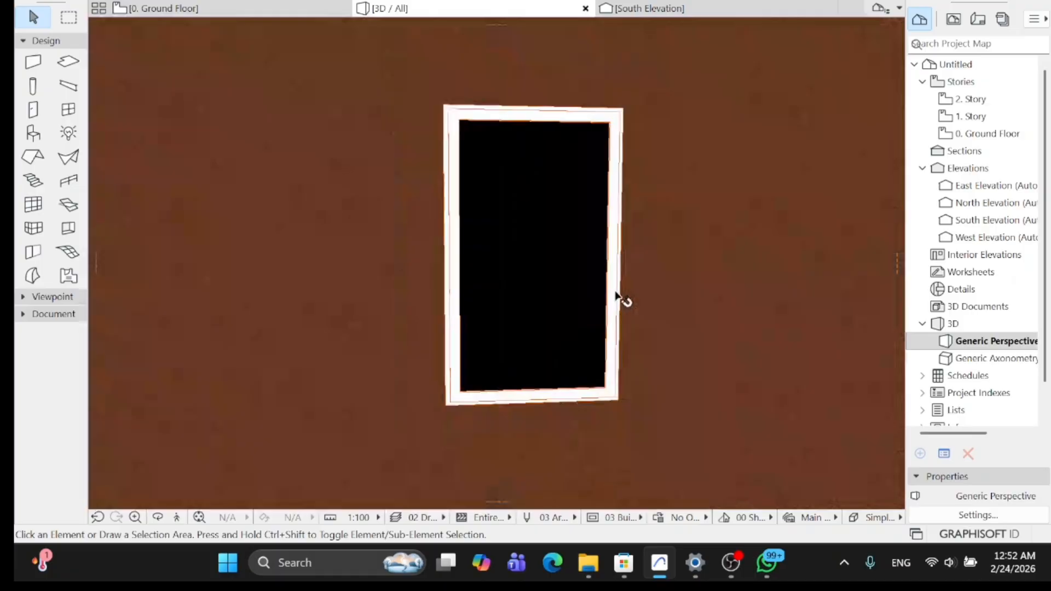
Open the window's selection settings and show the Wall Opening page.
{"action": "left_click", "coordinate": [530, 261]}
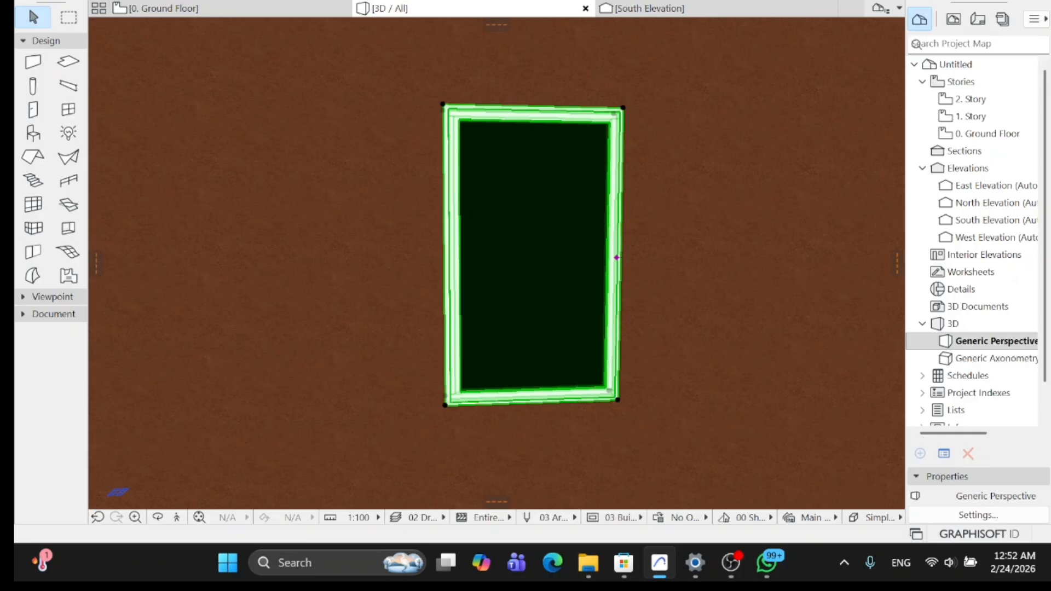
{"action": "key", "text": "ctrl+t"}
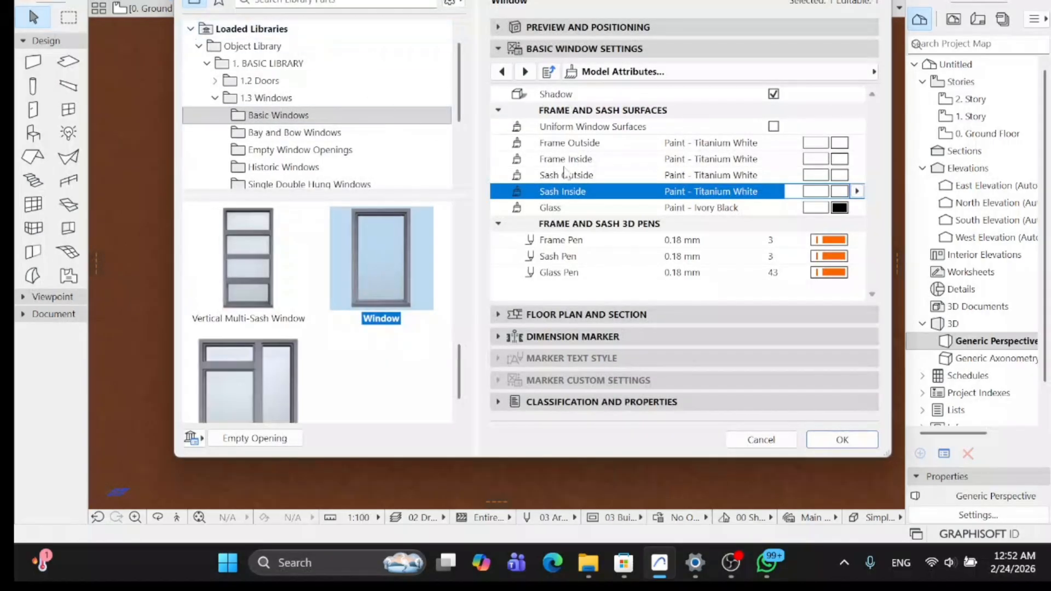
{"action": "left_click", "coordinate": [525, 71]}
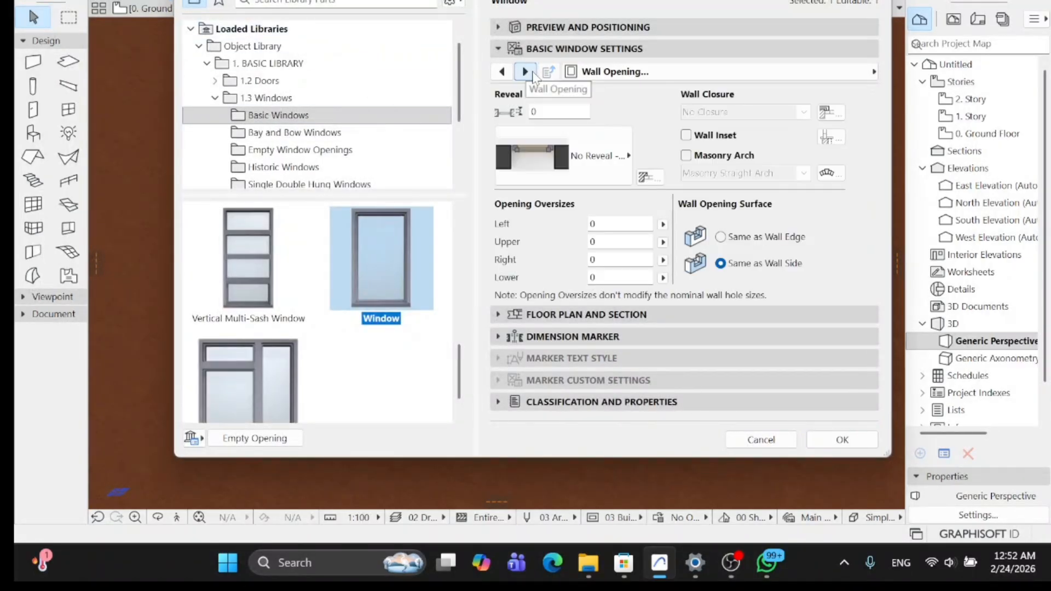
Review the window's settings pages from Wall Opening through Wall Inset, Fixtures and Fittings, Board and Custom Corner to Floor Plan and Section.
{"action": "left_click", "coordinate": [529, 72]}
{"action": "left_click", "coordinate": [530, 72]}
{"action": "left_click", "coordinate": [530, 71]}
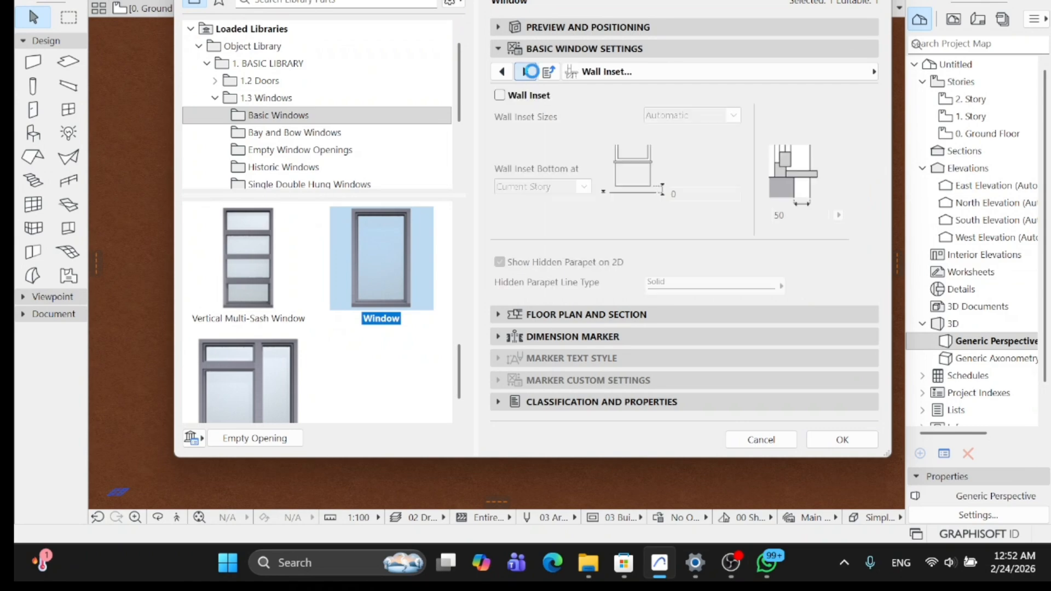
{"action": "left_click", "coordinate": [529, 72]}
{"action": "left_click", "coordinate": [527, 72]}
{"action": "left_click", "coordinate": [527, 71]}
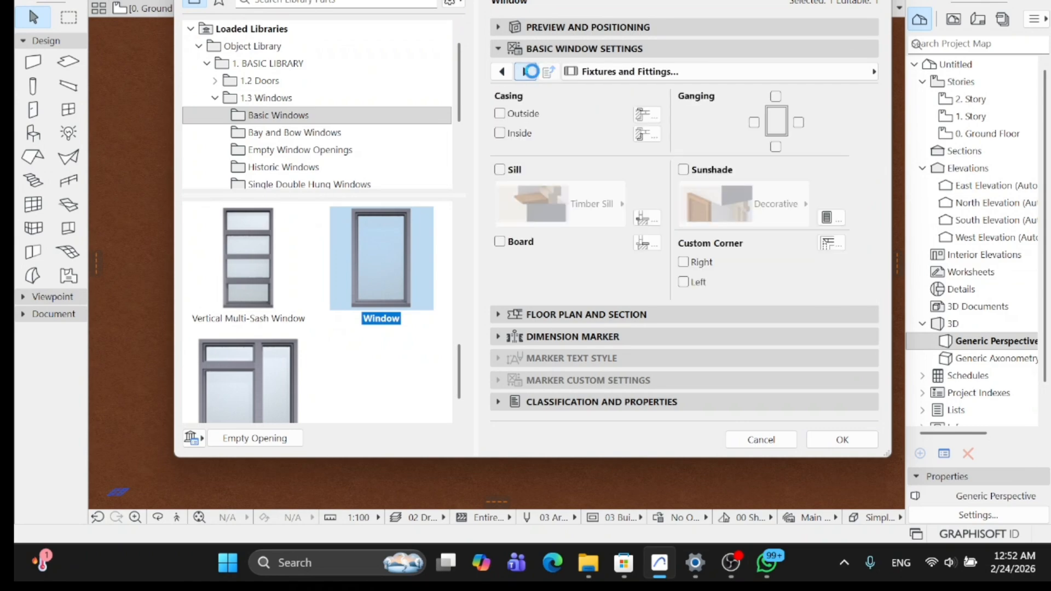
{"action": "left_click", "coordinate": [526, 72]}
{"action": "left_click", "coordinate": [526, 72]}
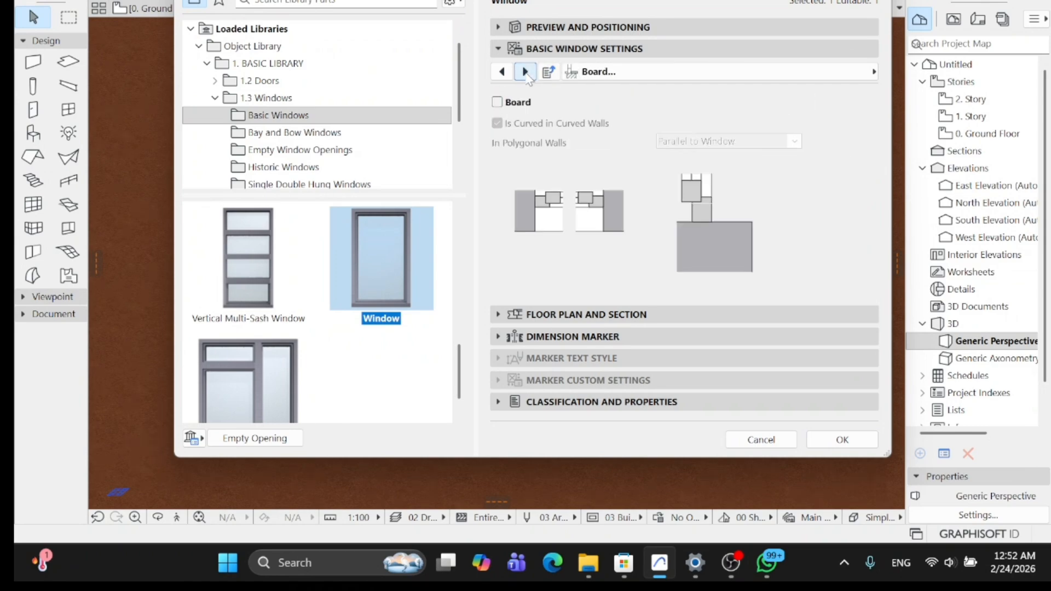
{"action": "left_click", "coordinate": [526, 72]}
{"action": "left_click", "coordinate": [526, 72]}
{"action": "left_click", "coordinate": [525, 72]}
{"action": "left_click", "coordinate": [525, 72]}
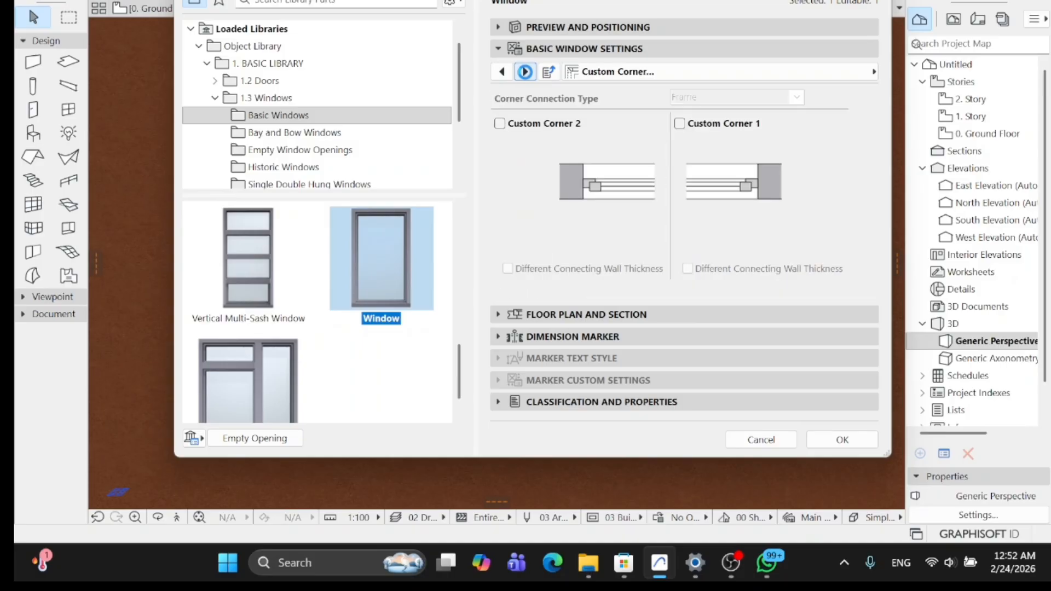
{"action": "left_click", "coordinate": [526, 71]}
{"action": "left_click", "coordinate": [526, 72]}
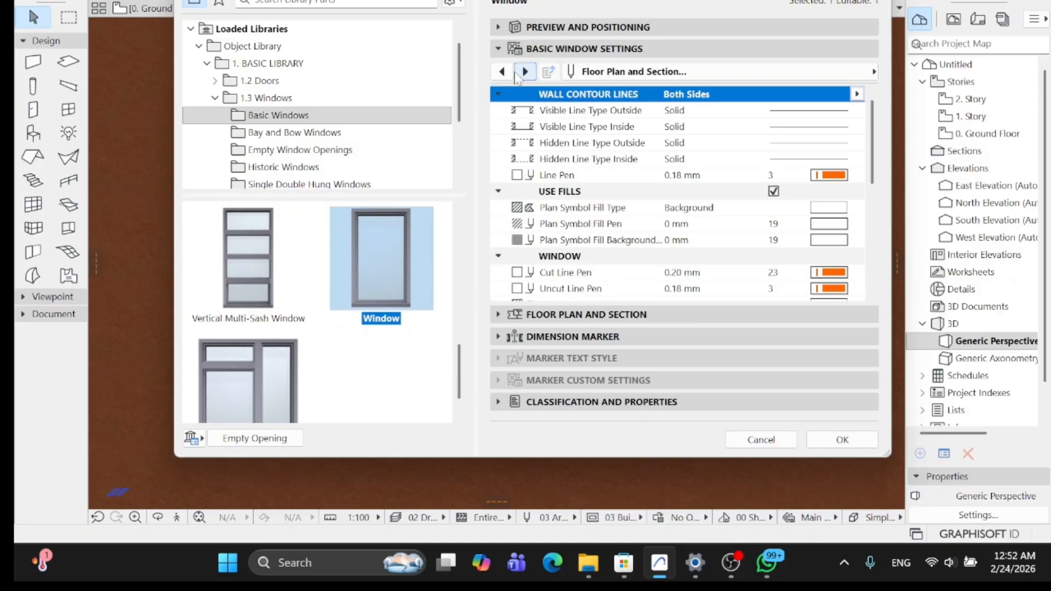
Review the window's settings pages in reverse, from Floor Plan and Section past Casing Inside and Wall Closure to Handle.
{"action": "left_click", "coordinate": [502, 71]}
{"action": "left_click", "coordinate": [502, 72]}
{"action": "left_click", "coordinate": [501, 72]}
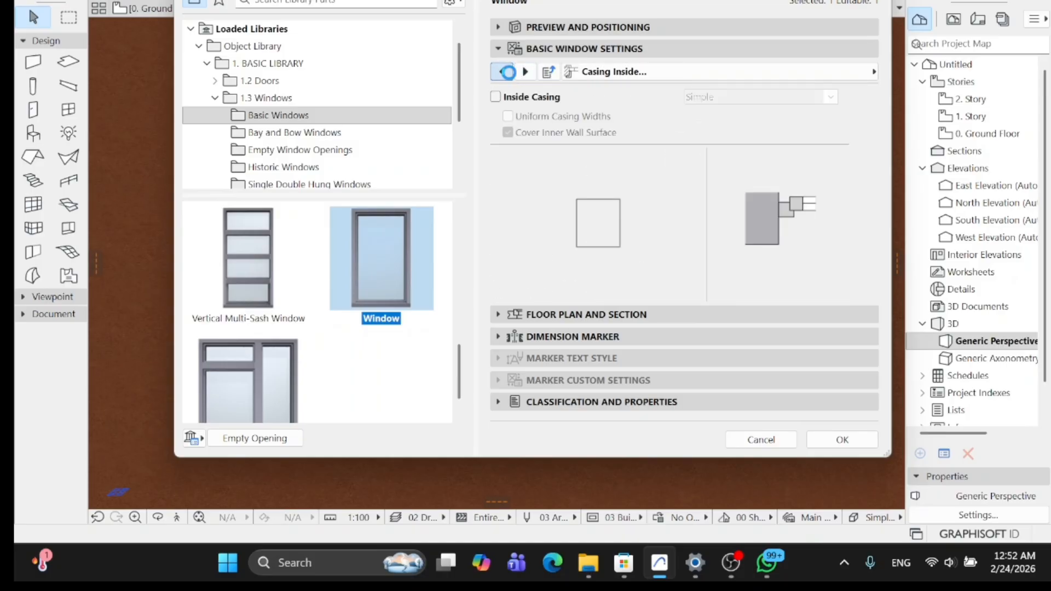
{"action": "left_click", "coordinate": [504, 72]}
{"action": "left_click", "coordinate": [503, 71]}
{"action": "left_click", "coordinate": [504, 72]}
{"action": "left_click", "coordinate": [504, 72]}
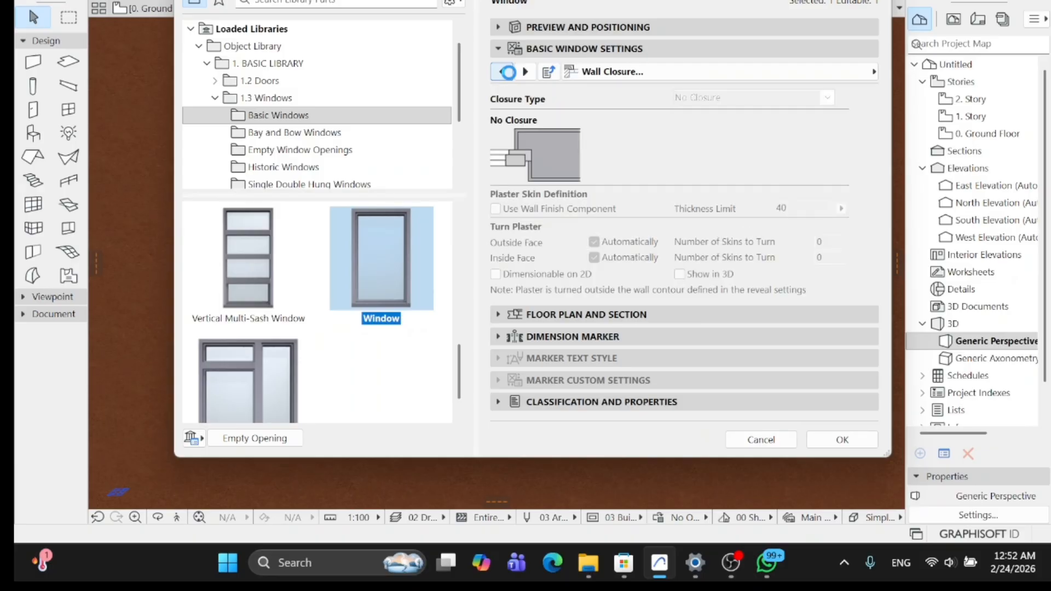
{"action": "left_click", "coordinate": [503, 72]}
{"action": "left_click", "coordinate": [503, 72]}
{"action": "left_click", "coordinate": [503, 72]}
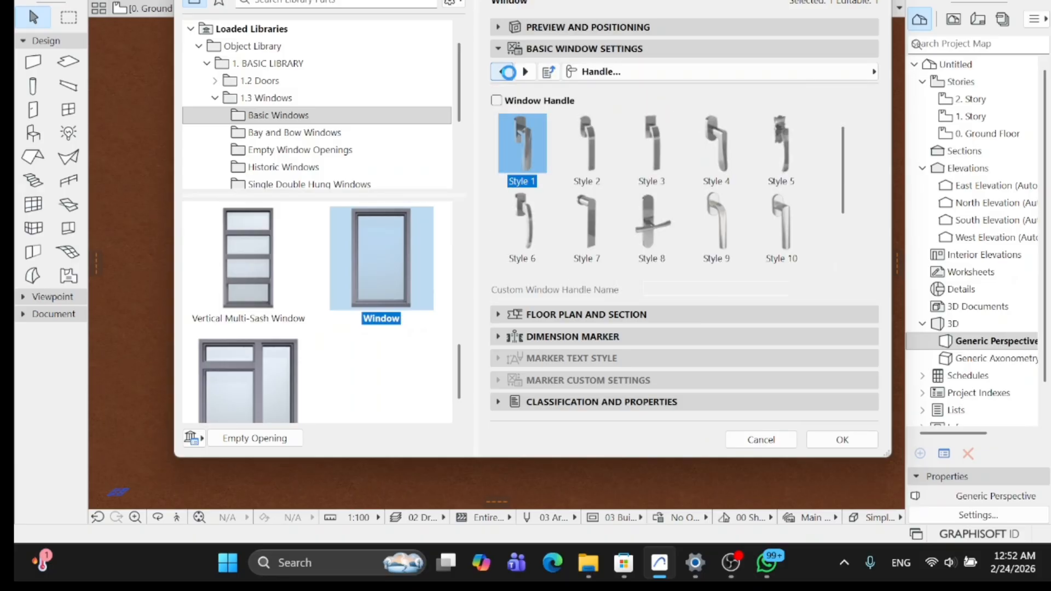
Try the Natural Ventilation option, switch it back off and return to the Frame and Sash page.
{"action": "left_click", "coordinate": [524, 71]}
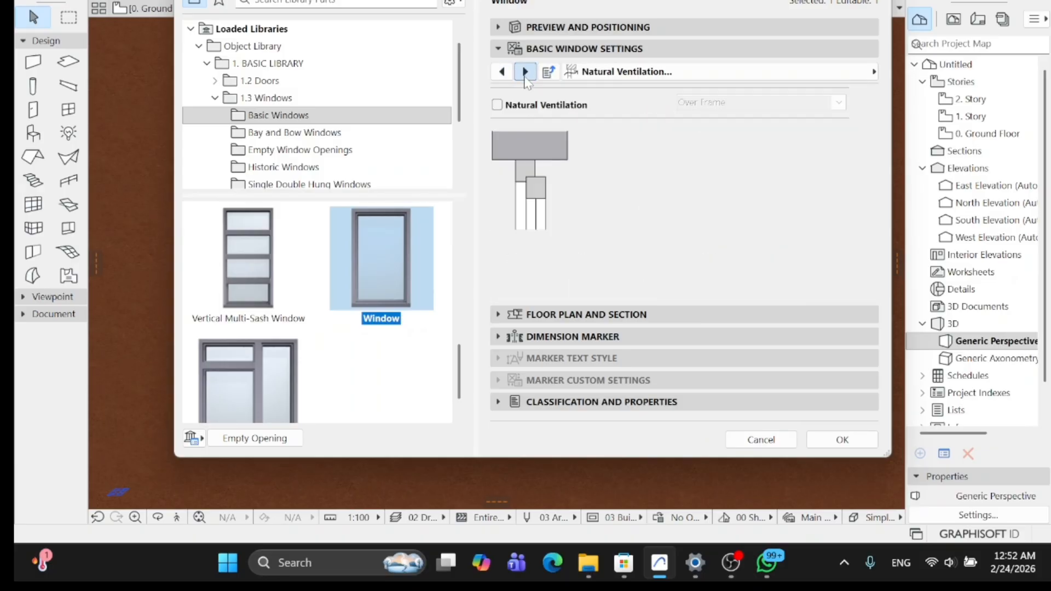
{"action": "left_click", "coordinate": [497, 105]}
{"action": "left_click", "coordinate": [497, 104]}
{"action": "left_click", "coordinate": [501, 71]}
{"action": "left_click", "coordinate": [501, 72]}
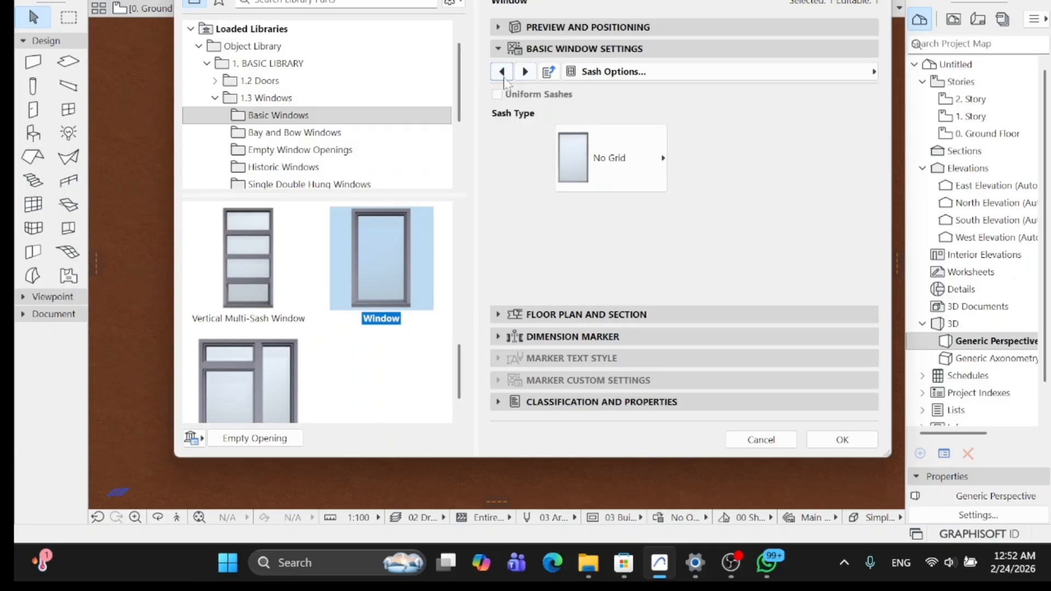
{"action": "left_click", "coordinate": [502, 71]}
{"action": "left_click", "coordinate": [501, 72]}
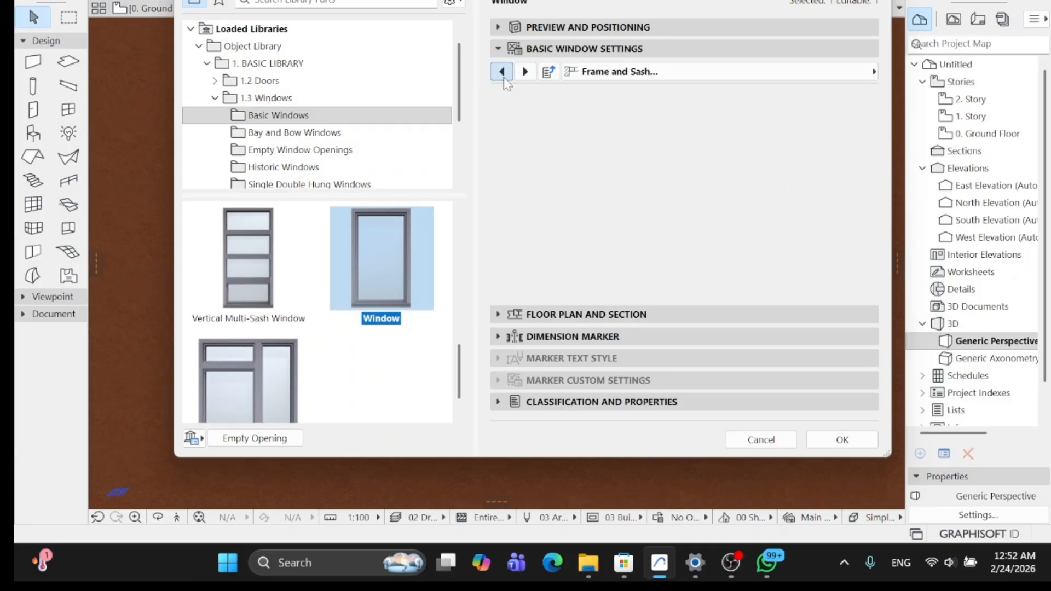
Try a uniform frame width on the window with a changed width value, accept it, and undo the window change.
{"action": "left_click", "coordinate": [525, 72]}
{"action": "left_click", "coordinate": [497, 94]}
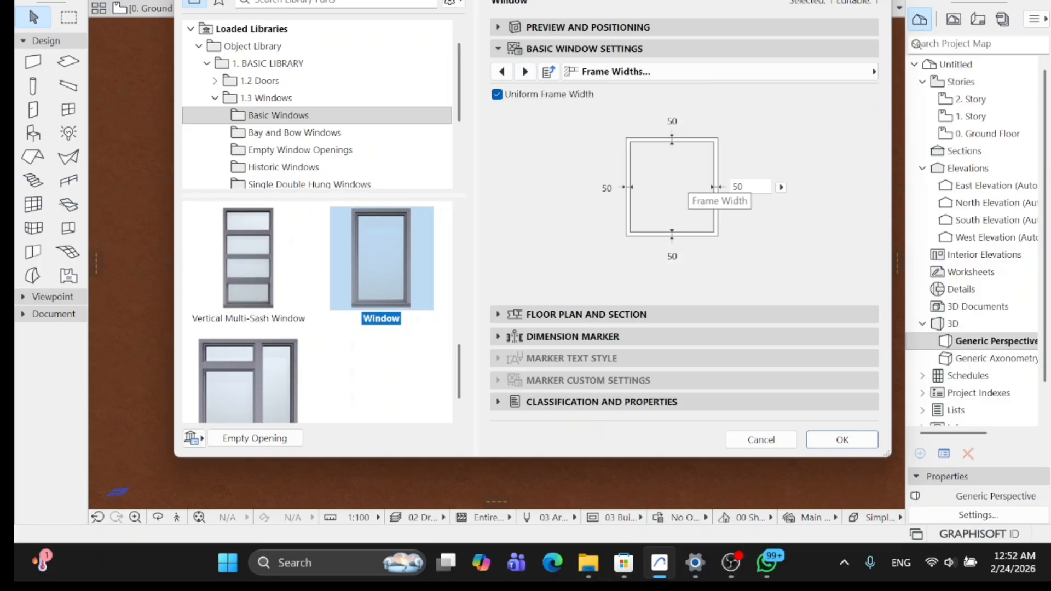
{"action": "left_click", "coordinate": [744, 187]}
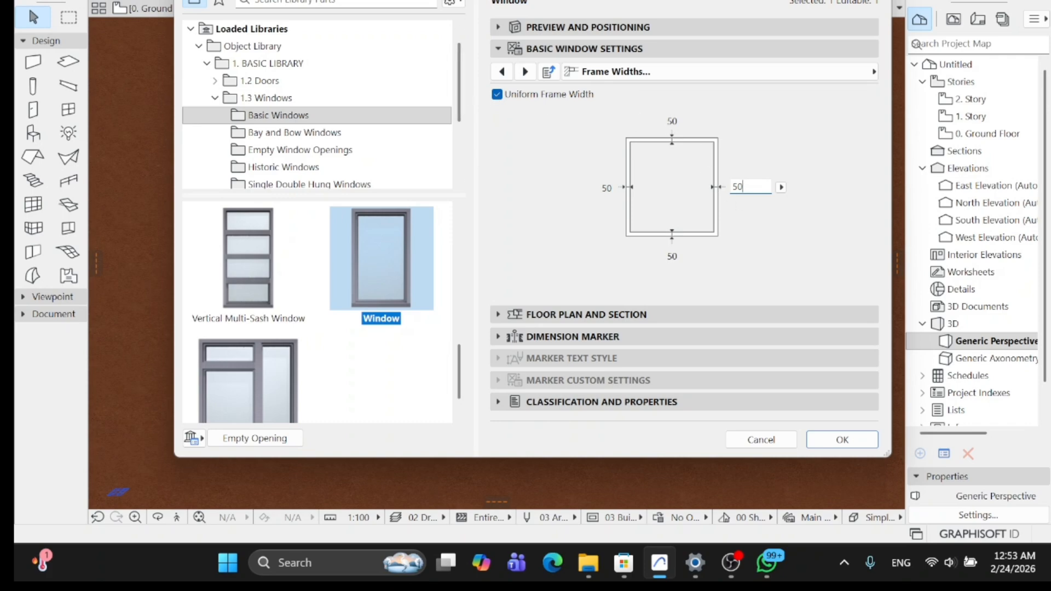
{"action": "key", "text": "BackSpace"}
{"action": "key", "text": "BackSpace"}
{"action": "key", "text": "Return"}
{"action": "left_click", "coordinate": [835, 438]}
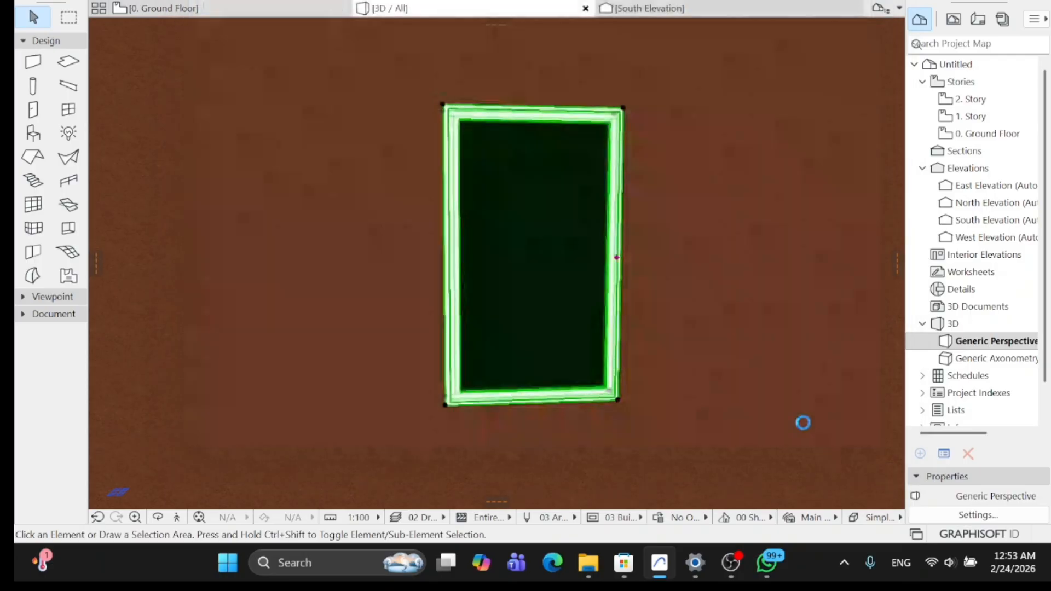
{"action": "left_click", "coordinate": [546, 277]}
{"action": "key", "text": "ctrl+z"}
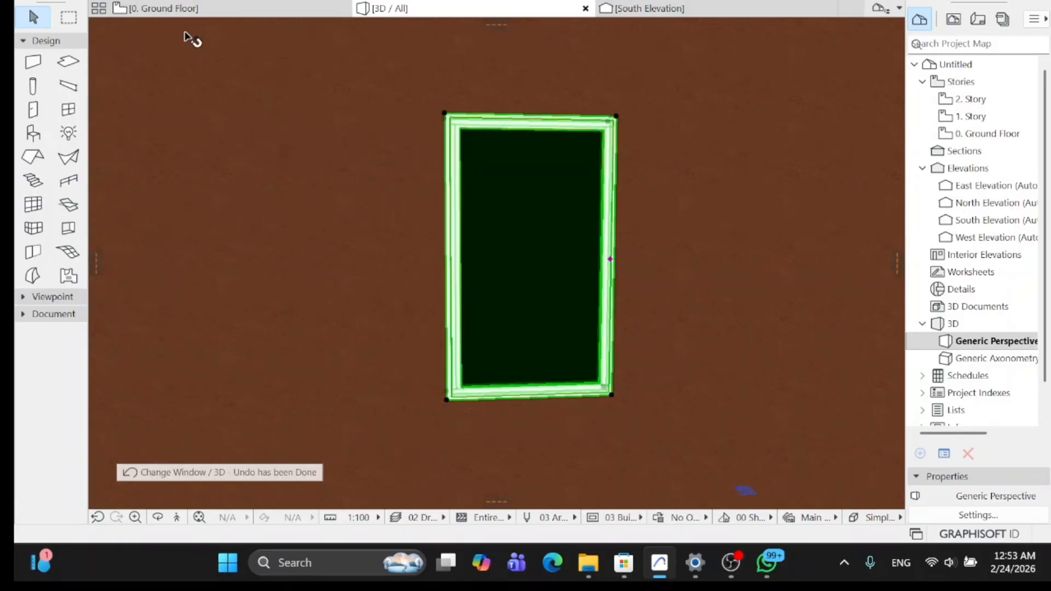
Reopen the window's selection settings and review the pages from Natural Ventilation and Frame and Sash back to Shape.
{"action": "key", "text": "ctrl+t"}
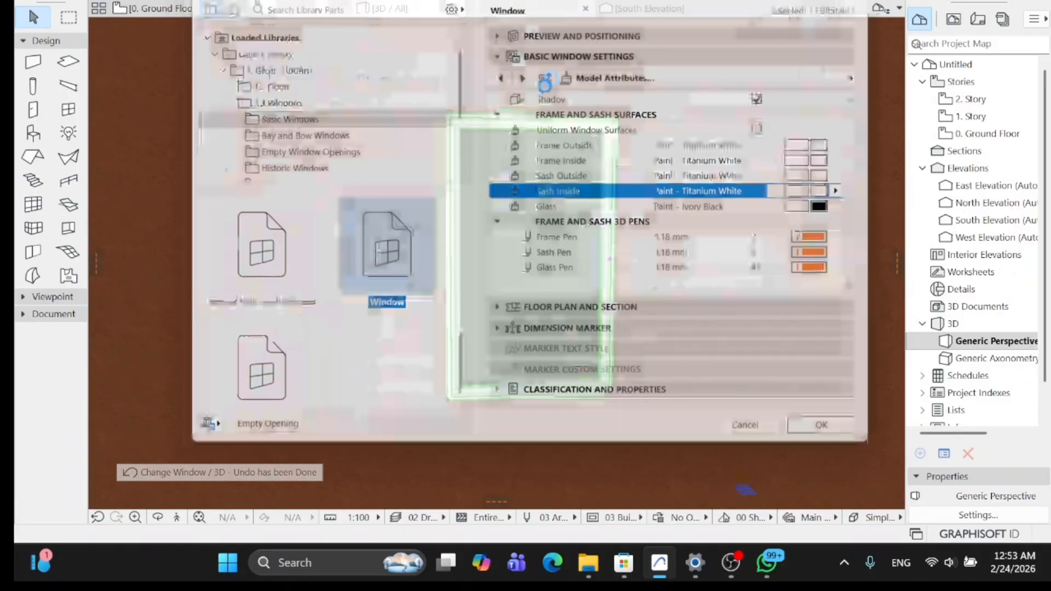
{"action": "left_click", "coordinate": [499, 71]}
{"action": "left_click", "coordinate": [499, 72]}
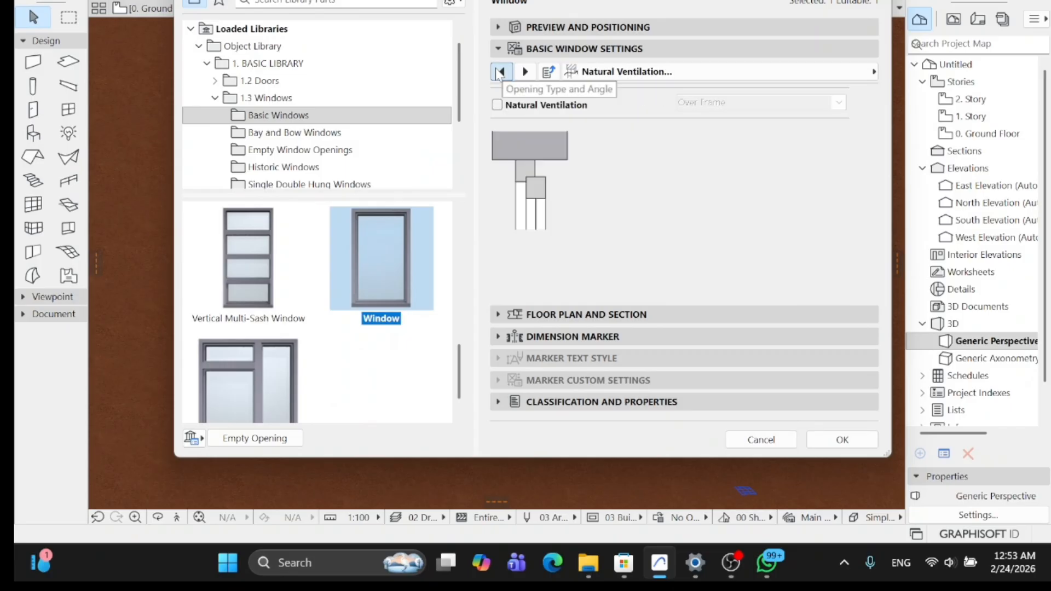
{"action": "left_click", "coordinate": [499, 72]}
{"action": "left_click", "coordinate": [499, 72]}
{"action": "left_click", "coordinate": [499, 71]}
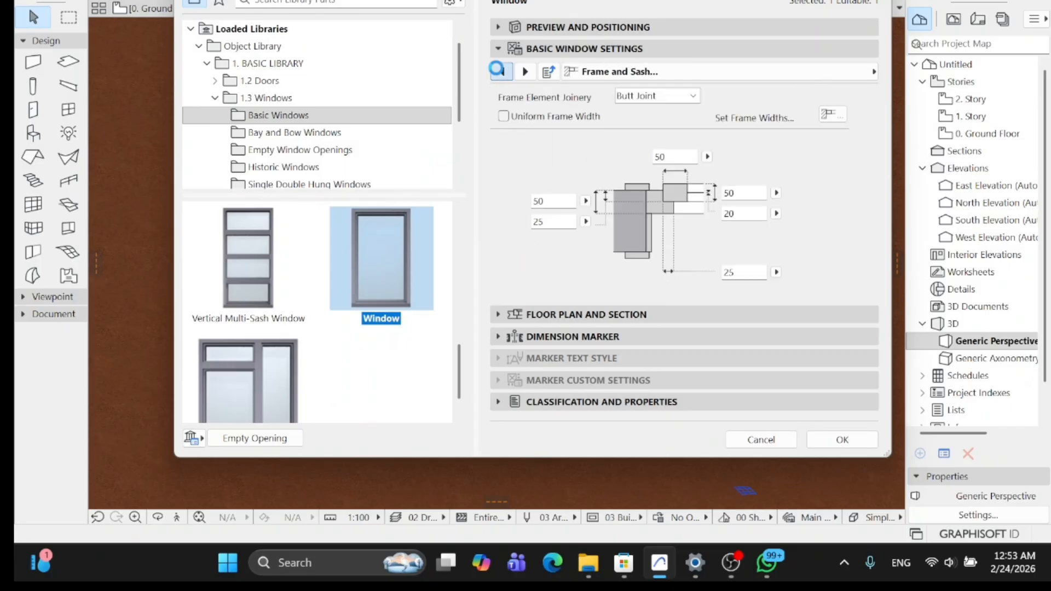
{"action": "left_click", "coordinate": [499, 72]}
{"action": "left_click", "coordinate": [499, 72]}
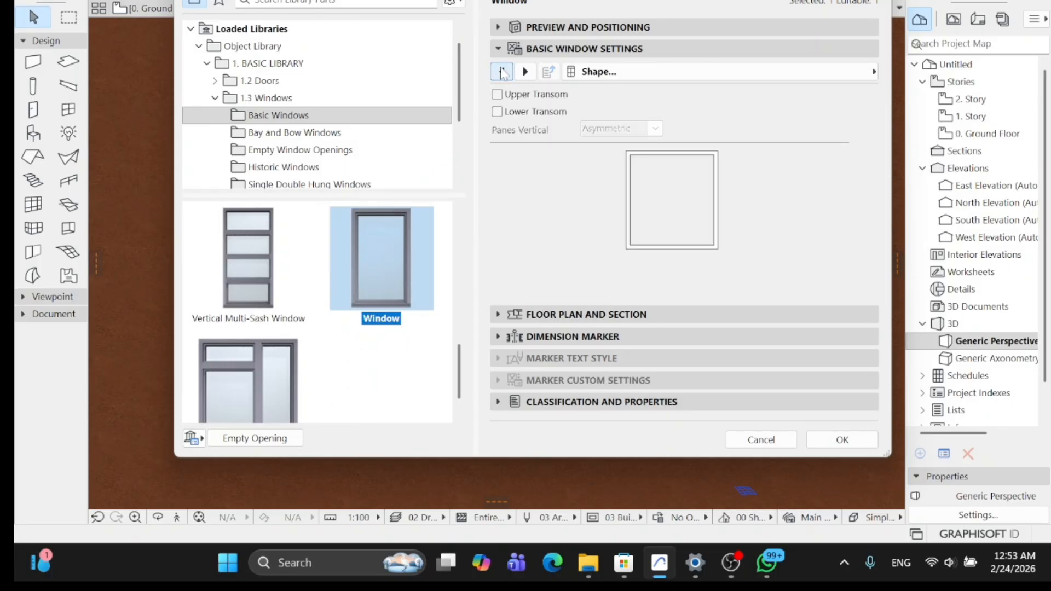
{"action": "left_click", "coordinate": [501, 72]}
Set the Main Sash opening type to Double Sash on the Window Settings and Opening page and accept the window settings.
{"action": "left_click", "coordinate": [524, 73]}
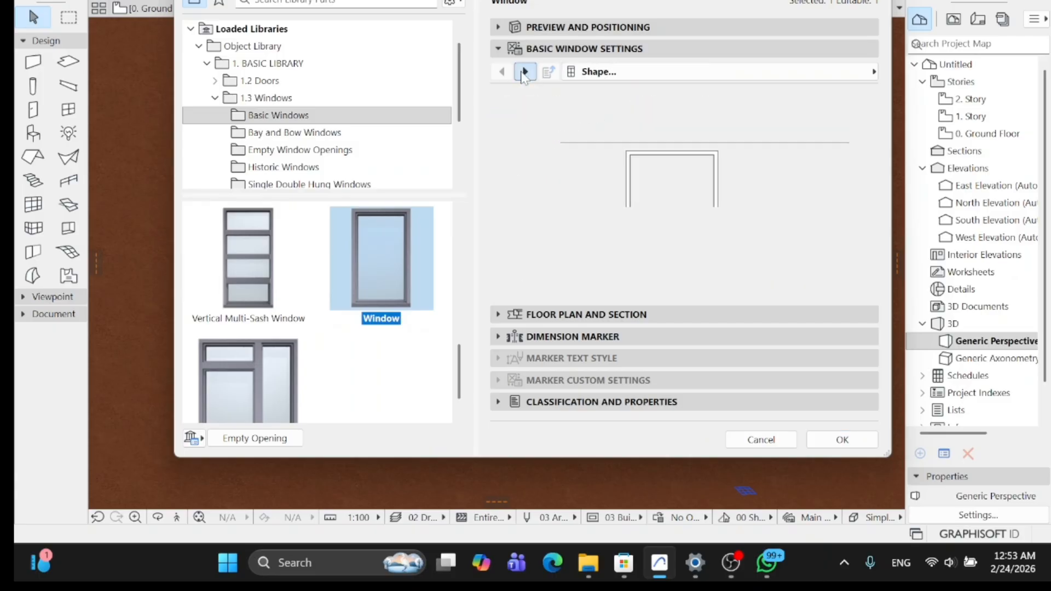
{"action": "left_click", "coordinate": [524, 72]}
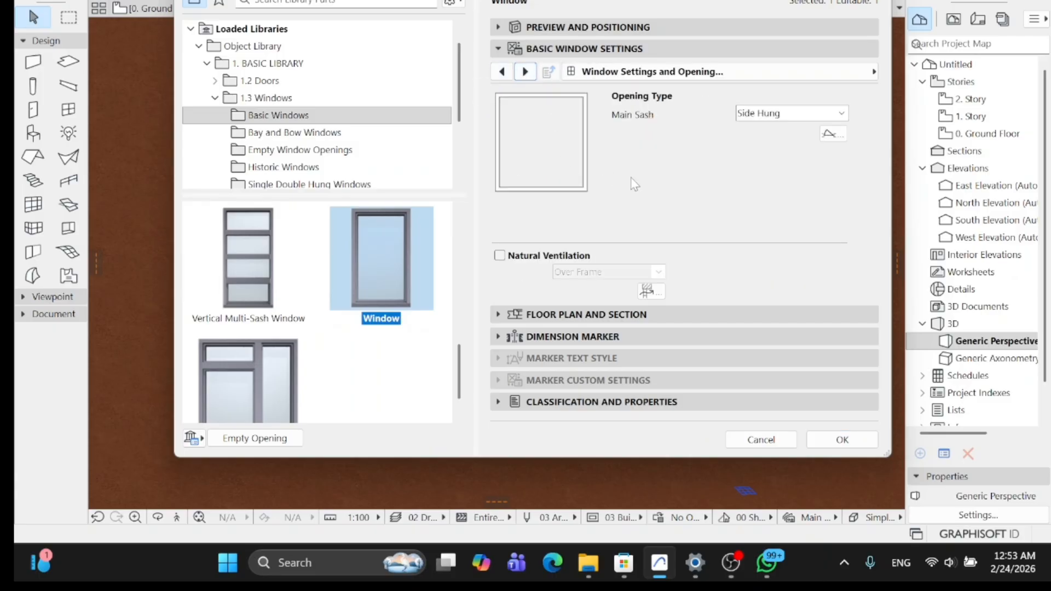
{"action": "left_click", "coordinate": [778, 113]}
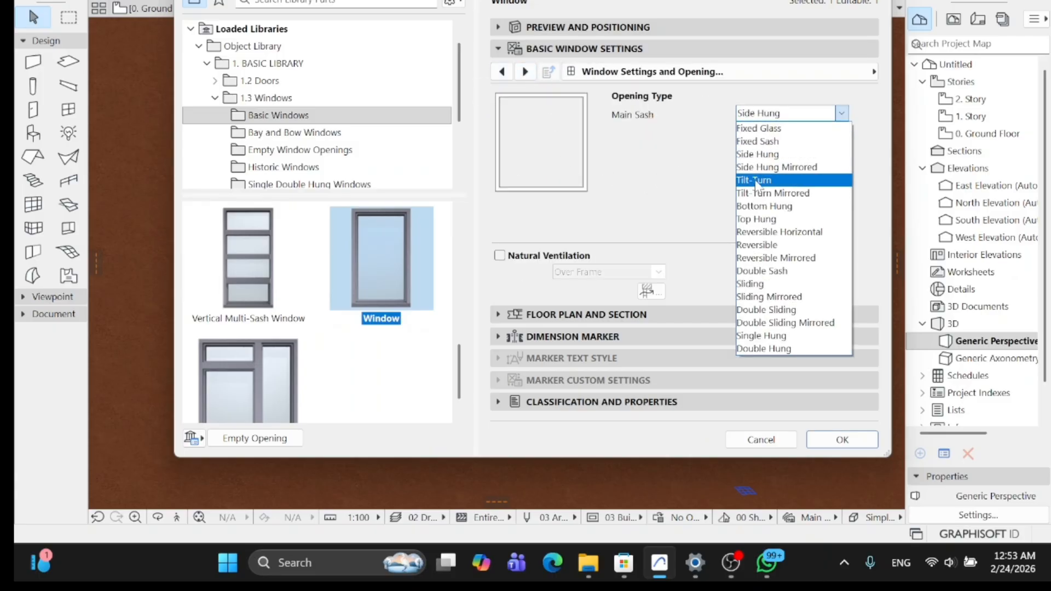
{"action": "left_click", "coordinate": [692, 154]}
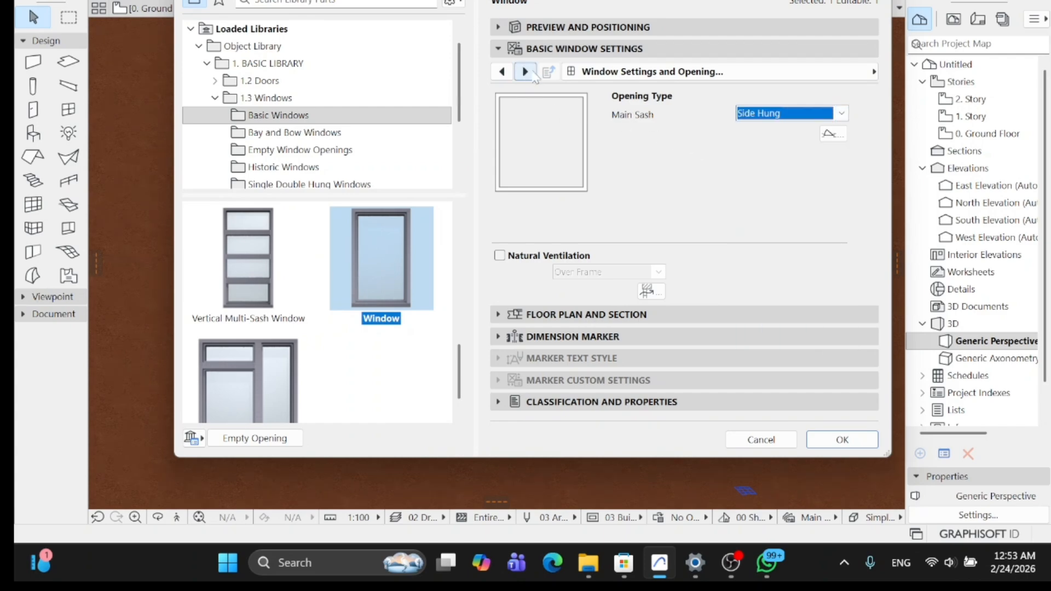
{"action": "left_click", "coordinate": [776, 114]}
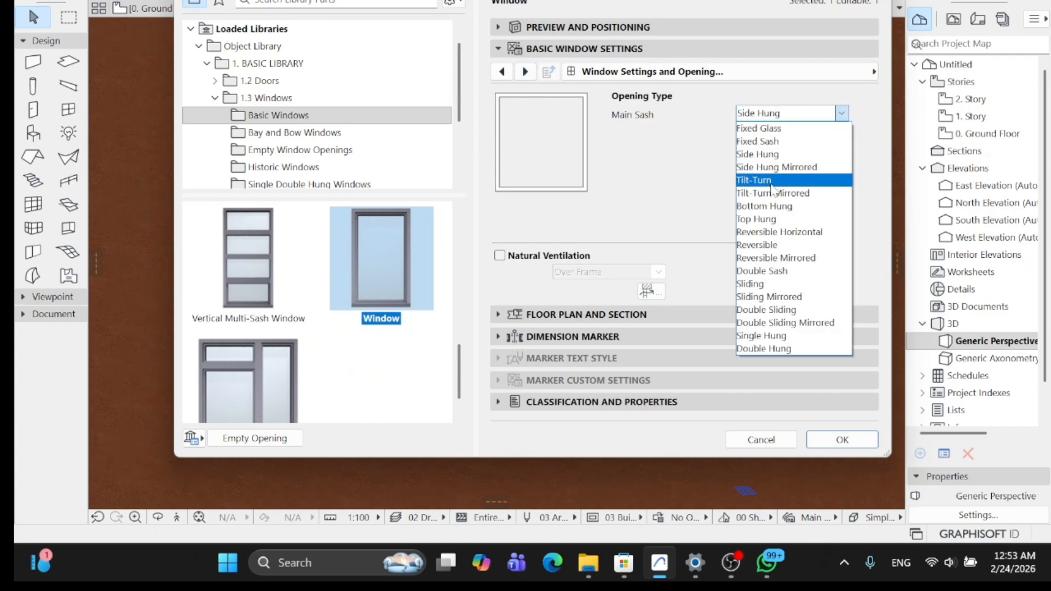
{"action": "left_click", "coordinate": [782, 271]}
{"action": "left_click", "coordinate": [836, 441]}
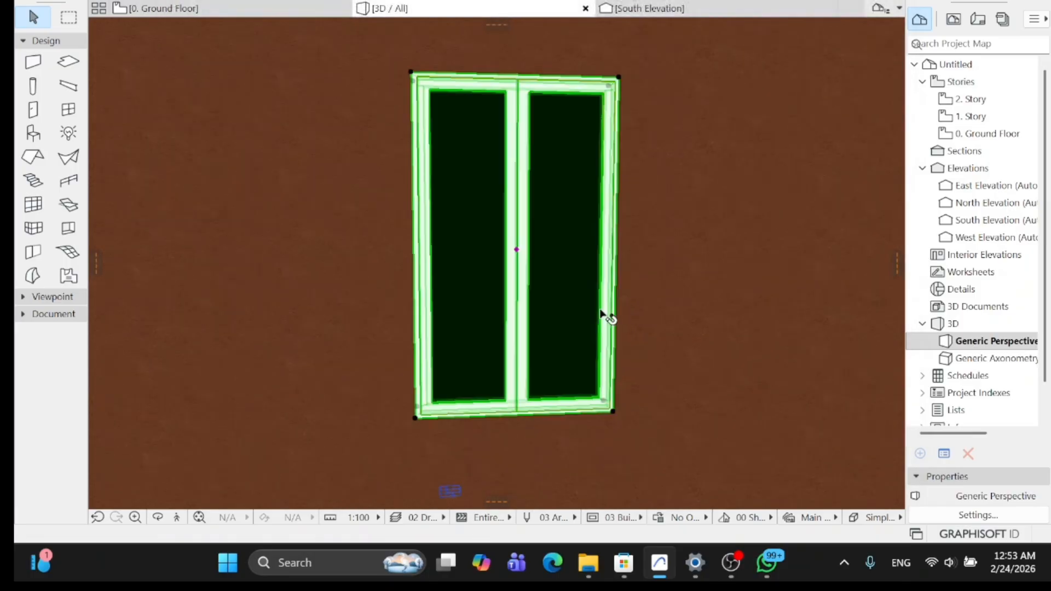
Inspect the double-sash window in the wall in 3D, up close and from a distance.
{"action": "scroll", "coordinate": [588, 313], "scroll_direction": "up", "scroll_amount": 3}
{"action": "scroll", "coordinate": [586, 312], "scroll_direction": "down", "scroll_amount": 5}
{"action": "scroll", "coordinate": [588, 317], "scroll_direction": "down", "scroll_amount": 3}
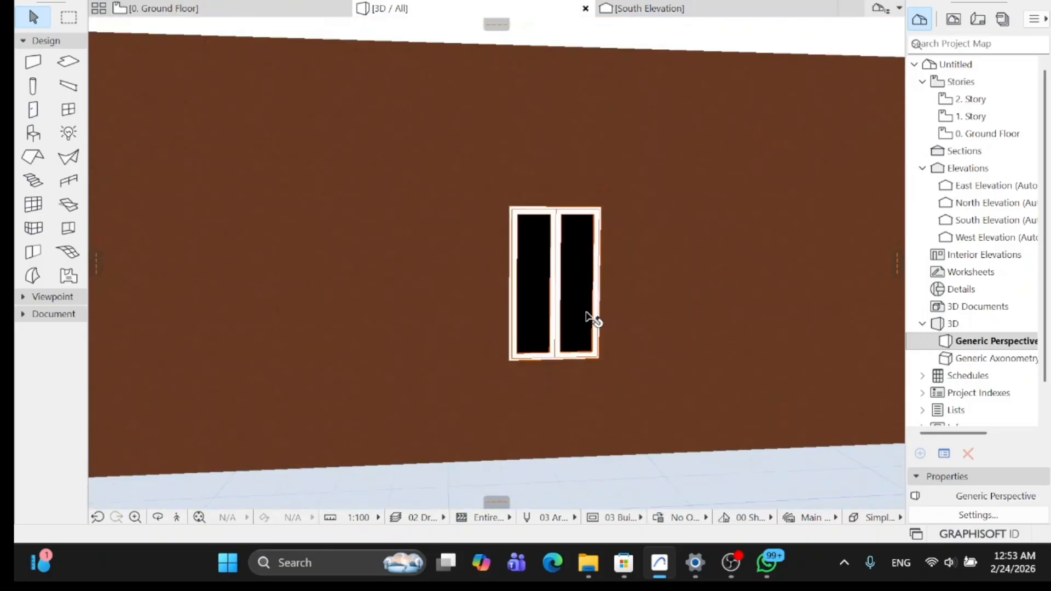
{"action": "scroll", "coordinate": [588, 318], "scroll_direction": "up", "scroll_amount": 6}
{"action": "scroll", "coordinate": [580, 307], "scroll_direction": "down", "scroll_amount": 5}
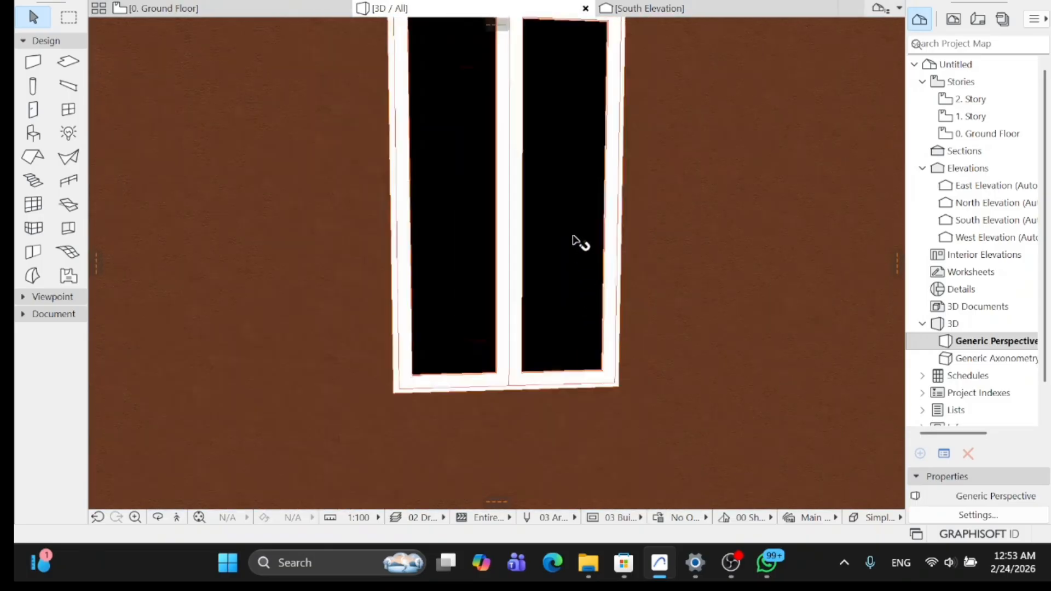
{"action": "scroll", "coordinate": [569, 260], "scroll_direction": "up", "scroll_amount": 1}
{"action": "scroll", "coordinate": [570, 258], "scroll_direction": "up", "scroll_amount": 3}
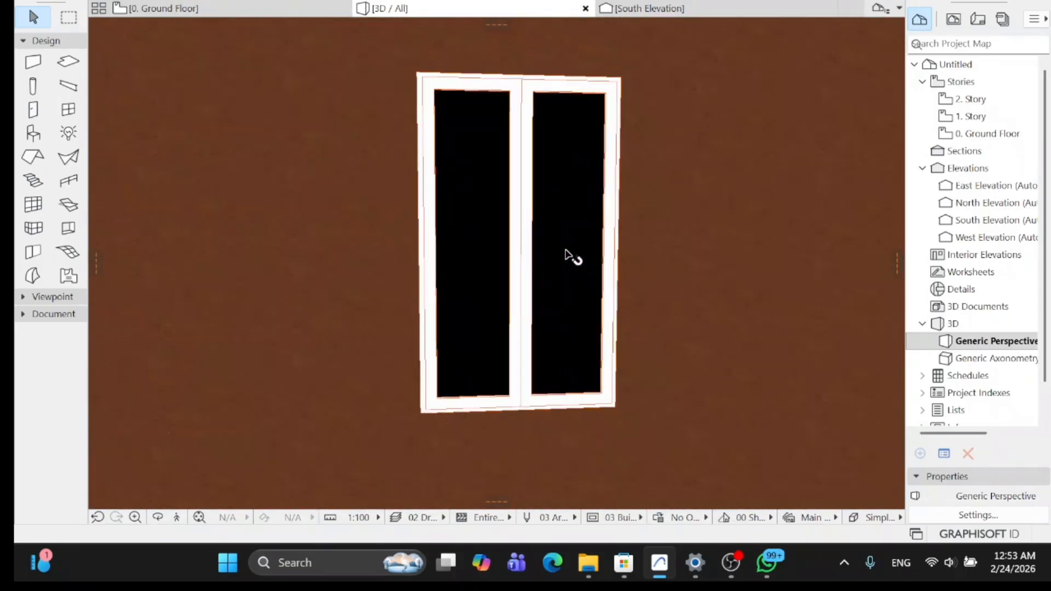
{"action": "scroll", "coordinate": [569, 257], "scroll_direction": "down", "scroll_amount": 1}
Reopen the double-sash window's settings to check its opening type and accept them without changes.
{"action": "left_click", "coordinate": [569, 256]}
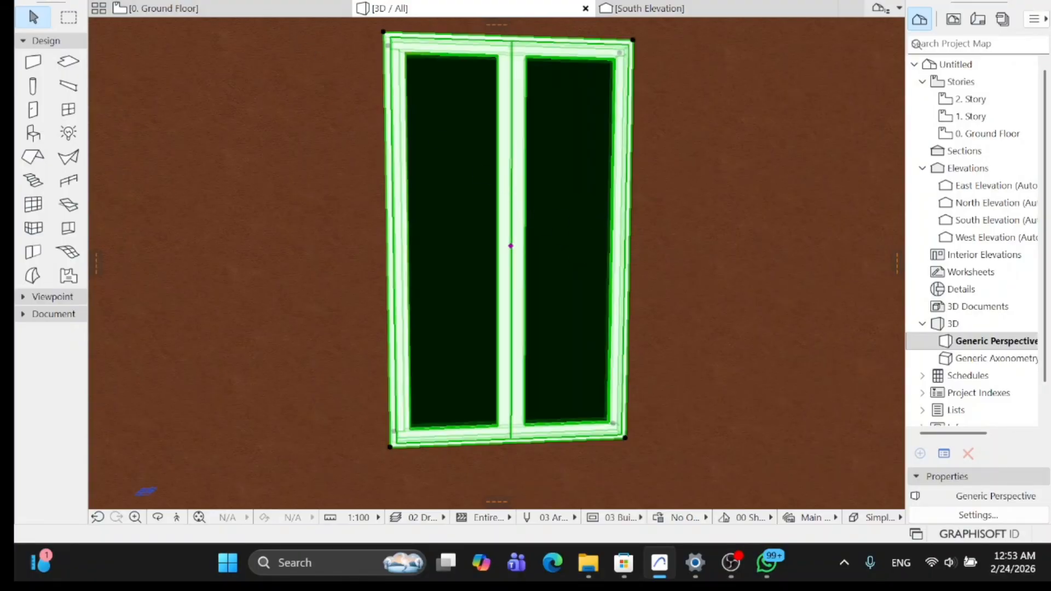
{"action": "double_click", "coordinate": [557, 93]}
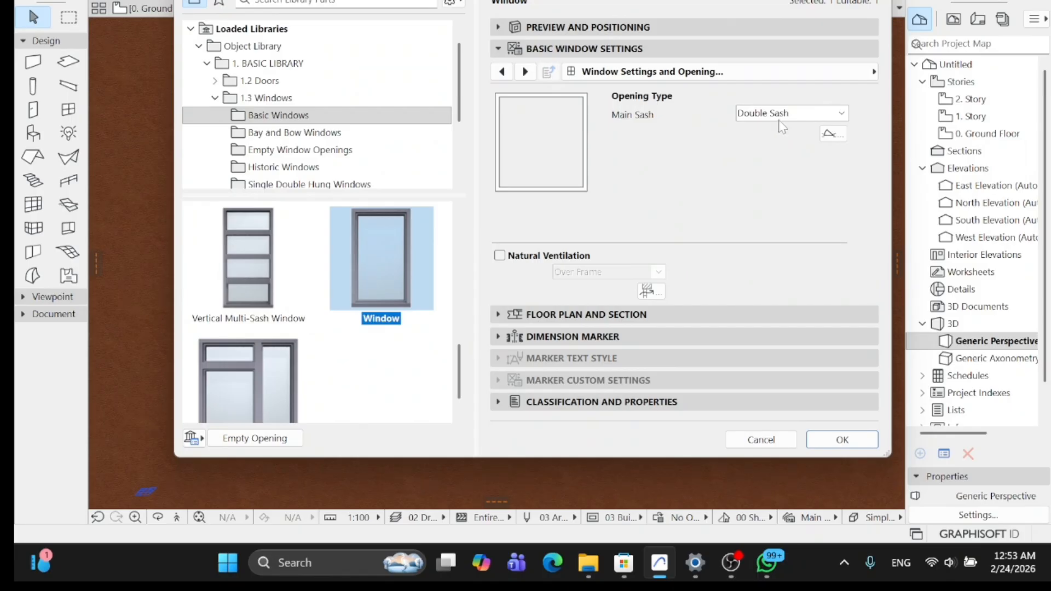
{"action": "left_click", "coordinate": [841, 441]}
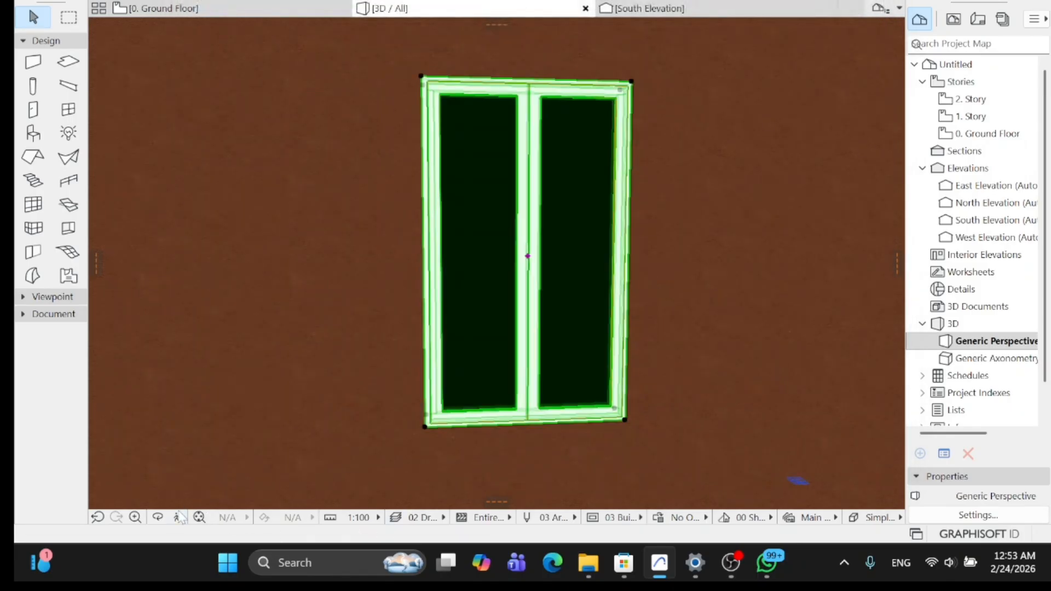
Orbit the 3D view to examine the double-sash window from an oblique side angle and select the window.
{"action": "left_click", "coordinate": [157, 517]}
{"action": "left_click_drag", "start_coordinate": [228, 376], "coordinate": [459, 437]}
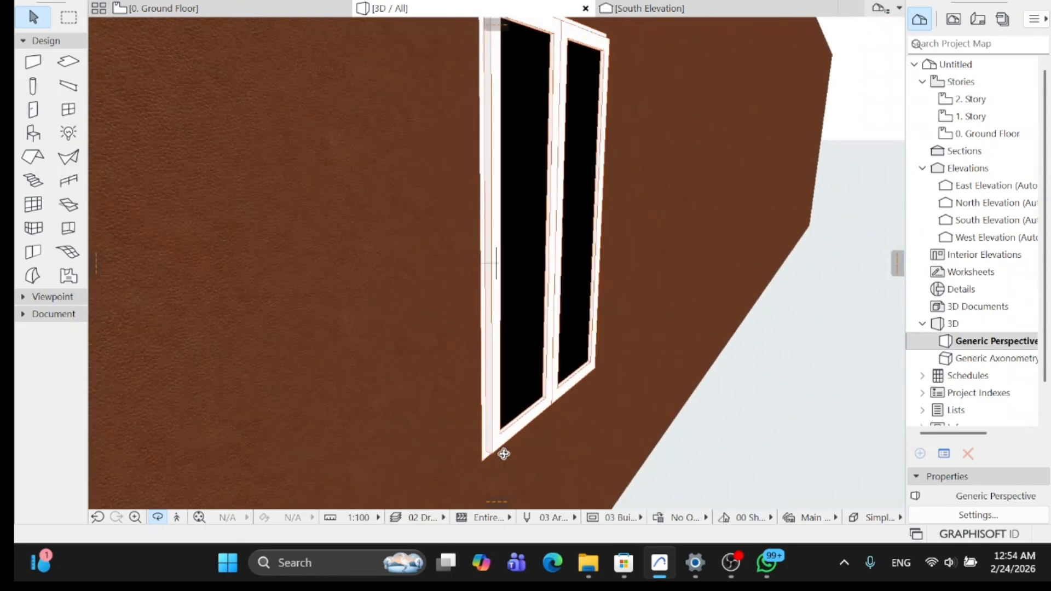
{"action": "scroll", "coordinate": [500, 413], "scroll_direction": "down", "scroll_amount": 7}
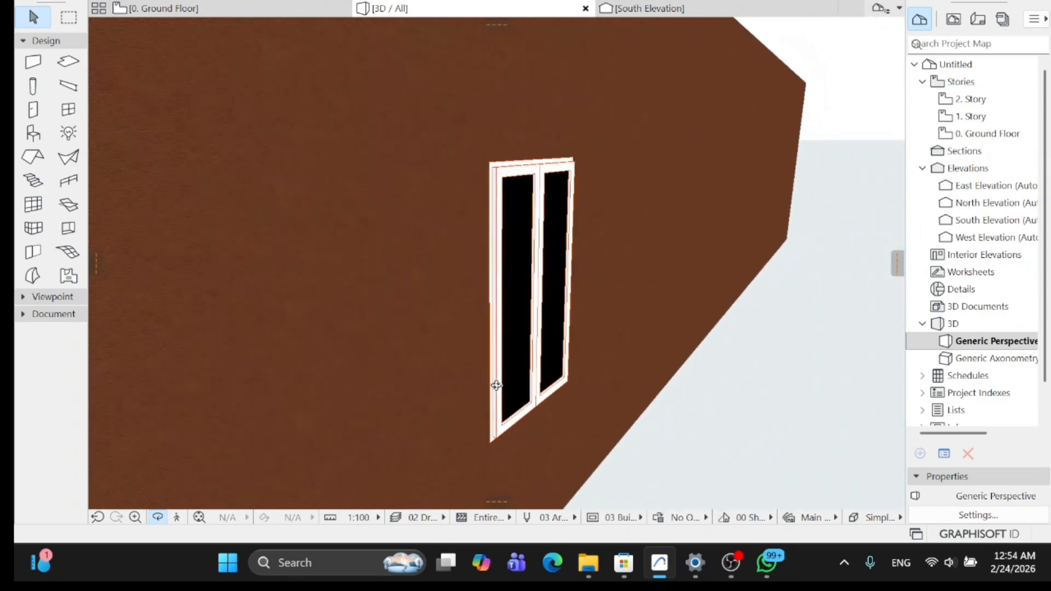
{"action": "scroll", "coordinate": [468, 382], "scroll_direction": "up", "scroll_amount": 8}
{"action": "scroll", "coordinate": [469, 382], "scroll_direction": "down", "scroll_amount": 3}
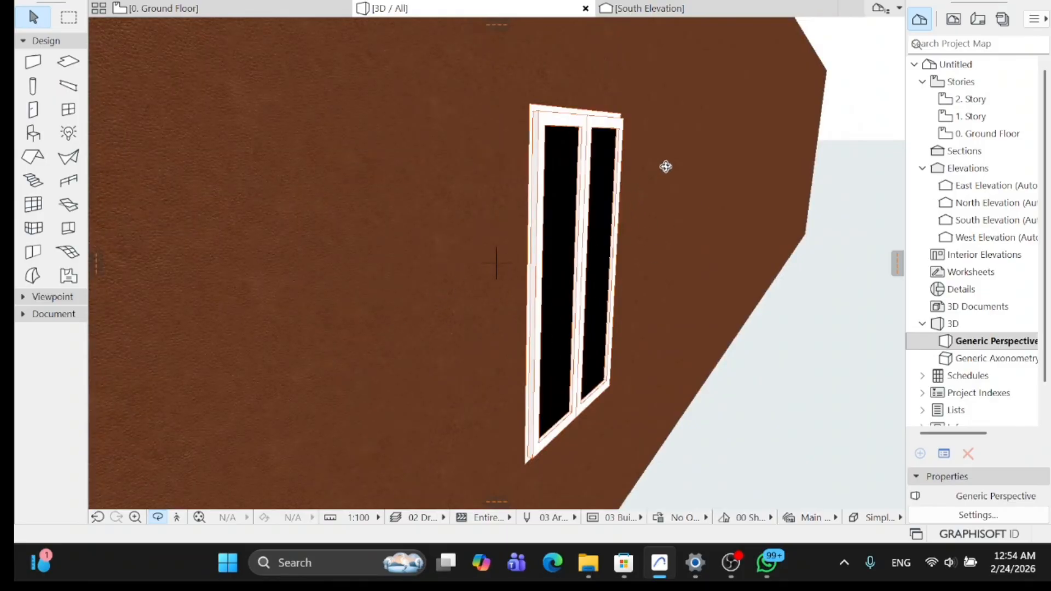
{"action": "left_click", "coordinate": [580, 242]}
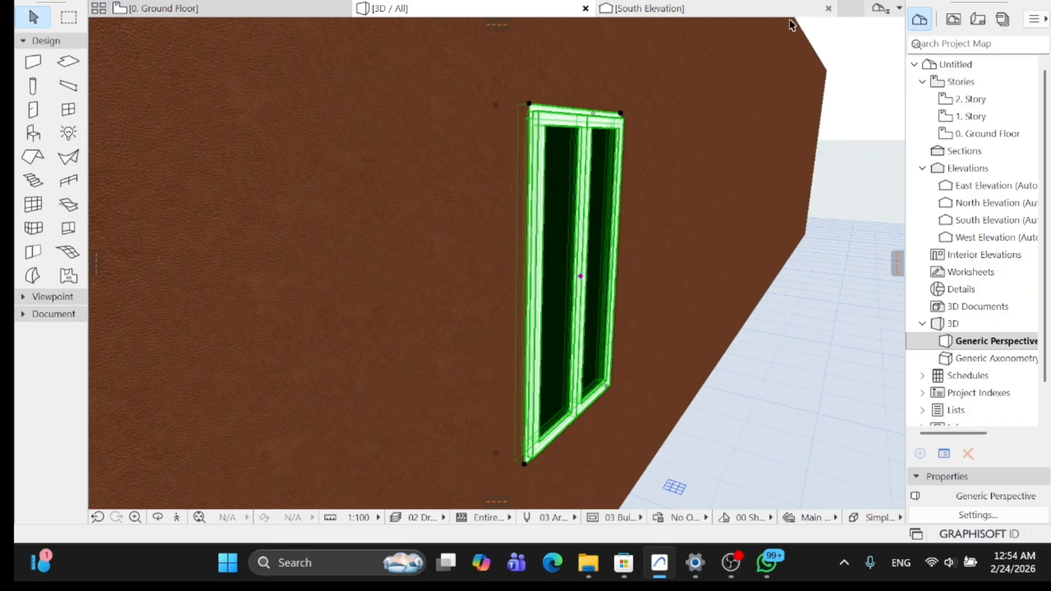
Orbit the 3D view until it faces the double-sash window in the wall and select the window.
{"action": "left_click", "coordinate": [869, 162]}
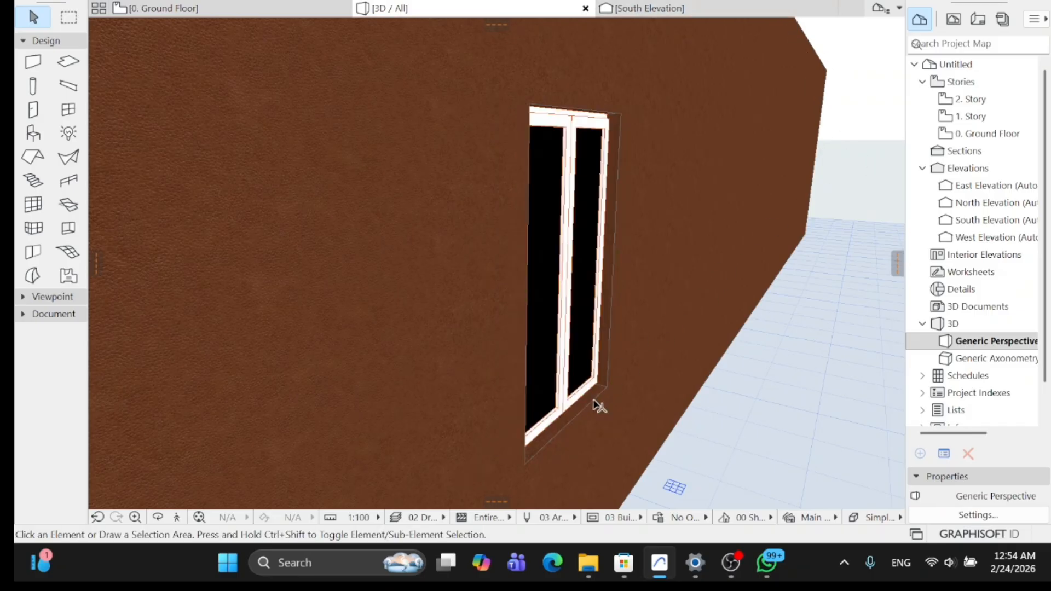
{"action": "left_click", "coordinate": [158, 518]}
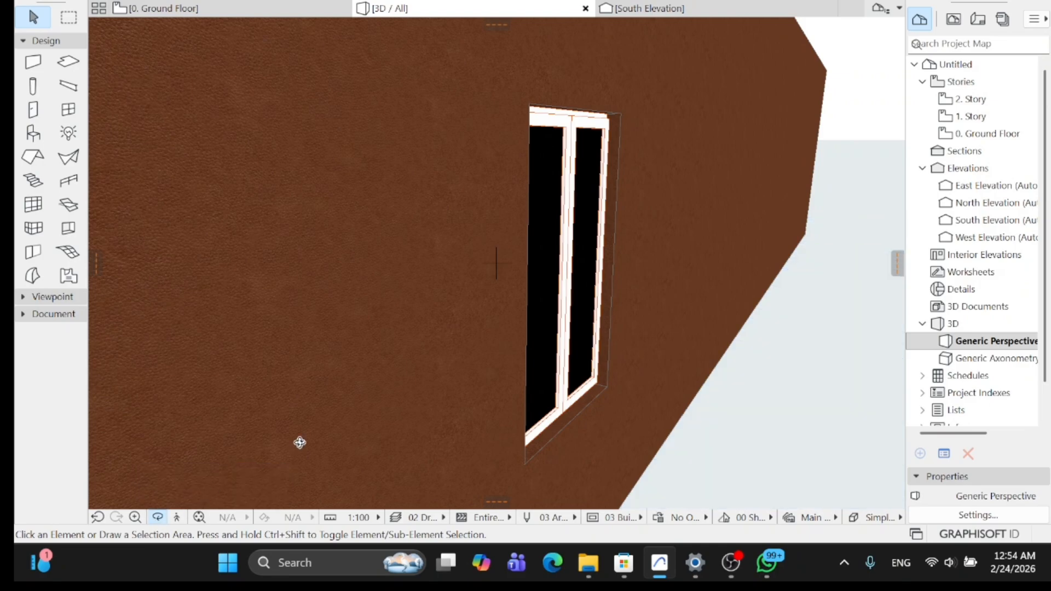
{"action": "left_click_drag", "start_coordinate": [298, 442], "coordinate": [279, 148]}
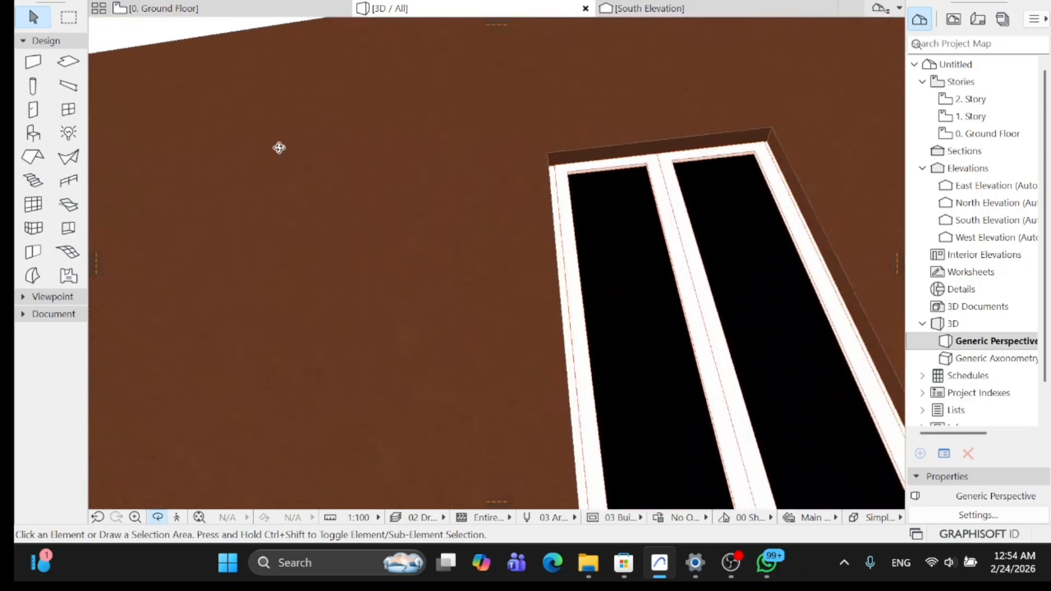
{"action": "left_click_drag", "start_coordinate": [500, 113], "coordinate": [717, 233]}
{"action": "left_click_drag", "start_coordinate": [540, 287], "coordinate": [526, 255]}
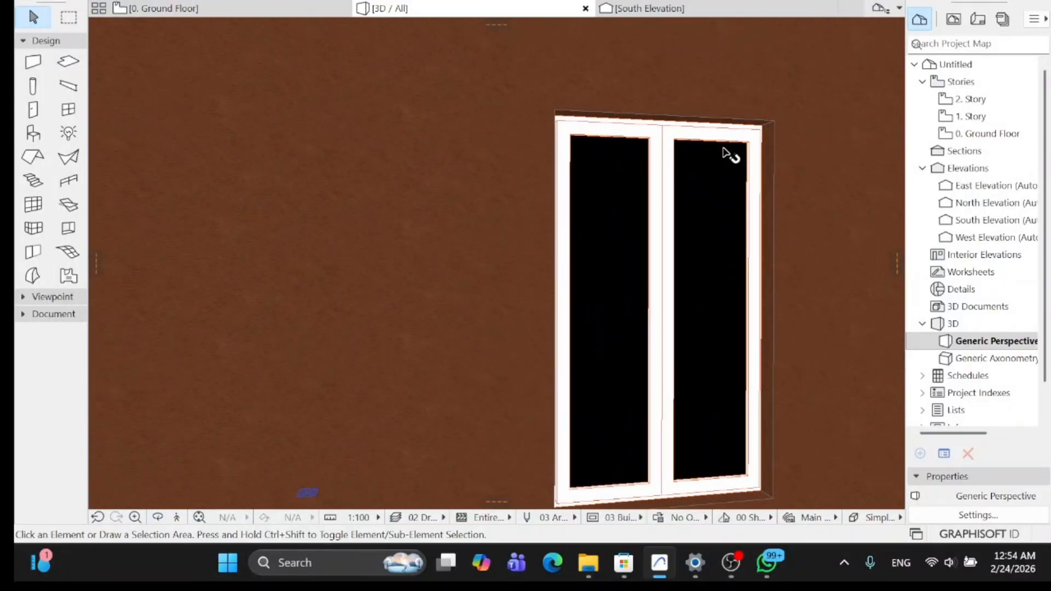
{"action": "left_click", "coordinate": [701, 214]}
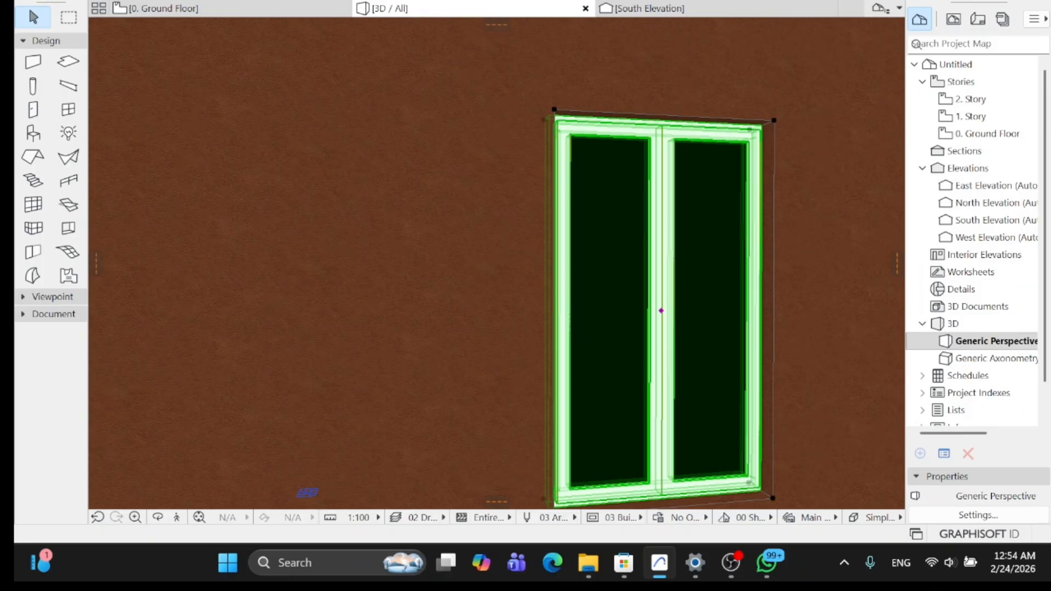
Lower the selected double-sash window's sill in the wall, raise it well above its original position and deselect the window.
{"action": "scroll", "coordinate": [573, 223], "scroll_direction": "down", "scroll_amount": 5}
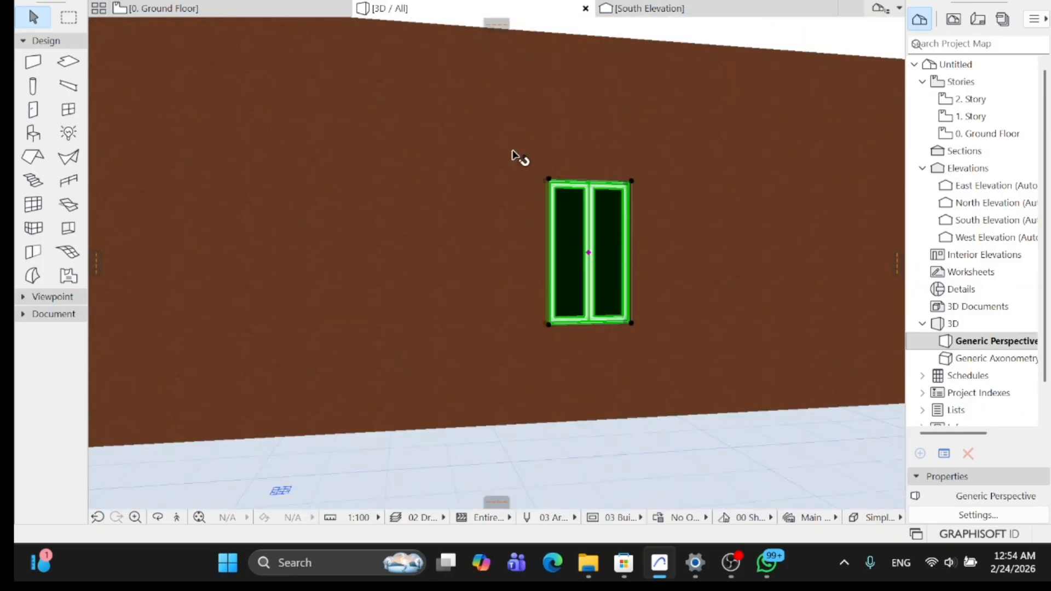
{"action": "scroll", "coordinate": [648, 341], "scroll_direction": "up", "scroll_amount": 3}
{"action": "scroll", "coordinate": [633, 330], "scroll_direction": "down", "scroll_amount": 3}
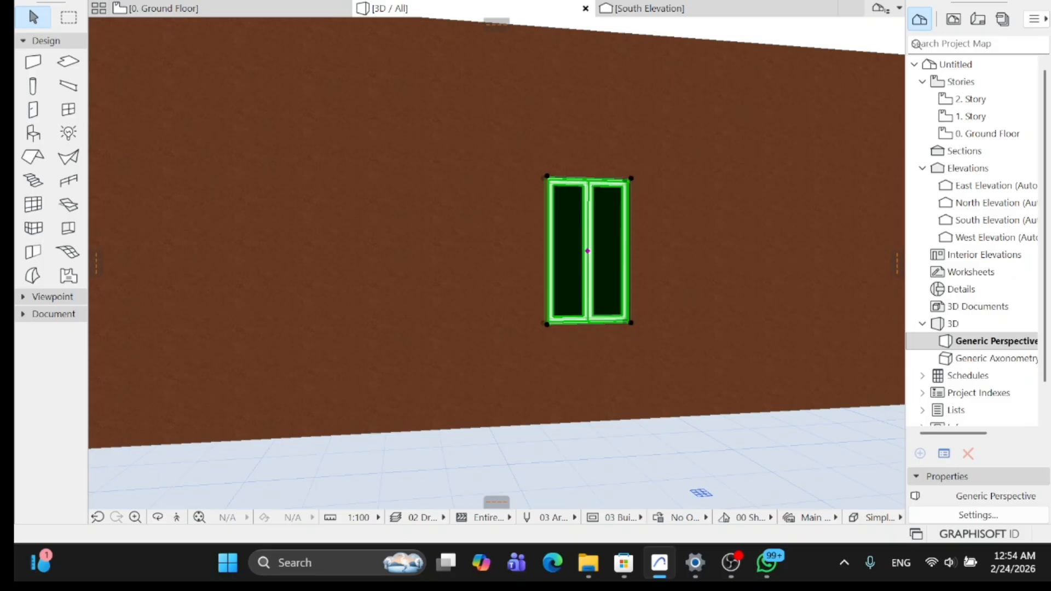
{"action": "scroll", "coordinate": [647, 258], "scroll_direction": "down", "scroll_amount": 5}
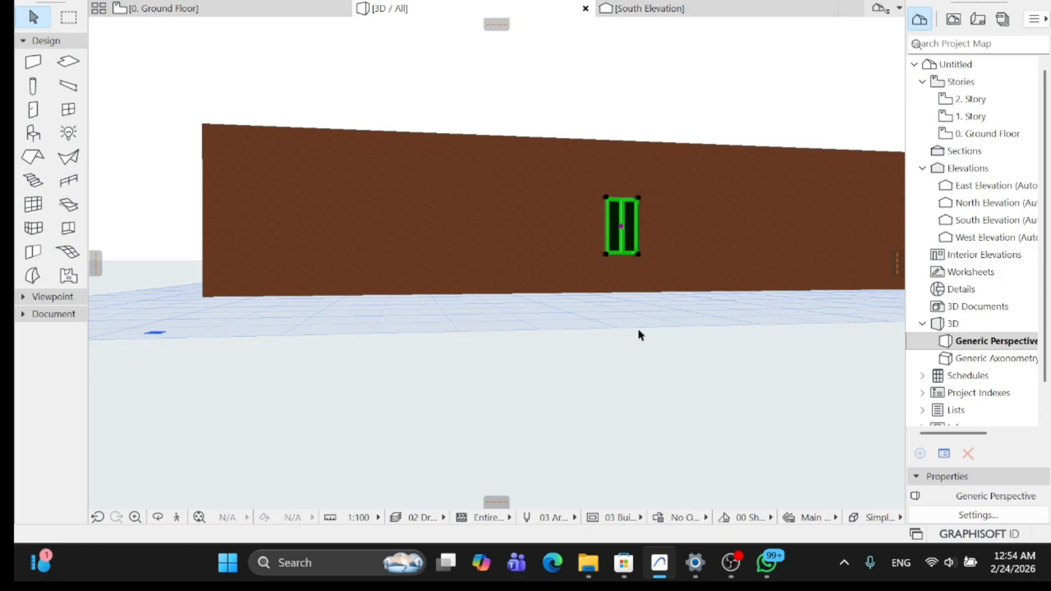
{"action": "scroll", "coordinate": [640, 335], "scroll_direction": "up", "scroll_amount": 5}
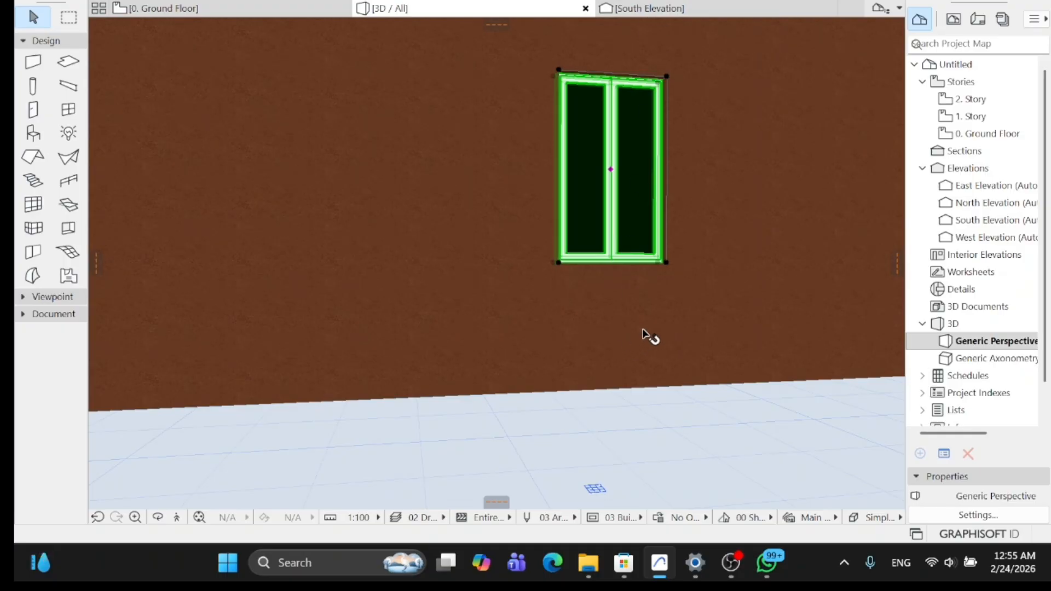
{"action": "key", "text": "ctrl+z"}
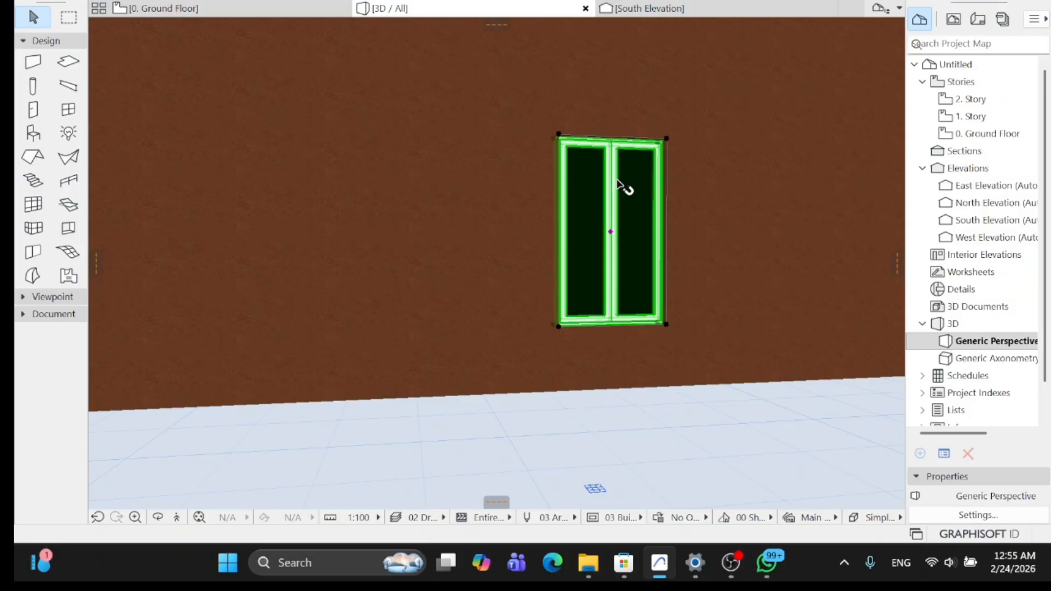
{"action": "key", "text": "ctrl+z"}
{"action": "left_click", "coordinate": [623, 418]}
{"action": "scroll", "coordinate": [613, 403], "scroll_direction": "down", "scroll_amount": 2}
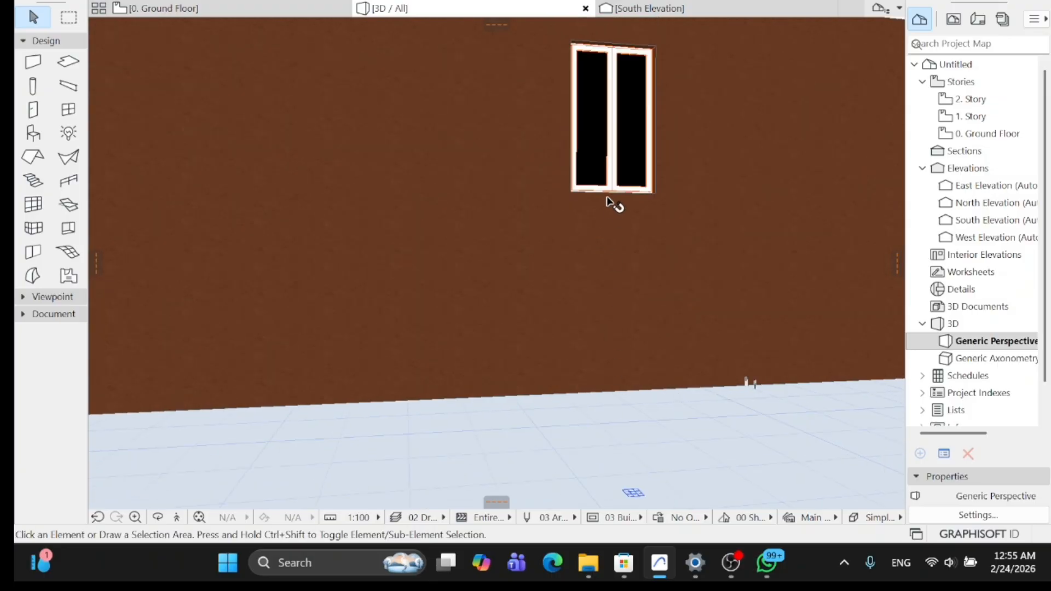
Select the raised double-sash window and increase its width without changing its height.
{"action": "scroll", "coordinate": [613, 219], "scroll_direction": "down", "scroll_amount": 3}
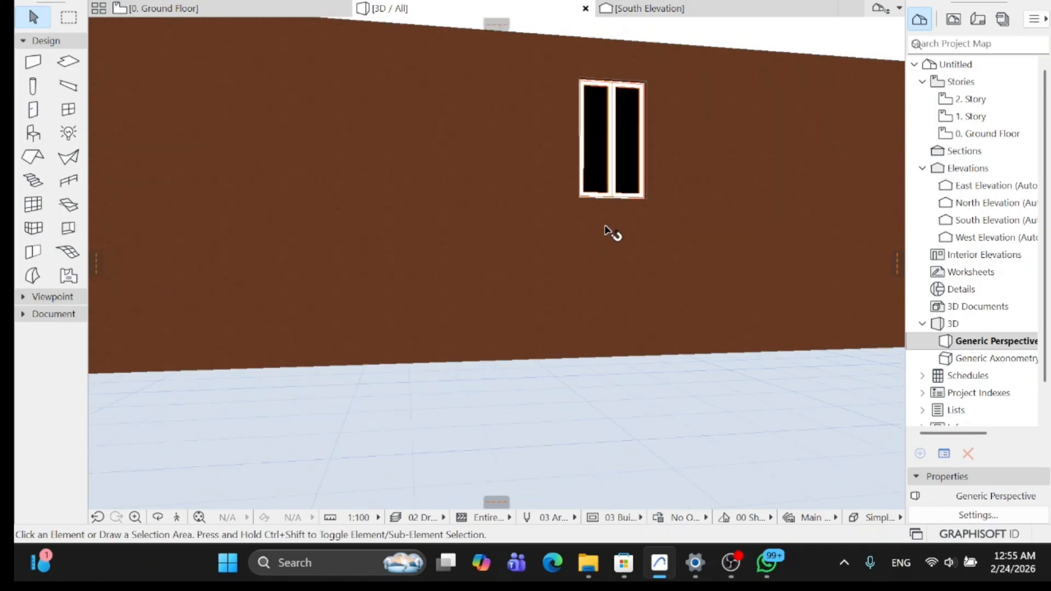
{"action": "middle_click_drag", "start_coordinate": [611, 233], "coordinate": [609, 318]}
{"action": "scroll", "coordinate": [611, 315], "scroll_direction": "up", "scroll_amount": 5}
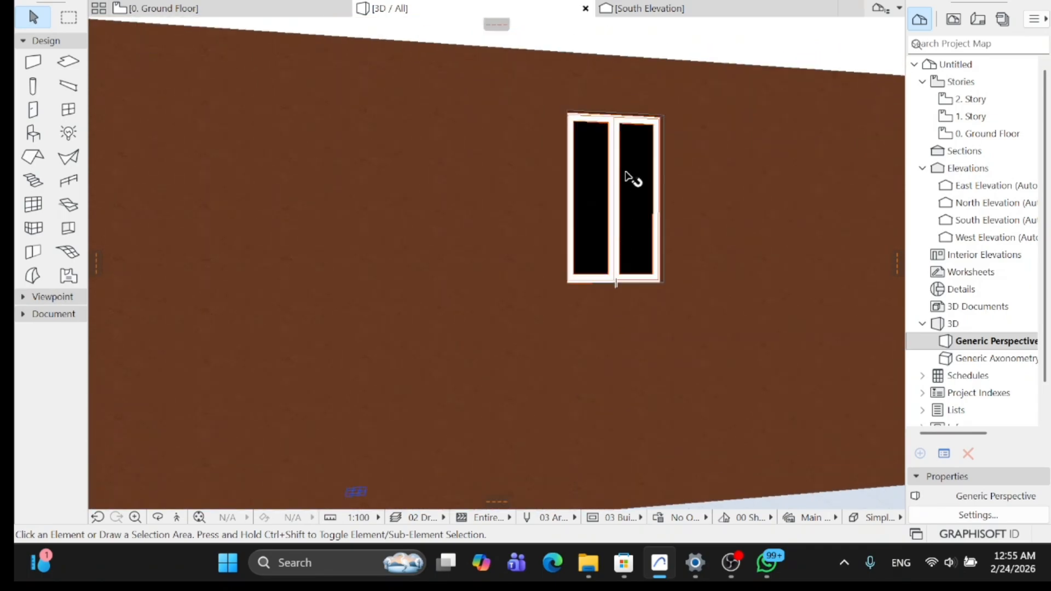
{"action": "middle_click_drag", "start_coordinate": [625, 189], "coordinate": [621, 235]}
{"action": "scroll", "coordinate": [620, 237], "scroll_direction": "down", "scroll_amount": 1}
{"action": "scroll", "coordinate": [620, 236], "scroll_direction": "up", "scroll_amount": 2}
{"action": "scroll", "coordinate": [635, 245], "scroll_direction": "down", "scroll_amount": 2}
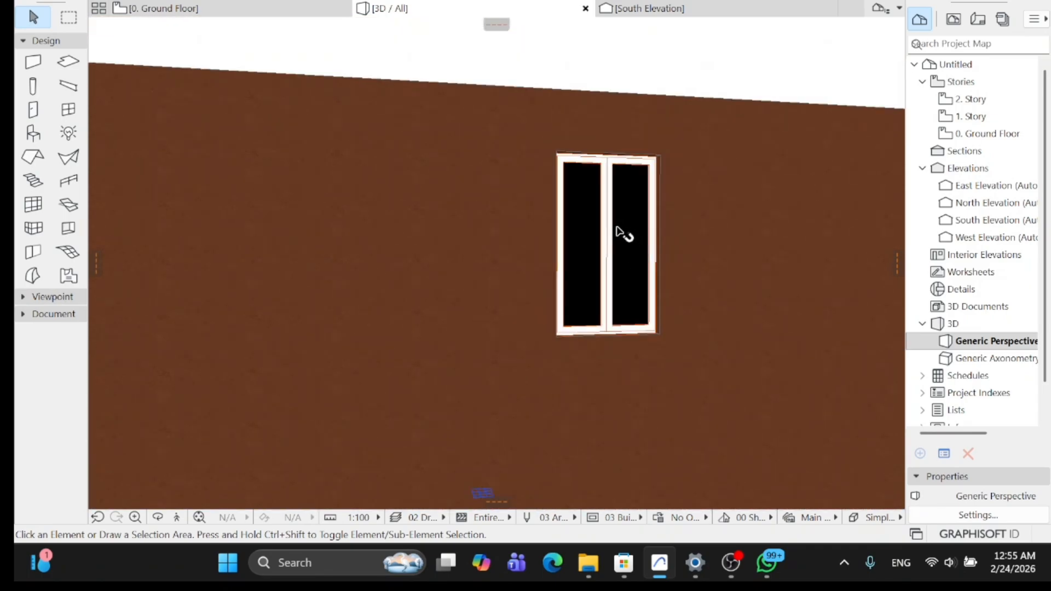
{"action": "left_click", "coordinate": [609, 150]}
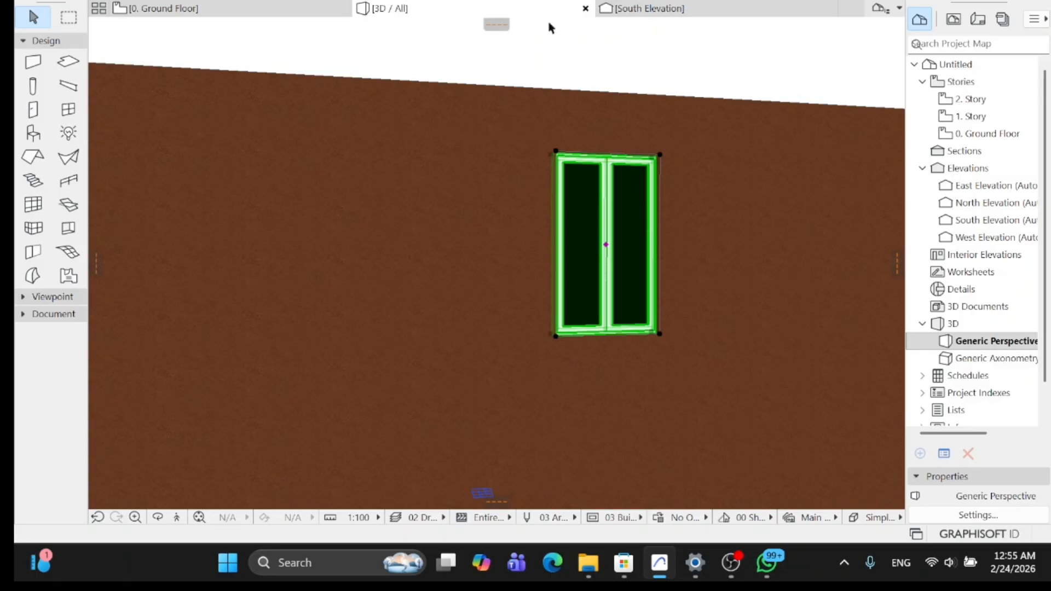
{"action": "key", "text": "Return"}
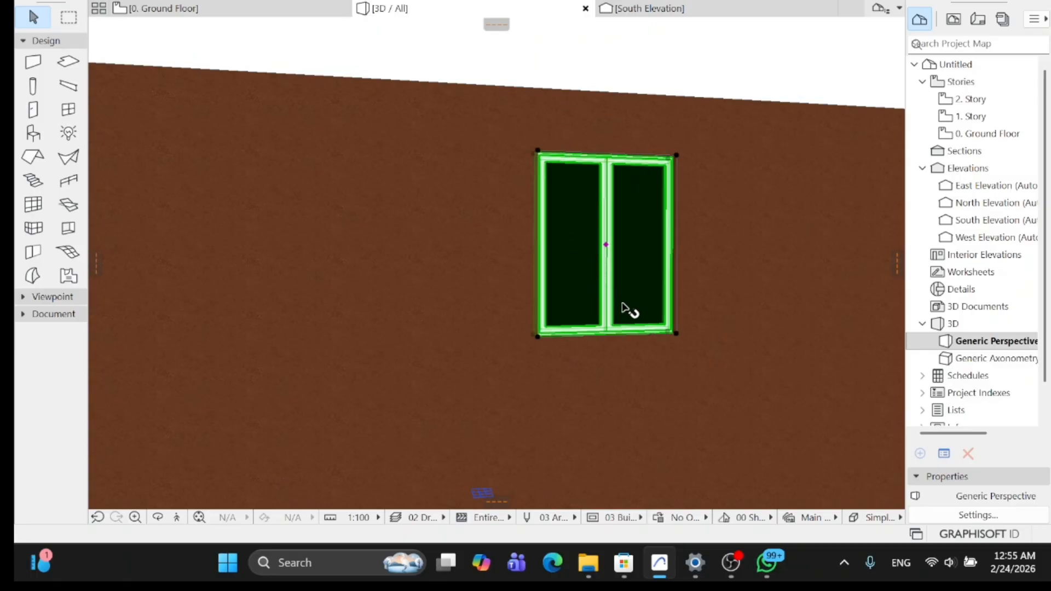
Increase the double-sash window's height and lower its sill so the whole window fits within the wall.
{"action": "scroll", "coordinate": [541, 345], "scroll_direction": "down", "scroll_amount": 2}
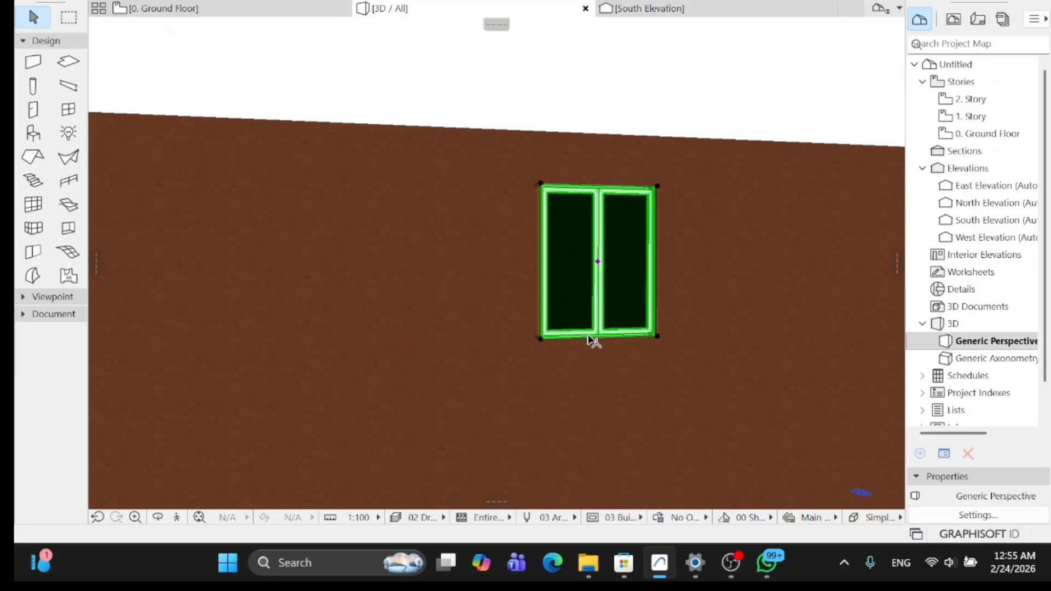
{"action": "key", "text": "ctrl+z"}
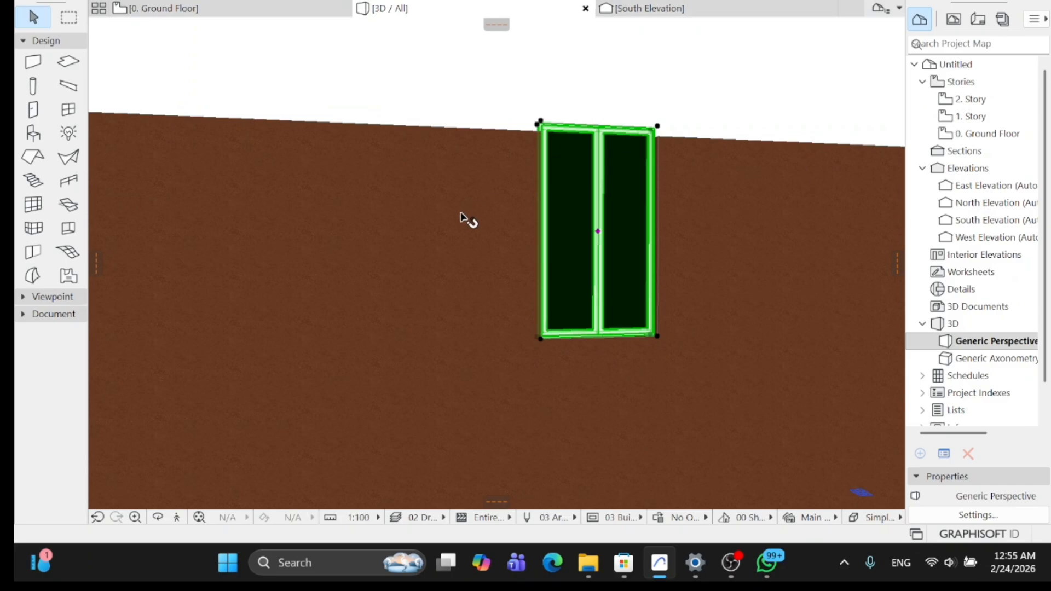
{"action": "scroll", "coordinate": [462, 212], "scroll_direction": "down", "scroll_amount": 1}
{"action": "key", "text": "ctrl+z"}
{"action": "scroll", "coordinate": [542, 317], "scroll_direction": "down", "scroll_amount": 1}
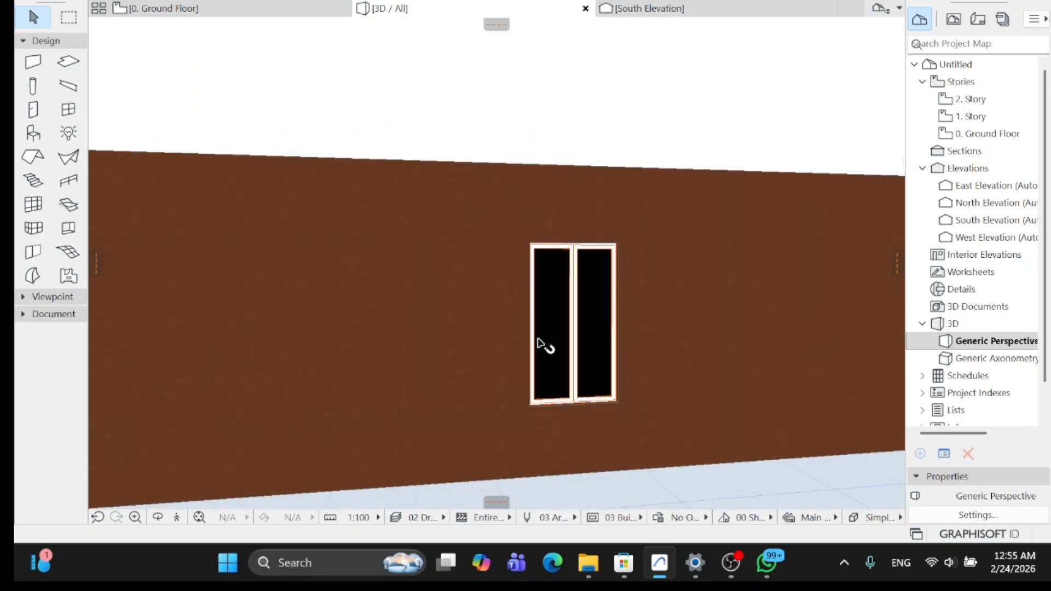
Set the window's Sash Options to an H-V Grid with 2 panes vertically and 2 horizontally, and accept the settings.
{"action": "scroll", "coordinate": [563, 436], "scroll_direction": "up", "scroll_amount": 3}
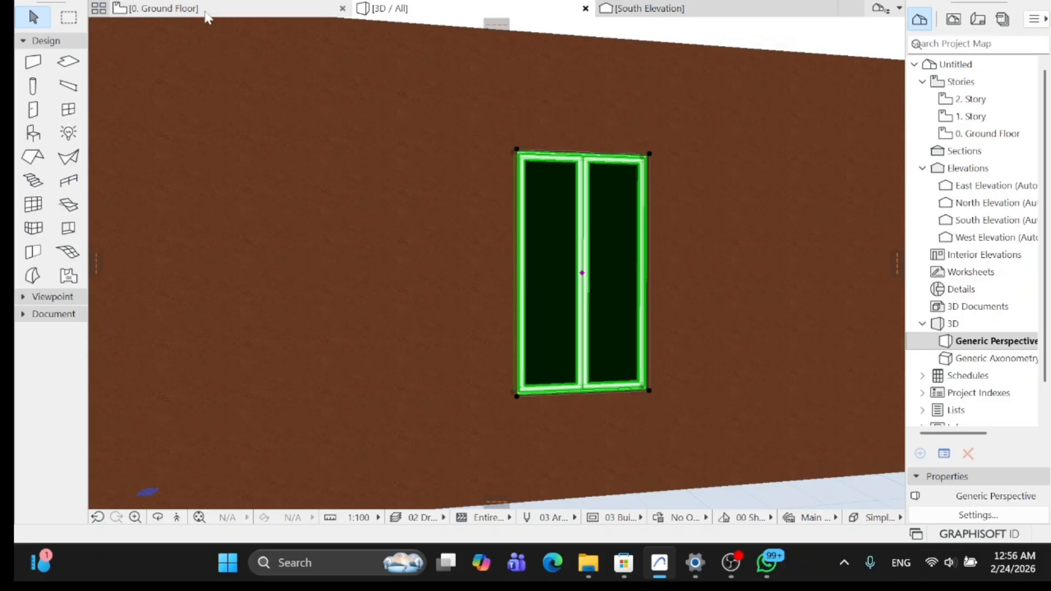
{"action": "double_click", "coordinate": [522, 180]}
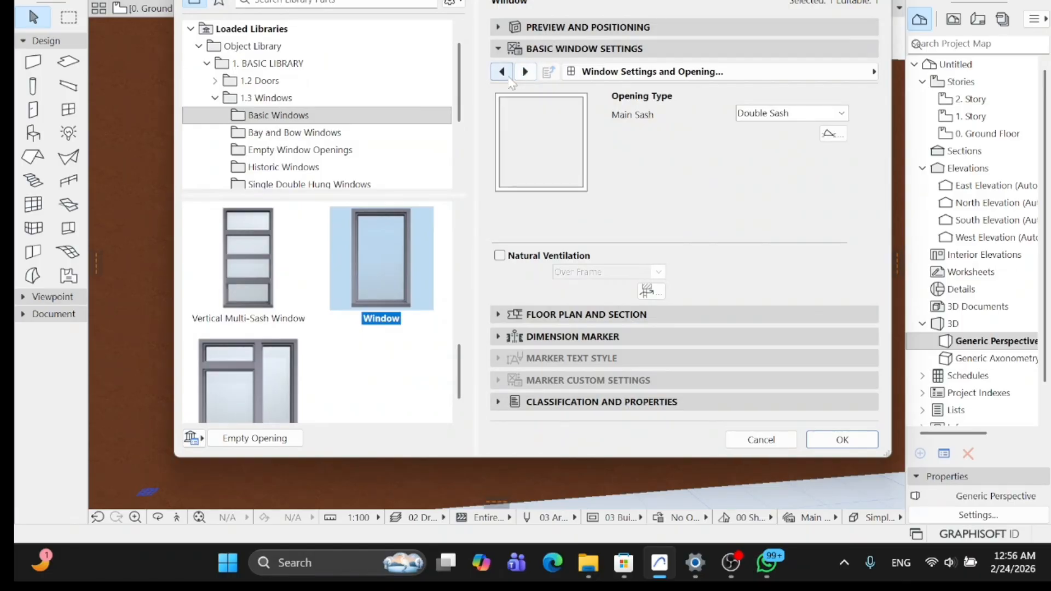
{"action": "left_click", "coordinate": [523, 74]}
{"action": "left_click", "coordinate": [522, 73]}
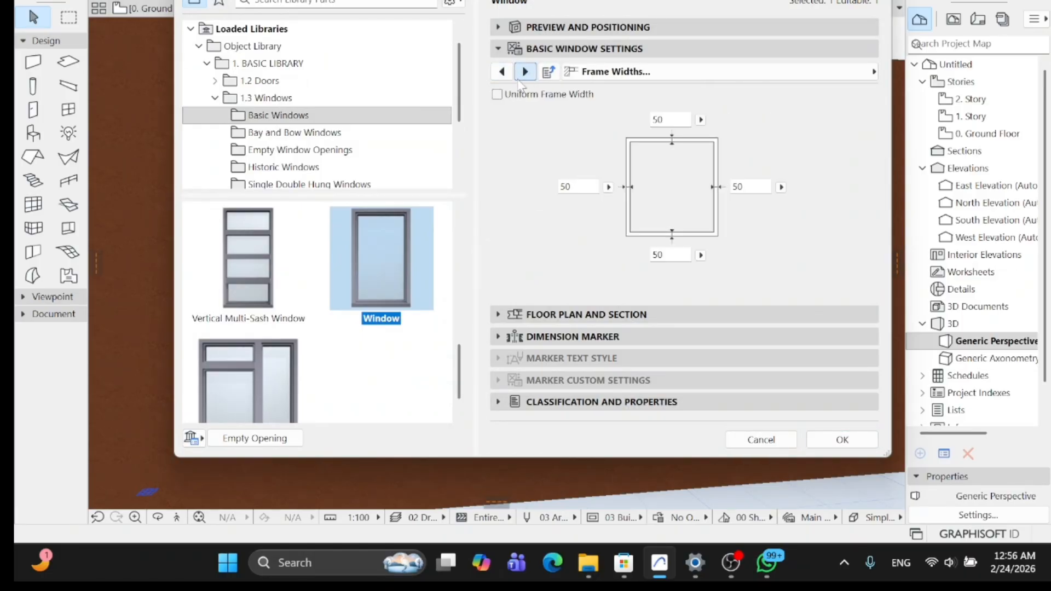
{"action": "left_click", "coordinate": [522, 74]}
{"action": "left_click", "coordinate": [596, 138]}
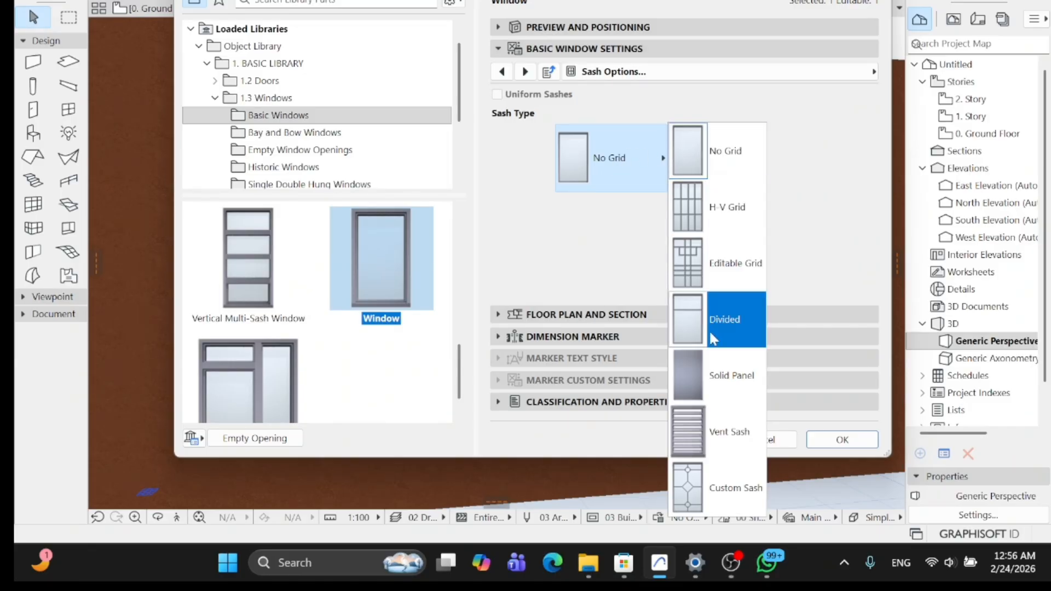
{"action": "left_click", "coordinate": [705, 220]}
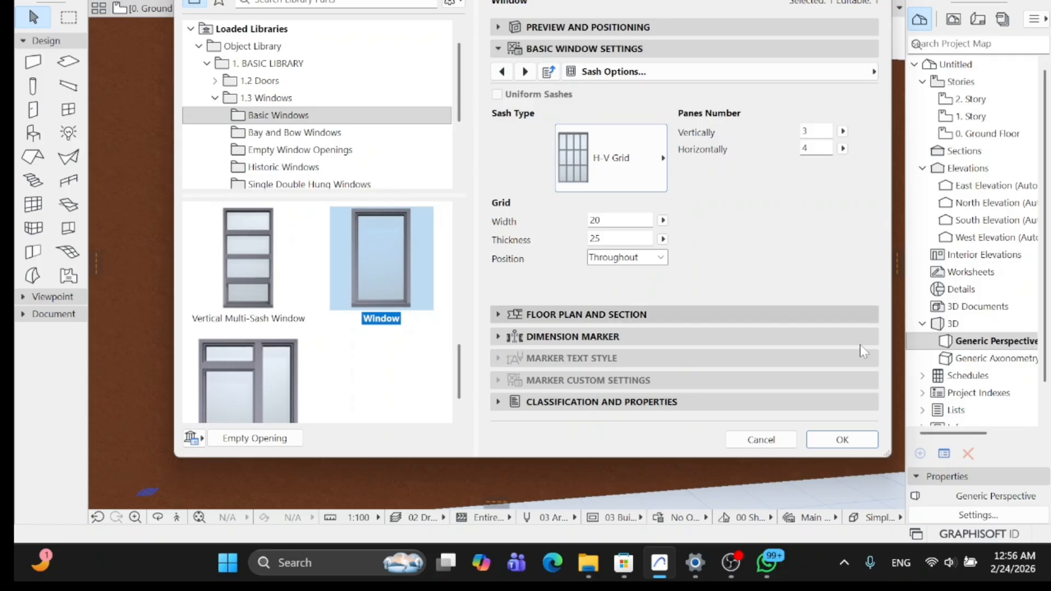
{"action": "left_click", "coordinate": [817, 131]}
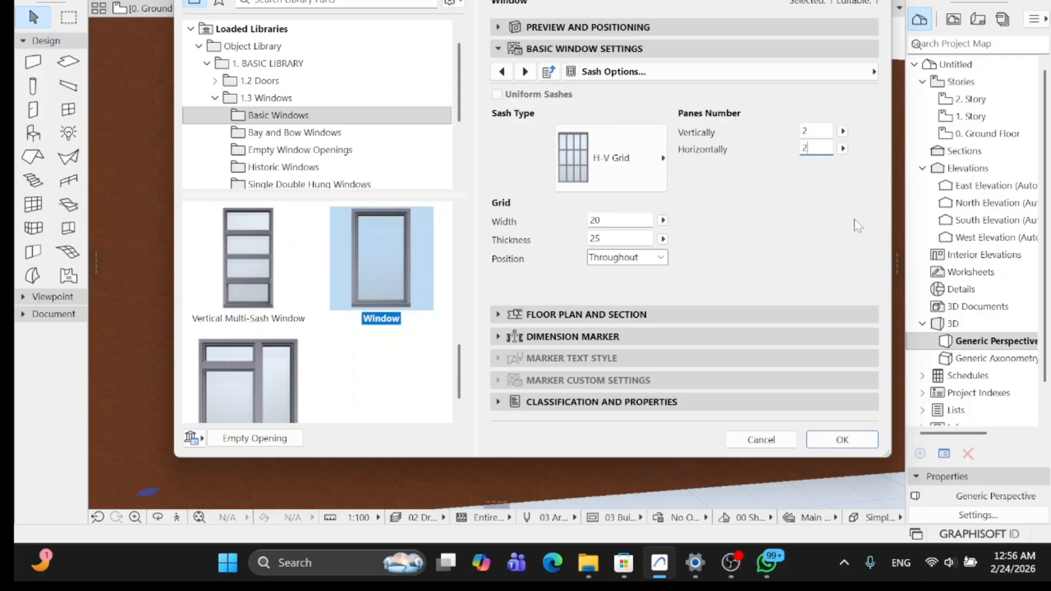
{"action": "left_click", "coordinate": [842, 439]}
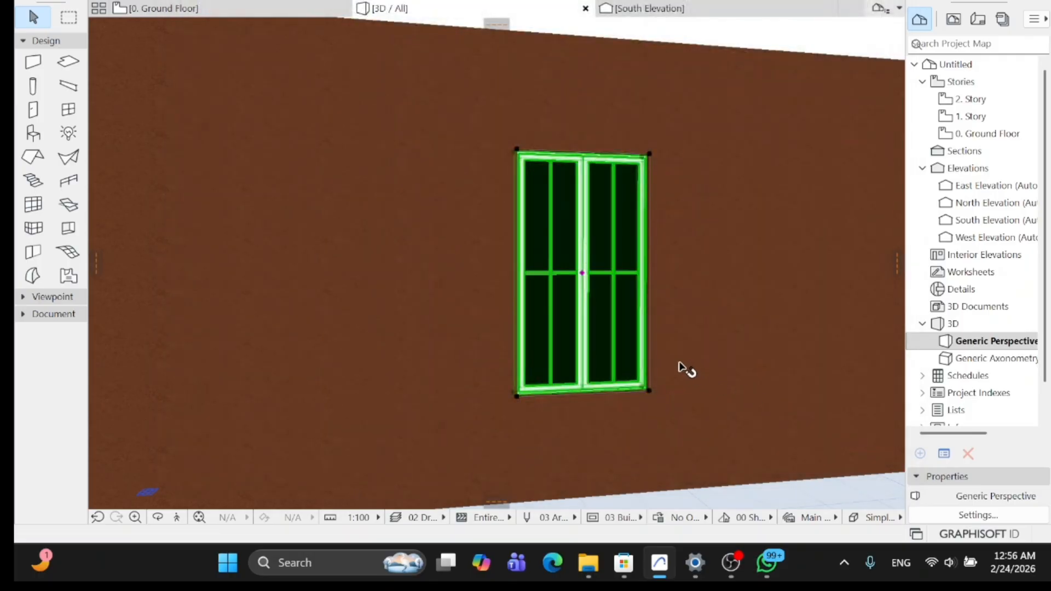
Inspect the grid bars of the double-sash window in 3D, from a distance and up close.
{"action": "scroll", "coordinate": [633, 315], "scroll_direction": "up", "scroll_amount": 5}
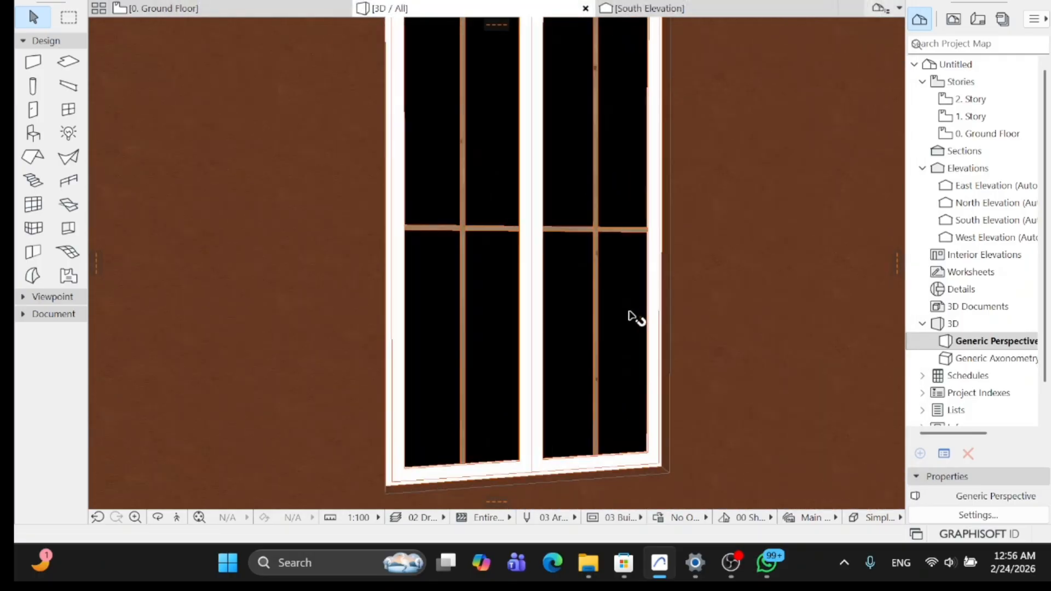
{"action": "scroll", "coordinate": [634, 315], "scroll_direction": "down", "scroll_amount": 5}
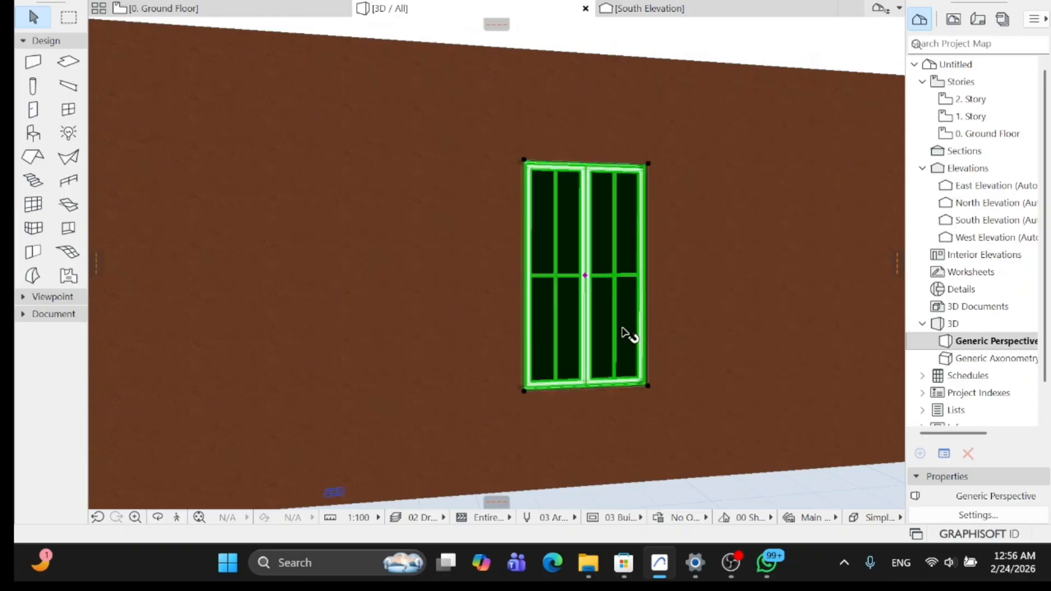
{"action": "scroll", "coordinate": [574, 258], "scroll_direction": "up", "scroll_amount": 4}
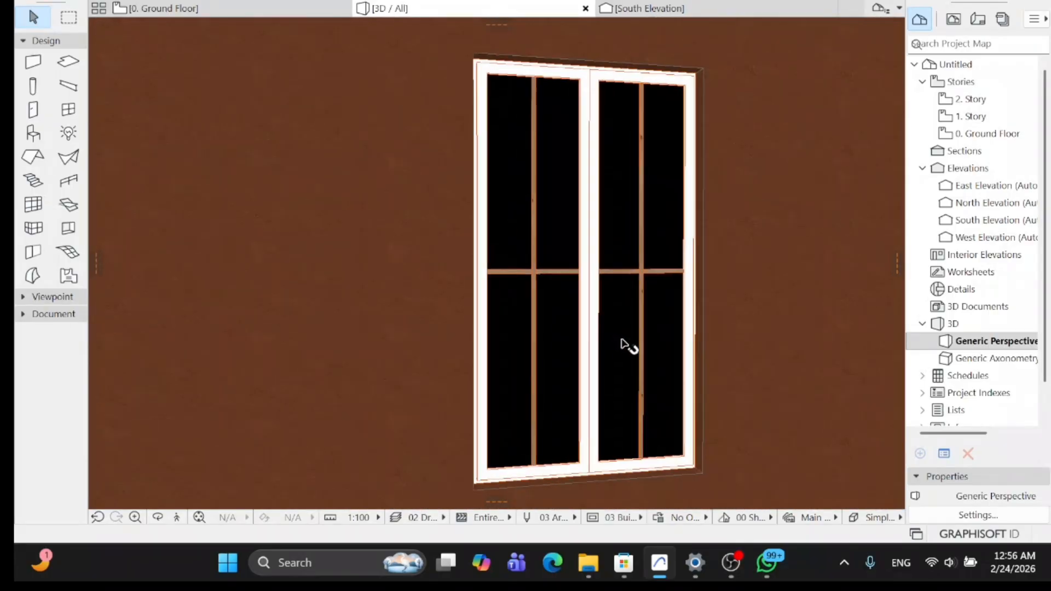
{"action": "scroll", "coordinate": [625, 346], "scroll_direction": "up", "scroll_amount": 2}
{"action": "scroll", "coordinate": [516, 264], "scroll_direction": "up", "scroll_amount": 2}
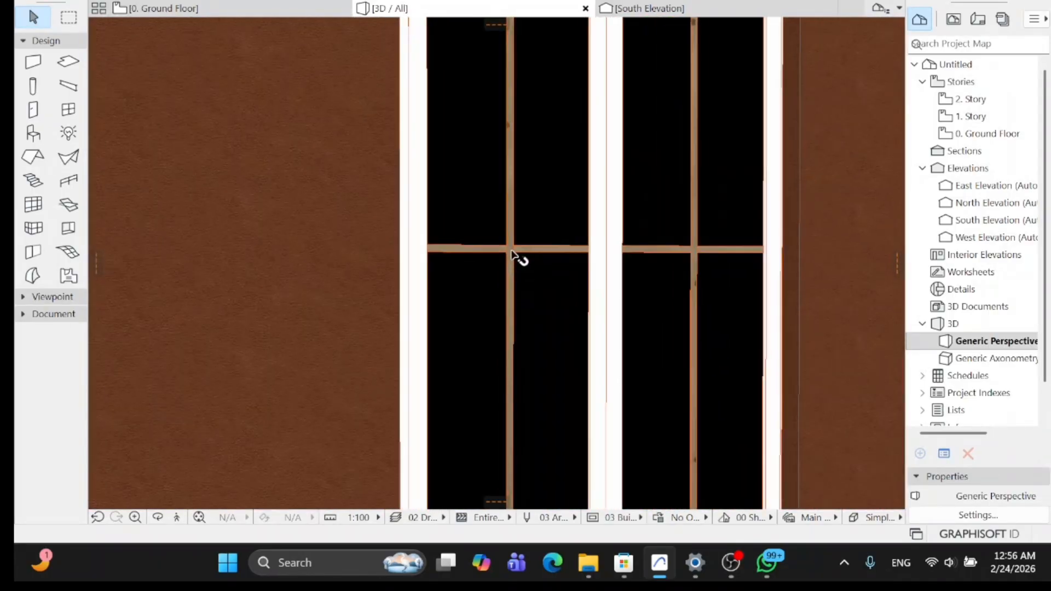
{"action": "scroll", "coordinate": [516, 256], "scroll_direction": "up", "scroll_amount": 2}
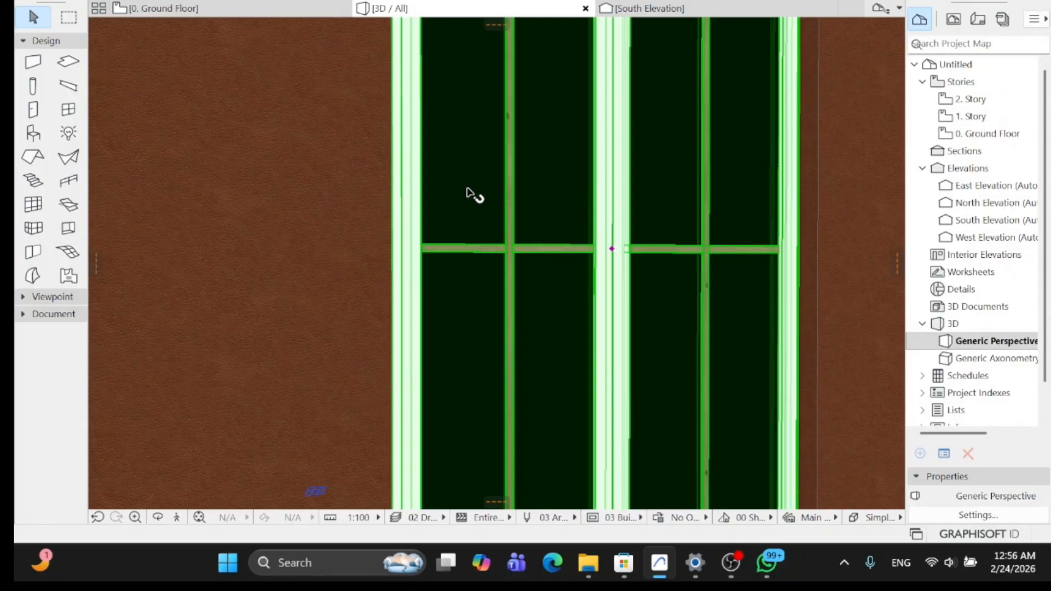
Set the double-sash window's Grid Outside surface to Paint - Titanium White in its Model Attributes.
{"action": "double_click", "coordinate": [547, 74]}
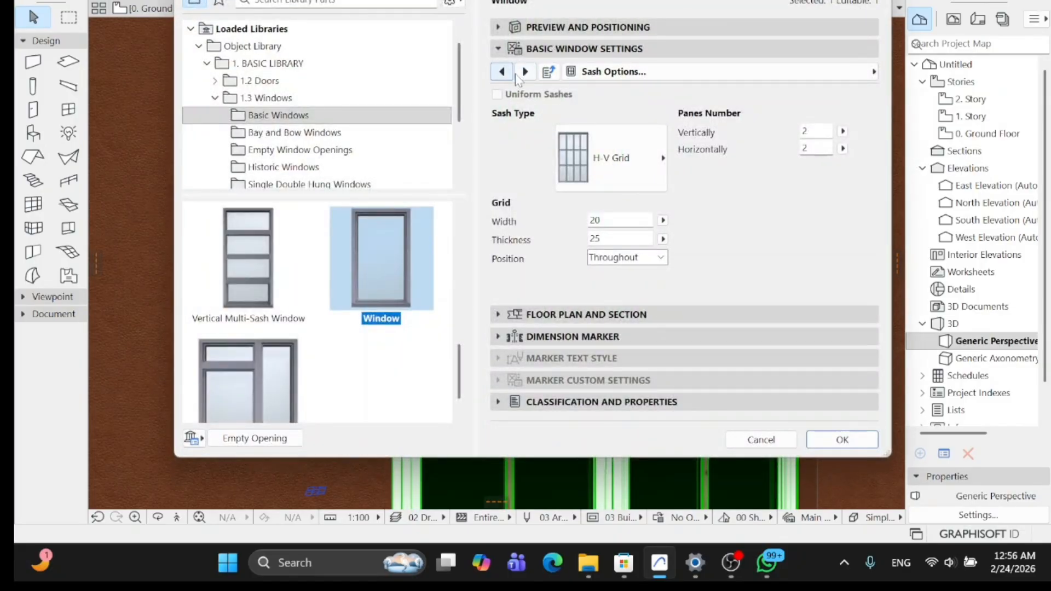
{"action": "left_click", "coordinate": [524, 71]}
{"action": "left_click", "coordinate": [524, 71]}
{"action": "left_click", "coordinate": [524, 72]}
{"action": "left_click", "coordinate": [523, 71]}
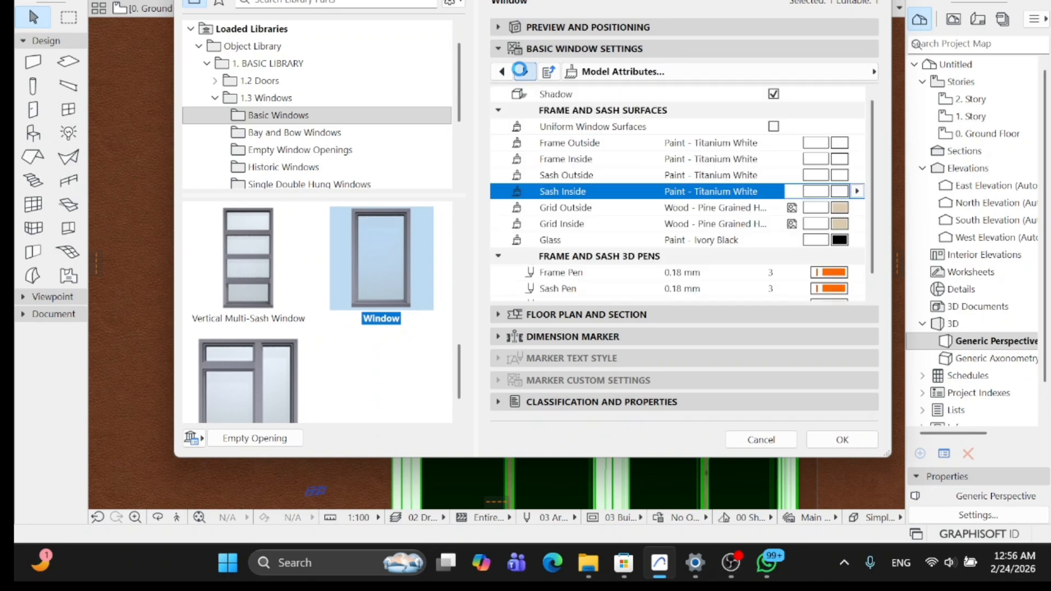
{"action": "left_click", "coordinate": [521, 71]}
{"action": "left_click", "coordinate": [501, 71]}
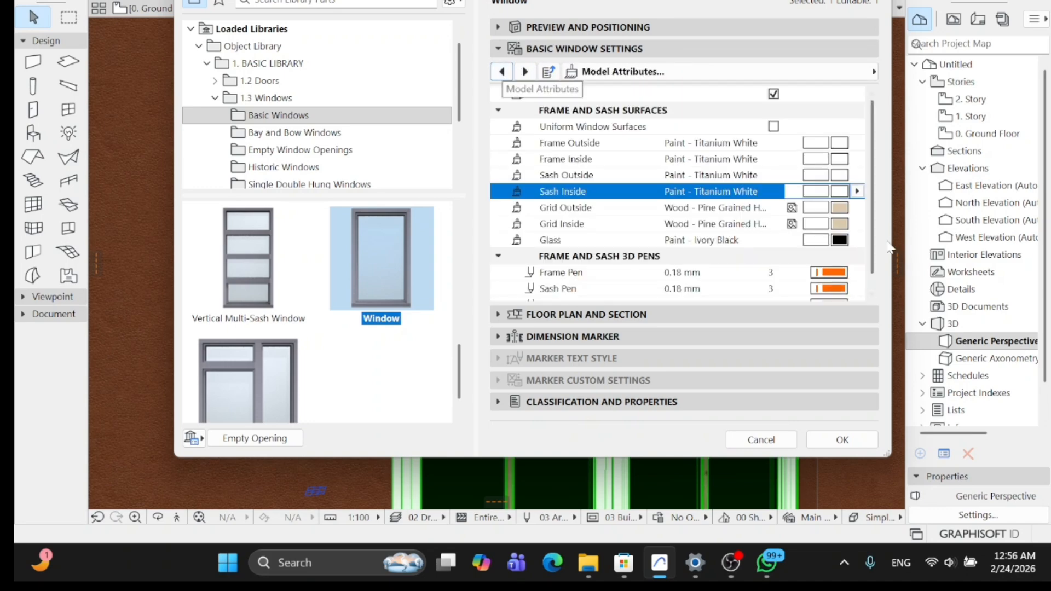
{"action": "left_click", "coordinate": [832, 209]}
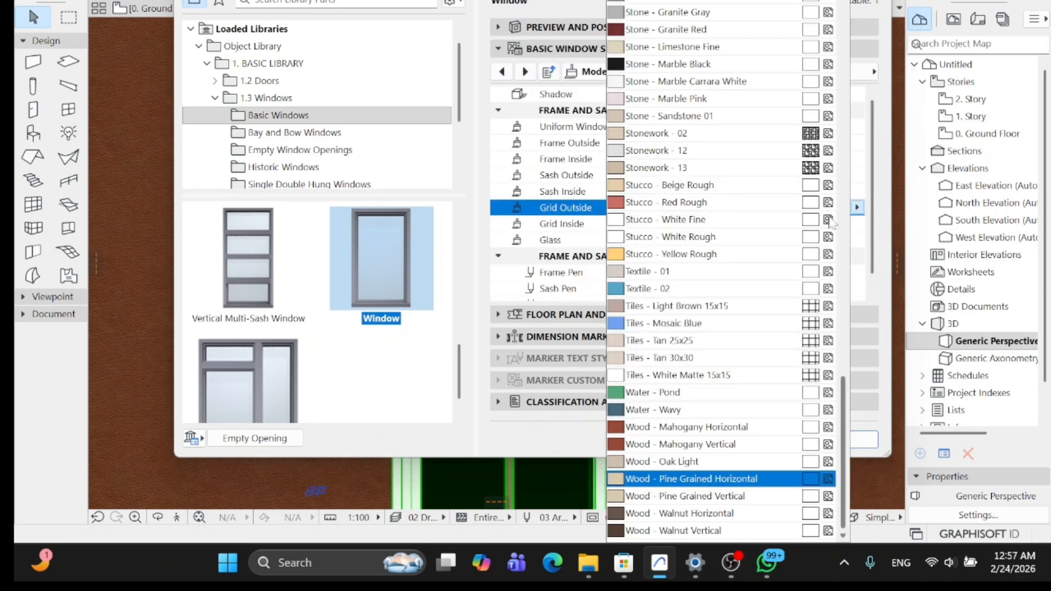
{"action": "scroll", "coordinate": [753, 235], "scroll_direction": "up", "scroll_amount": 10}
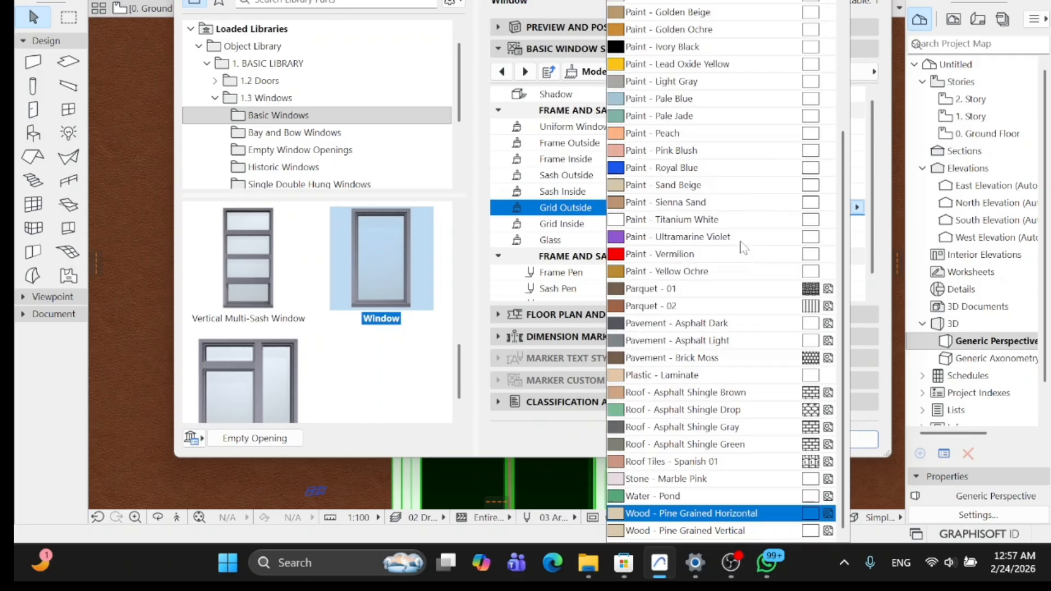
{"action": "left_click", "coordinate": [731, 221]}
Set the Grid Inside surface to Paint - Titanium White, accept the window settings and clear the selection.
{"action": "left_click", "coordinate": [839, 224]}
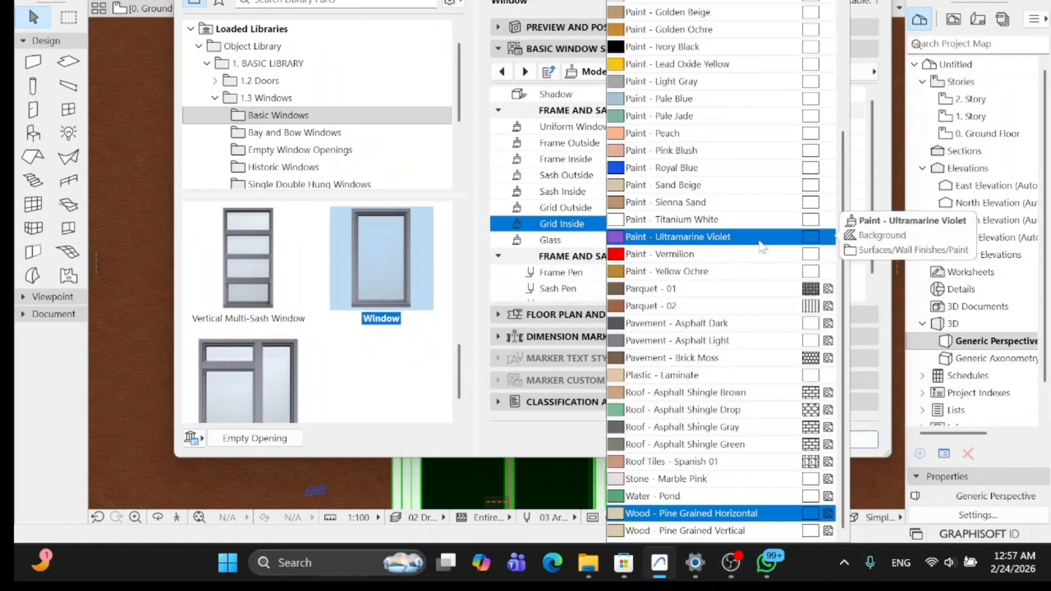
{"action": "left_click", "coordinate": [758, 219]}
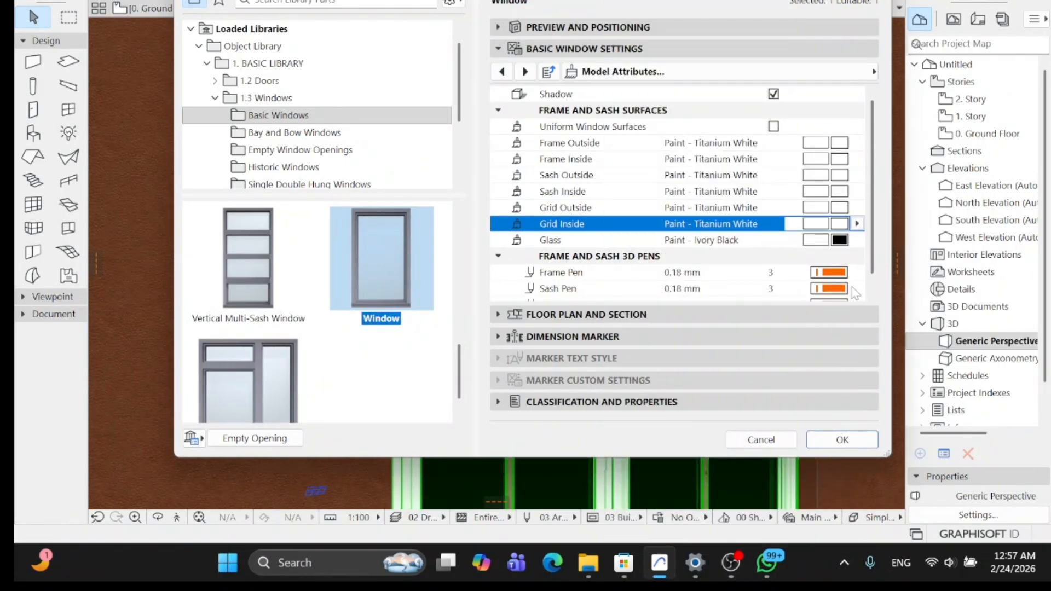
{"action": "left_click", "coordinate": [847, 435]}
{"action": "key", "text": "Escape"}
Inspect the double-sash window's frame and grid surfaces in 3D from several angles and distances.
{"action": "scroll", "coordinate": [673, 358], "scroll_direction": "down", "scroll_amount": 5}
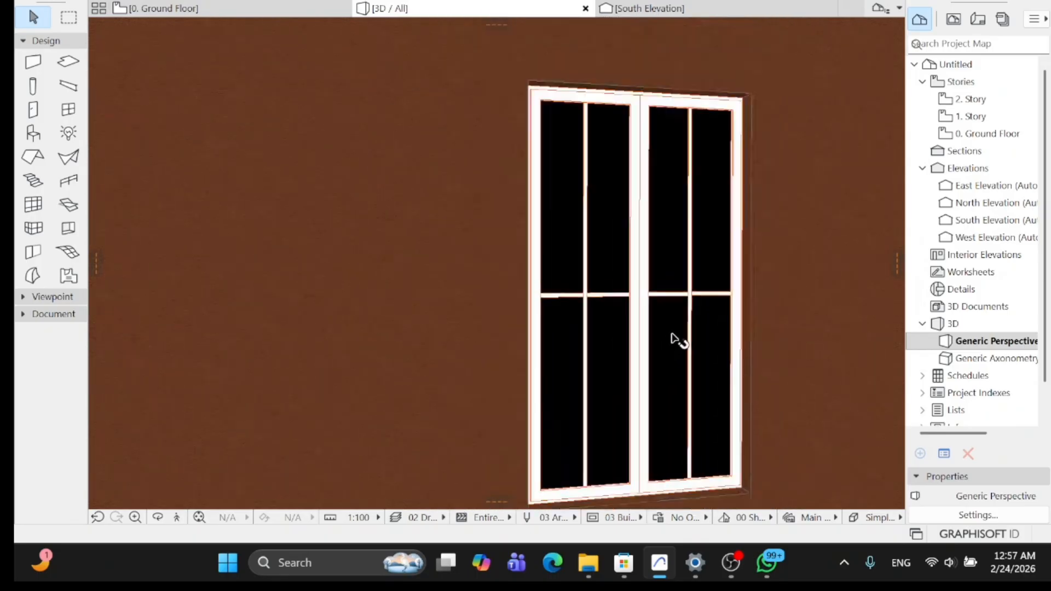
{"action": "scroll", "coordinate": [679, 339], "scroll_direction": "down", "scroll_amount": 3}
{"action": "scroll", "coordinate": [712, 356], "scroll_direction": "up", "scroll_amount": 3}
{"action": "scroll", "coordinate": [720, 370], "scroll_direction": "up", "scroll_amount": 1}
{"action": "left_click", "coordinate": [493, 474]}
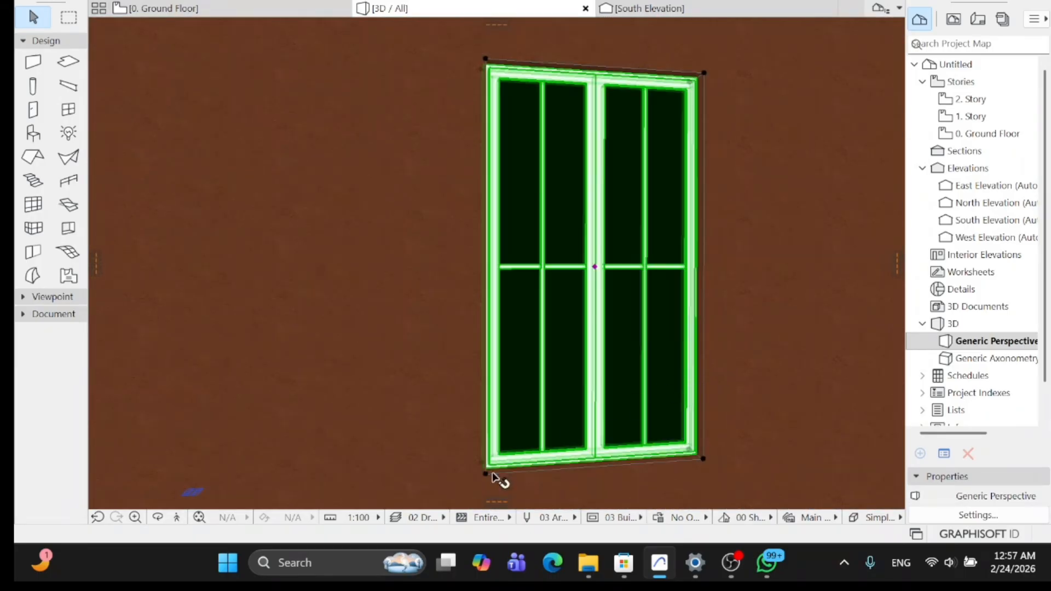
{"action": "left_click", "coordinate": [158, 519]}
{"action": "left_click_drag", "start_coordinate": [331, 342], "coordinate": [593, 266]}
{"action": "middle_click_drag", "start_coordinate": [594, 267], "coordinate": [585, 288]}
{"action": "scroll", "coordinate": [539, 333], "scroll_direction": "up", "scroll_amount": 2}
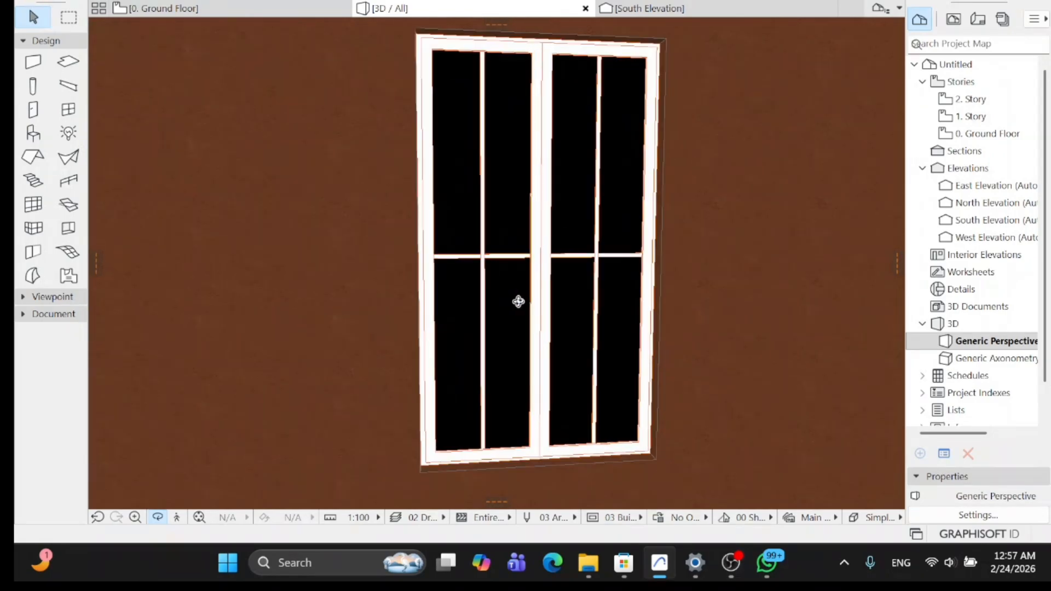
{"action": "scroll", "coordinate": [505, 293], "scroll_direction": "down", "scroll_amount": 3}
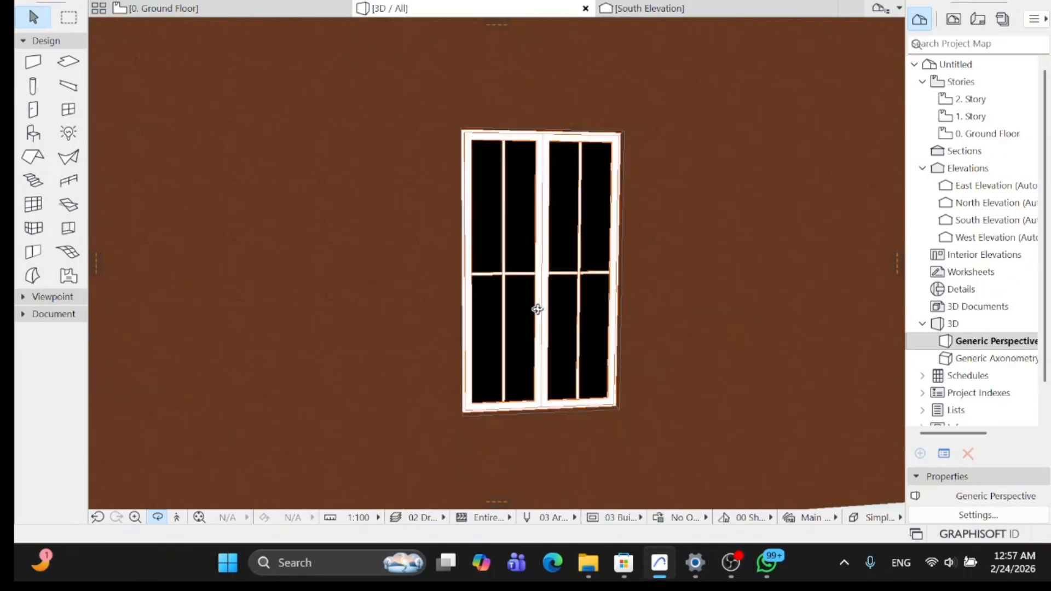
{"action": "left_click_drag", "start_coordinate": [574, 300], "coordinate": [543, 282]}
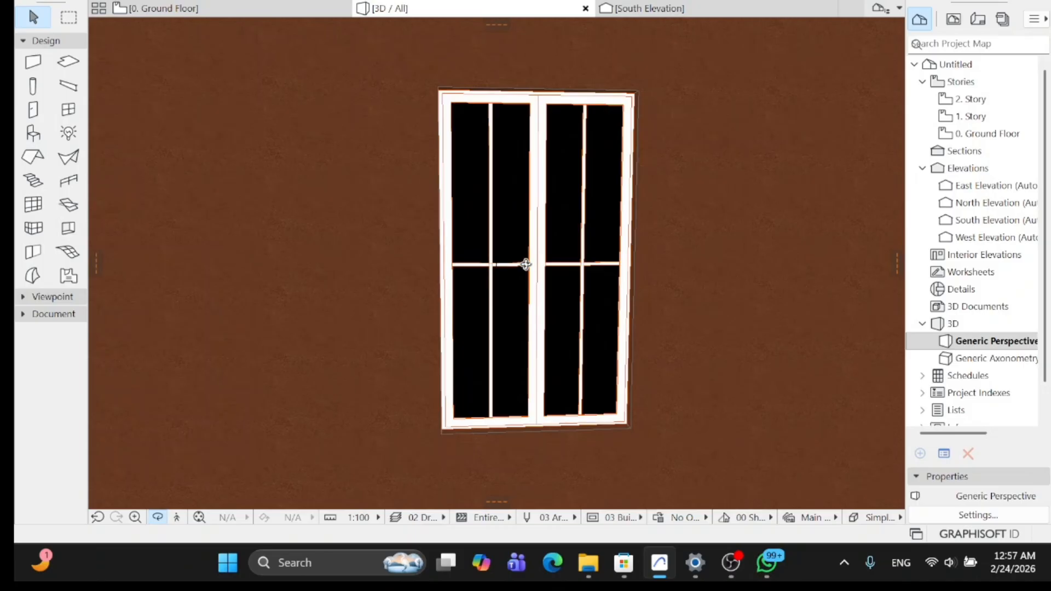
Enable the Window Handle for the double-sash window, look through the available handle styles and keep Style 1.
{"action": "left_click", "coordinate": [526, 264]}
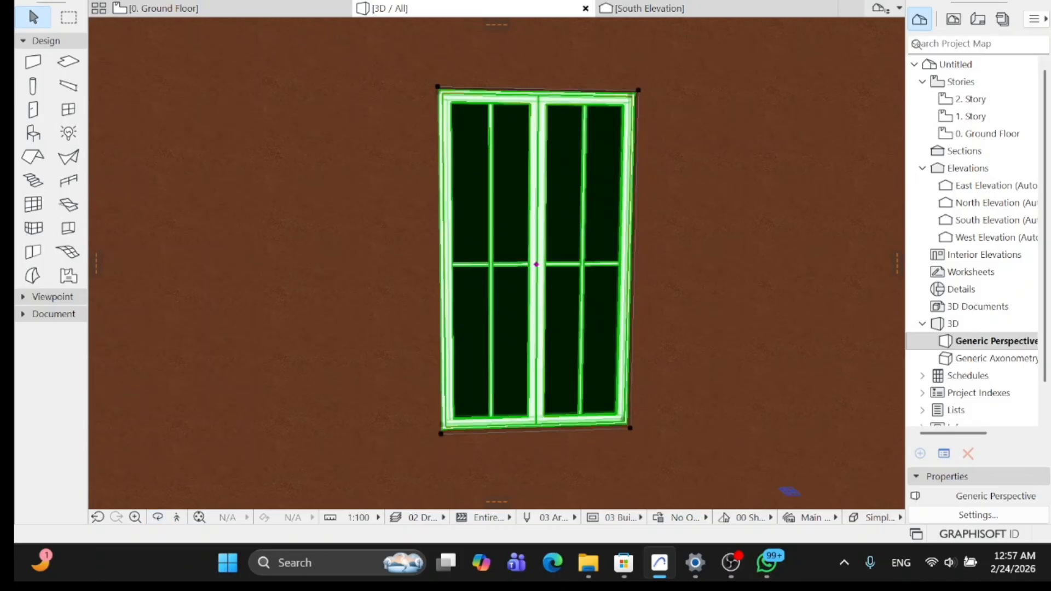
{"action": "double_click", "coordinate": [458, 196]}
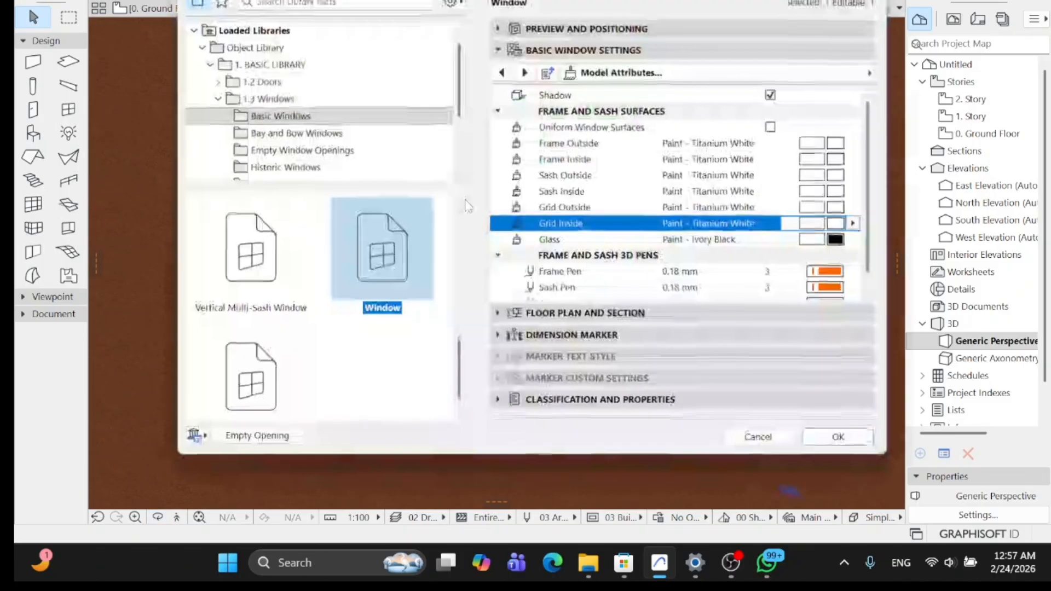
{"action": "left_click", "coordinate": [501, 71]}
{"action": "left_click", "coordinate": [501, 72]}
{"action": "left_click", "coordinate": [501, 71]}
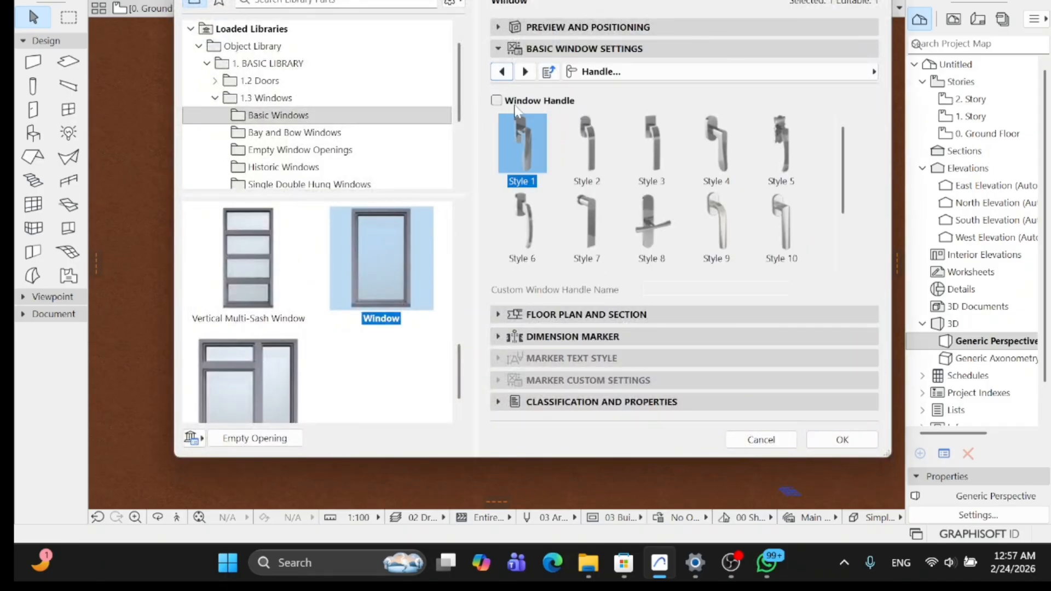
{"action": "left_click", "coordinate": [497, 101]}
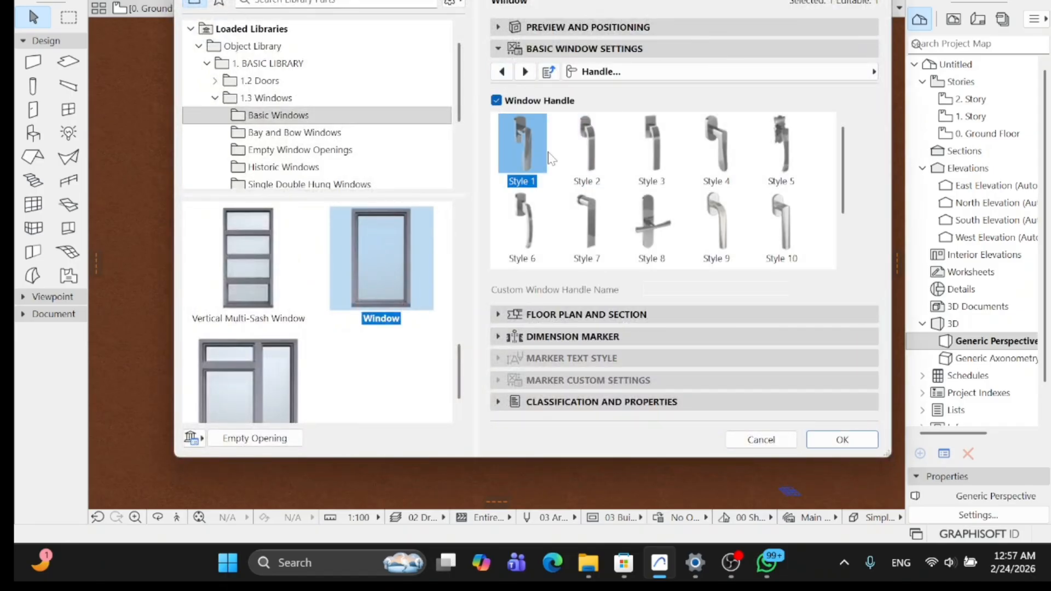
{"action": "scroll", "coordinate": [599, 224], "scroll_direction": "down", "scroll_amount": 1}
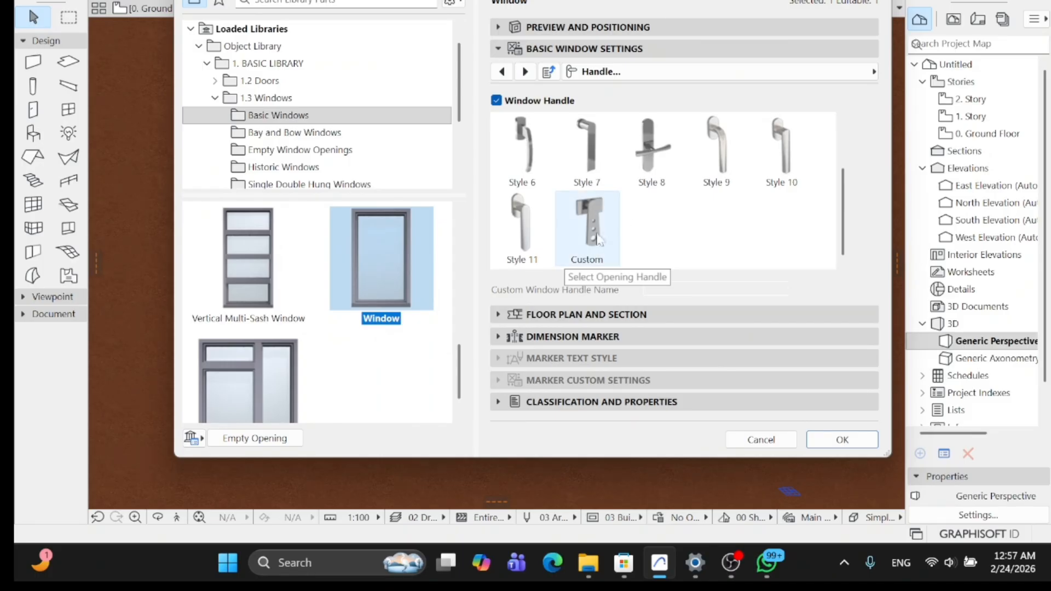
{"action": "scroll", "coordinate": [651, 206], "scroll_direction": "up", "scroll_amount": 1}
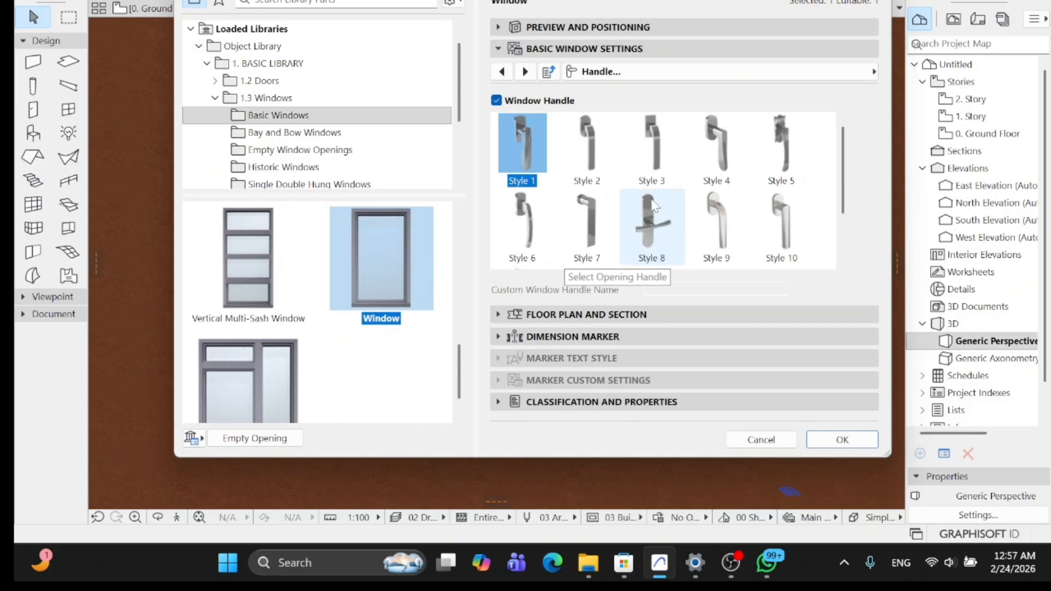
{"action": "scroll", "coordinate": [653, 206], "scroll_direction": "down", "scroll_amount": 1}
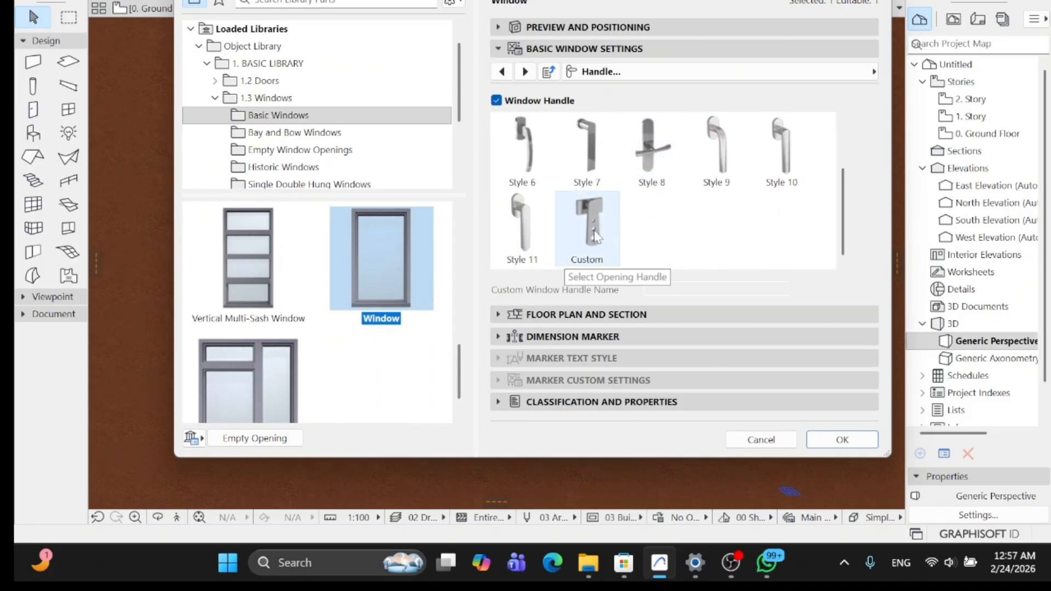
{"action": "scroll", "coordinate": [544, 229], "scroll_direction": "up", "scroll_amount": 1}
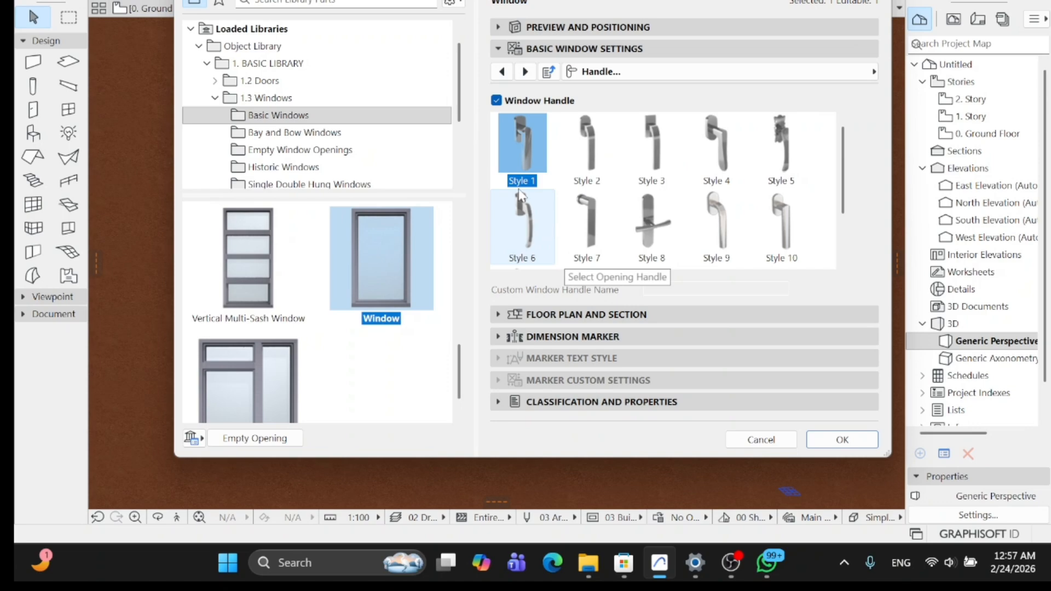
Review the remaining window settings from Natural Ventilation through Reveal, Wall Opening and Casing Inside to Description, and accept the settings.
{"action": "left_click", "coordinate": [525, 72]}
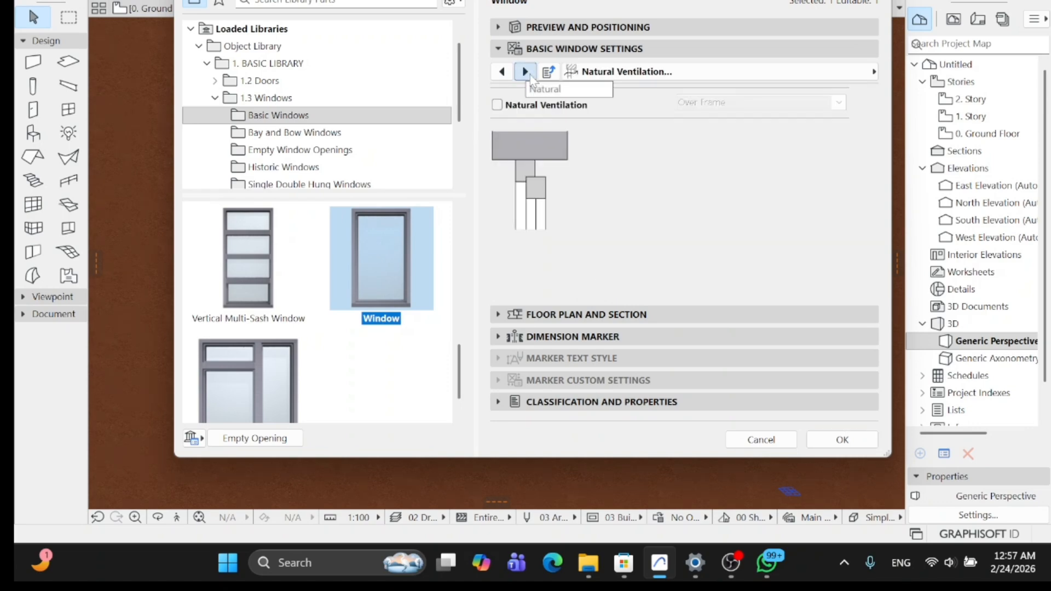
{"action": "left_click", "coordinate": [526, 72]}
{"action": "left_click", "coordinate": [525, 72]}
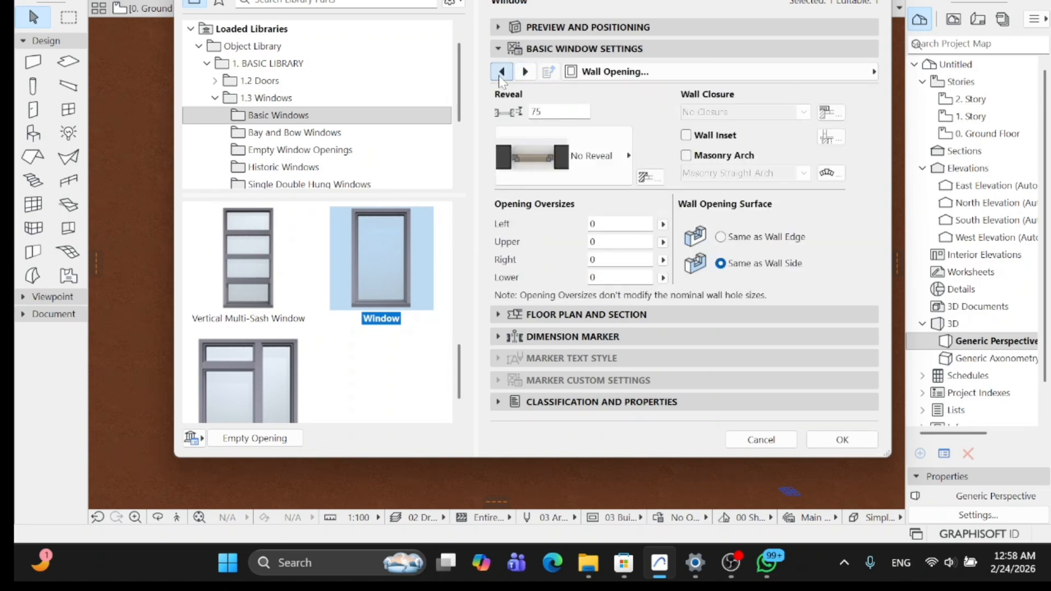
{"action": "left_click", "coordinate": [502, 71]}
{"action": "left_click", "coordinate": [526, 72]}
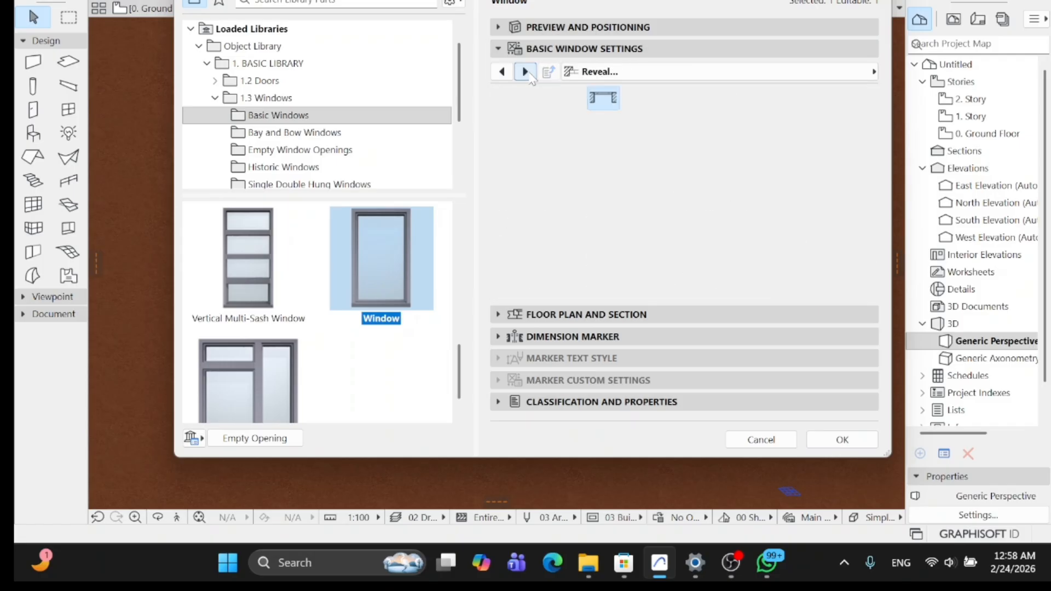
{"action": "left_click", "coordinate": [525, 71]}
{"action": "left_click", "coordinate": [526, 71]}
{"action": "left_click", "coordinate": [525, 72]}
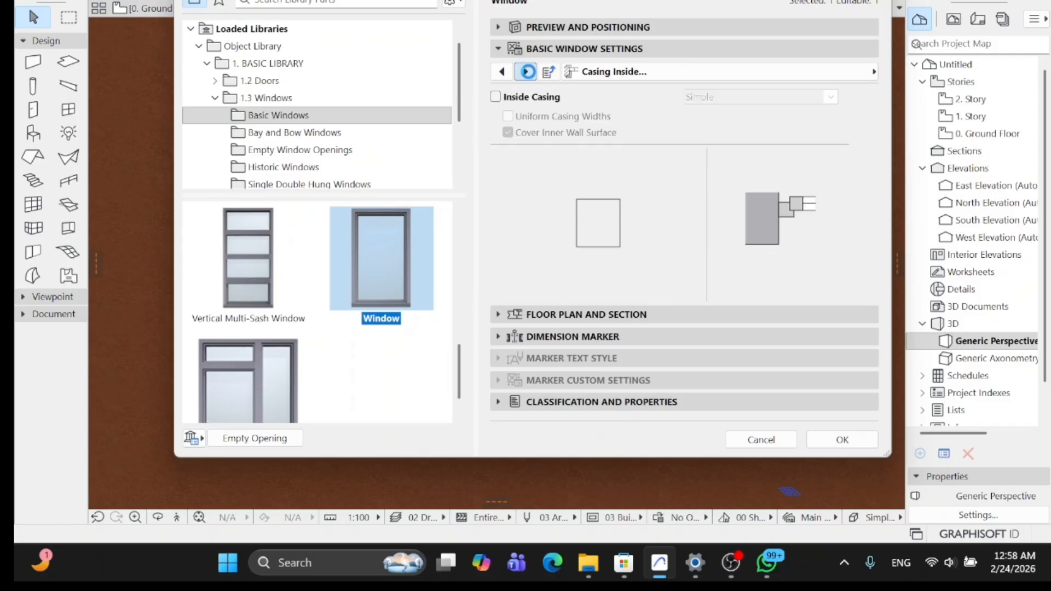
{"action": "left_click", "coordinate": [526, 72]}
{"action": "left_click", "coordinate": [526, 71]}
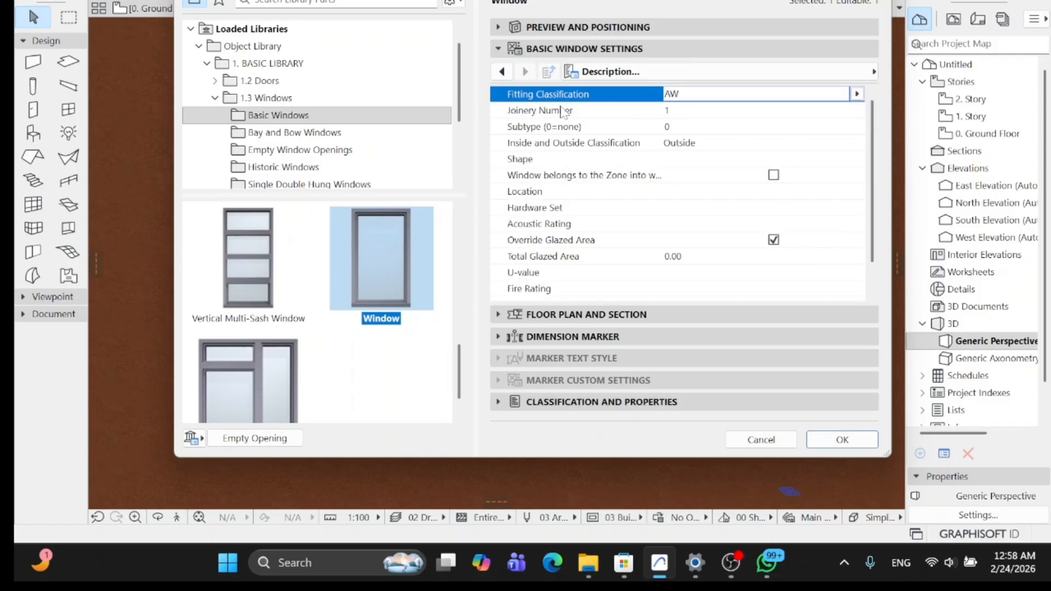
{"action": "left_click", "coordinate": [841, 439]}
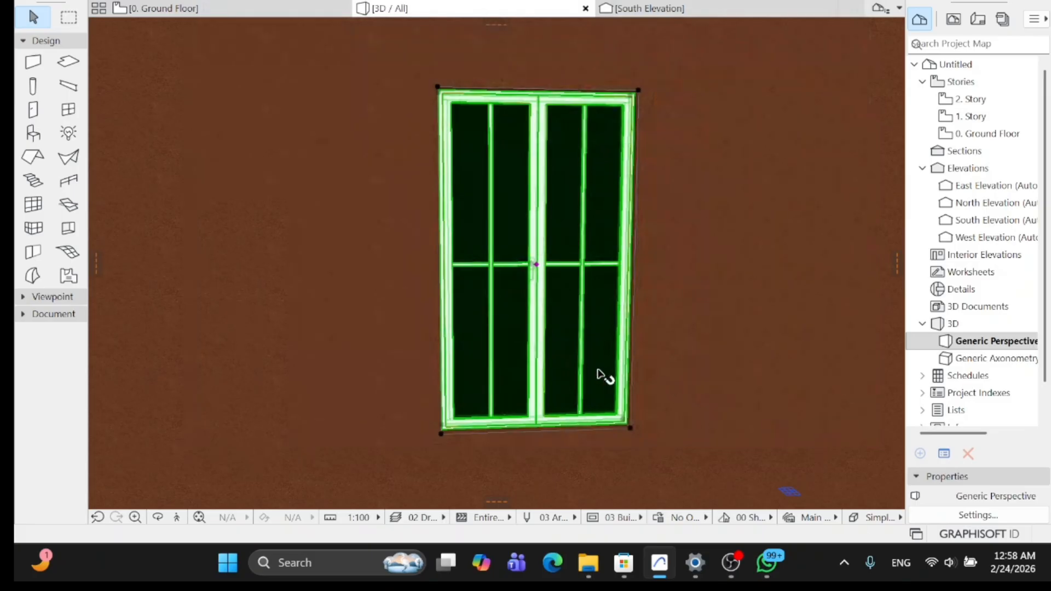
Inspect the handle on the double-sash window's central sash frame in 3D, up close and from different angles.
{"action": "scroll", "coordinate": [580, 343], "scroll_direction": "up", "scroll_amount": 5}
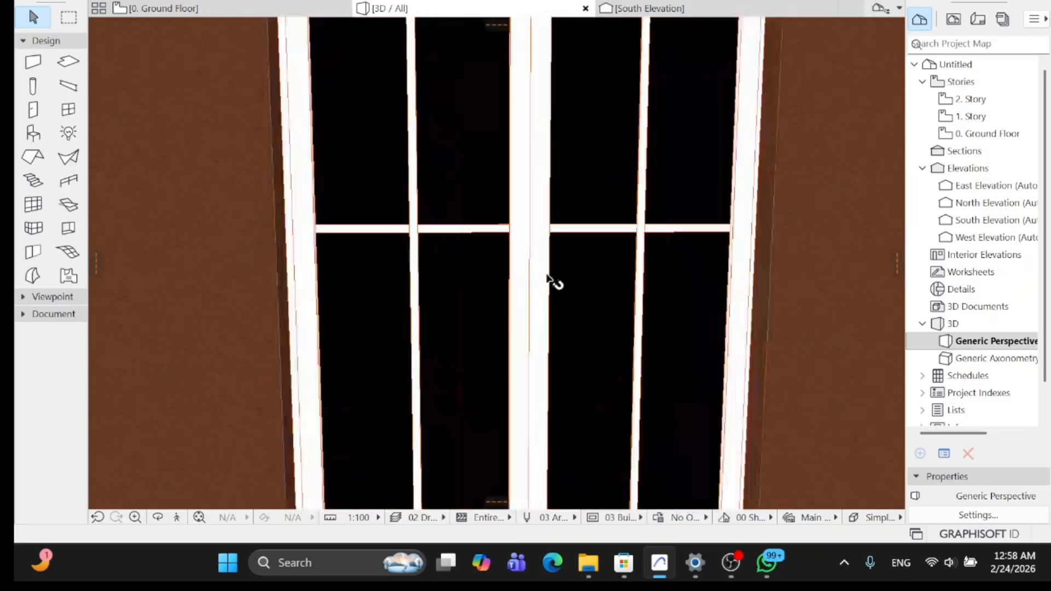
{"action": "scroll", "coordinate": [516, 235], "scroll_direction": "up", "scroll_amount": 2}
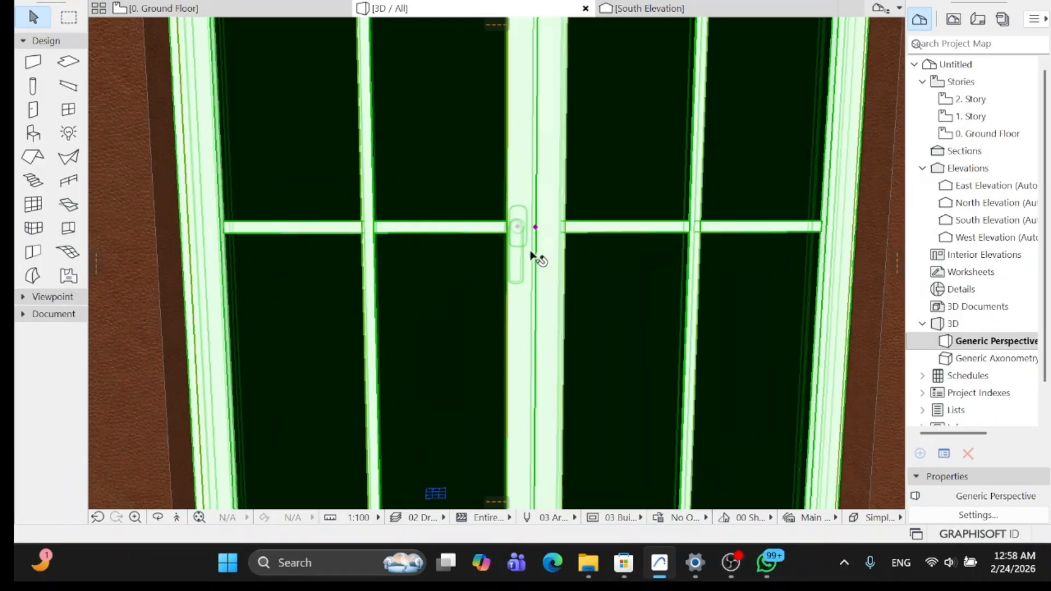
{"action": "scroll", "coordinate": [530, 255], "scroll_direction": "down", "scroll_amount": 5}
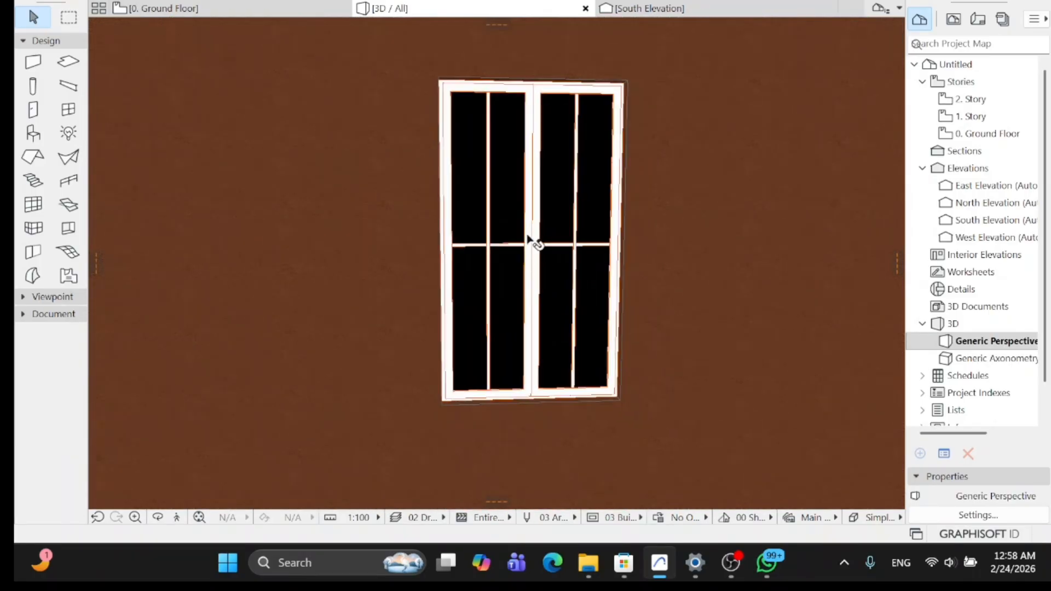
{"action": "left_click", "coordinate": [529, 241]}
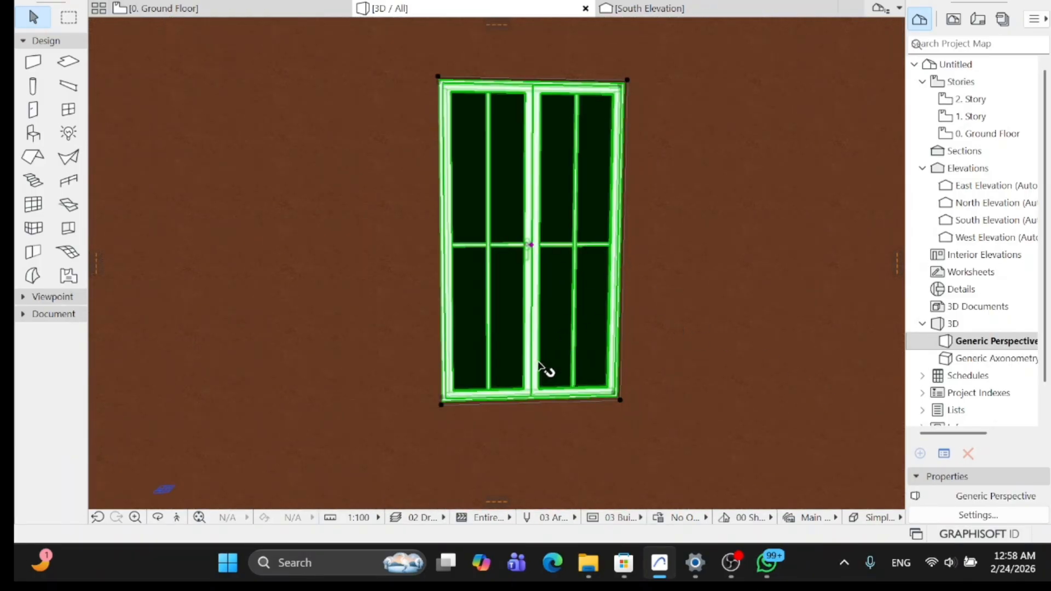
{"action": "scroll", "coordinate": [538, 364], "scroll_direction": "down", "scroll_amount": 1}
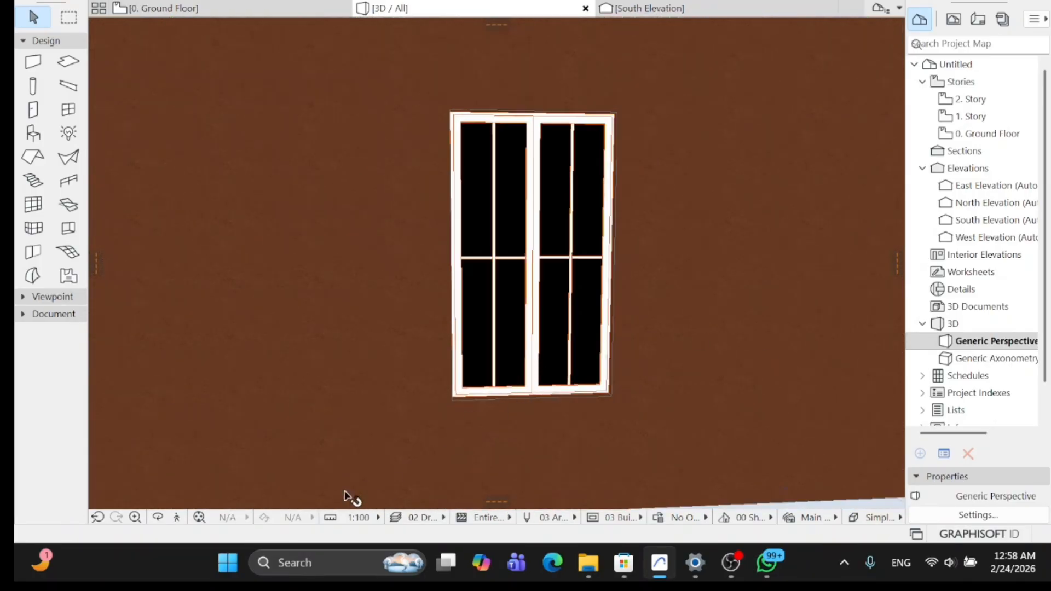
{"action": "left_click", "coordinate": [161, 516]}
{"action": "left_click_drag", "start_coordinate": [429, 234], "coordinate": [591, 317]}
{"action": "scroll", "coordinate": [553, 300], "scroll_direction": "up", "scroll_amount": 10}
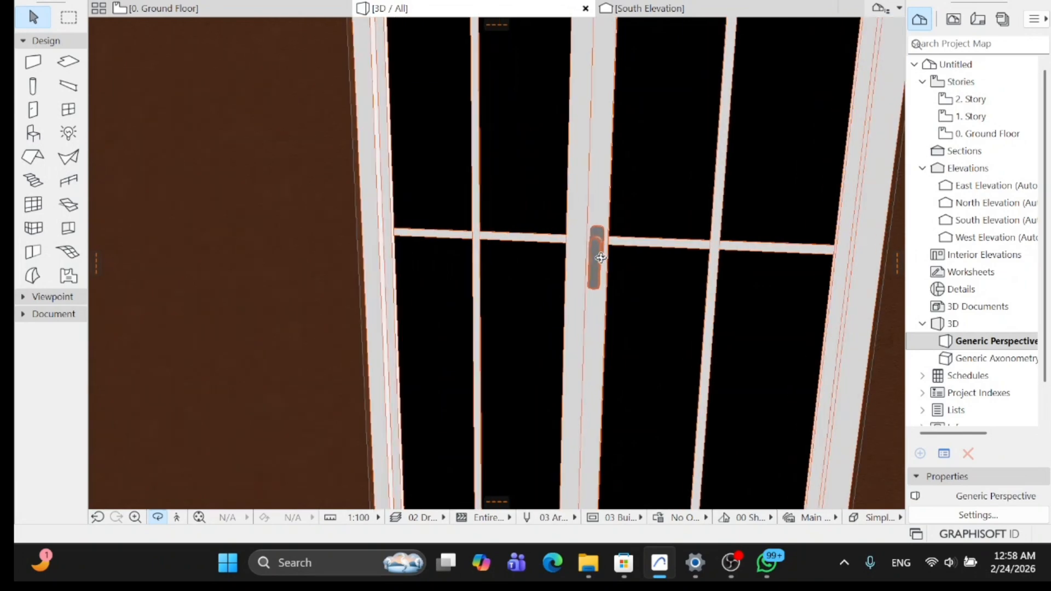
{"action": "left_click_drag", "start_coordinate": [600, 258], "coordinate": [461, 237]}
{"action": "left_click_drag", "start_coordinate": [428, 223], "coordinate": [570, 305]}
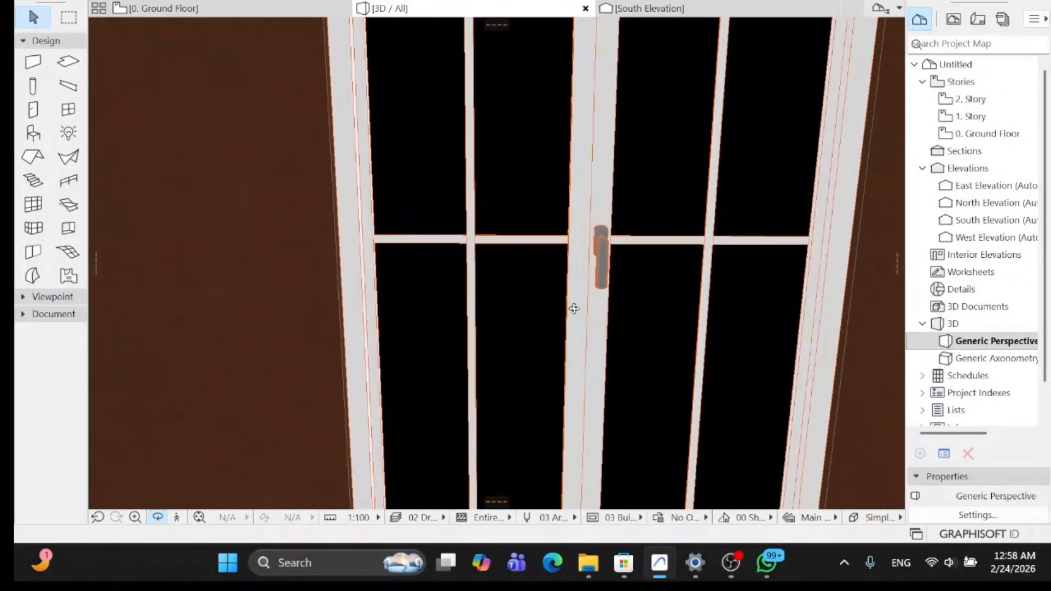
Open the settings of the double-sash window and go back from Description to the Handle page.
{"action": "left_click", "coordinate": [554, 296]}
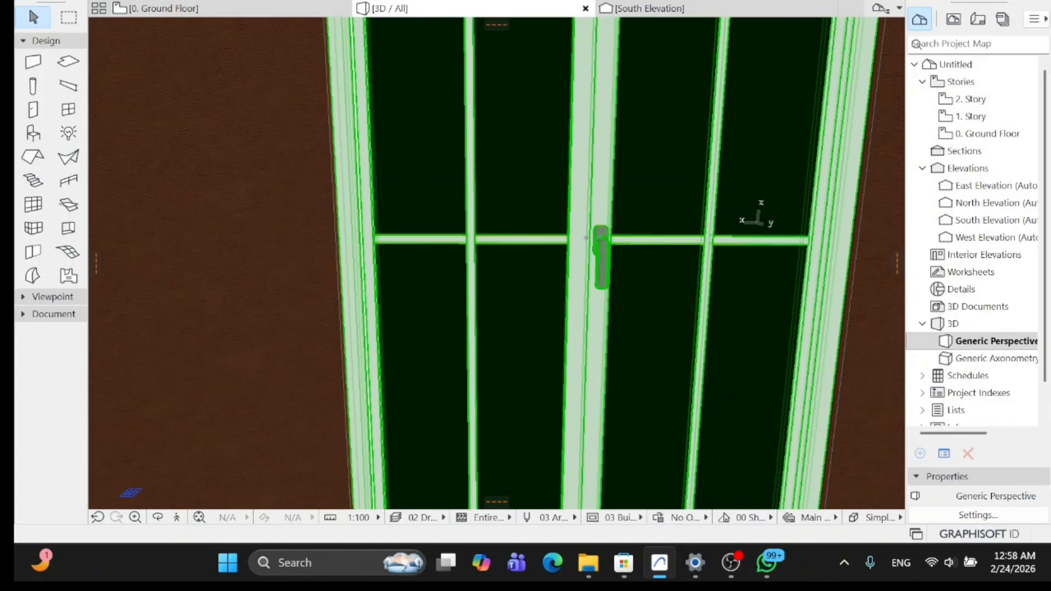
{"action": "double_click", "coordinate": [454, 167]}
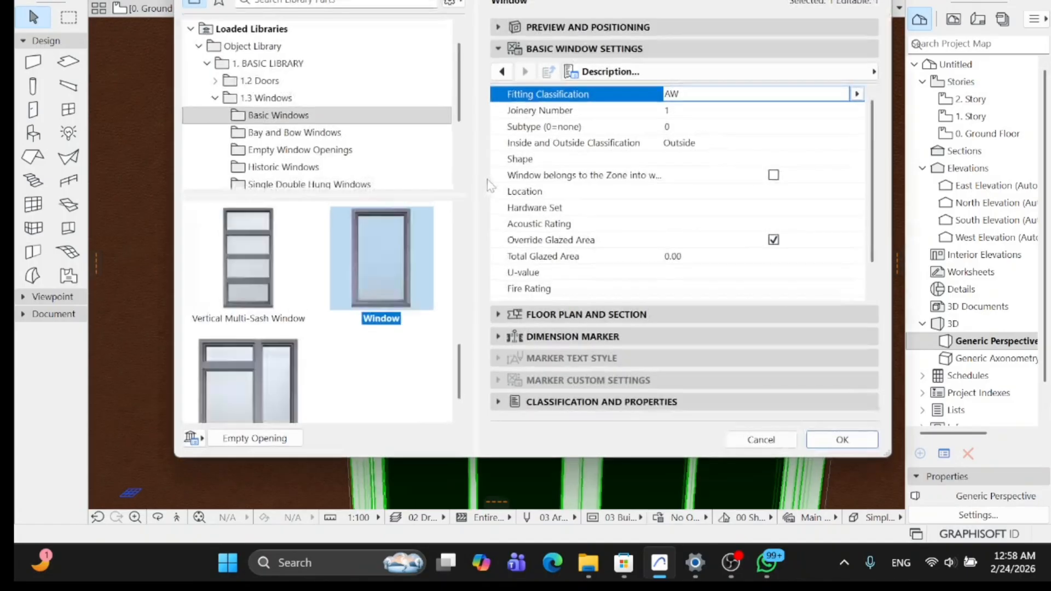
{"action": "left_click", "coordinate": [502, 71]}
{"action": "left_click", "coordinate": [501, 71]}
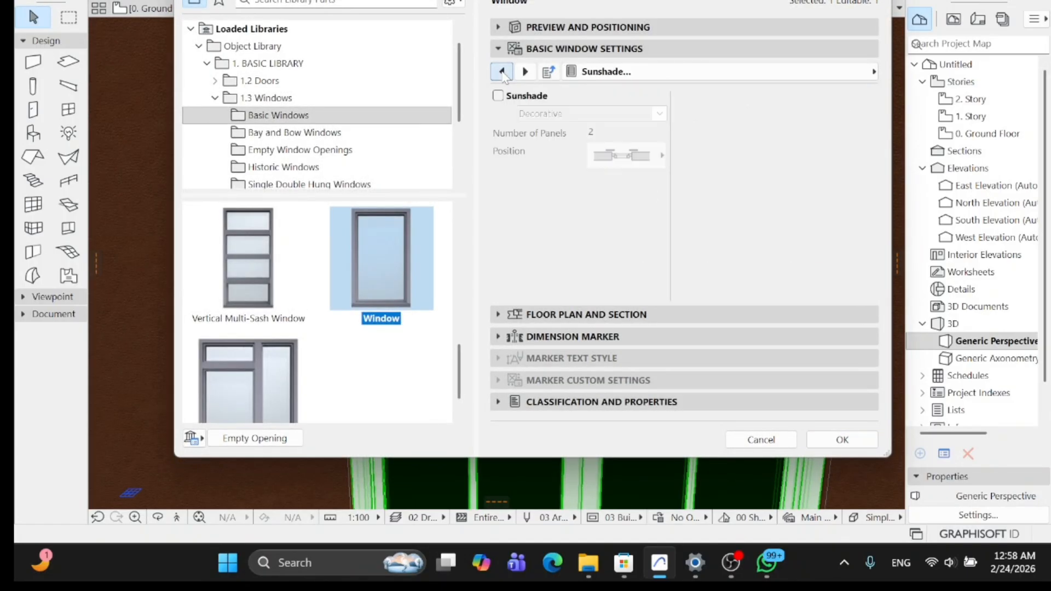
{"action": "left_click", "coordinate": [502, 71]}
{"action": "left_click", "coordinate": [501, 71]}
{"action": "left_click", "coordinate": [501, 71]}
{"action": "left_click", "coordinate": [501, 72]}
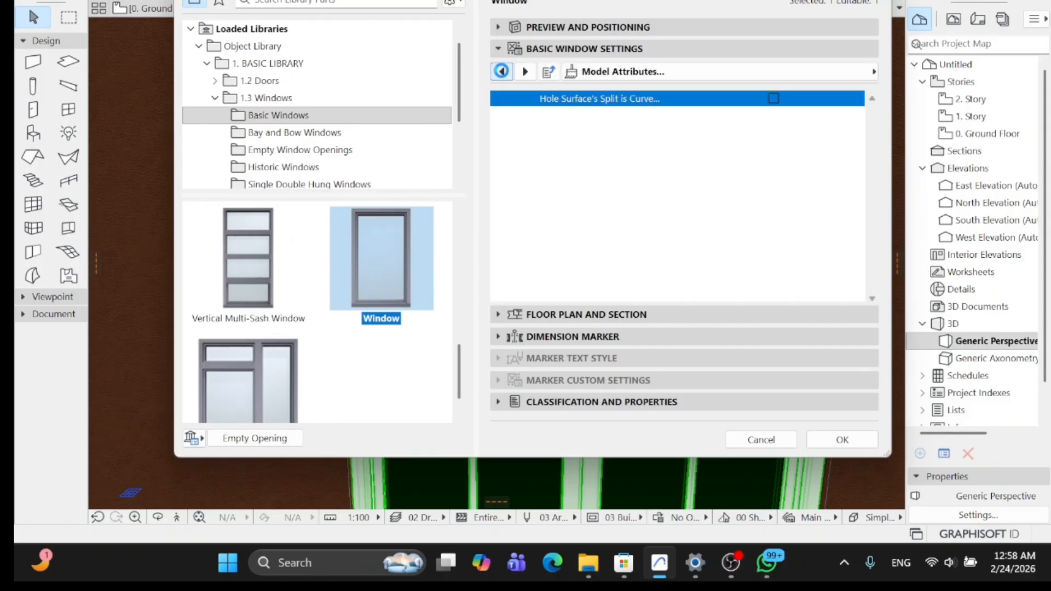
{"action": "left_click", "coordinate": [502, 71]}
{"action": "left_click", "coordinate": [501, 71]}
{"action": "left_click", "coordinate": [501, 71]}
{"action": "left_click", "coordinate": [501, 71]}
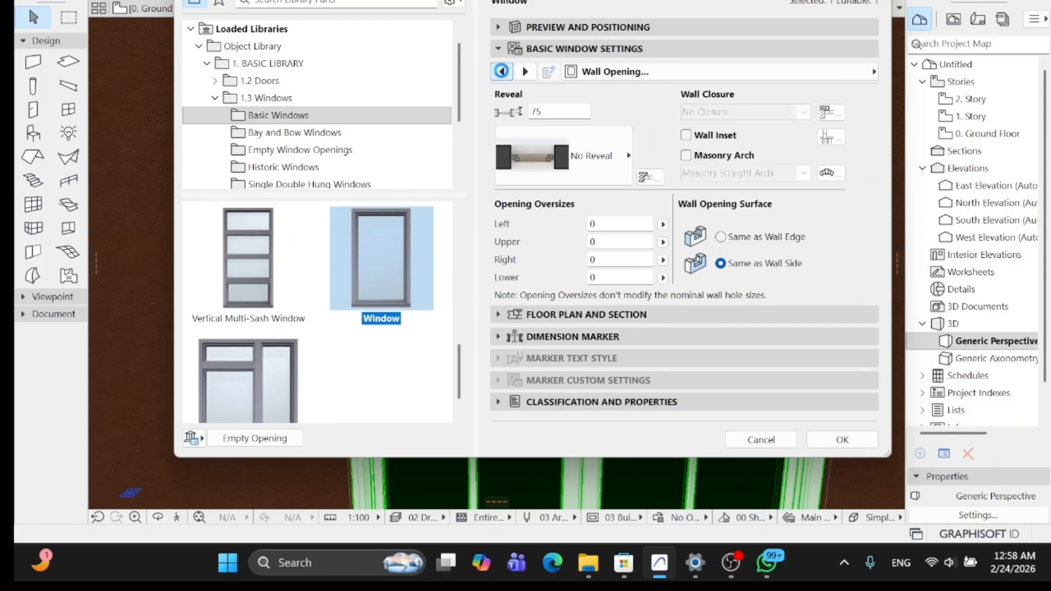
{"action": "left_click", "coordinate": [501, 71]}
{"action": "left_click", "coordinate": [502, 71]}
{"action": "left_click", "coordinate": [502, 72]}
{"action": "left_click", "coordinate": [501, 72]}
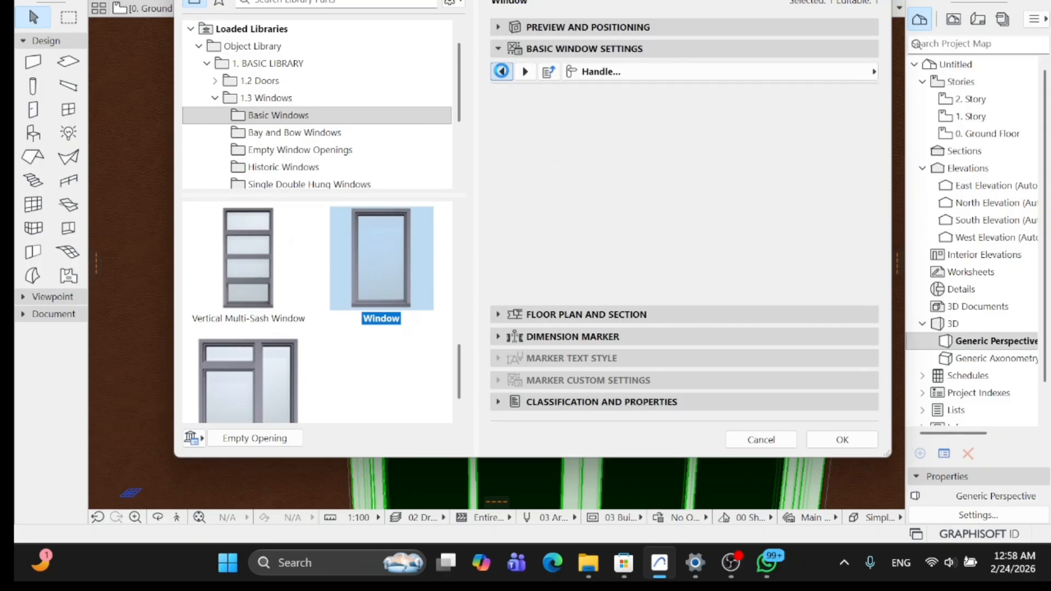
Try the Custom handle style on the double-sash window and accept the settings.
{"action": "scroll", "coordinate": [731, 219], "scroll_direction": "down", "scroll_amount": 2}
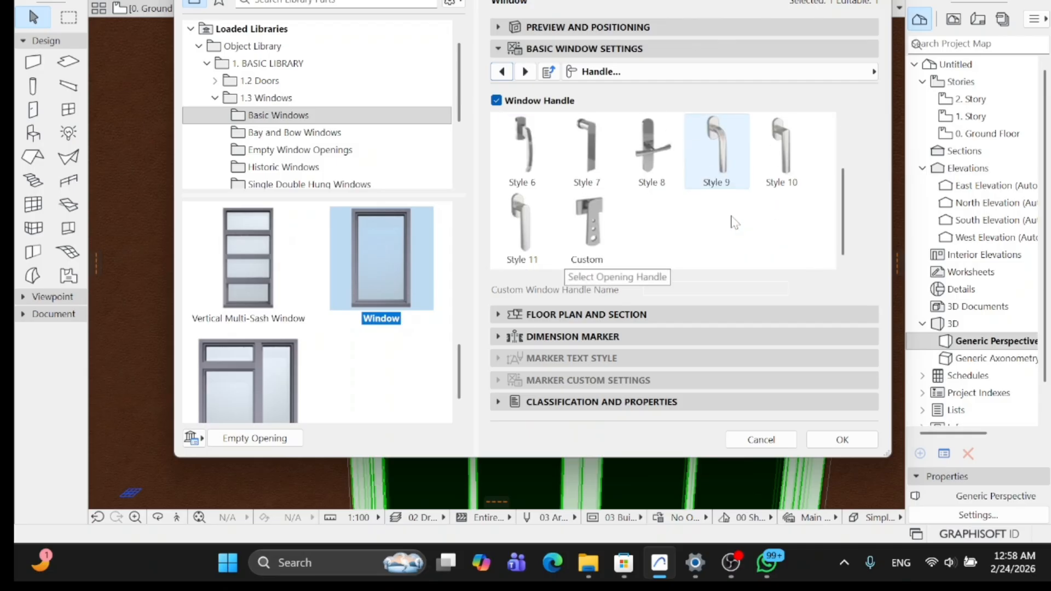
{"action": "left_click", "coordinate": [596, 207]}
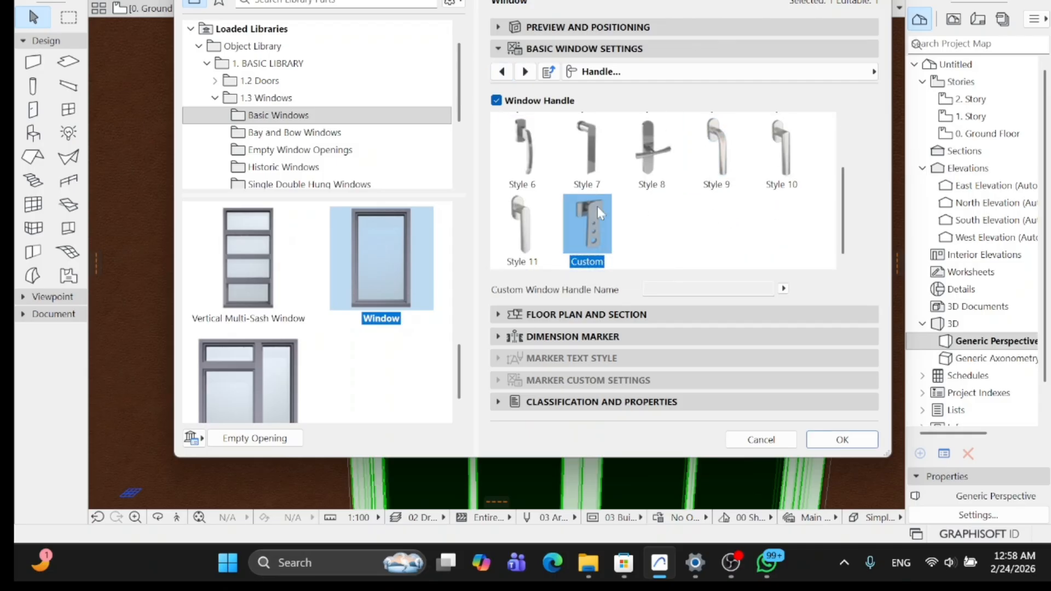
{"action": "left_click", "coordinate": [842, 440]}
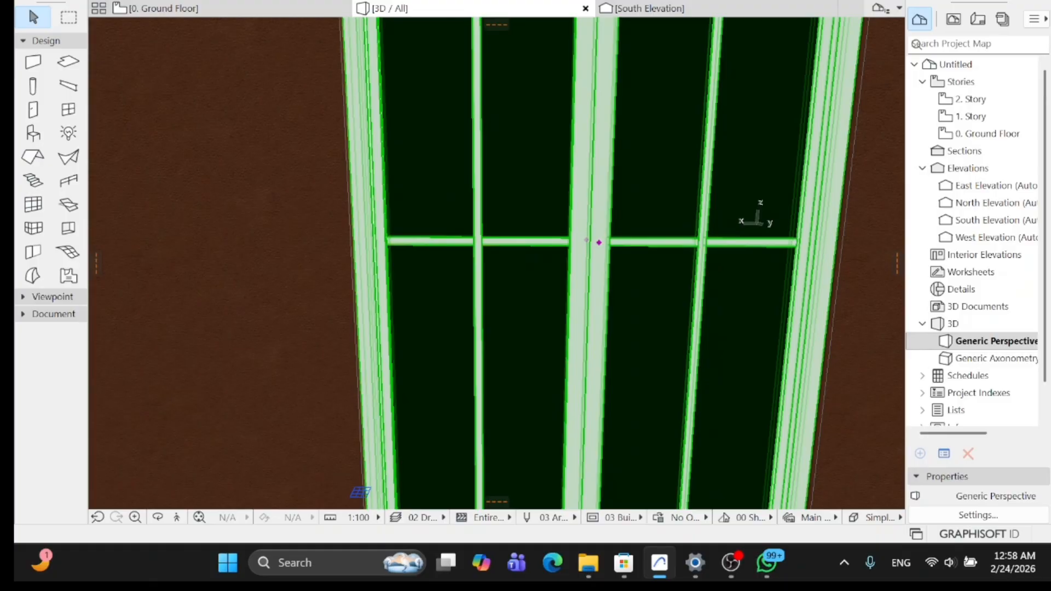
Change the double-sash window's handle to Style 2 and accept the settings.
{"action": "key", "text": "ctrl+t"}
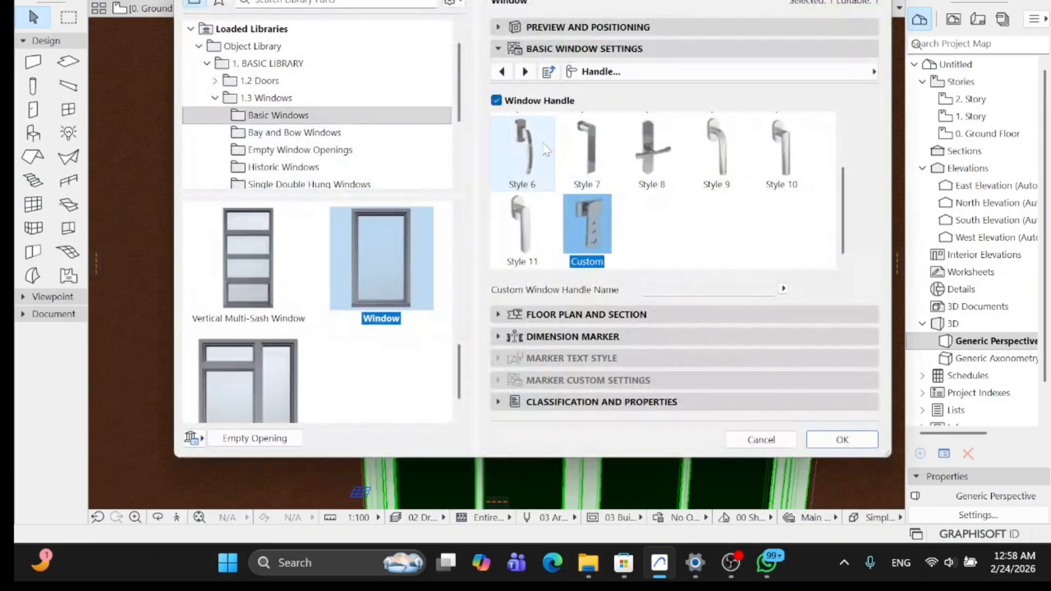
{"action": "scroll", "coordinate": [601, 176], "scroll_direction": "up", "scroll_amount": 2}
{"action": "left_click", "coordinate": [575, 168]}
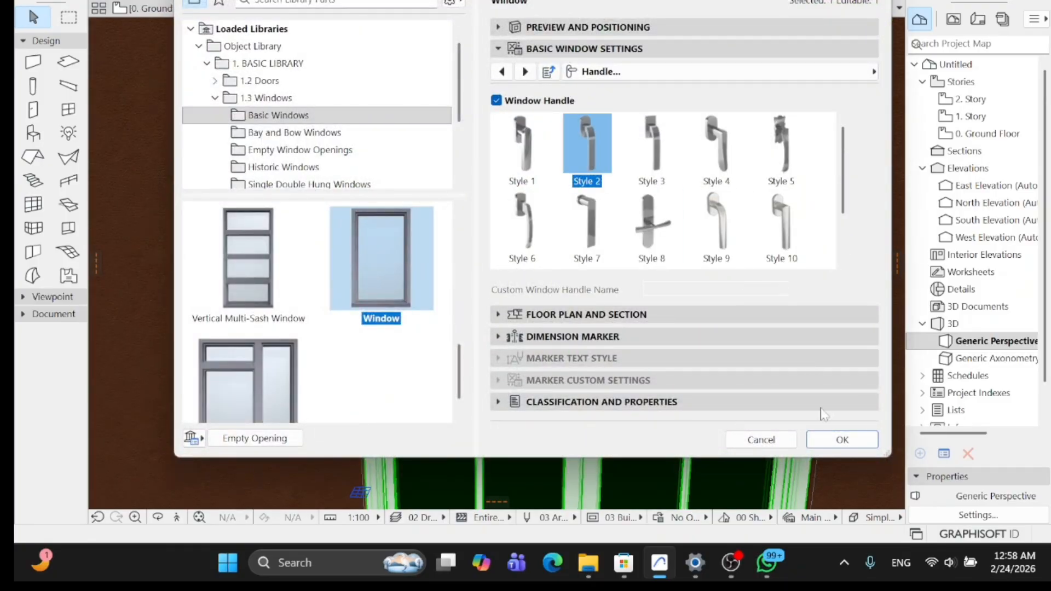
{"action": "left_click", "coordinate": [820, 435]}
Inspect the new handle on the central sash frame in 3D, both up close and with the whole window in view.
{"action": "scroll", "coordinate": [678, 265], "scroll_direction": "up", "scroll_amount": 3}
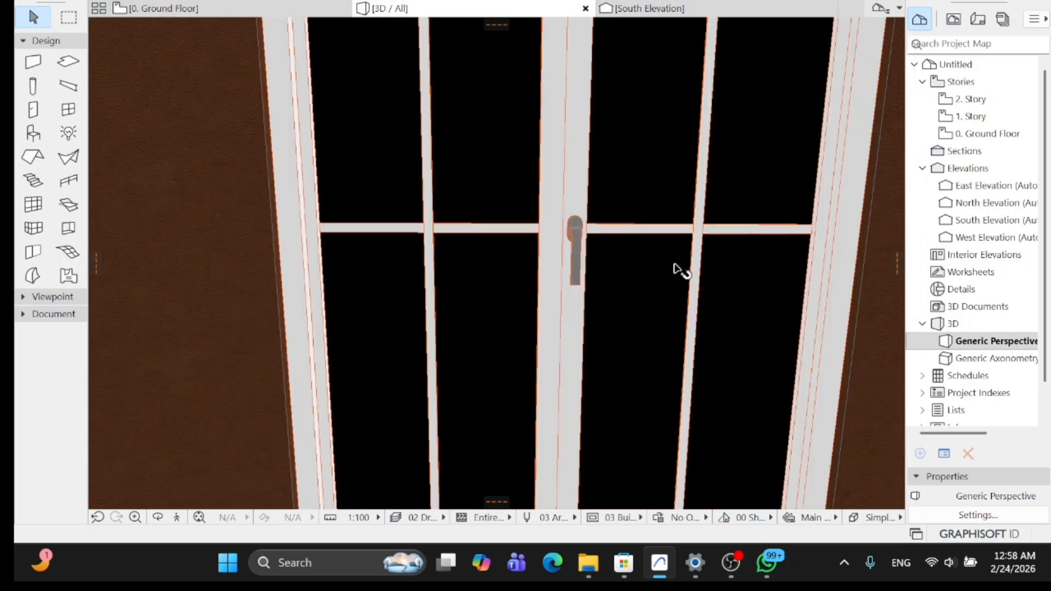
{"action": "scroll", "coordinate": [573, 237], "scroll_direction": "down", "scroll_amount": 1}
{"action": "scroll", "coordinate": [546, 252], "scroll_direction": "down", "scroll_amount": 4}
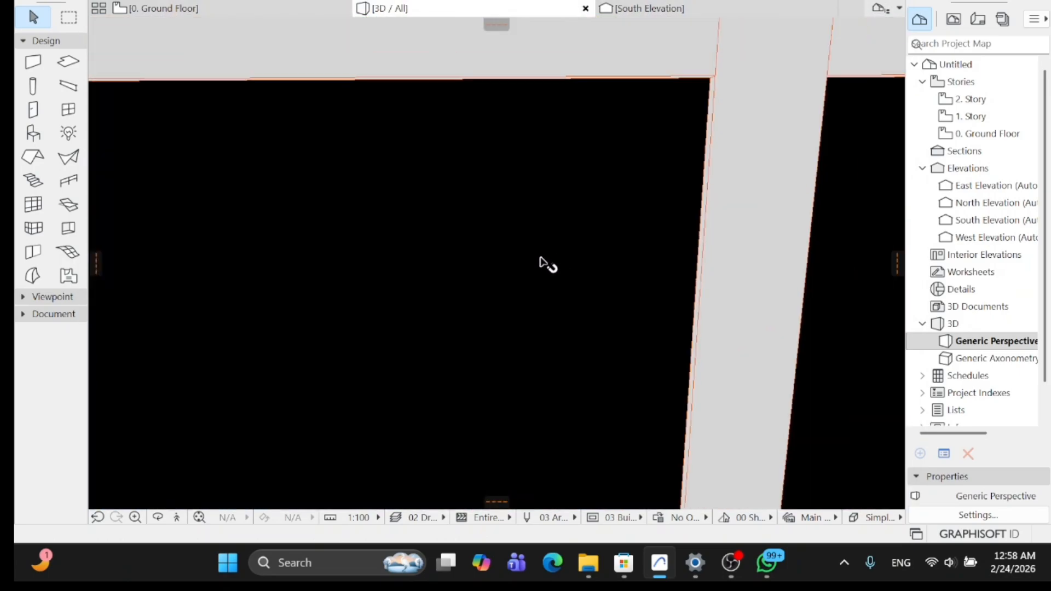
{"action": "scroll", "coordinate": [602, 319], "scroll_direction": "up", "scroll_amount": 5}
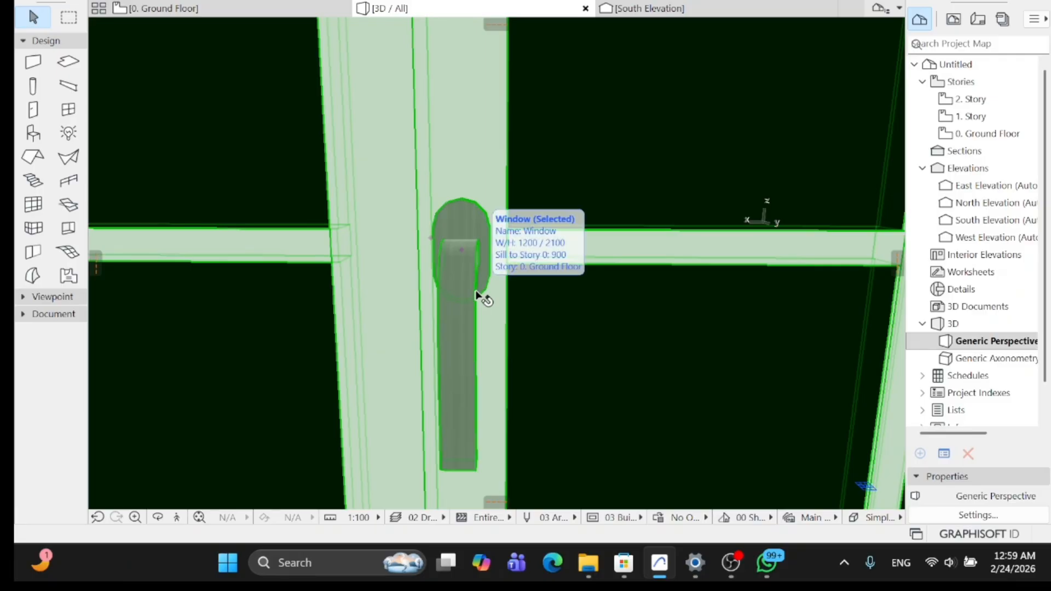
{"action": "scroll", "coordinate": [525, 279], "scroll_direction": "down", "scroll_amount": 4}
{"action": "middle_click_drag", "start_coordinate": [533, 277], "coordinate": [585, 251]}
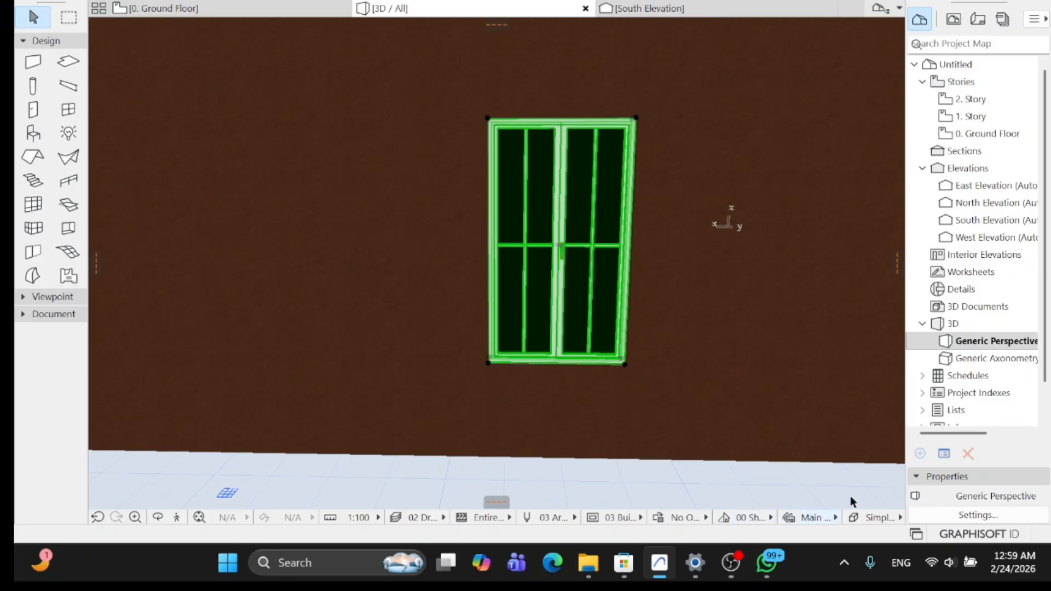
{"action": "scroll", "coordinate": [550, 240], "scroll_direction": "up", "scroll_amount": 3}
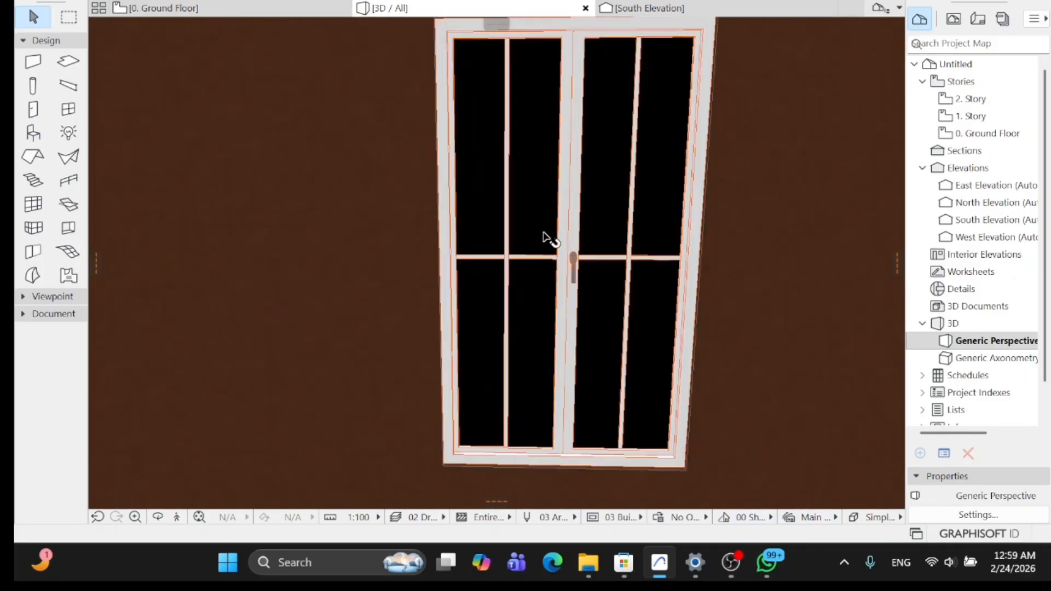
{"action": "scroll", "coordinate": [545, 257], "scroll_direction": "down", "scroll_amount": 3}
{"action": "scroll", "coordinate": [549, 246], "scroll_direction": "up", "scroll_amount": 2}
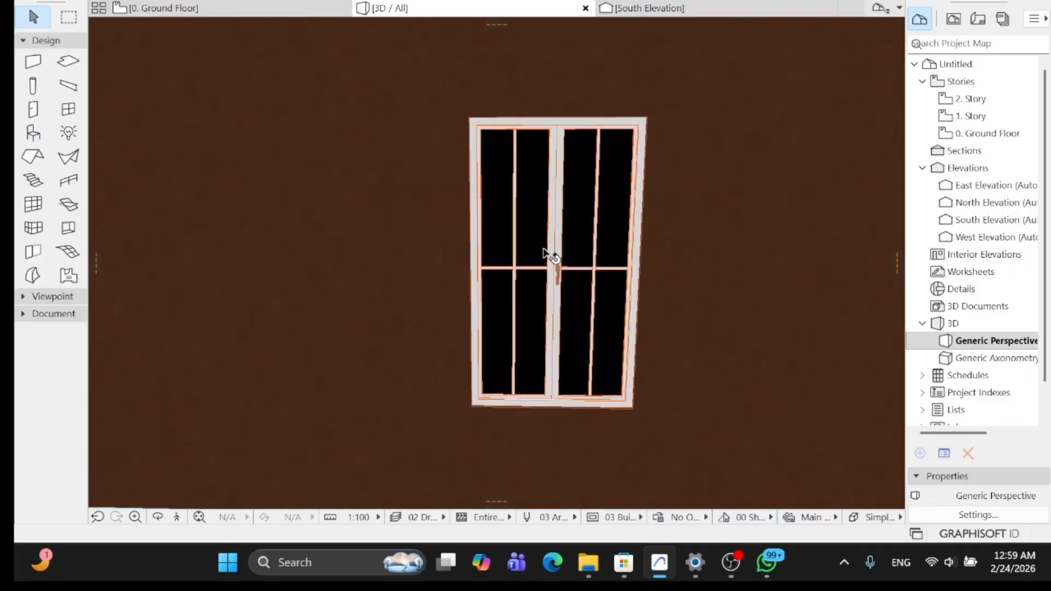
Set the double sash's 3D opening angle to 45° in the window's Opening Type and Angle settings and accept.
{"action": "left_click", "coordinate": [536, 287]}
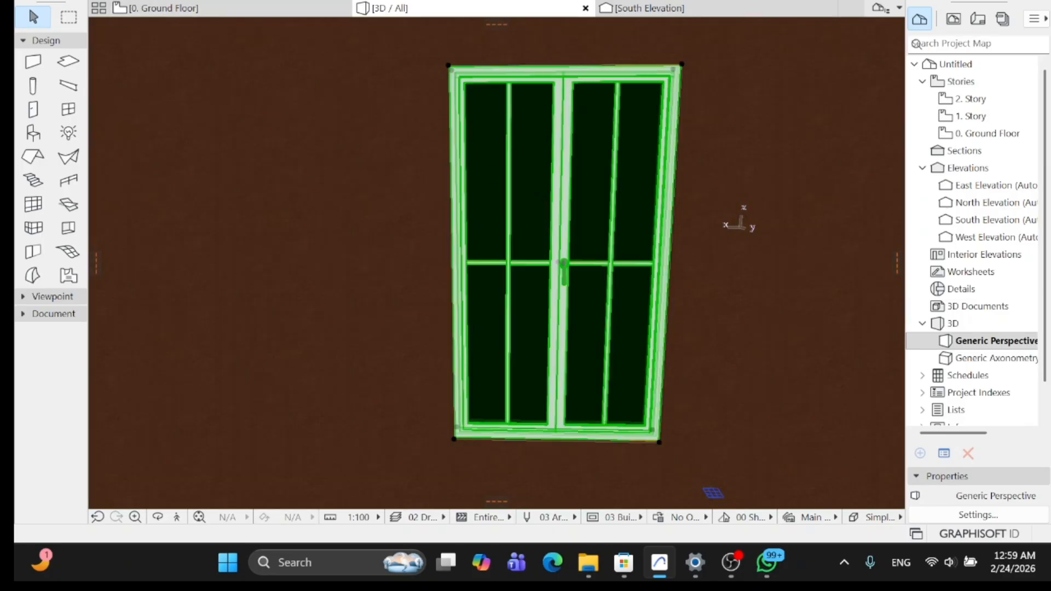
{"action": "double_click", "coordinate": [519, 193]}
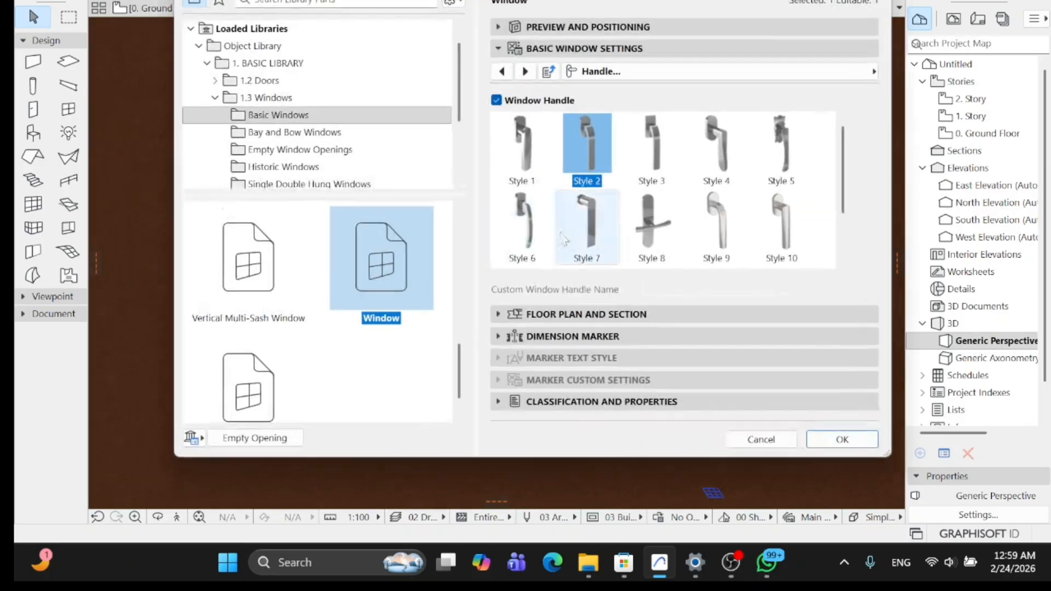
{"action": "left_click", "coordinate": [524, 73]}
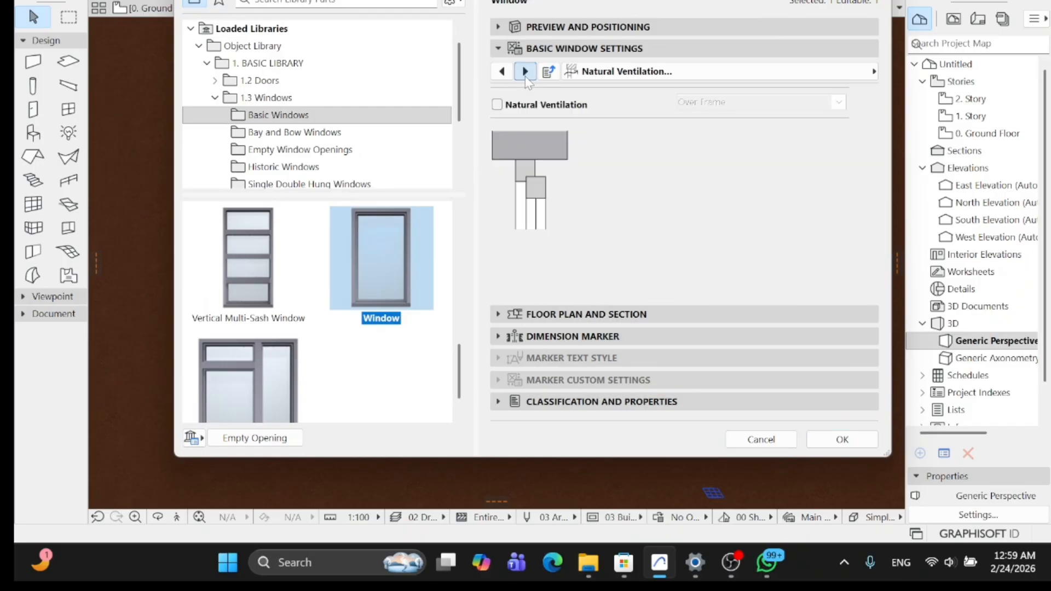
{"action": "left_click", "coordinate": [524, 73]}
{"action": "left_click", "coordinate": [525, 73]}
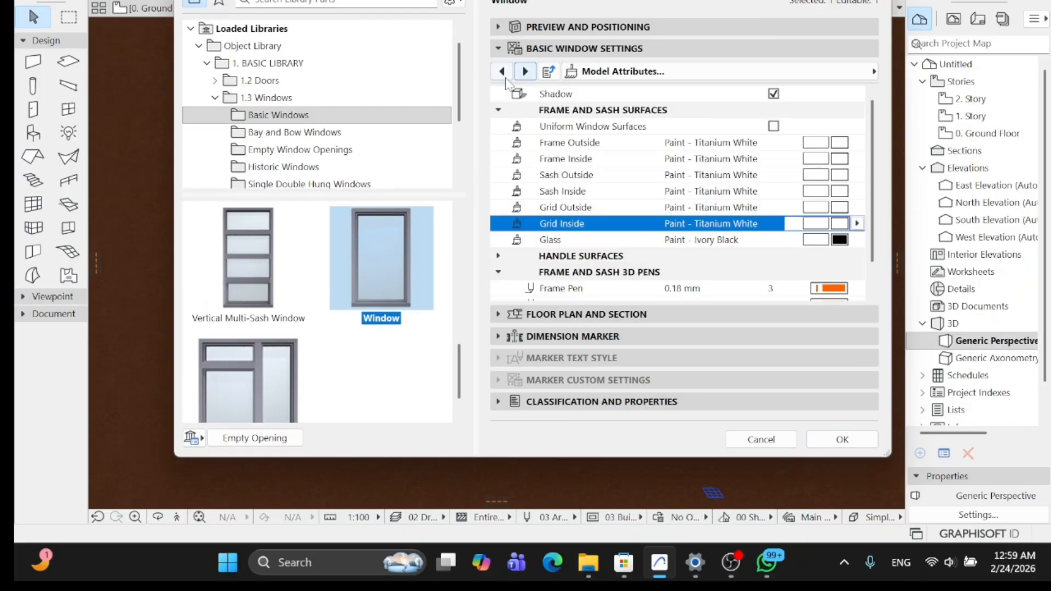
{"action": "left_click", "coordinate": [501, 71]}
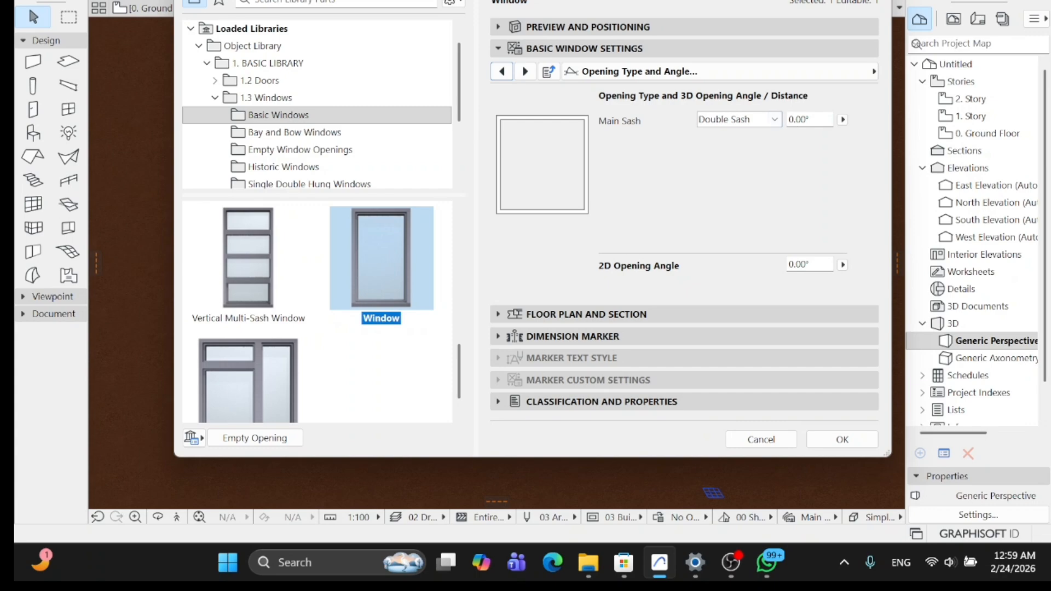
{"action": "left_click", "coordinate": [812, 120]}
{"action": "key", "text": "Return"}
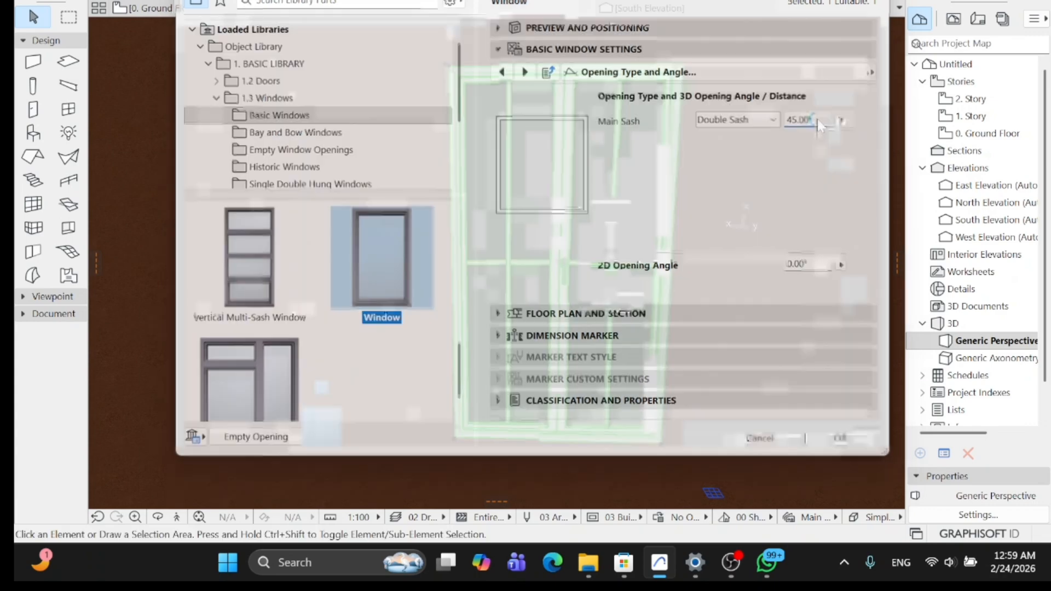
Set the 3D opening angle of the window's double main sash to 70°.
{"action": "scroll", "coordinate": [634, 241], "scroll_direction": "up", "scroll_amount": 1}
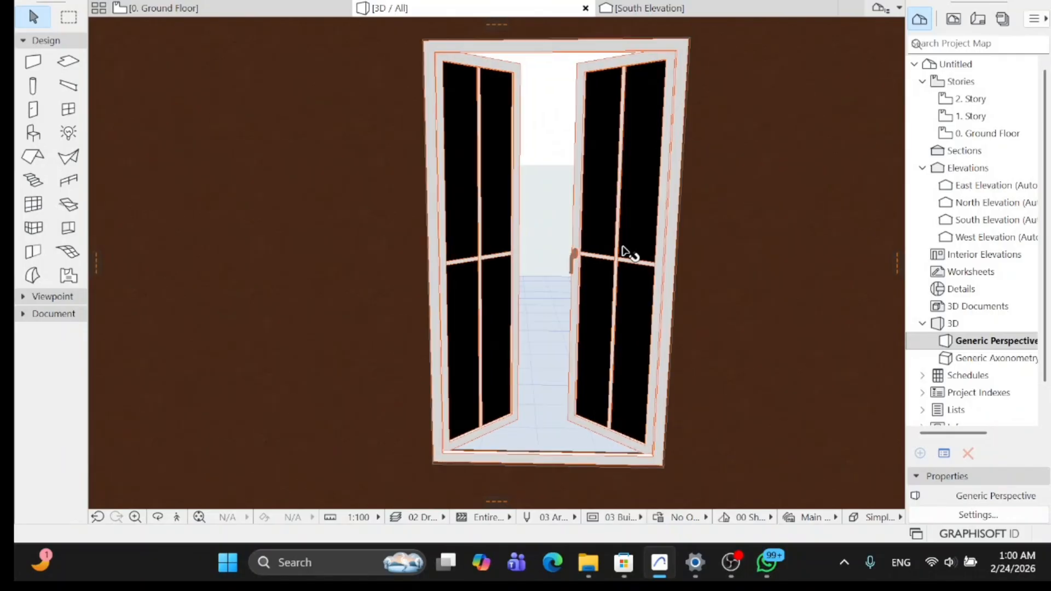
{"action": "left_click", "coordinate": [157, 517]}
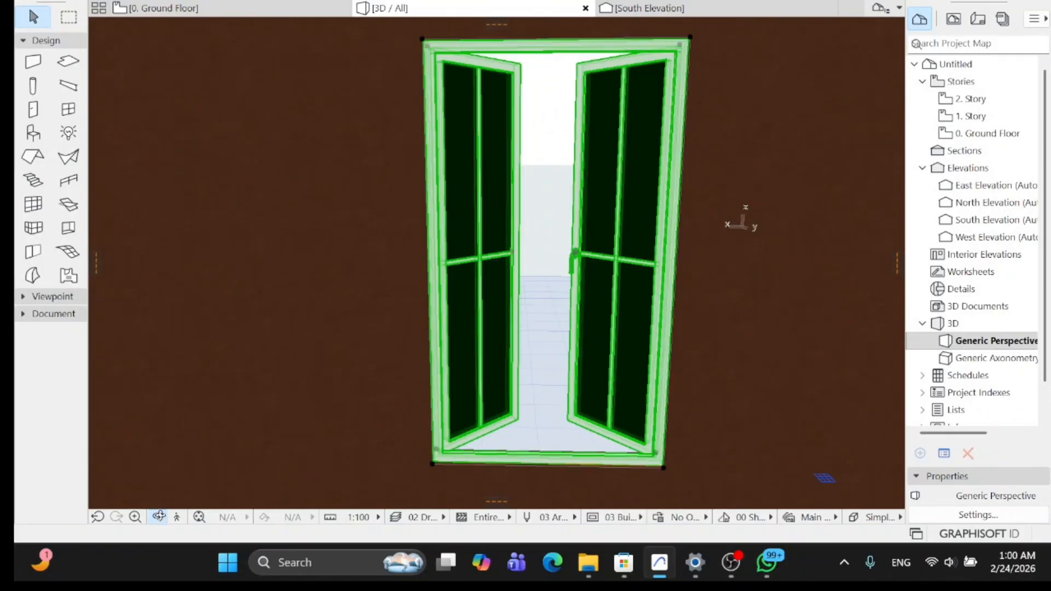
{"action": "left_click_drag", "start_coordinate": [605, 300], "coordinate": [428, 319]}
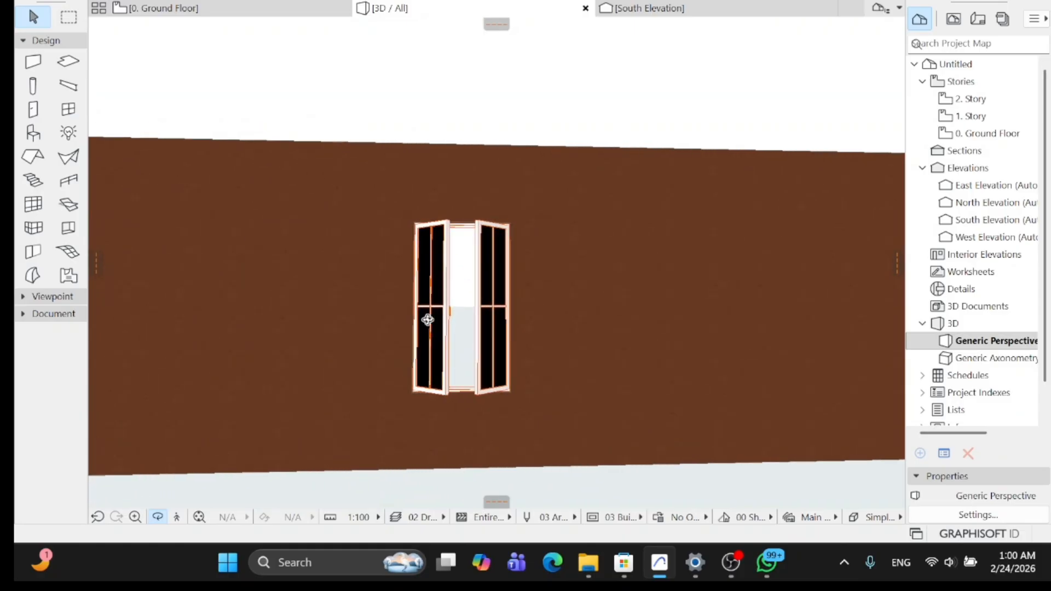
{"action": "scroll", "coordinate": [446, 323], "scroll_direction": "up", "scroll_amount": 4}
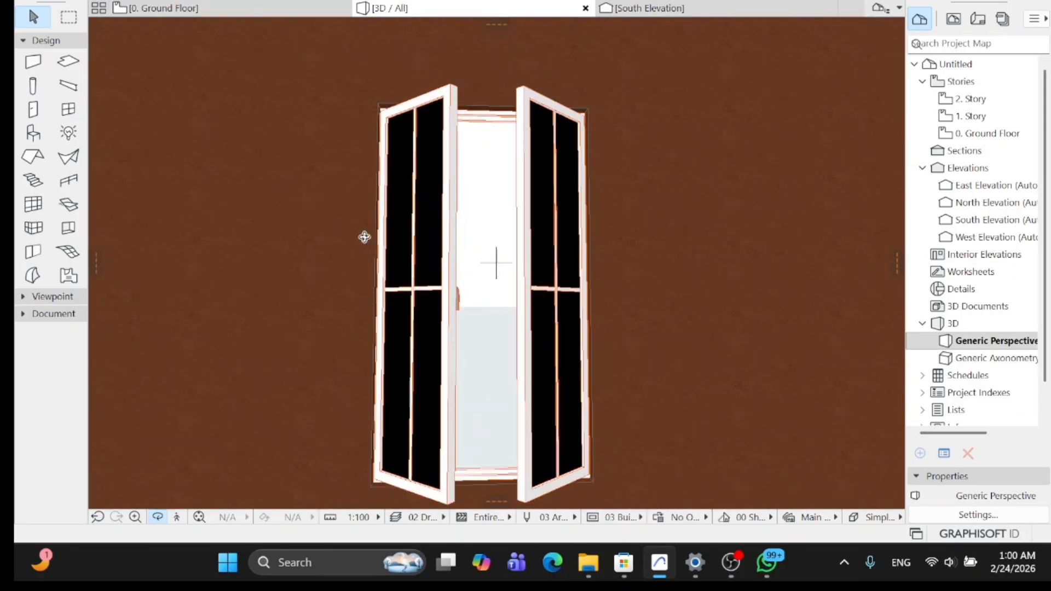
{"action": "key", "text": "Escape"}
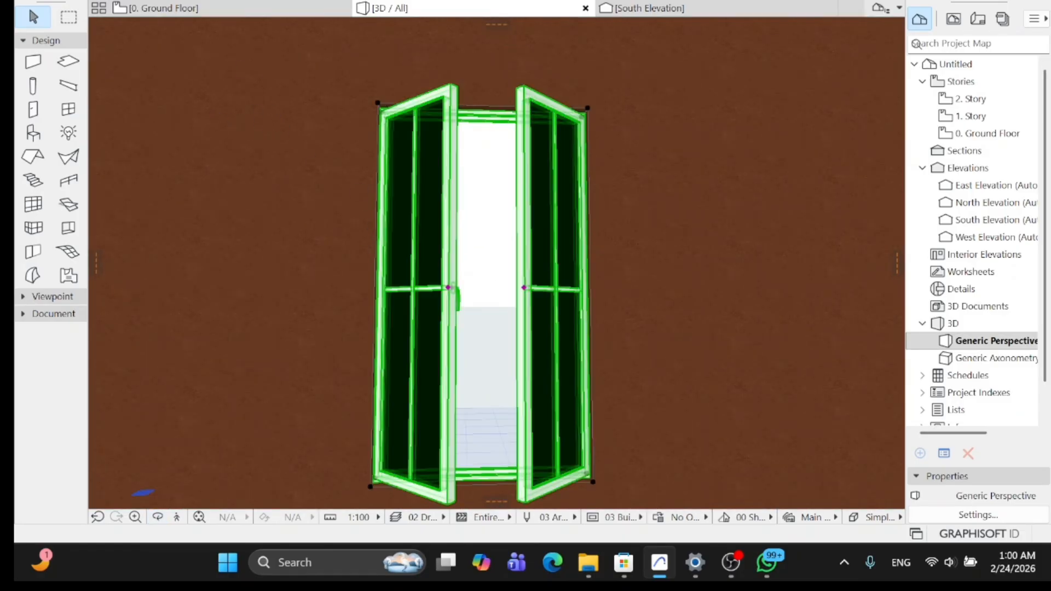
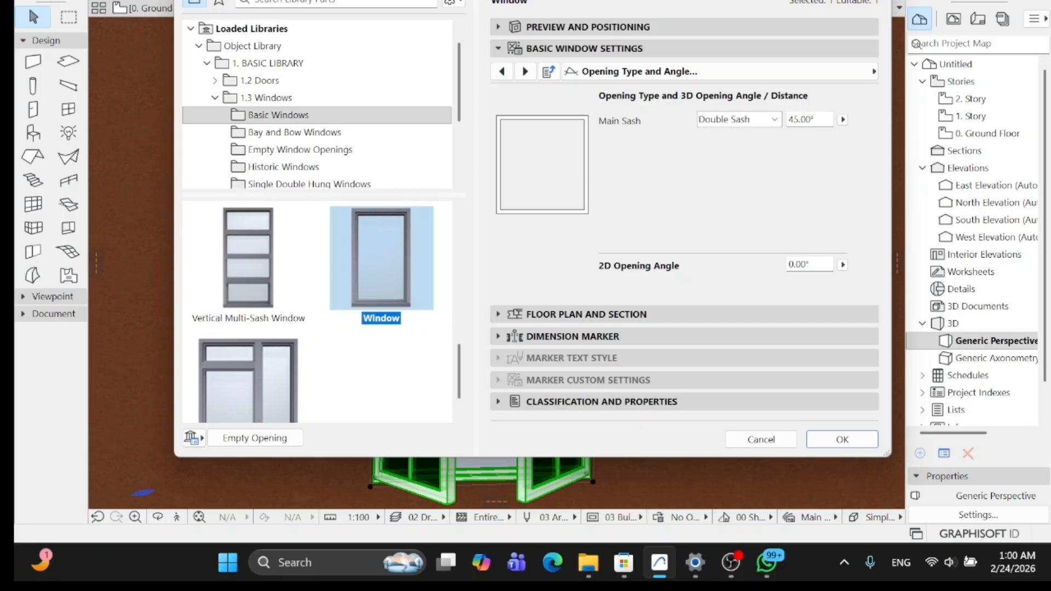
{"action": "left_click", "coordinate": [501, 71]}
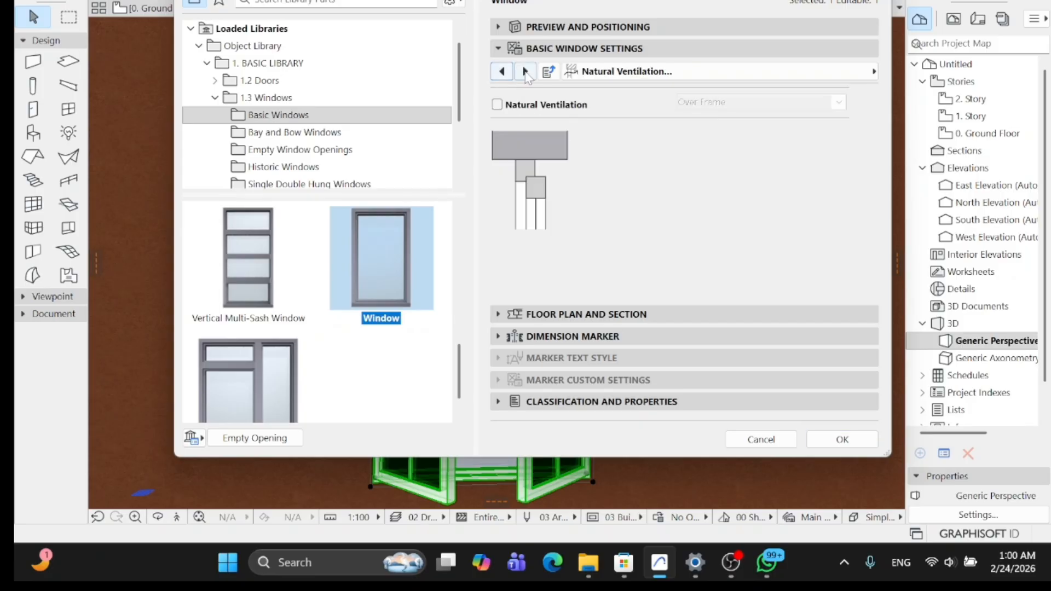
{"action": "left_click", "coordinate": [525, 71]}
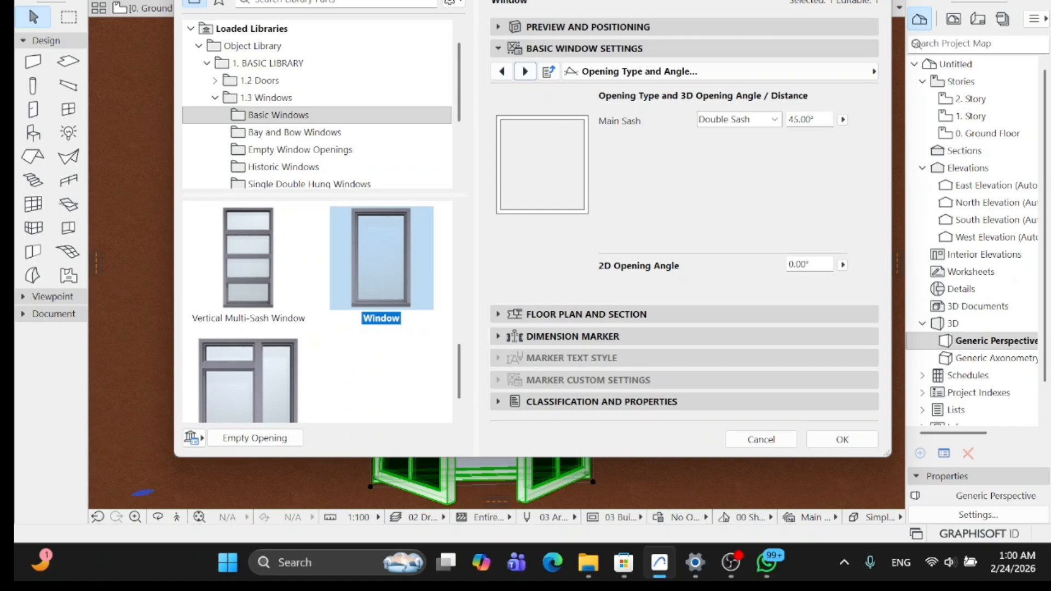
{"action": "left_click", "coordinate": [817, 119]}
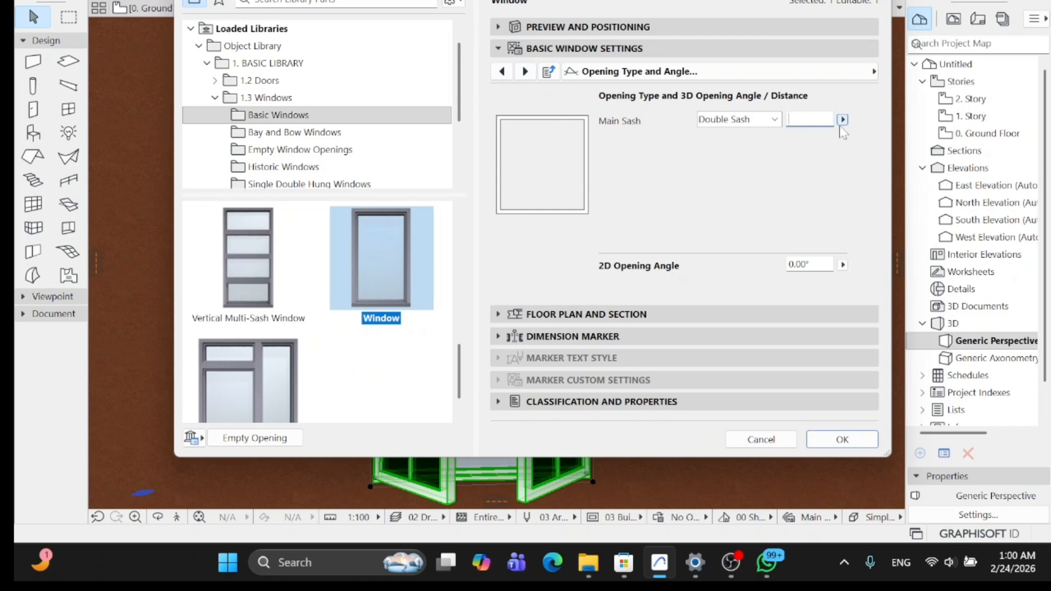
{"action": "type", "text": "70"}
{"action": "left_click", "coordinate": [827, 441]}
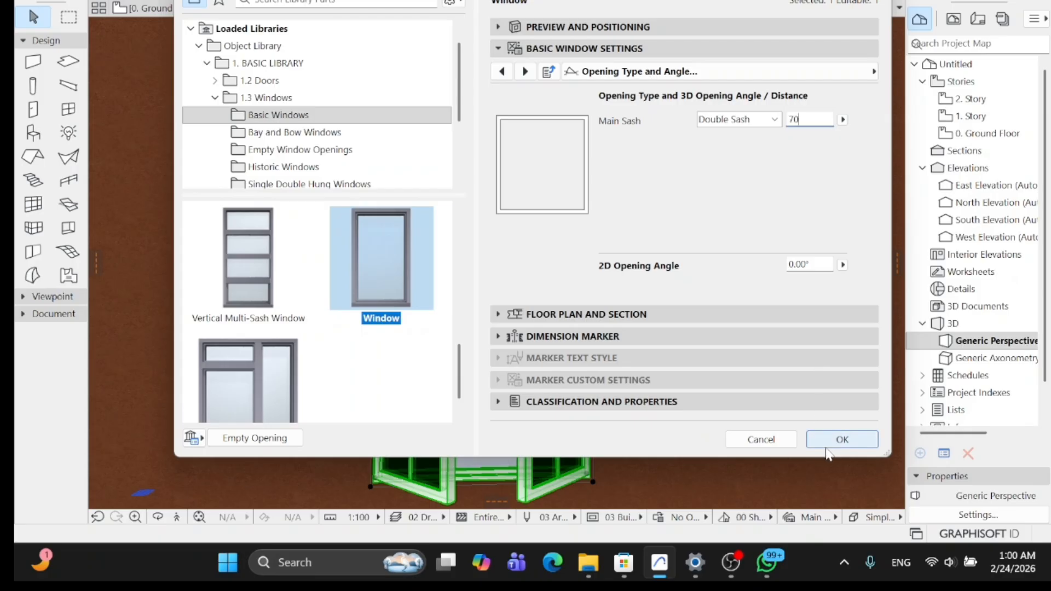
Set the 3D opening angle of the window's double main sash to 30°.
{"action": "scroll", "coordinate": [623, 385], "scroll_direction": "down", "scroll_amount": 3}
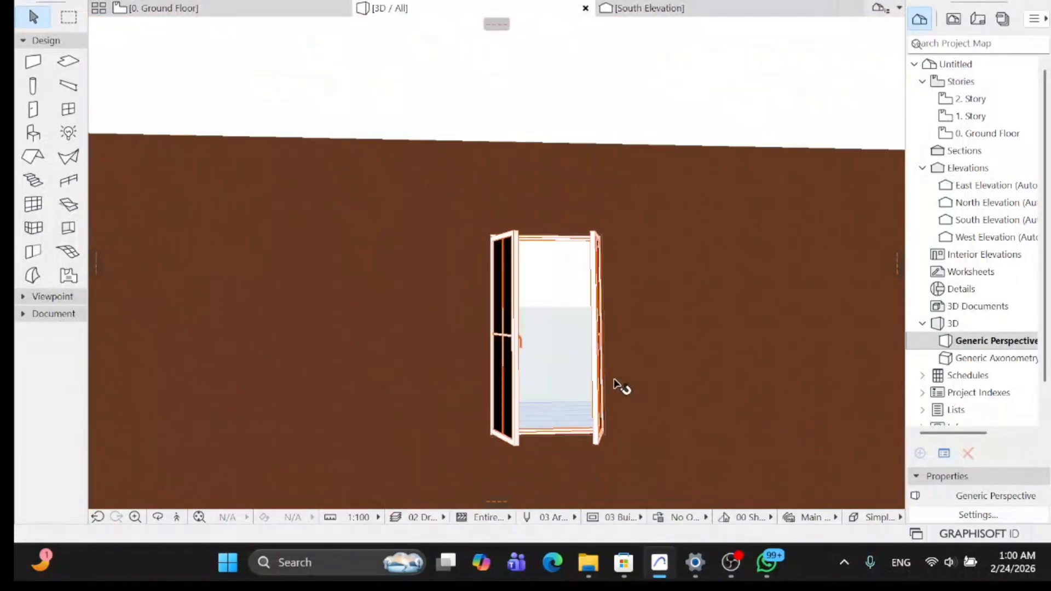
{"action": "middle_click_drag", "start_coordinate": [584, 374], "coordinate": [538, 351]}
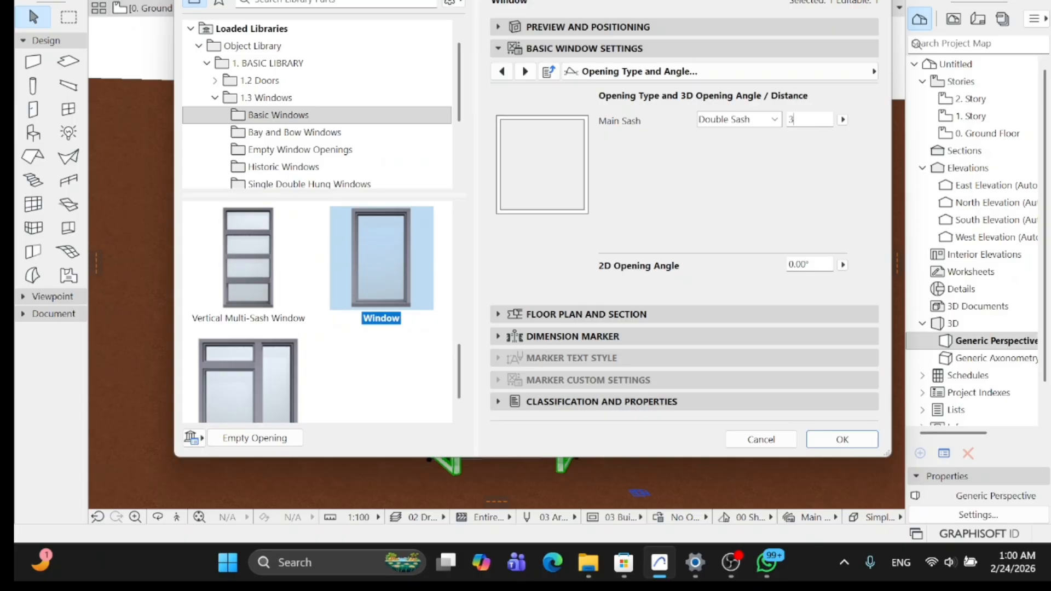
{"action": "type", "text": "30"}
{"action": "key", "text": "Return"}
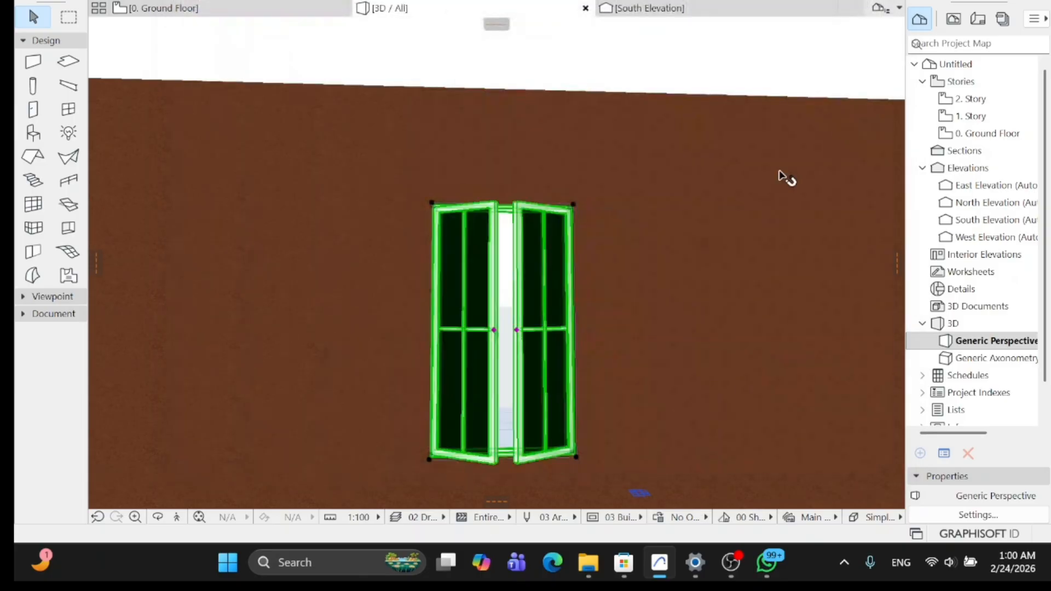
Clear the main sash's 3D opening angle so that both window sashes are closed.
{"action": "scroll", "coordinate": [604, 322], "scroll_direction": "up", "scroll_amount": 3}
{"action": "scroll", "coordinate": [523, 374], "scroll_direction": "down", "scroll_amount": 1}
{"action": "middle_click_drag", "start_coordinate": [595, 286], "coordinate": [653, 228]}
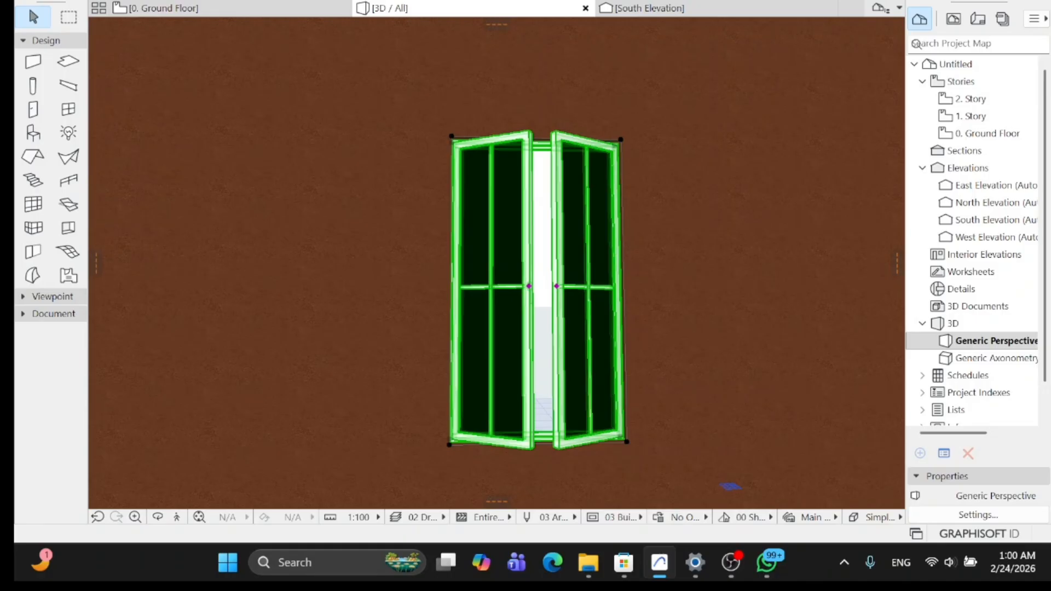
{"action": "key", "text": "ctrl+t"}
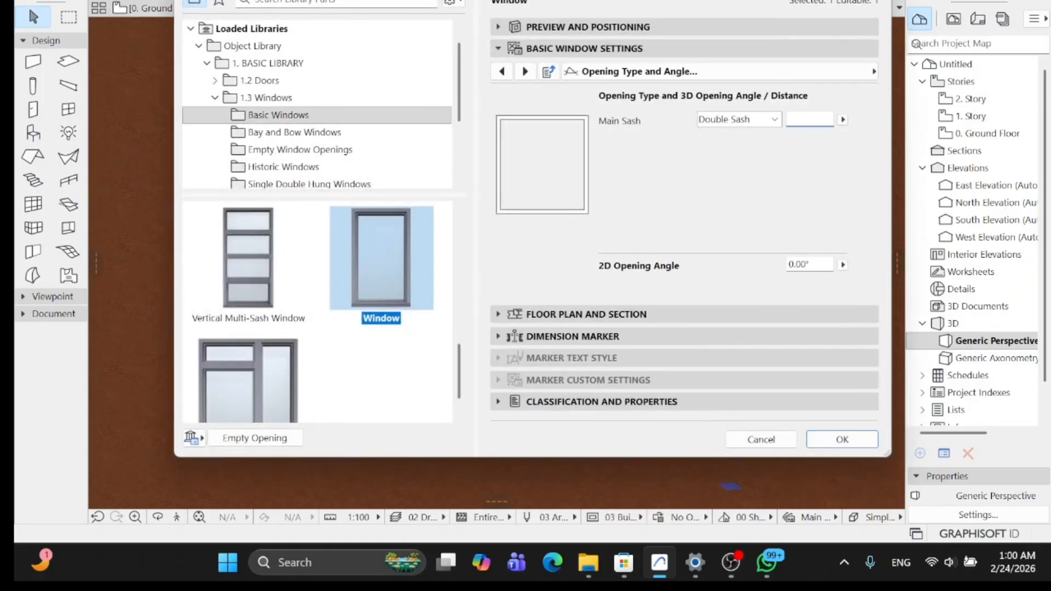
Try 4 vertical panes in the window's H-V Grid sash options, and return the vertical pane number to 2.
{"action": "left_click", "coordinate": [501, 71]}
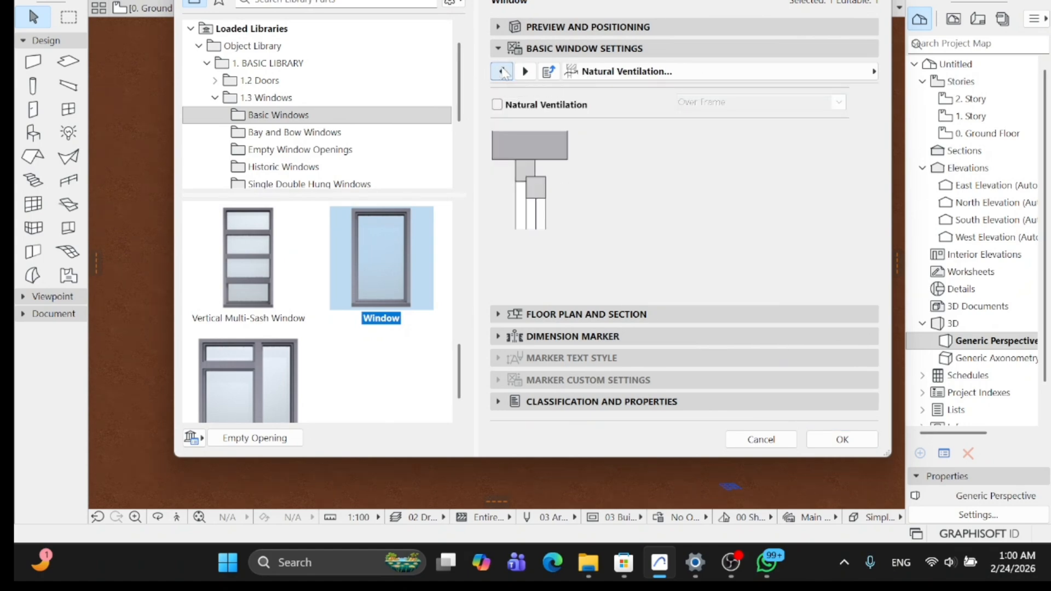
{"action": "left_click", "coordinate": [502, 71]}
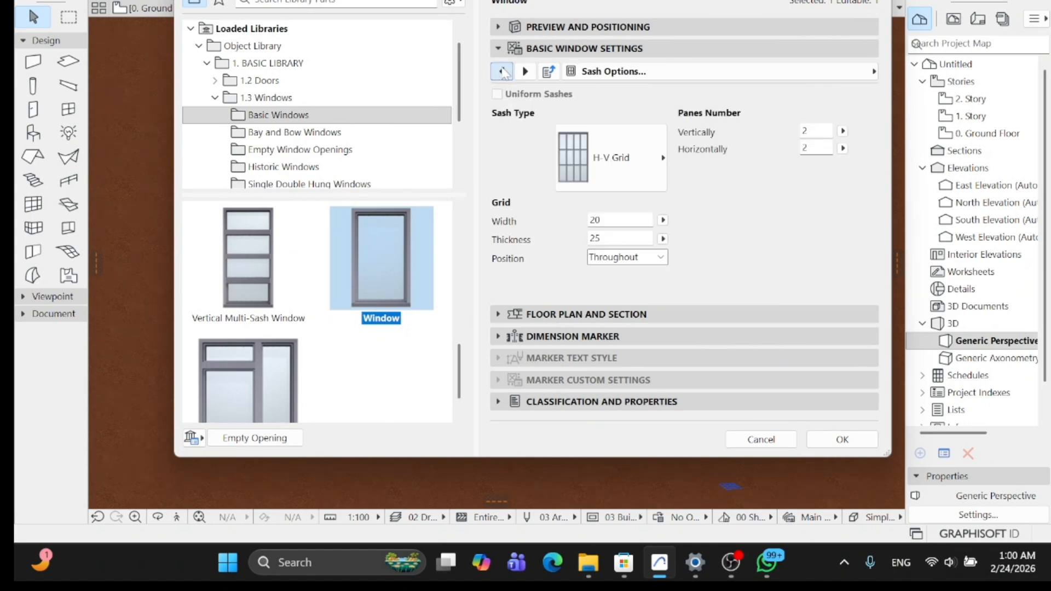
{"action": "left_click", "coordinate": [814, 132]}
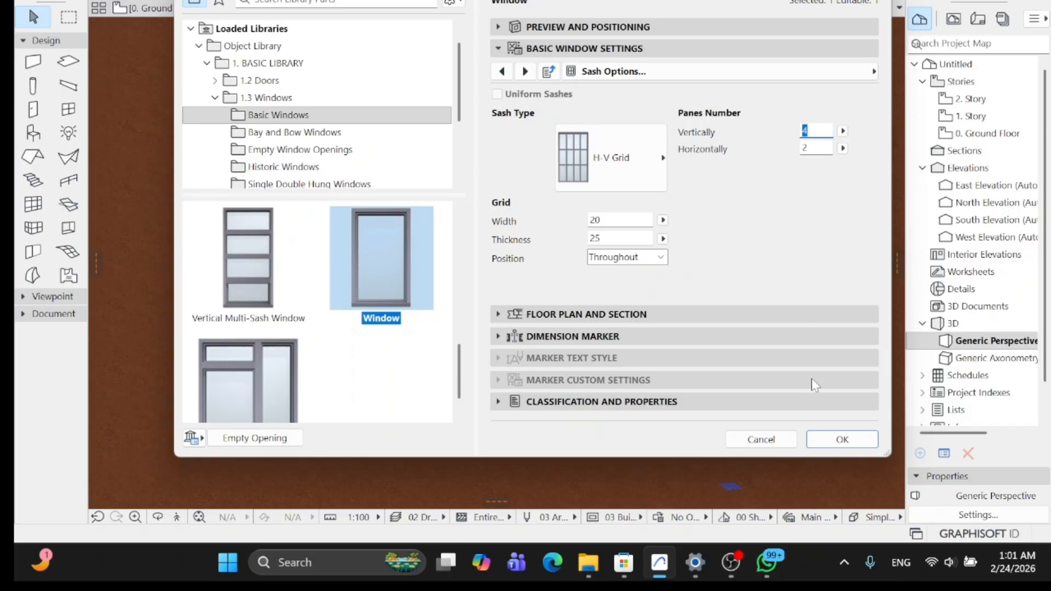
{"action": "left_click", "coordinate": [837, 441]}
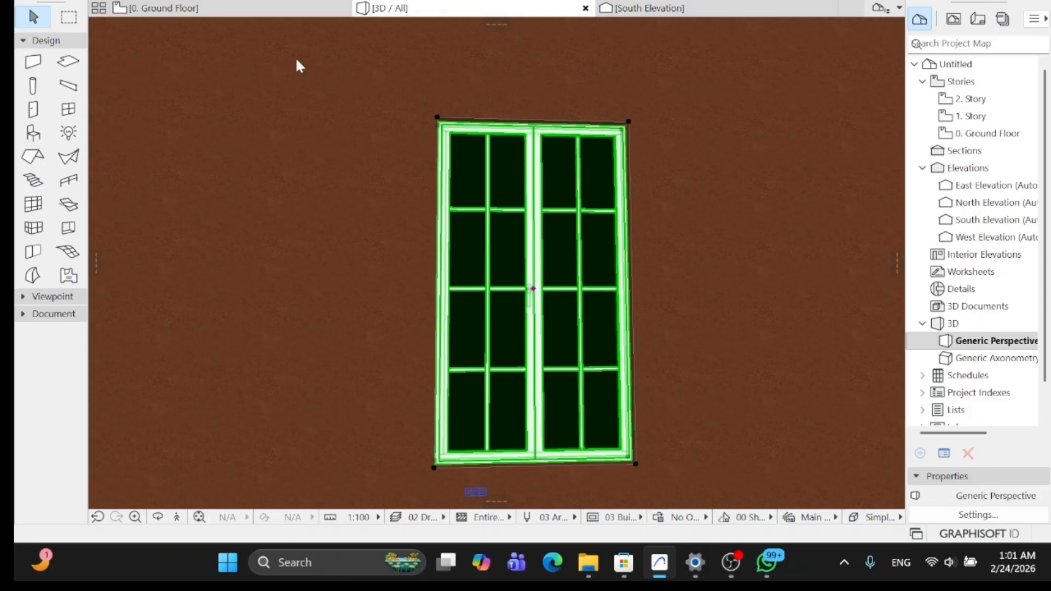
{"action": "key", "text": "ctrl+t"}
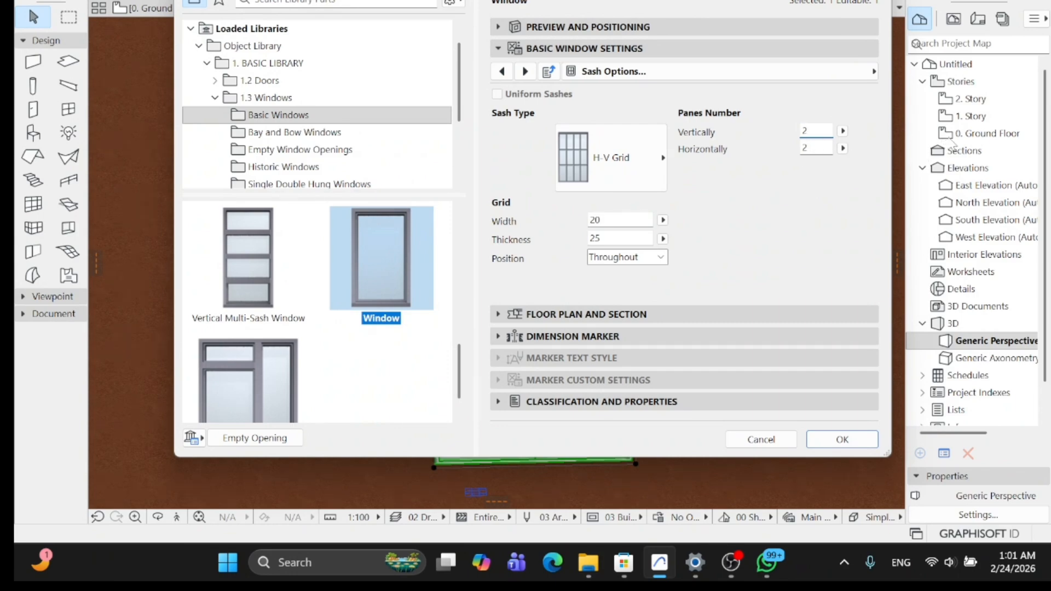
{"action": "left_click", "coordinate": [854, 439]}
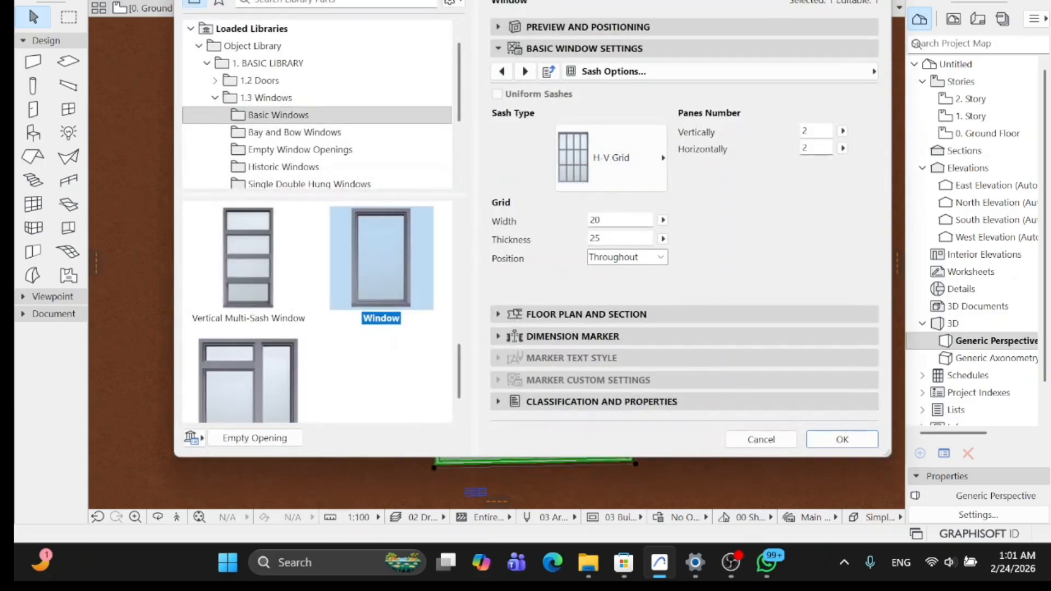
Increase the grid width in the window's sash options to make the dividing bars much wider.
{"action": "left_click", "coordinate": [605, 220]}
{"action": "key", "text": "Tab"}
{"action": "left_click", "coordinate": [826, 441]}
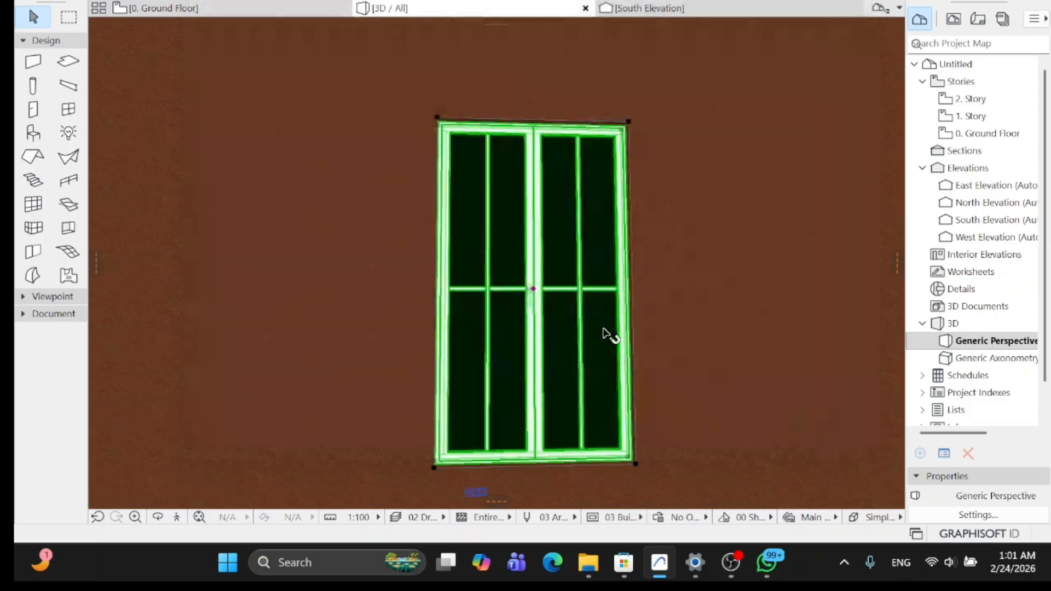
{"action": "key", "text": "Escape"}
{"action": "scroll", "coordinate": [563, 349], "scroll_direction": "up", "scroll_amount": 3}
{"action": "scroll", "coordinate": [542, 353], "scroll_direction": "down", "scroll_amount": 8}
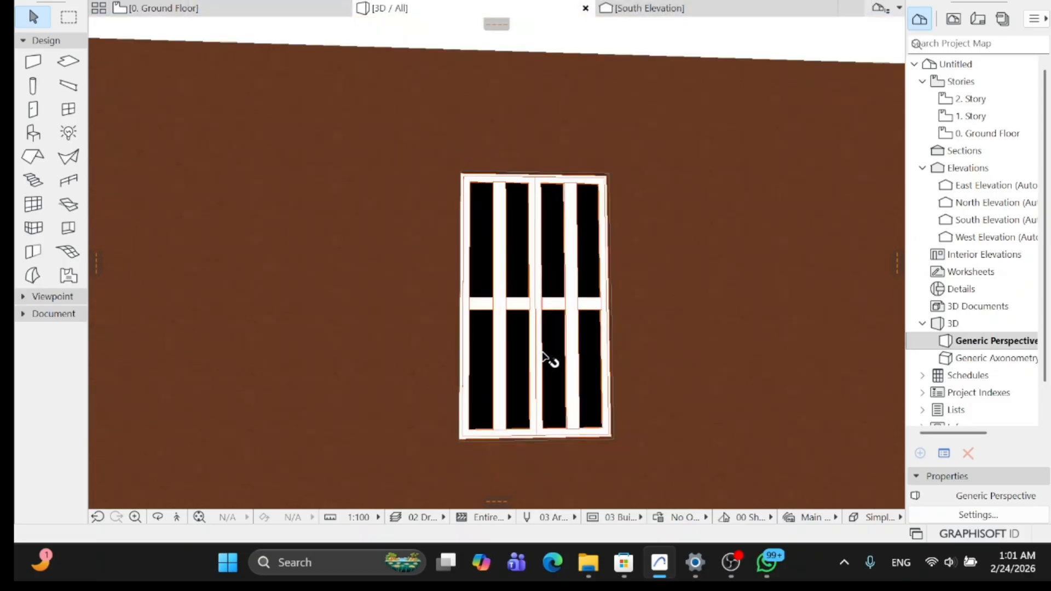
Undo the last change to the window's sash grid width.
{"action": "scroll", "coordinate": [544, 356], "scroll_direction": "up", "scroll_amount": 5}
{"action": "left_click", "coordinate": [551, 356]}
{"action": "left_click", "coordinate": [553, 345]}
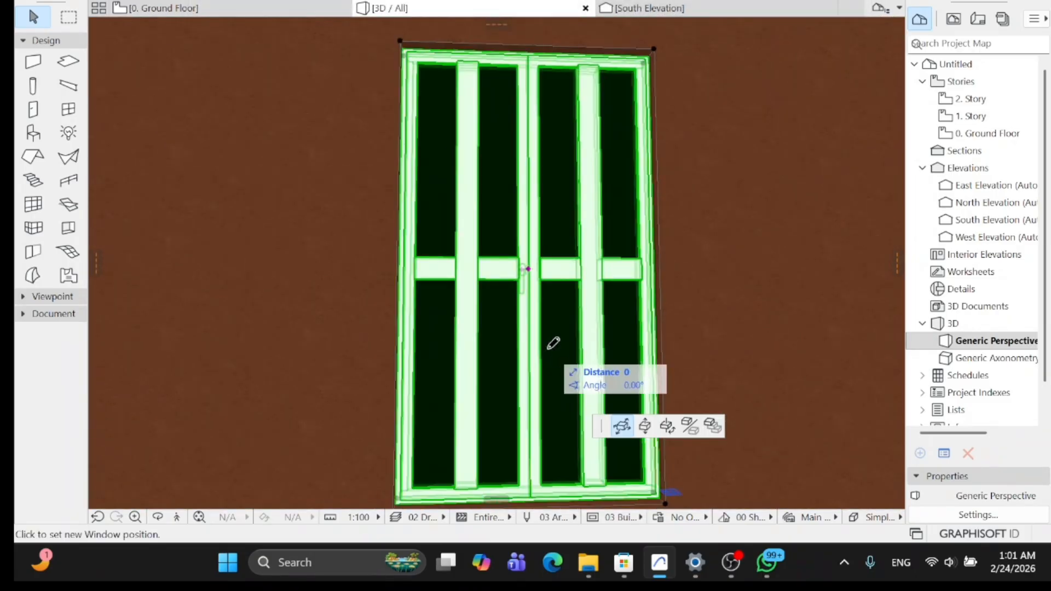
{"action": "key", "text": "Escape"}
{"action": "key", "text": "Escape"}
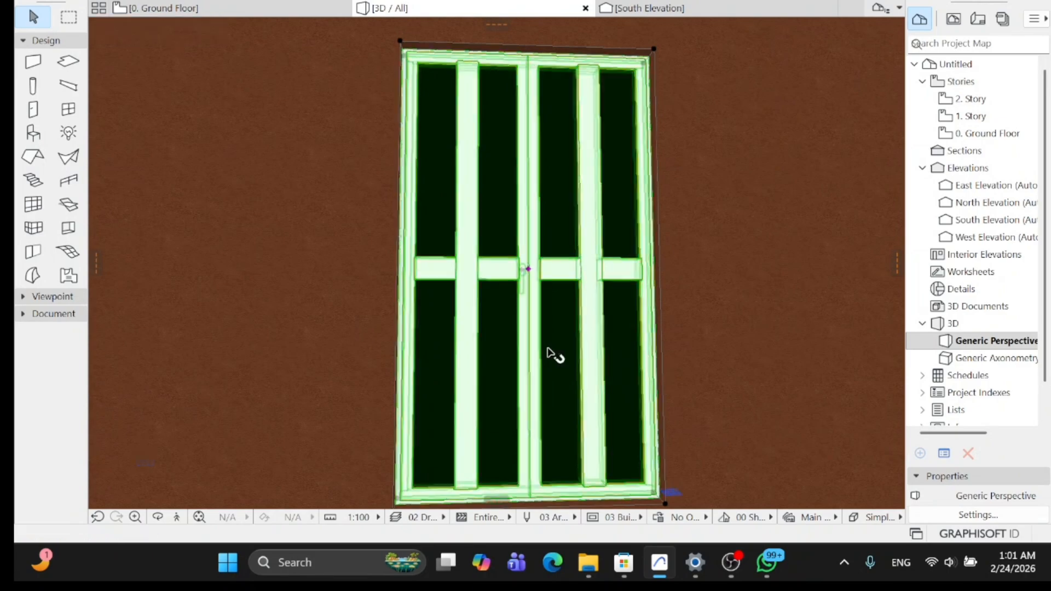
{"action": "key", "text": "ctrl+z"}
{"action": "key", "text": "ctrl+z"}
{"action": "key", "text": "ctrl+z"}
{"action": "key", "text": "ctrl+z"}
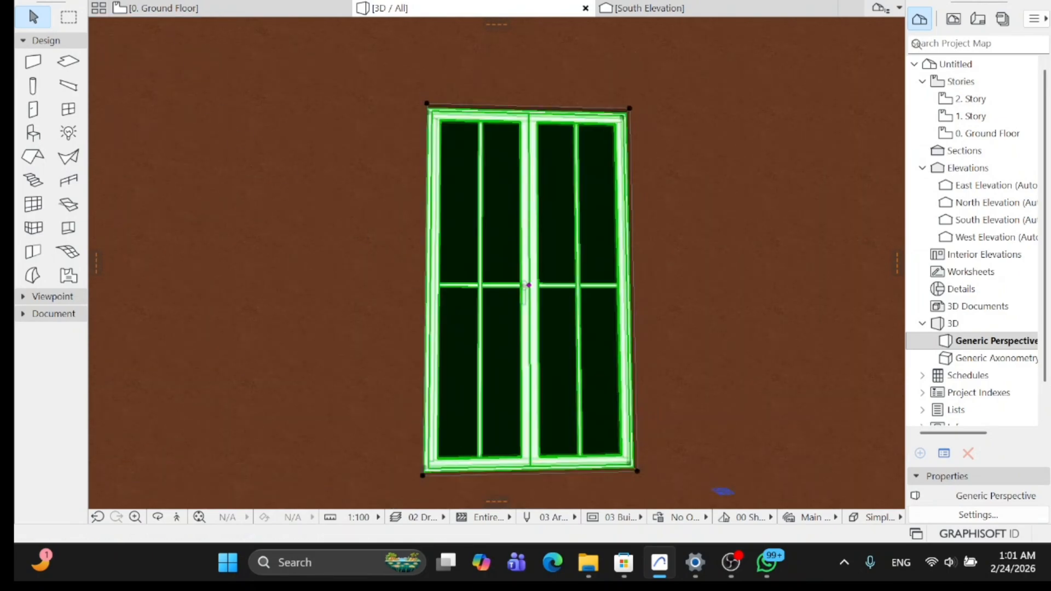
Review the window's frame widths, shape and nominal size settings, and close the settings without applying changes.
{"action": "key", "text": "ctrl+t"}
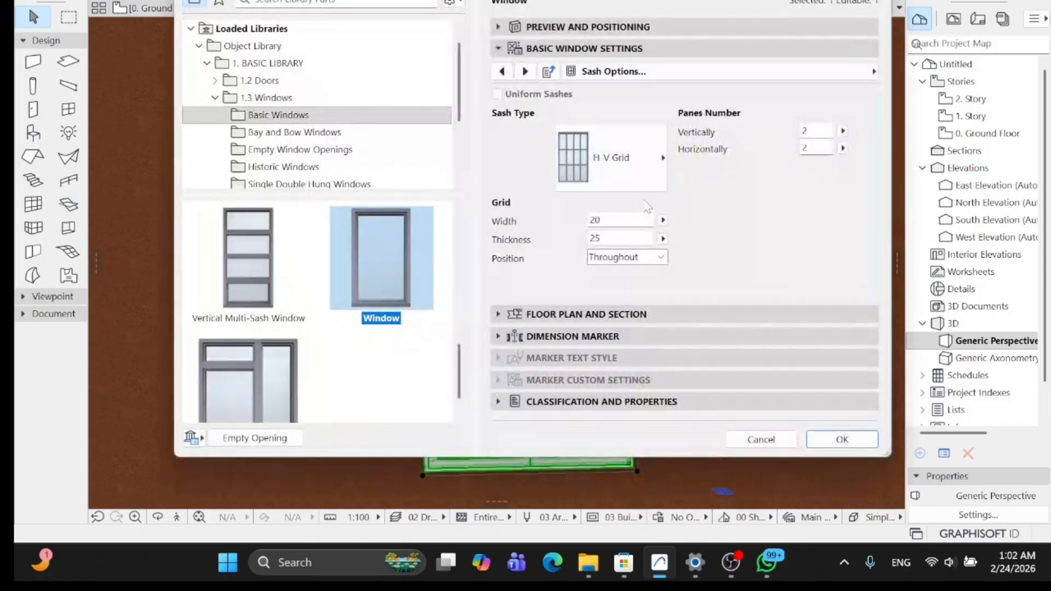
{"action": "left_click", "coordinate": [501, 70]}
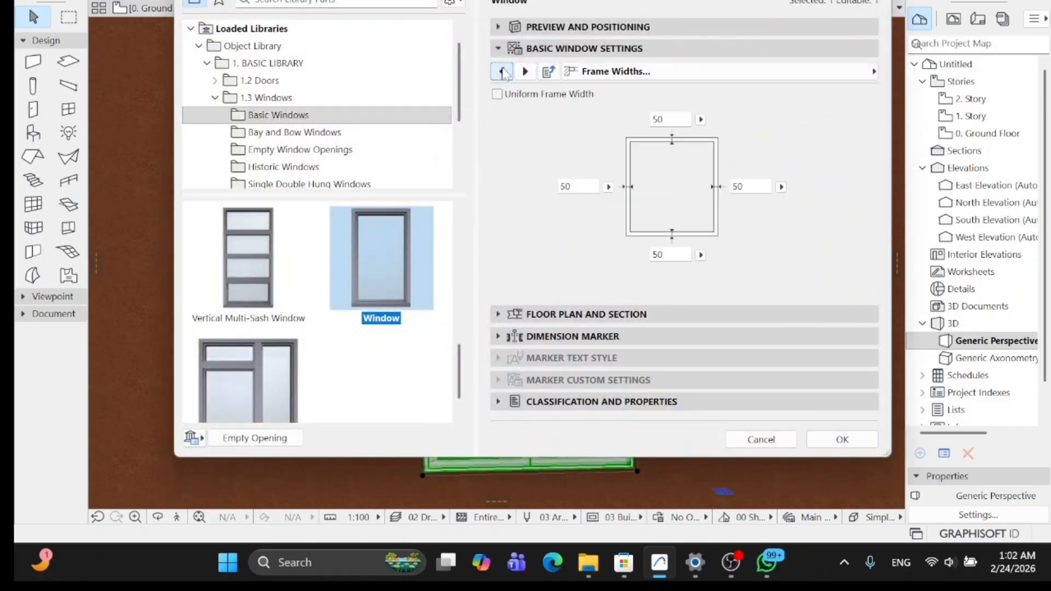
{"action": "left_click", "coordinate": [501, 70]}
{"action": "left_click", "coordinate": [502, 70]}
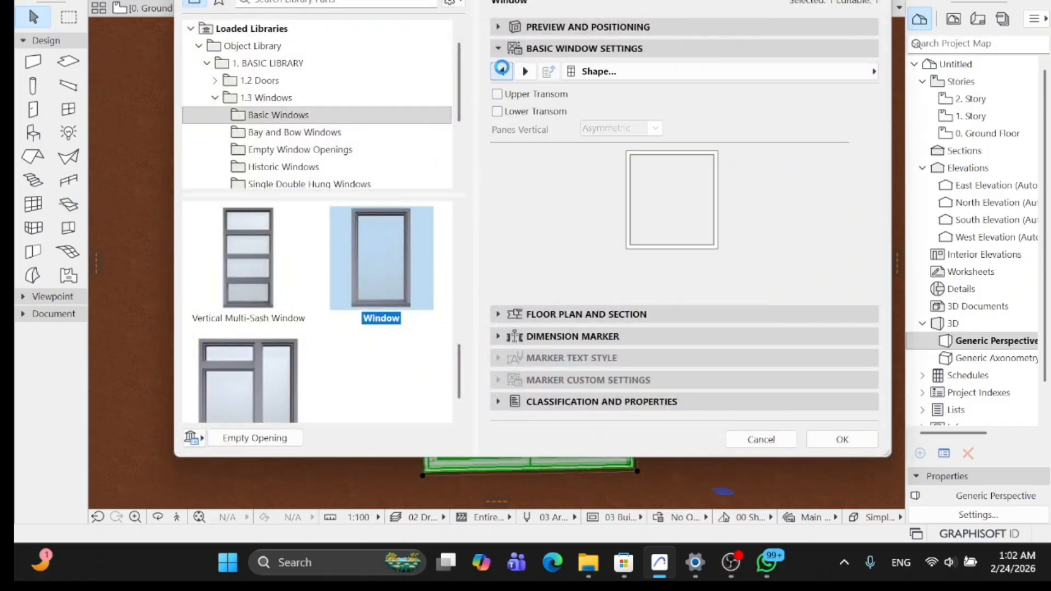
{"action": "left_click", "coordinate": [501, 70]}
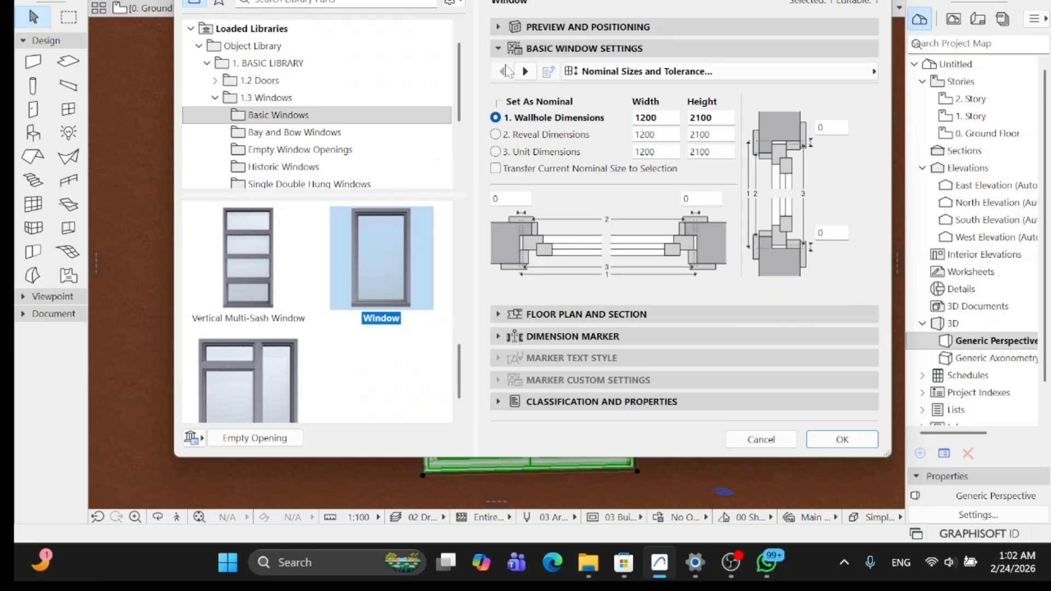
{"action": "left_click", "coordinate": [525, 71]}
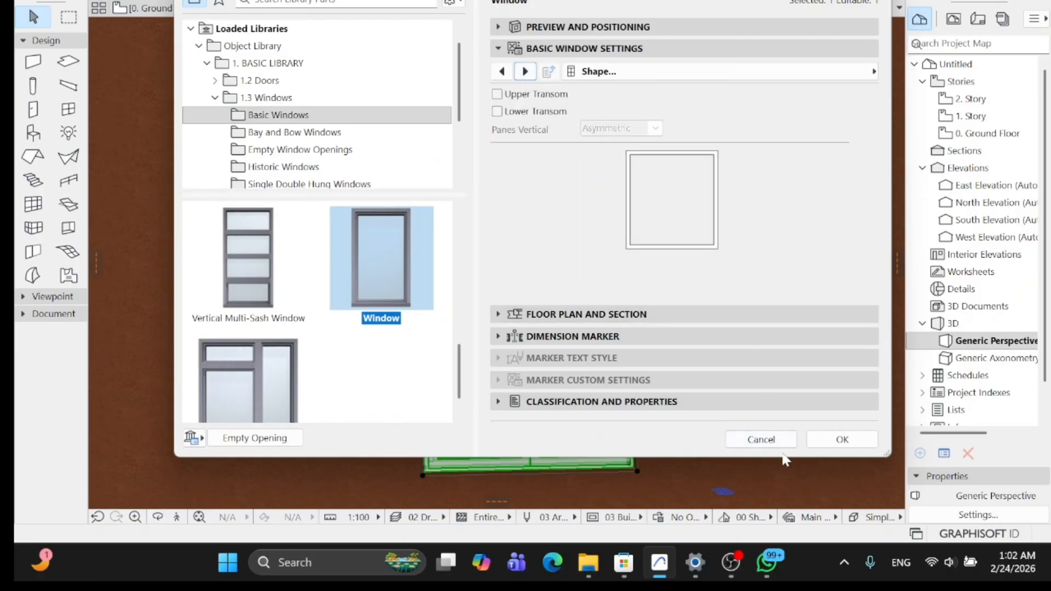
{"action": "left_click", "coordinate": [762, 437]}
On the ground floor plan, draw a vertical wall crossing the existing horizontal wall near its west end.
{"action": "scroll", "coordinate": [740, 370], "scroll_direction": "down", "scroll_amount": 5}
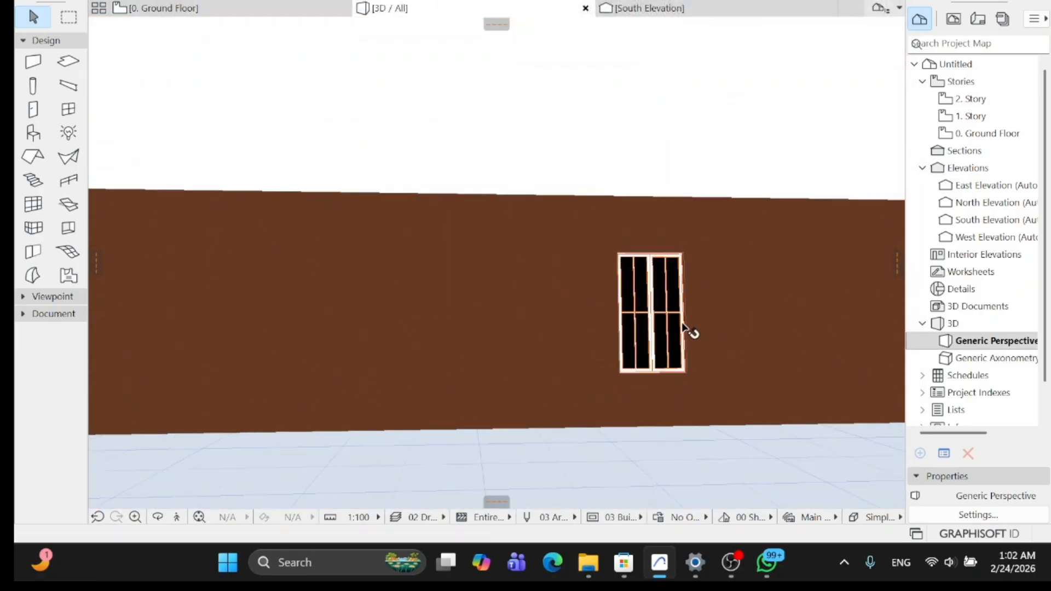
{"action": "scroll", "coordinate": [613, 329], "scroll_direction": "down", "scroll_amount": 2}
{"action": "key", "text": "F2"}
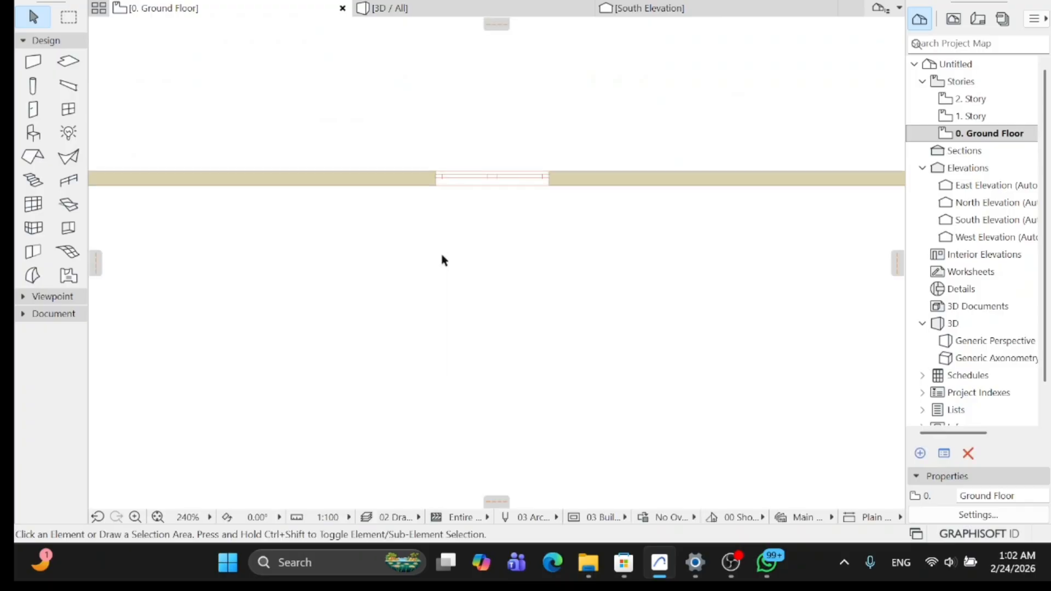
{"action": "scroll", "coordinate": [443, 260], "scroll_direction": "down", "scroll_amount": 6}
{"action": "scroll", "coordinate": [467, 296], "scroll_direction": "up", "scroll_amount": 2}
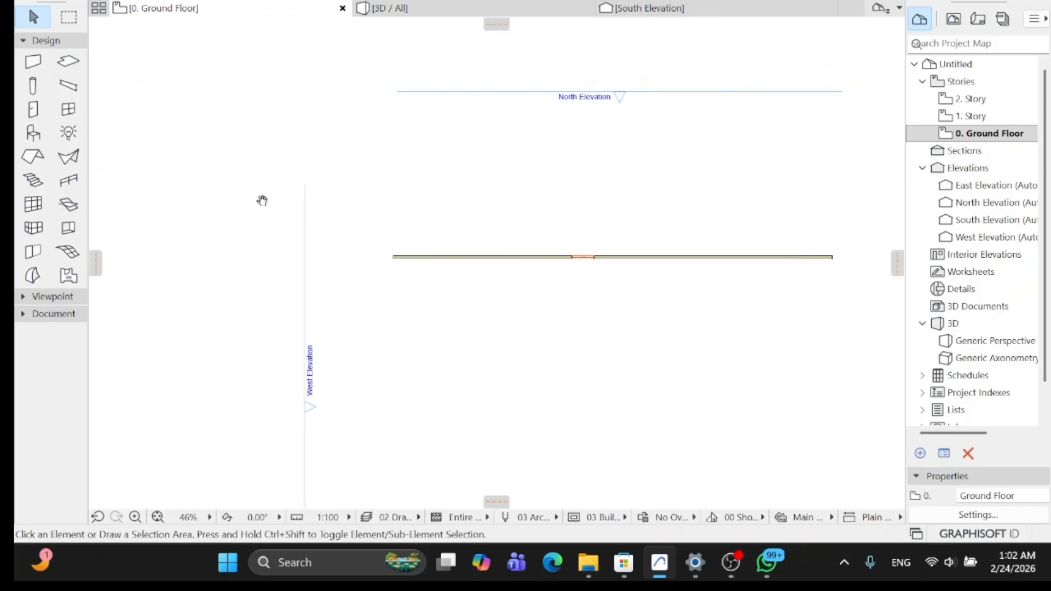
{"action": "left_click", "coordinate": [34, 62]}
{"action": "left_click", "coordinate": [421, 203]}
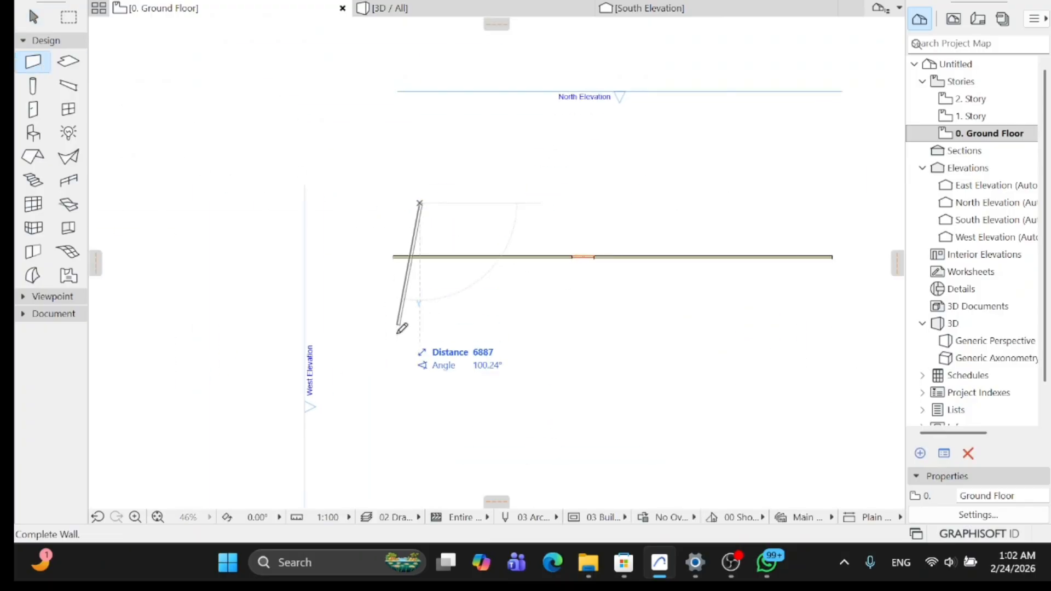
{"action": "left_click", "coordinate": [421, 412]}
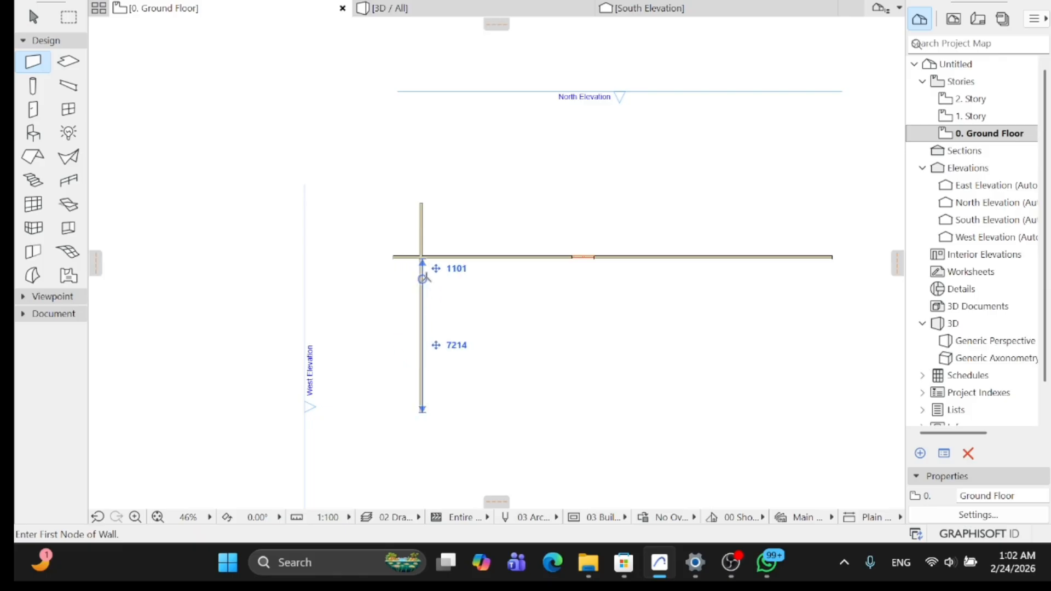
{"action": "key", "text": "Escape"}
{"action": "left_click", "coordinate": [410, 259]}
{"action": "key", "text": "Escape"}
Trim the overhanging ends of the horizontal and vertical walls where they cross to form a clean upper corner.
{"action": "scroll", "coordinate": [407, 268], "scroll_direction": "up", "scroll_amount": 5}
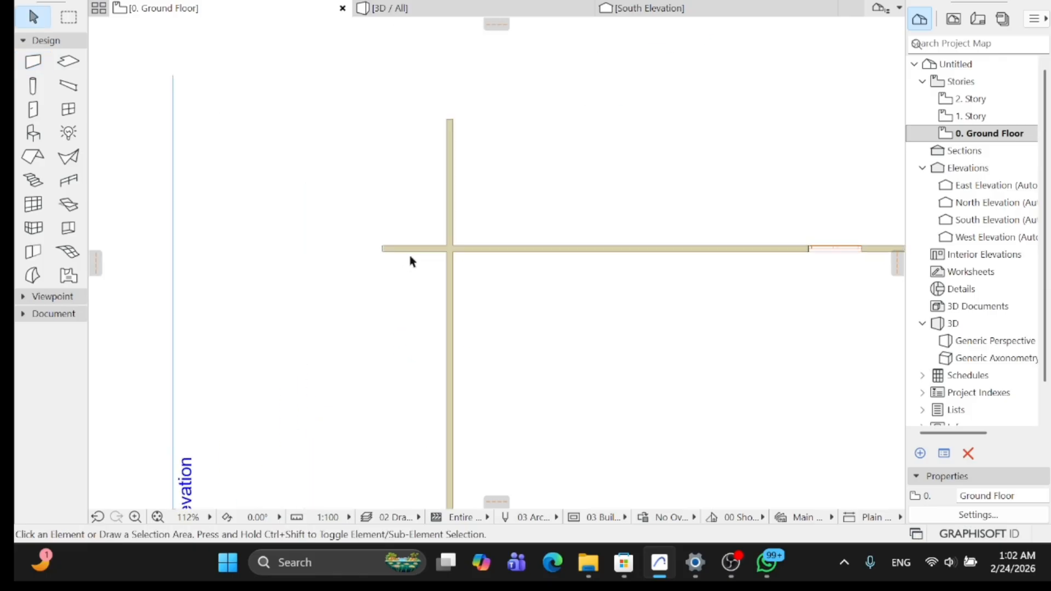
{"action": "left_click", "coordinate": [430, 247], "text": "ctrl"}
{"action": "left_click", "coordinate": [461, 206], "text": "ctrl"}
{"action": "scroll", "coordinate": [438, 345], "scroll_direction": "down", "scroll_amount": 5}
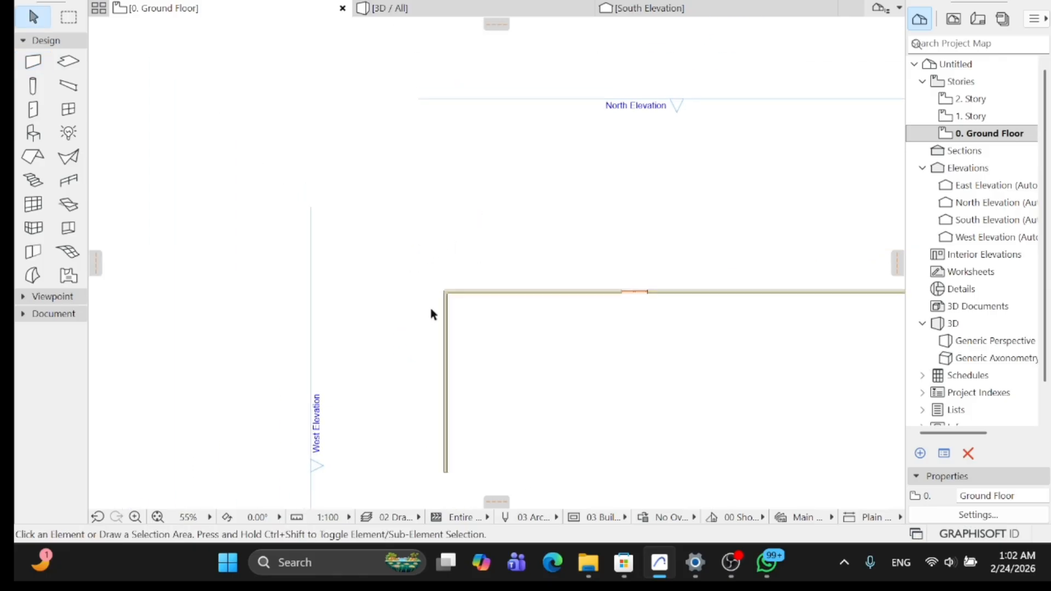
Draw a second horizontal wall across the lower part of the vertical wall, parallel to the wall with the window.
{"action": "scroll", "coordinate": [444, 348], "scroll_direction": "up", "scroll_amount": 3}
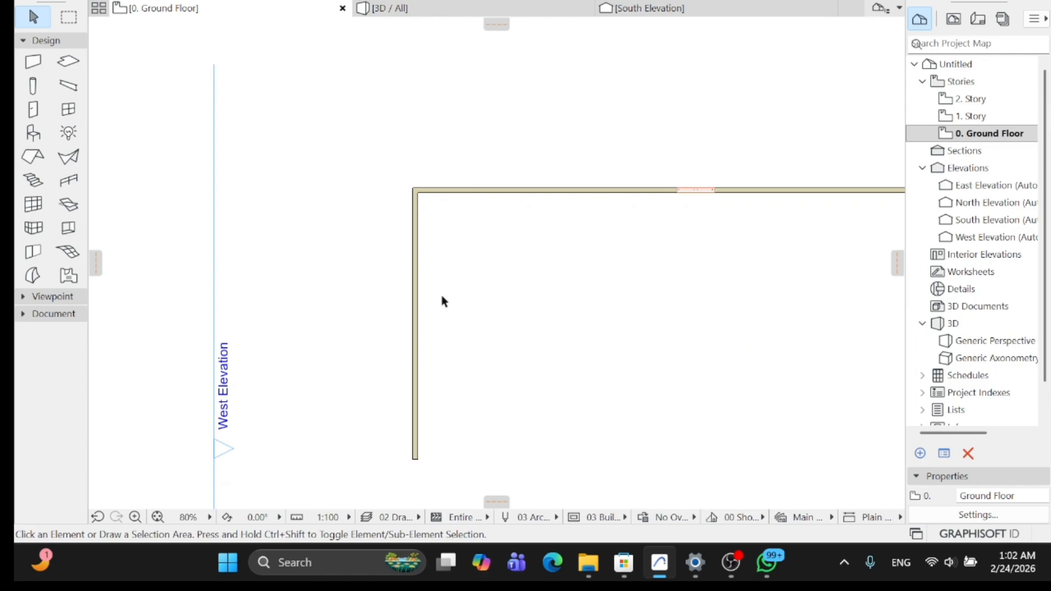
{"action": "scroll", "coordinate": [409, 378], "scroll_direction": "down", "scroll_amount": 3}
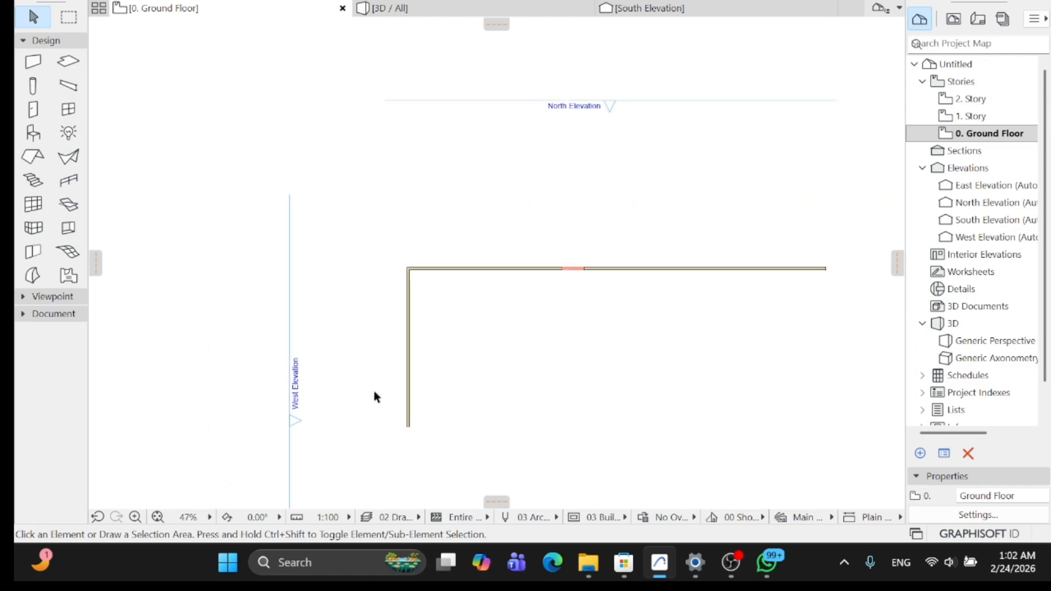
{"action": "left_click", "coordinate": [33, 62]}
{"action": "left_click", "coordinate": [377, 383]}
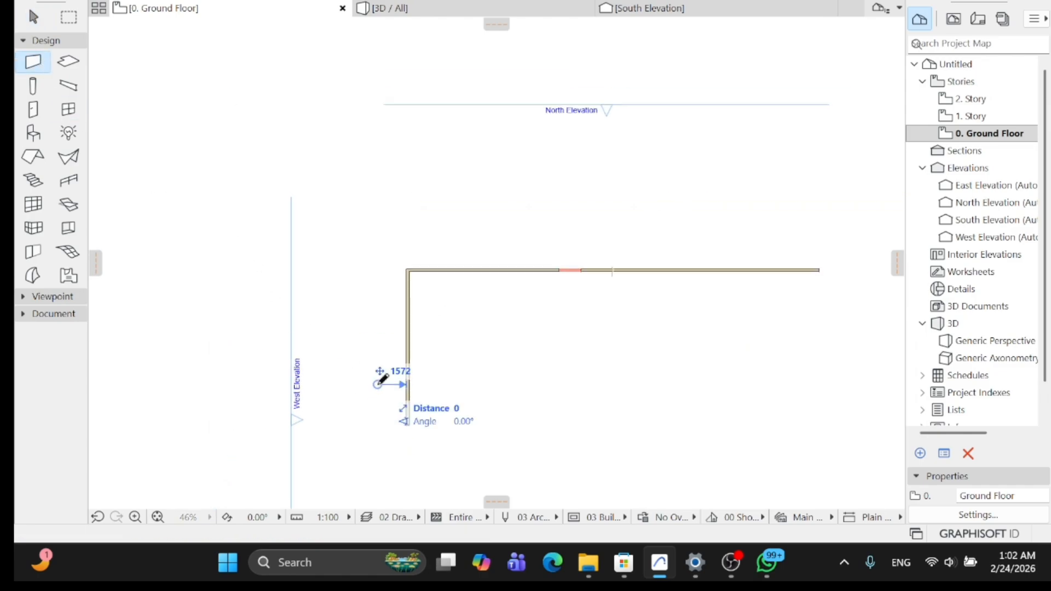
{"action": "left_click", "coordinate": [636, 382]}
{"action": "key", "text": "Escape"}
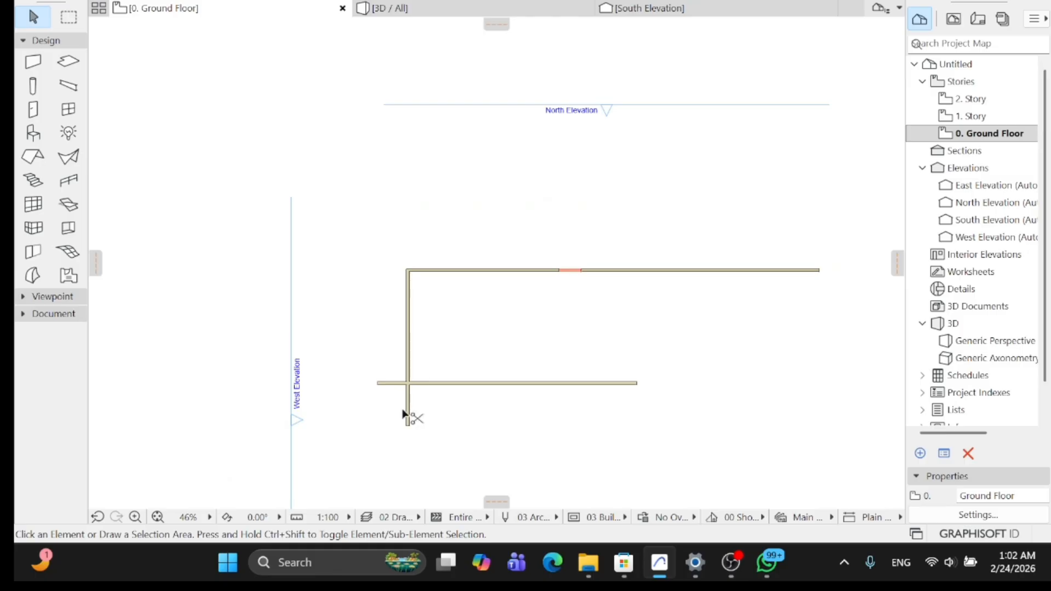
Trim the overhanging ends of the vertical wall and the new horizontal wall to form a clean lower corner.
{"action": "left_click", "coordinate": [406, 410], "text": "ctrl"}
{"action": "left_click", "coordinate": [386, 384], "text": "ctrl"}
{"action": "scroll", "coordinate": [460, 415], "scroll_direction": "up", "scroll_amount": 6}
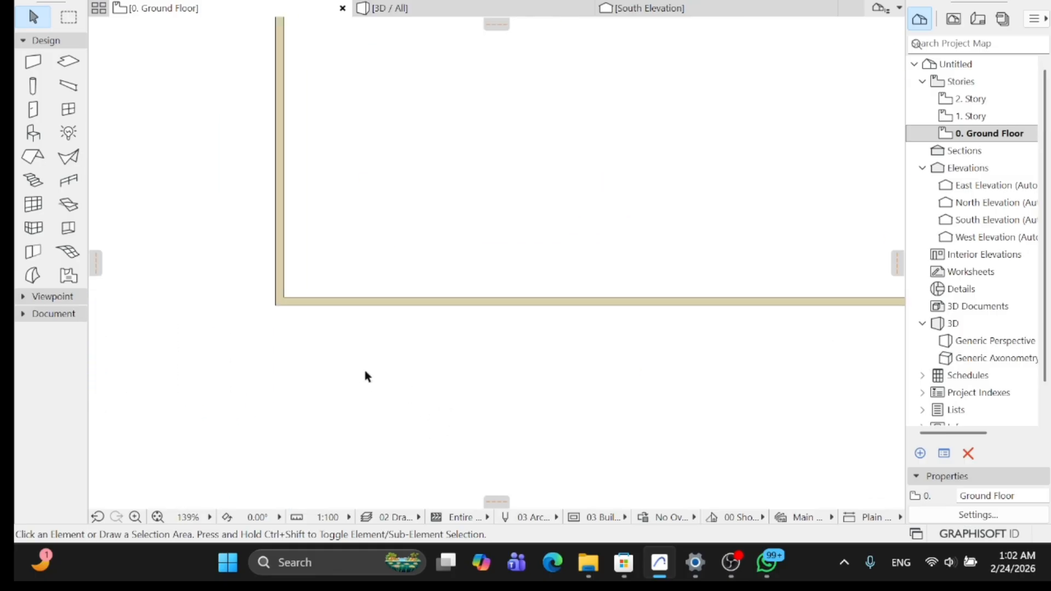
Place a Fixed Glass Corner Window at the lower corner where the vertical and horizontal walls meet.
{"action": "scroll", "coordinate": [276, 281], "scroll_direction": "up", "scroll_amount": 1}
{"action": "middle_click_drag", "start_coordinate": [310, 288], "coordinate": [414, 285]}
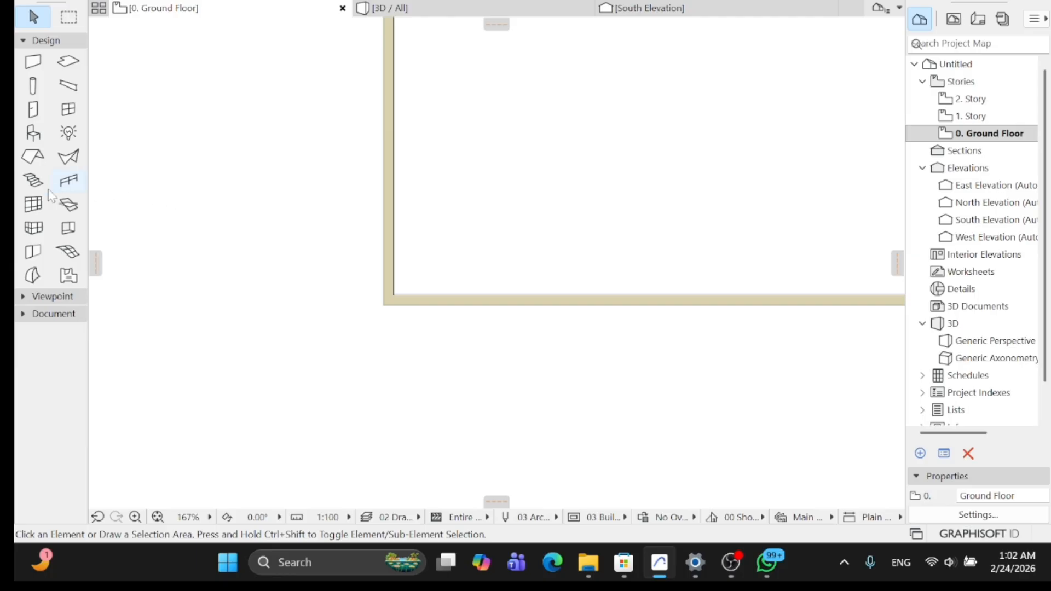
{"action": "left_click", "coordinate": [46, 232]}
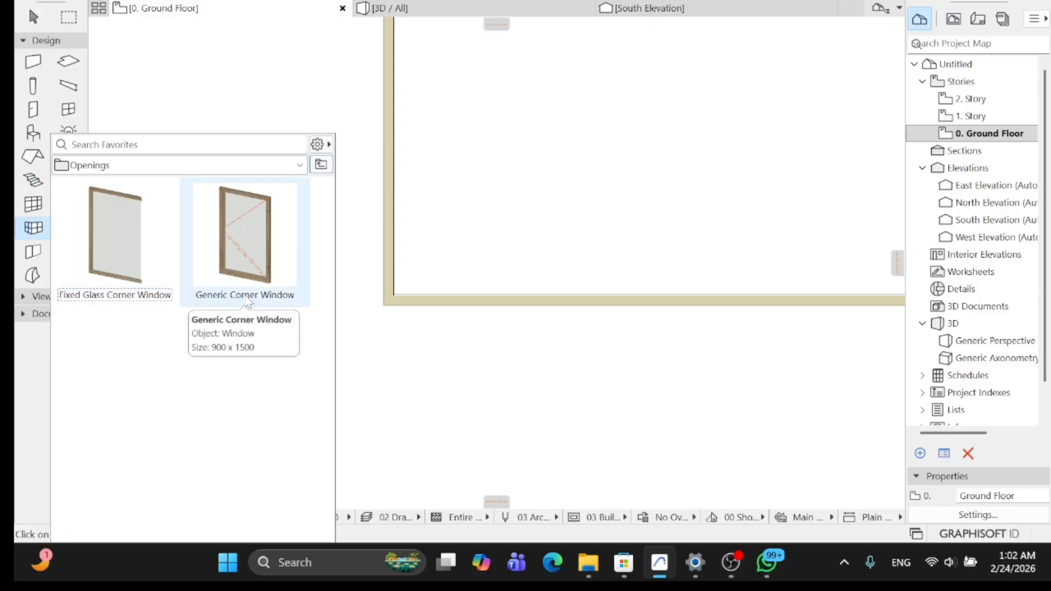
{"action": "left_click", "coordinate": [139, 262]}
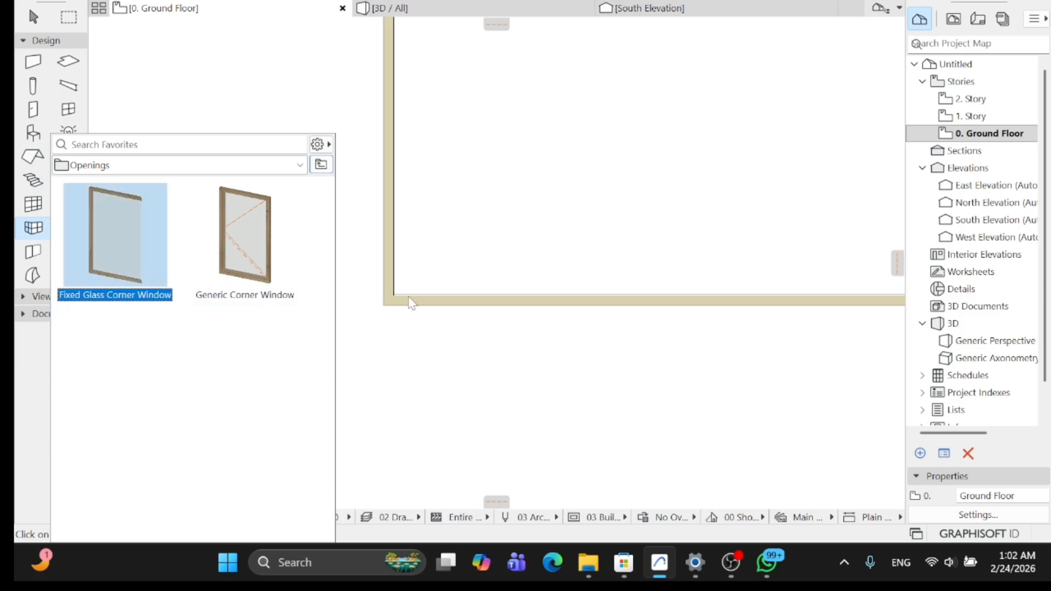
{"action": "double_click", "coordinate": [146, 251]}
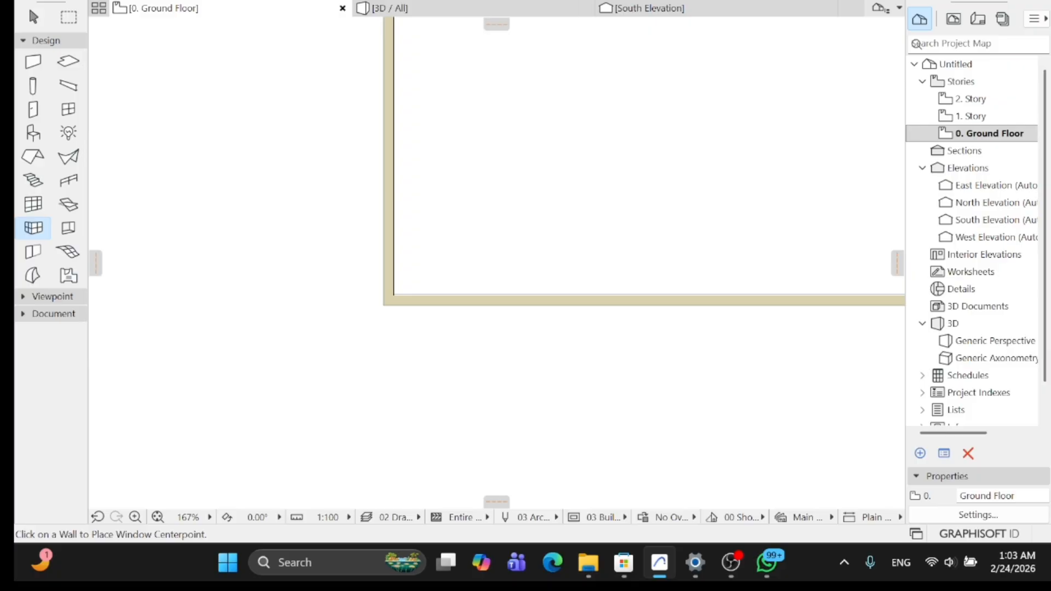
{"action": "left_click", "coordinate": [452, 307]}
{"action": "left_click", "coordinate": [452, 306]}
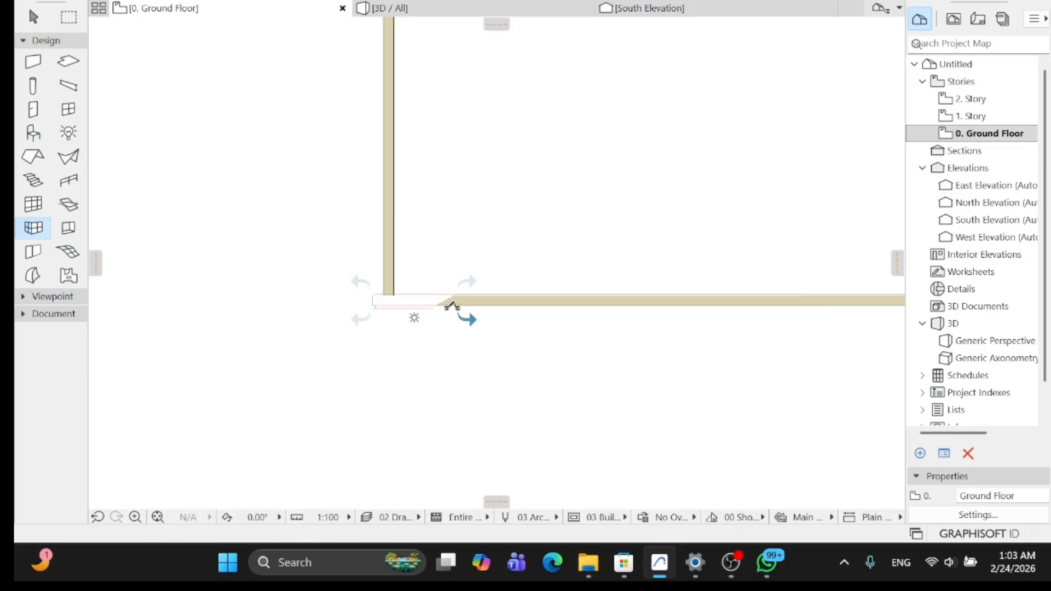
{"action": "key", "text": "Escape"}
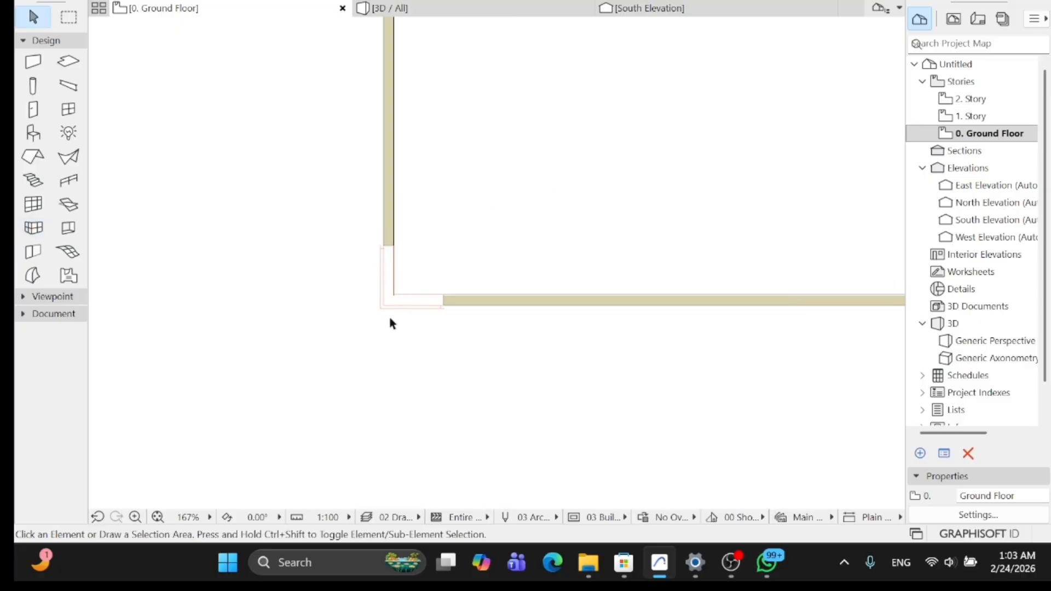
Examine the corner window in 3D from outside the building corner, looking through its glass at the opposite wall.
{"action": "key", "text": "F3"}
{"action": "scroll", "coordinate": [465, 339], "scroll_direction": "down", "scroll_amount": 1}
{"action": "middle_click_drag", "start_coordinate": [365, 334], "coordinate": [527, 337]}
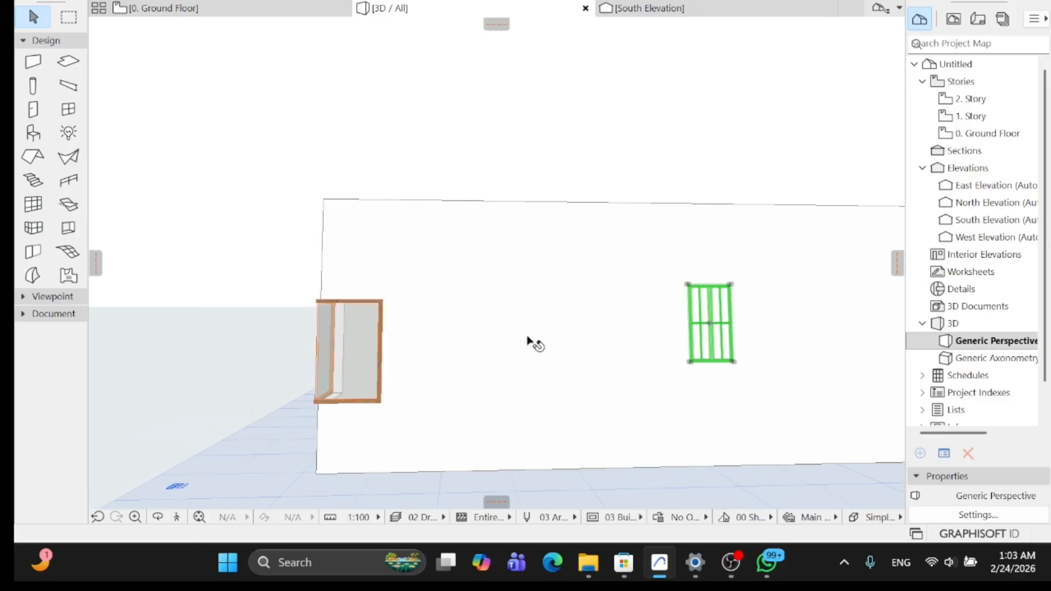
{"action": "left_click", "coordinate": [158, 517]}
{"action": "left_click_drag", "start_coordinate": [153, 500], "coordinate": [355, 250]}
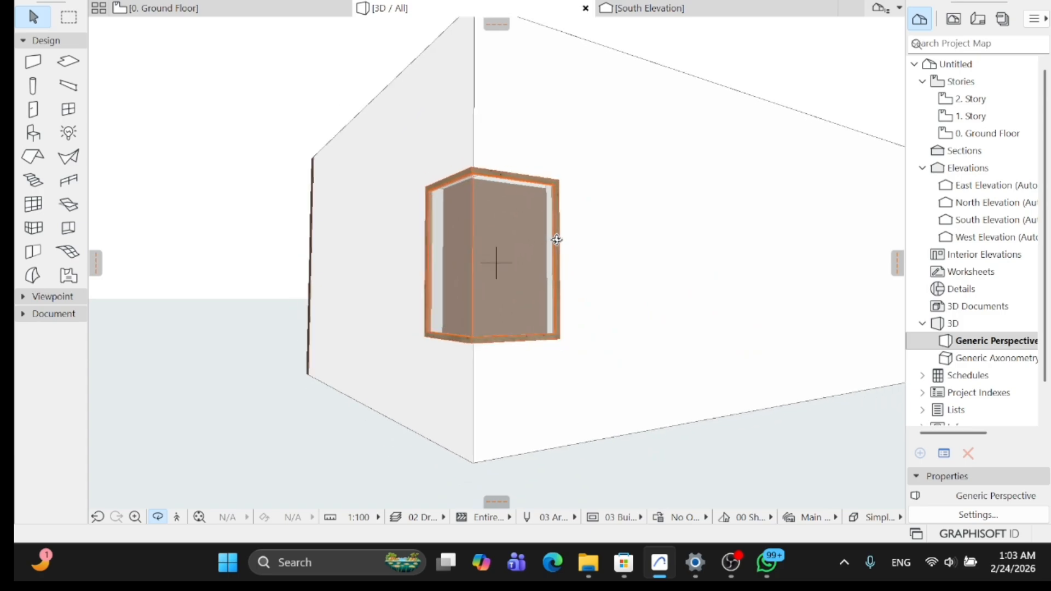
{"action": "scroll", "coordinate": [525, 219], "scroll_direction": "up", "scroll_amount": 1}
{"action": "left_click_drag", "start_coordinate": [467, 216], "coordinate": [499, 231]}
{"action": "left_click_drag", "start_coordinate": [543, 271], "coordinate": [431, 198]}
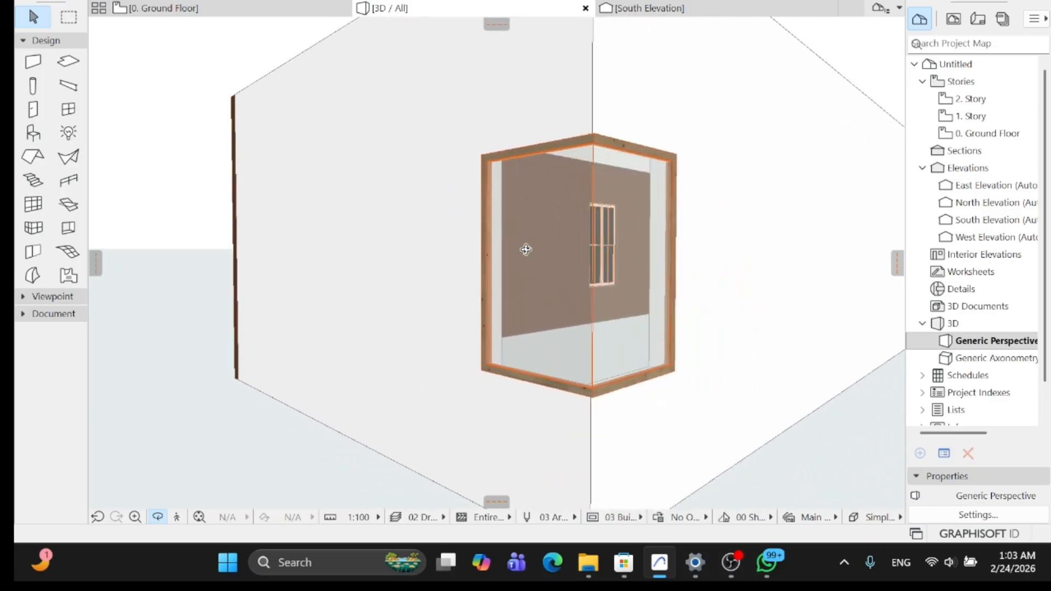
{"action": "left_click_drag", "start_coordinate": [526, 250], "coordinate": [608, 309]}
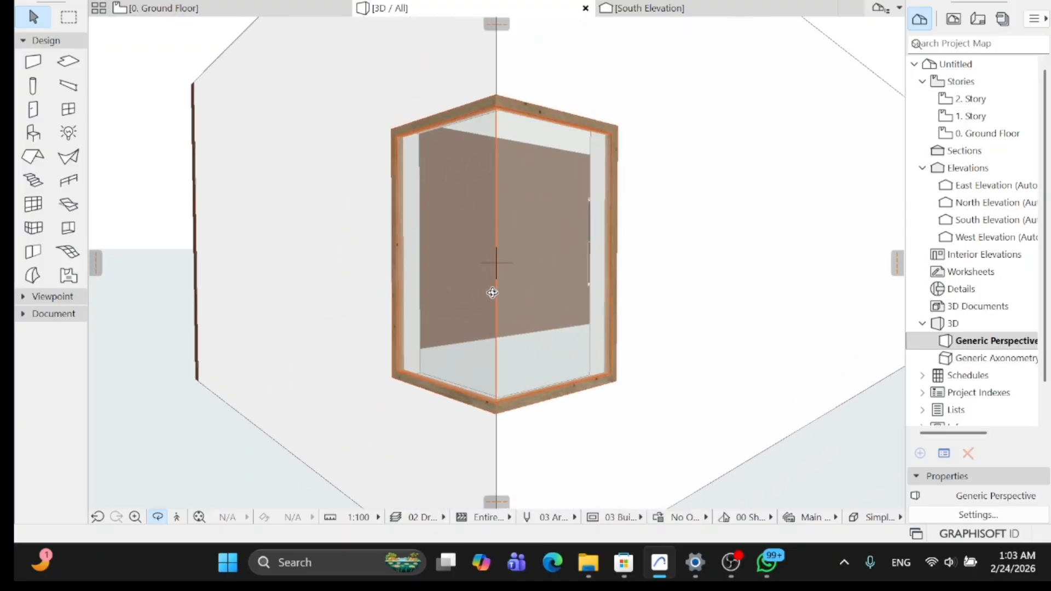
{"action": "mouse_move", "coordinate": [501, 271]}
{"action": "left_mouse_down"}
{"action": "mouse_move", "coordinate": [528, 272]}
{"action": "mouse_move", "coordinate": [498, 277]}
{"action": "mouse_move", "coordinate": [508, 271]}
{"action": "left_mouse_up"}
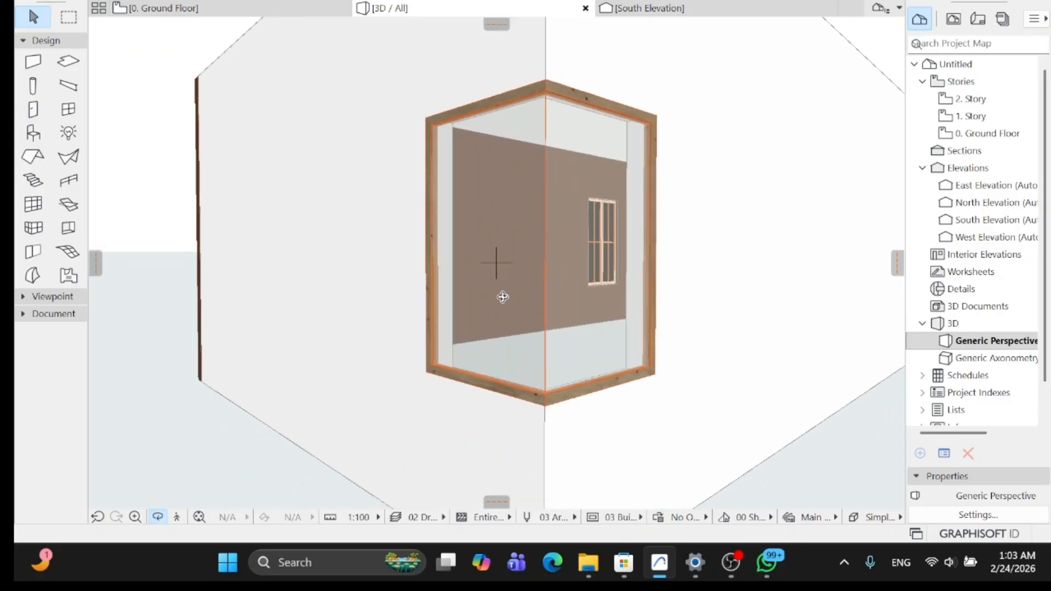
{"action": "key", "text": "Escape"}
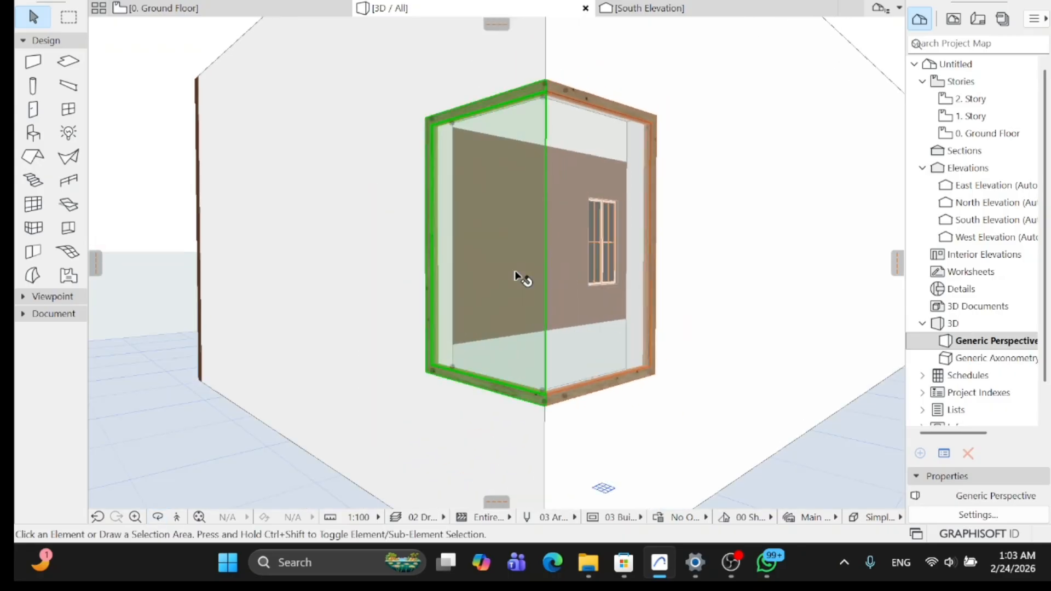
Set the glass surface of the corner window to Paint - Ivory Black in its model attributes.
{"action": "left_click", "coordinate": [562, 264]}
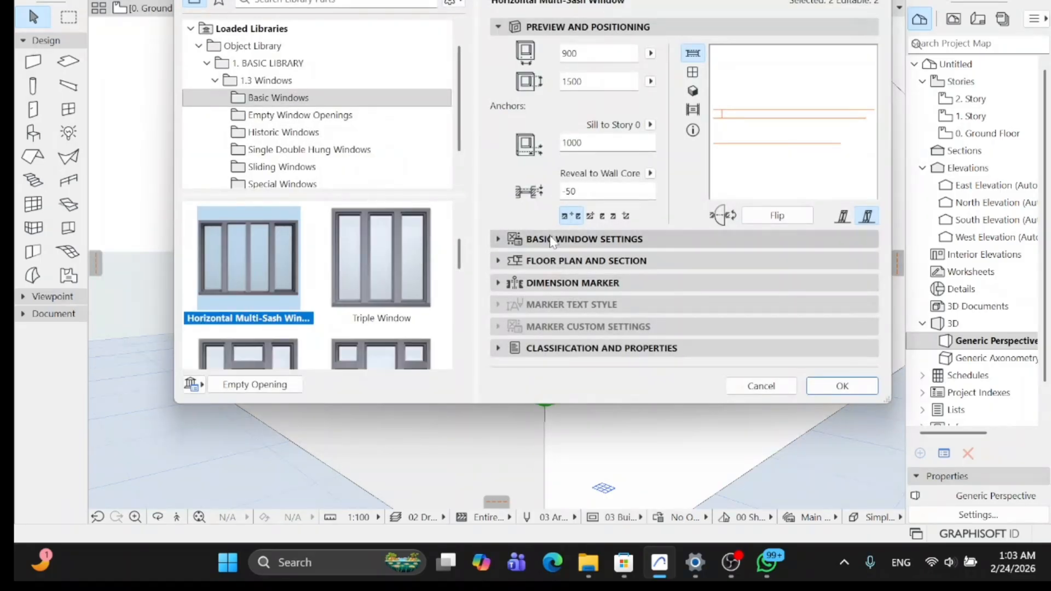
{"action": "left_click", "coordinate": [551, 240]}
{"action": "left_click", "coordinate": [525, 71]}
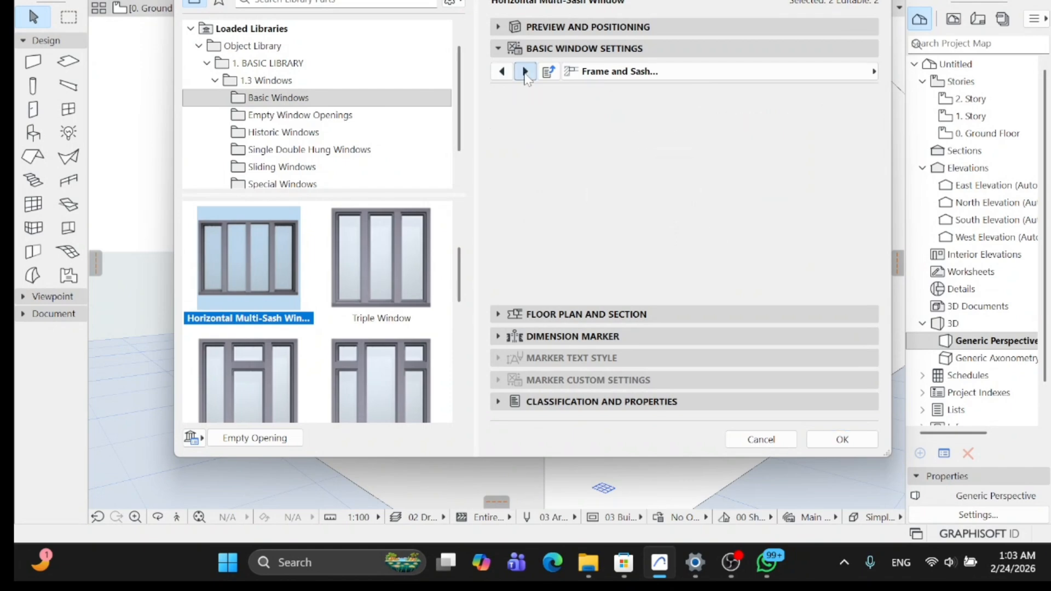
{"action": "left_click", "coordinate": [526, 71]}
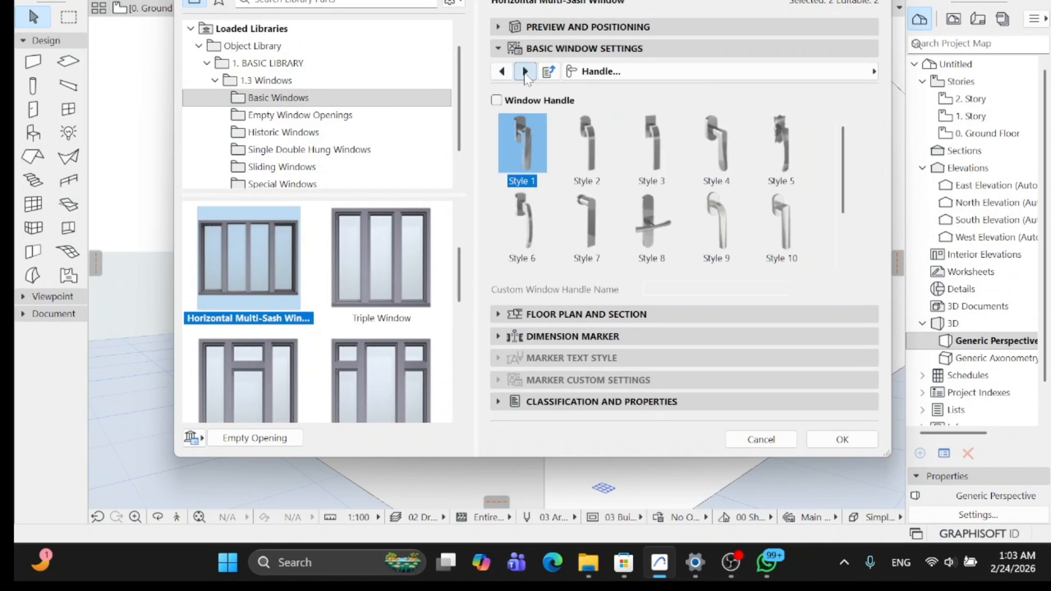
{"action": "left_click", "coordinate": [526, 72]}
{"action": "left_click", "coordinate": [525, 71]}
{"action": "left_click", "coordinate": [525, 72]}
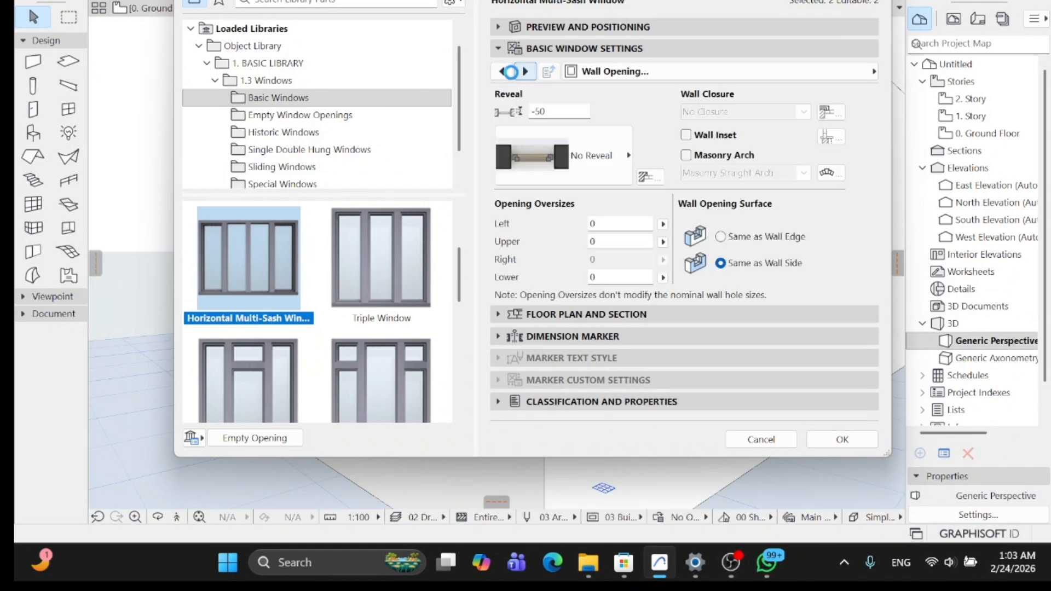
{"action": "left_click", "coordinate": [500, 72]}
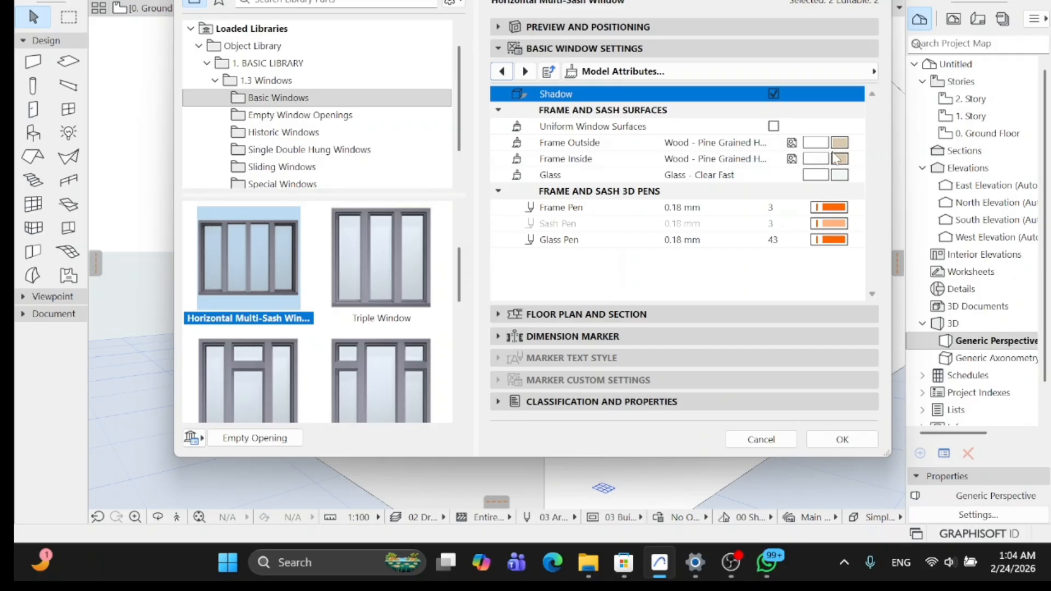
{"action": "left_click", "coordinate": [837, 175]}
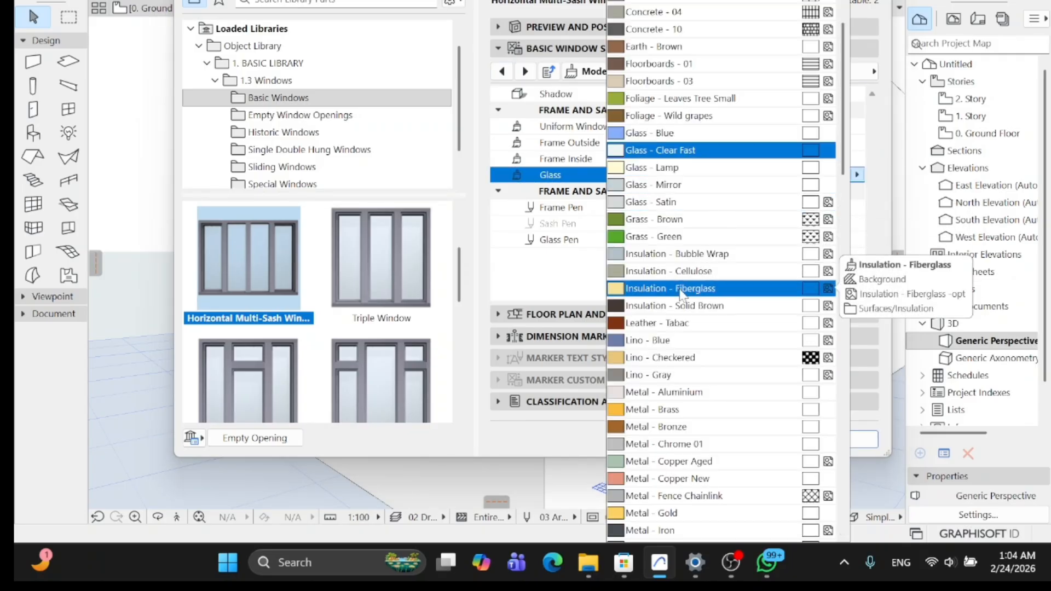
{"action": "scroll", "coordinate": [680, 294], "scroll_direction": "down", "scroll_amount": 10}
{"action": "left_click", "coordinate": [681, 321]}
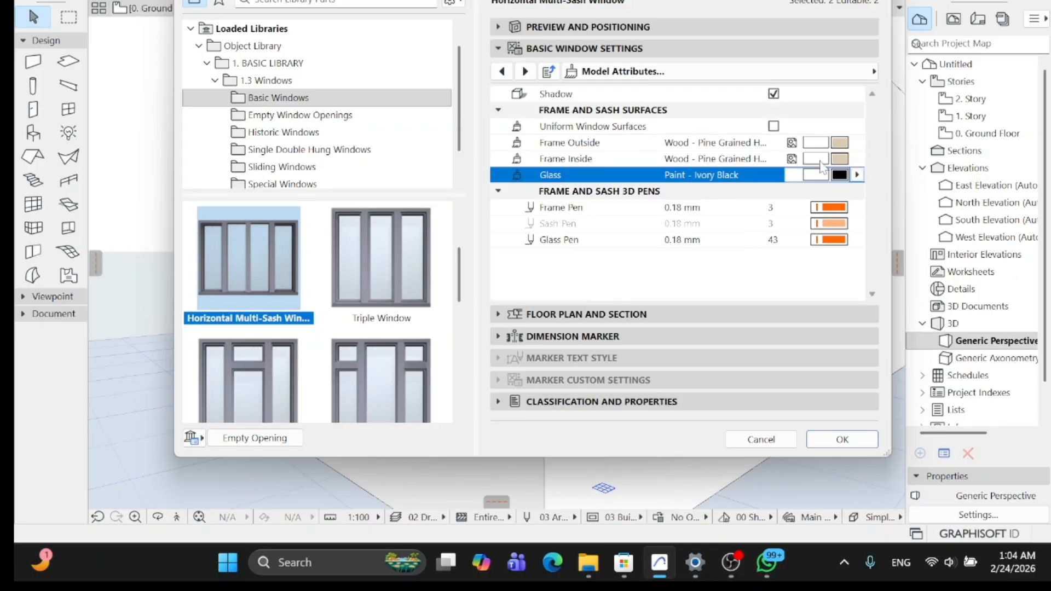
Set both the outside and inside frame surfaces of the corner window to Paint - Titanium White.
{"action": "left_click", "coordinate": [841, 142]}
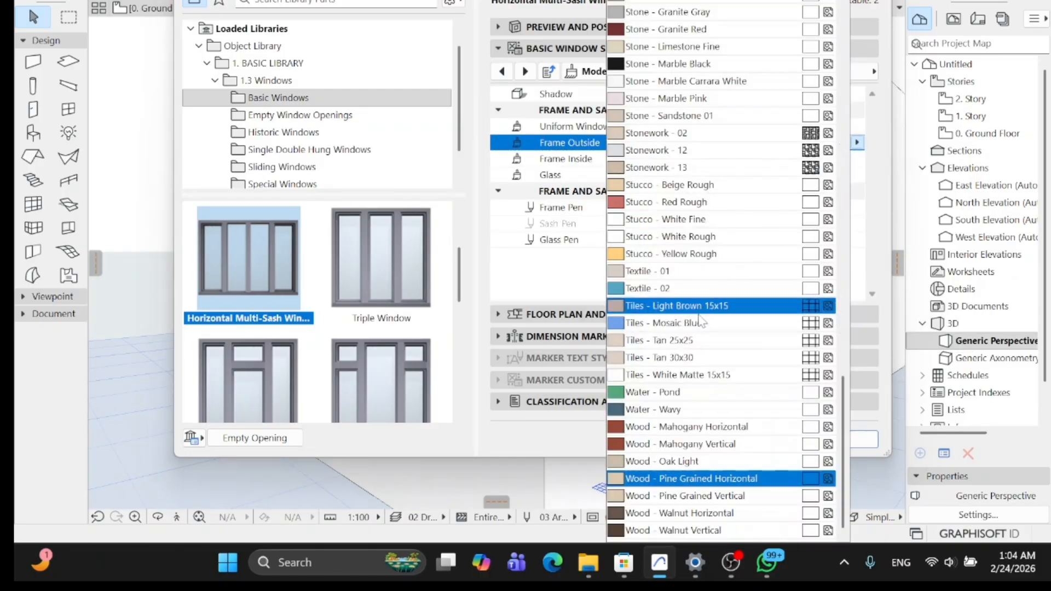
{"action": "left_click", "coordinate": [678, 219]}
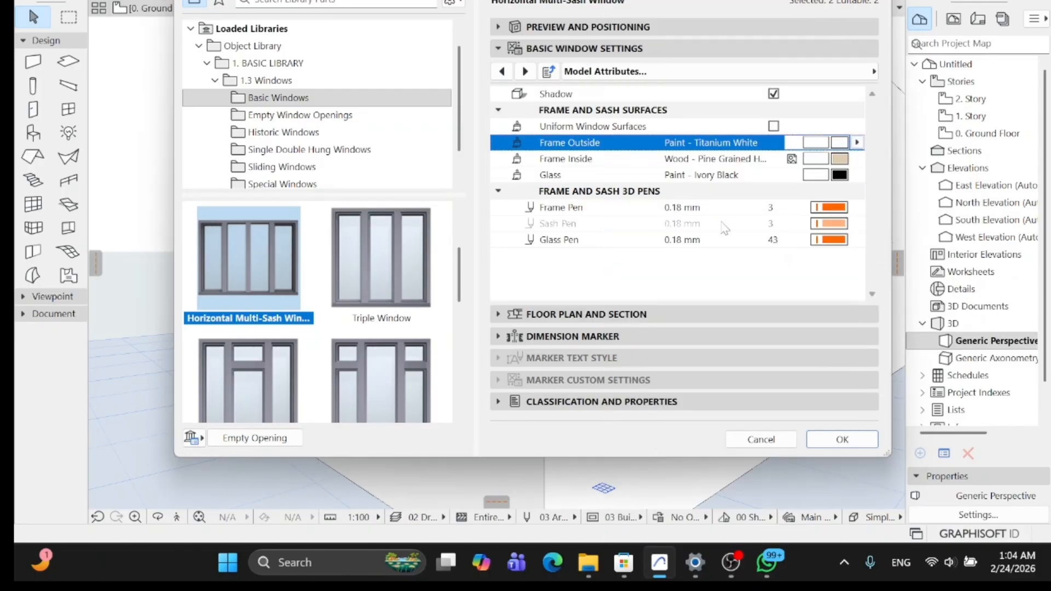
{"action": "left_click", "coordinate": [840, 159]}
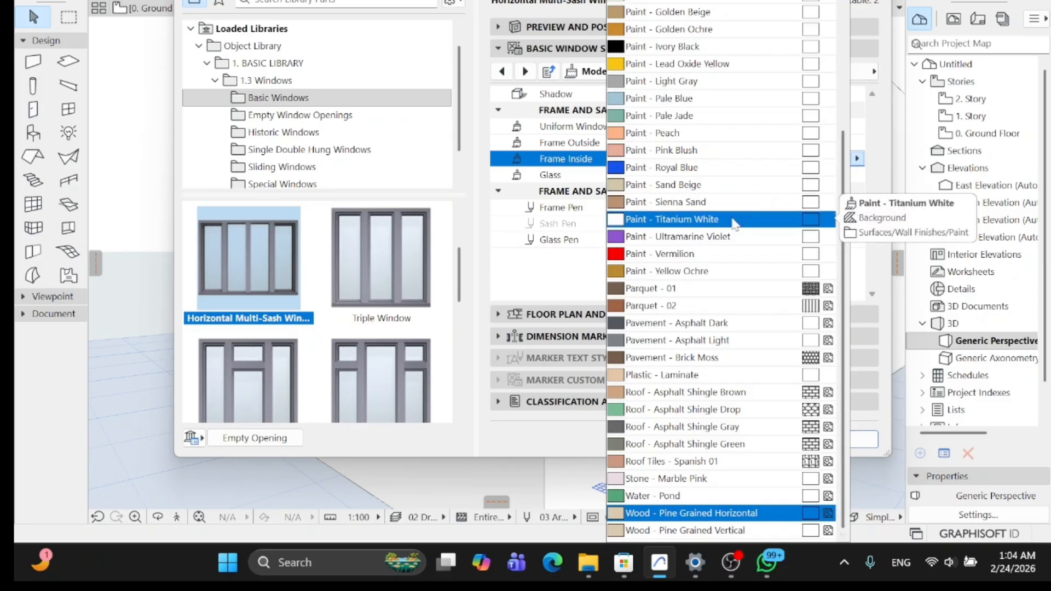
{"action": "left_click", "coordinate": [816, 221]}
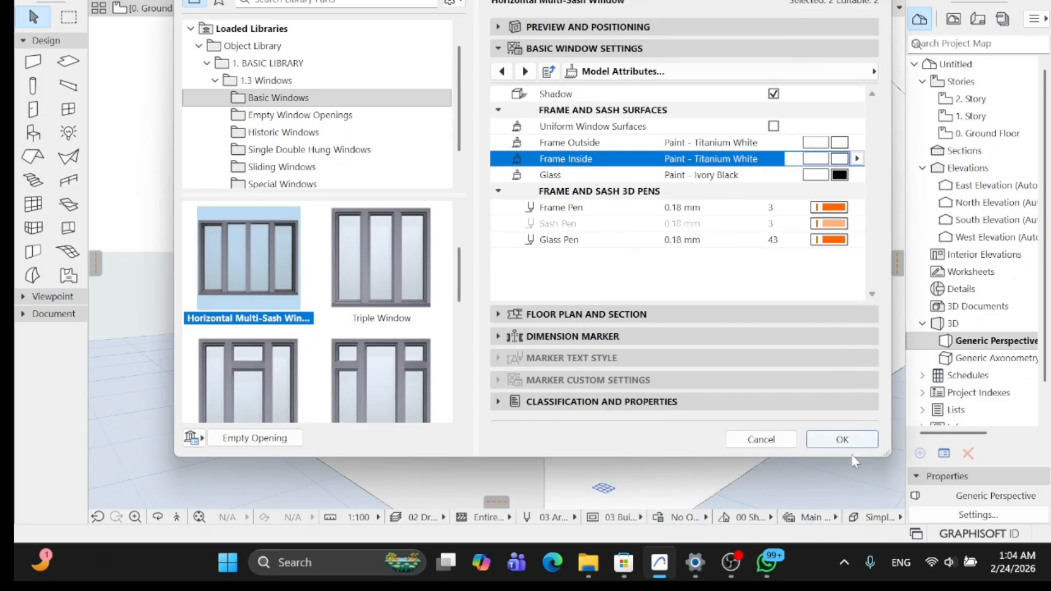
Apply the surface settings to the corner window and inspect its glass and frame up close in 3D.
{"action": "left_click", "coordinate": [842, 441]}
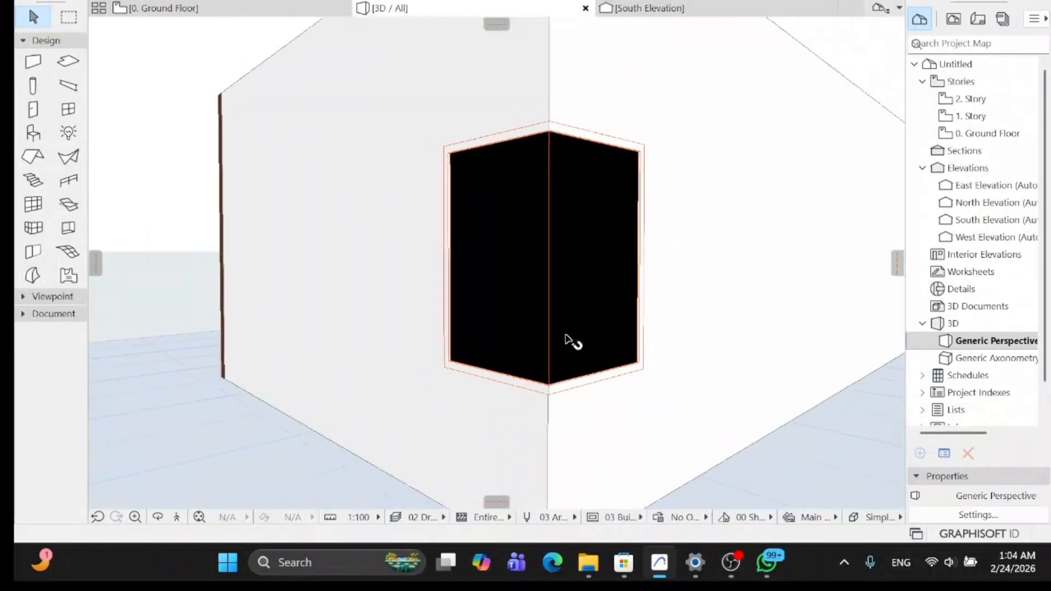
{"action": "scroll", "coordinate": [566, 340], "scroll_direction": "up", "scroll_amount": 2}
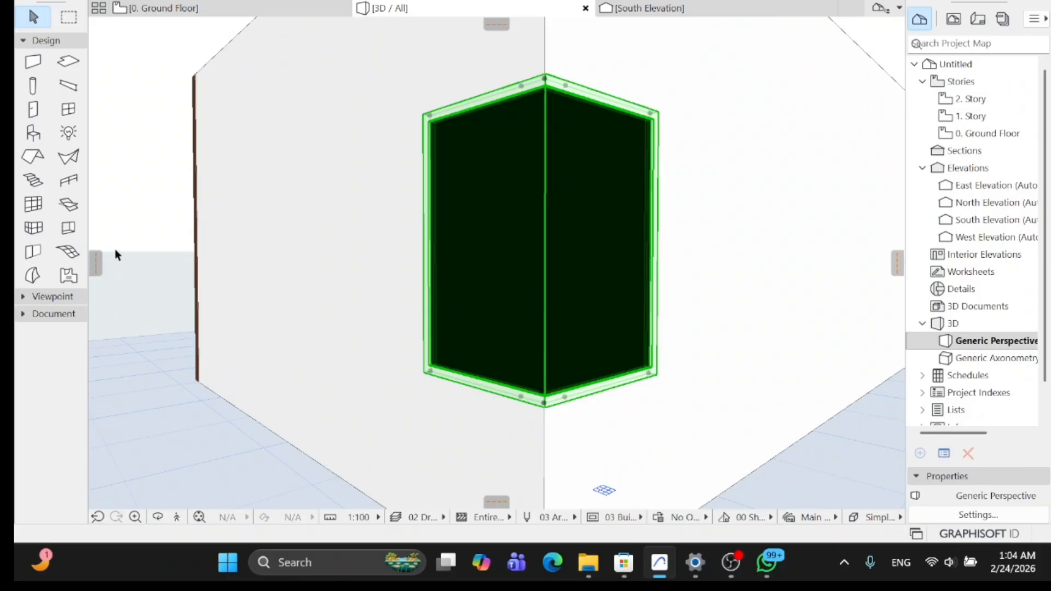
{"action": "scroll", "coordinate": [530, 289], "scroll_direction": "up", "scroll_amount": 3}
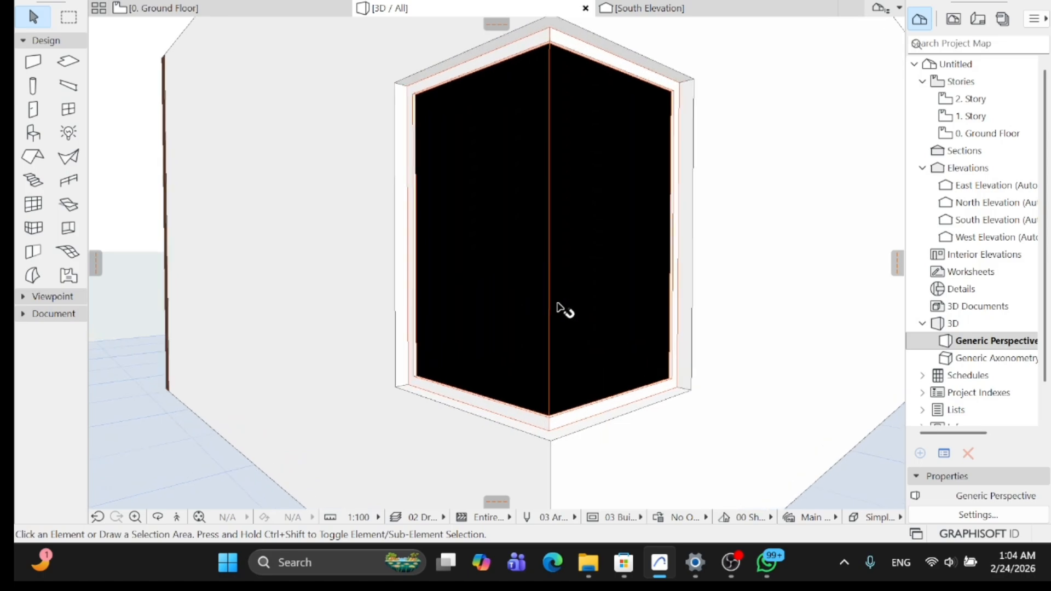
{"action": "scroll", "coordinate": [567, 314], "scroll_direction": "down", "scroll_amount": 1}
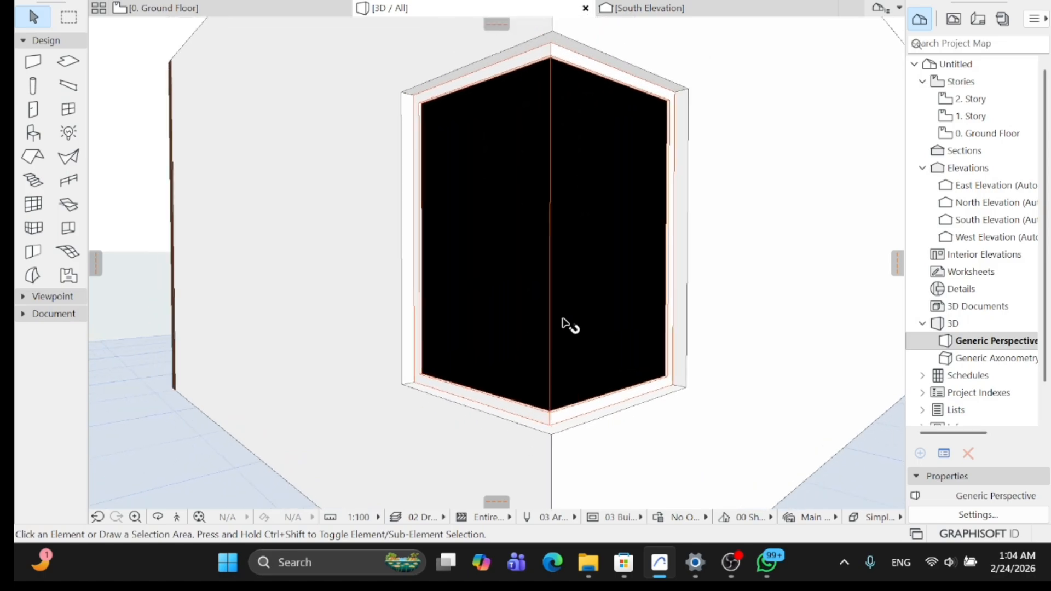
Set the sash type of the corner window to H-V Grid in its sash options and apply it.
{"action": "left_click", "coordinate": [557, 266]}
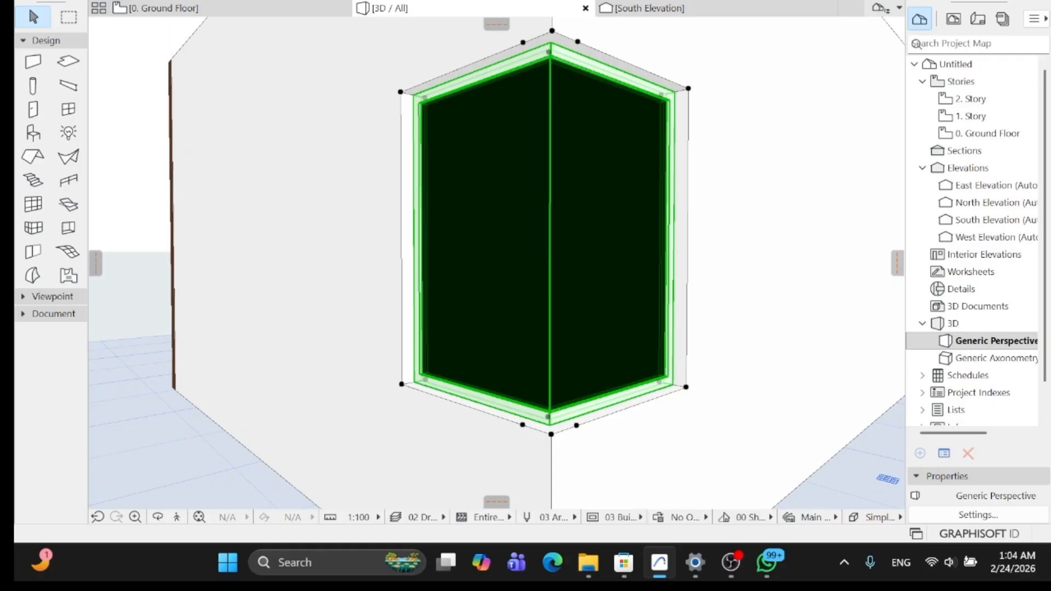
{"action": "double_click", "coordinate": [547, 127]}
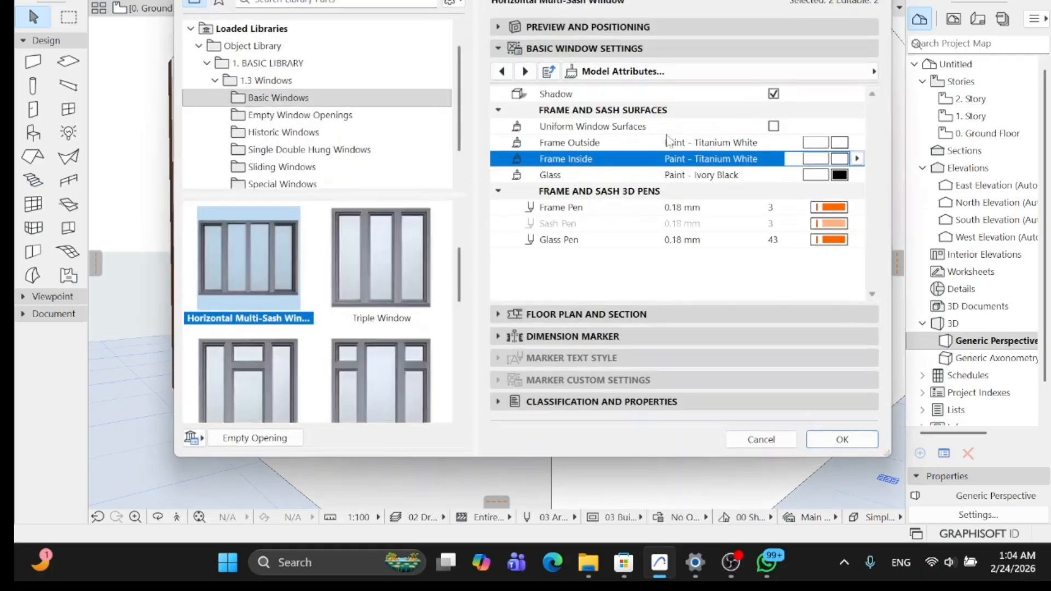
{"action": "left_click", "coordinate": [501, 72]}
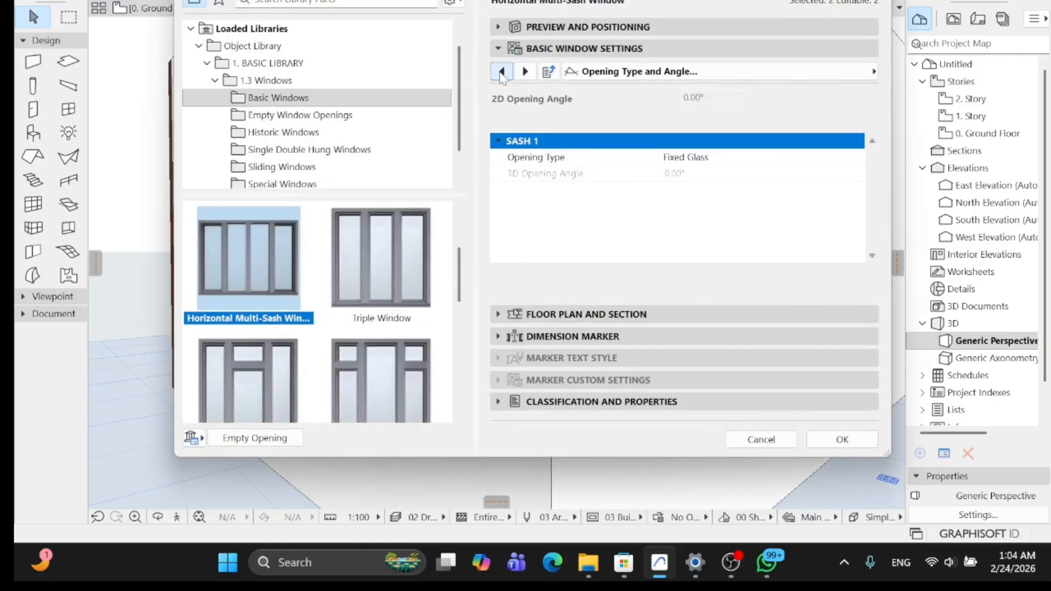
{"action": "left_click", "coordinate": [502, 71]}
{"action": "left_click", "coordinate": [502, 72]}
{"action": "left_click", "coordinate": [501, 72]}
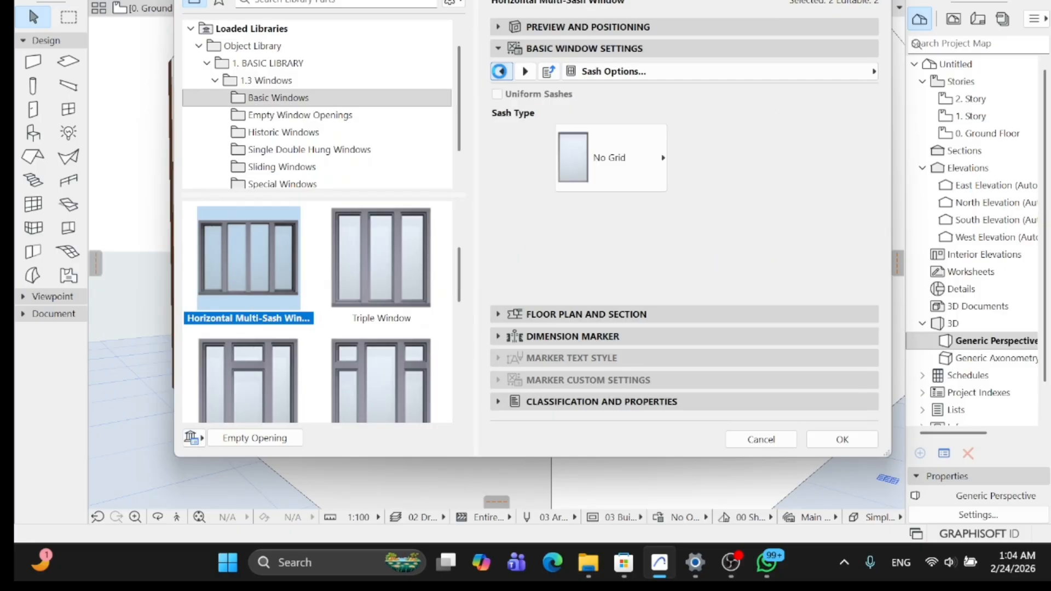
{"action": "left_click", "coordinate": [607, 159]}
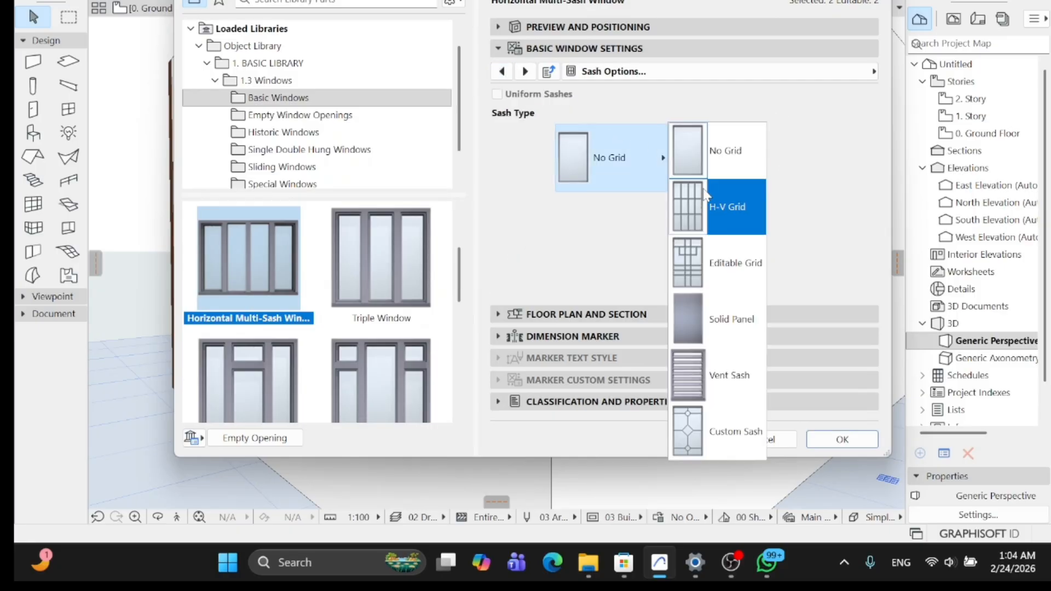
{"action": "left_click", "coordinate": [707, 193]}
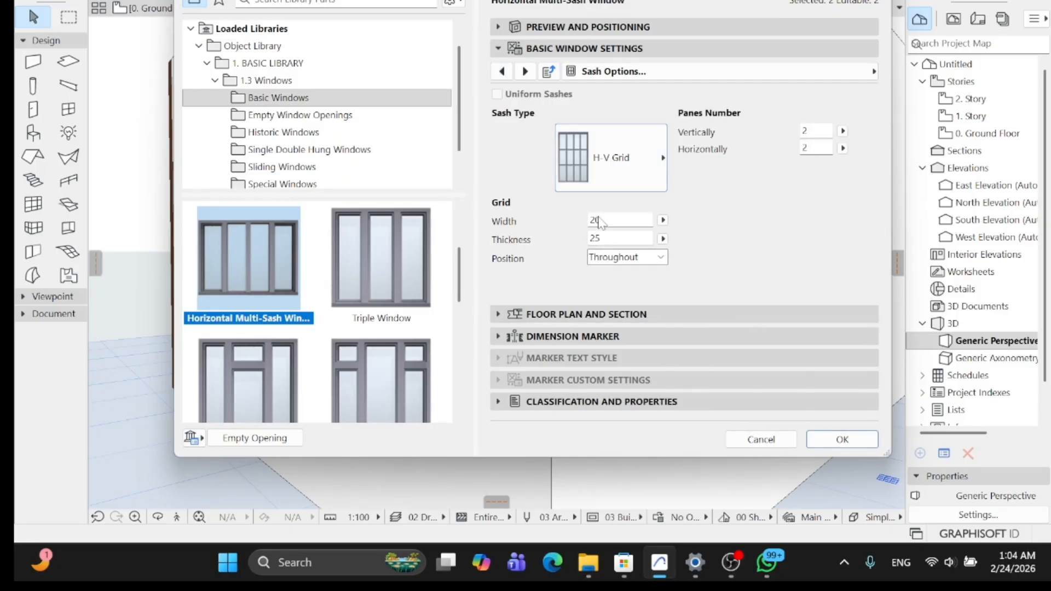
{"action": "left_click", "coordinate": [842, 438]}
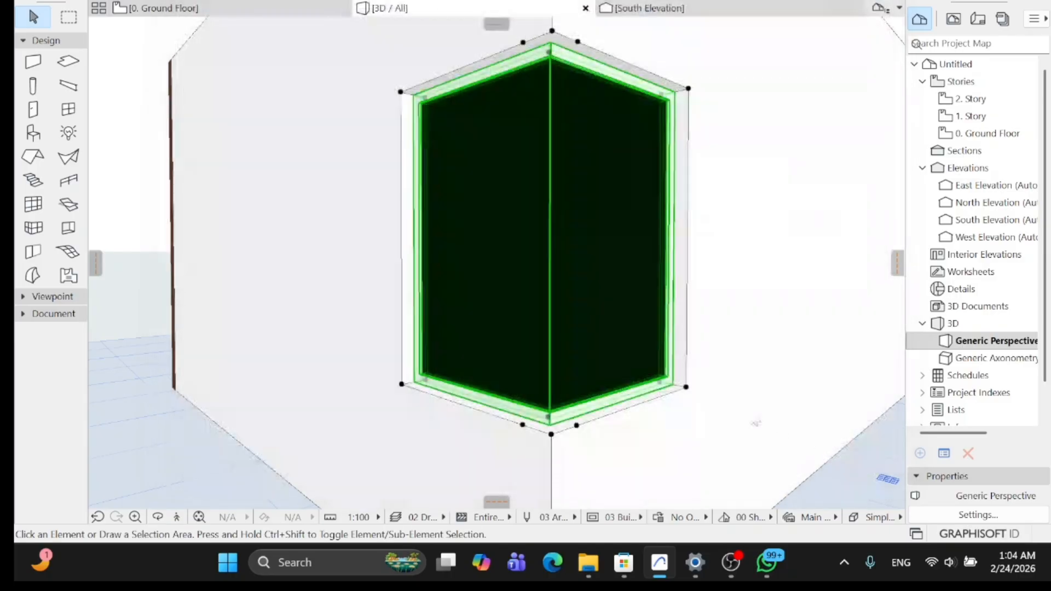
{"action": "scroll", "coordinate": [654, 389], "scroll_direction": "down", "scroll_amount": 4}
{"action": "scroll", "coordinate": [654, 389], "scroll_direction": "up", "scroll_amount": 3}
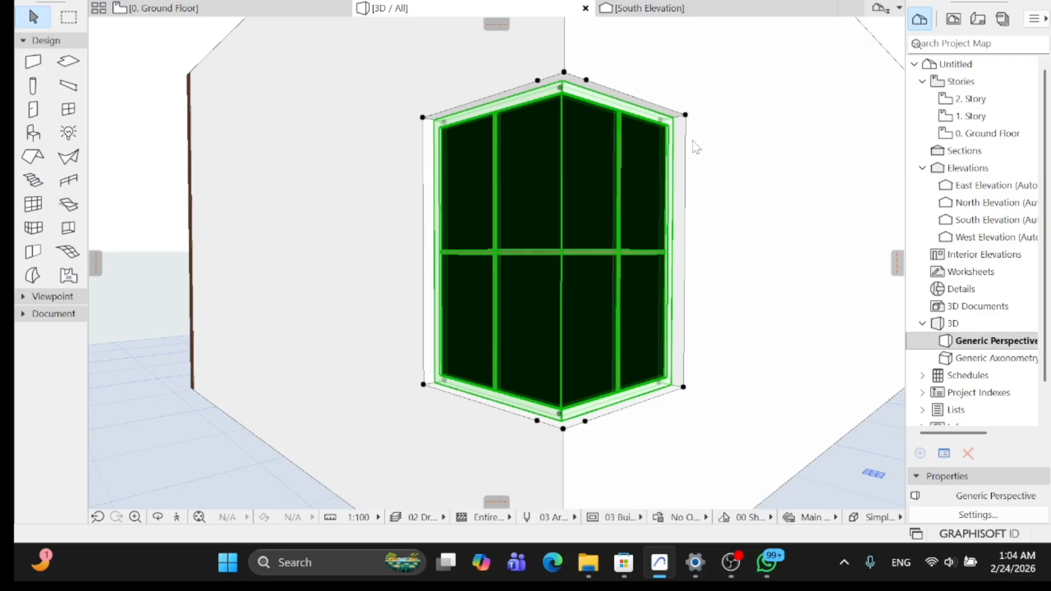
Set both the outside and inside grid surfaces of the corner window to Paint - Titanium White.
{"action": "key", "text": "ctrl+t"}
{"action": "left_click", "coordinate": [532, 75]}
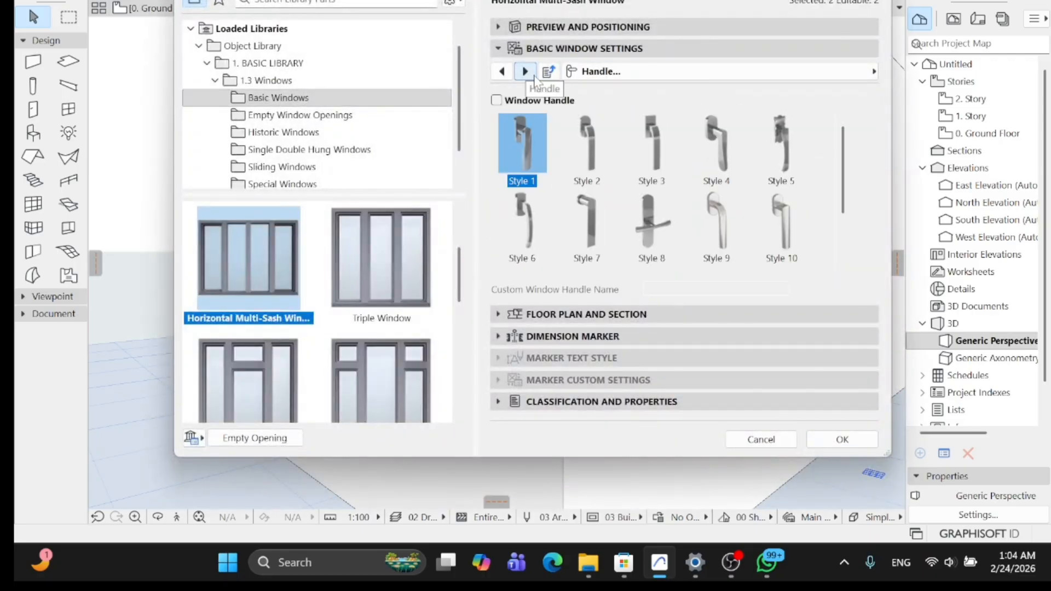
{"action": "left_click", "coordinate": [532, 74]}
{"action": "left_click", "coordinate": [532, 74]}
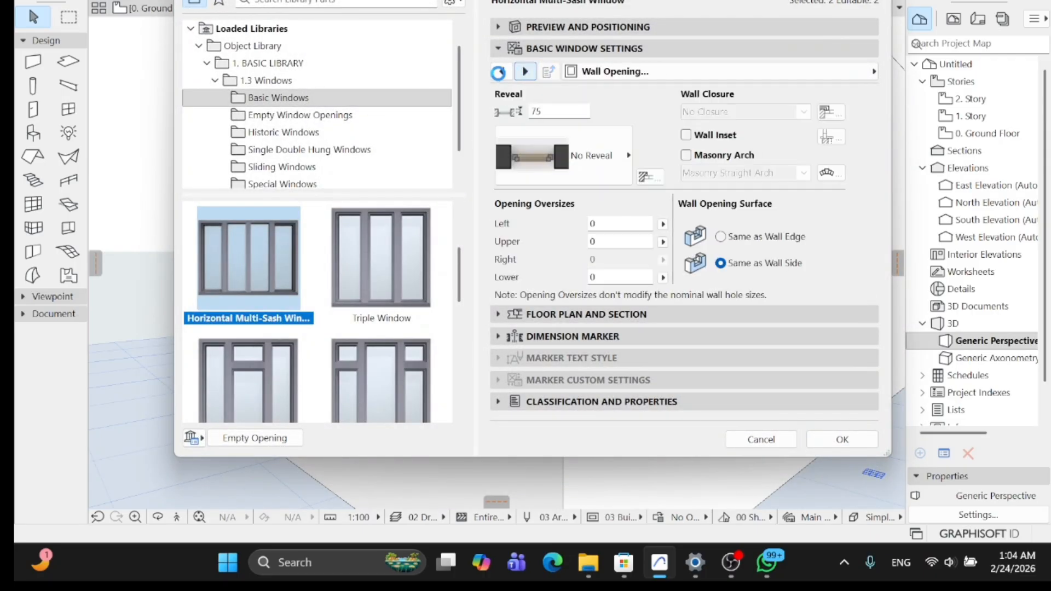
{"action": "left_click", "coordinate": [525, 71]}
{"action": "left_click", "coordinate": [838, 176]}
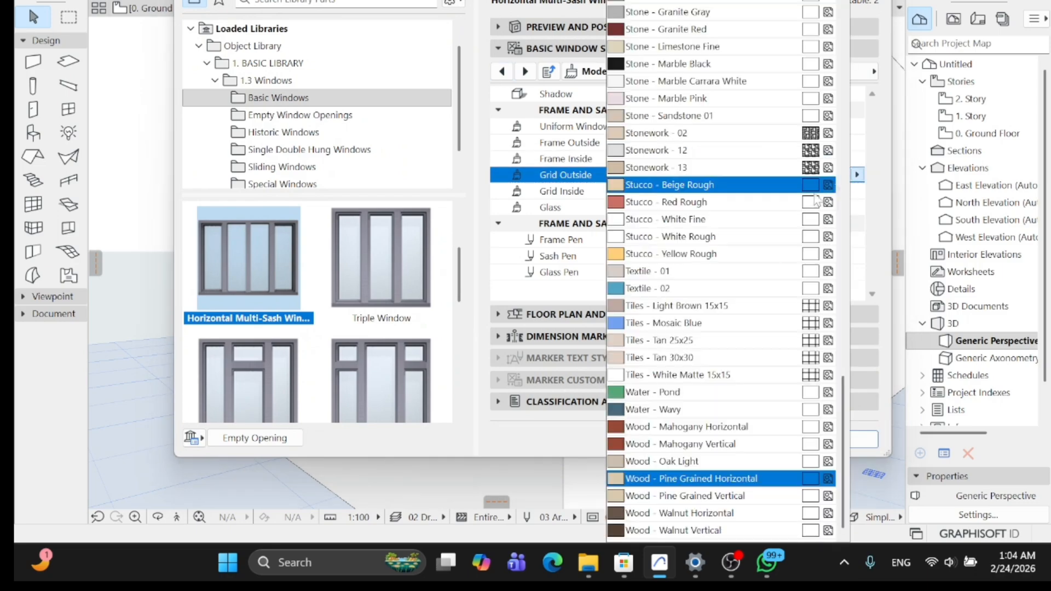
{"action": "scroll", "coordinate": [727, 283], "scroll_direction": "up", "scroll_amount": 10}
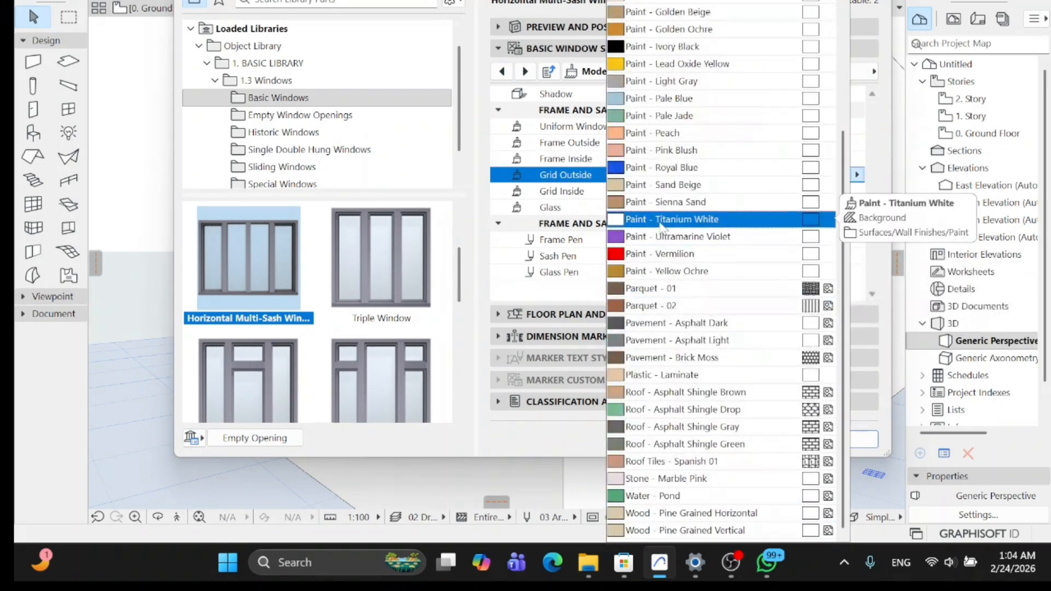
{"action": "left_click", "coordinate": [661, 220]}
{"action": "left_click", "coordinate": [840, 191]}
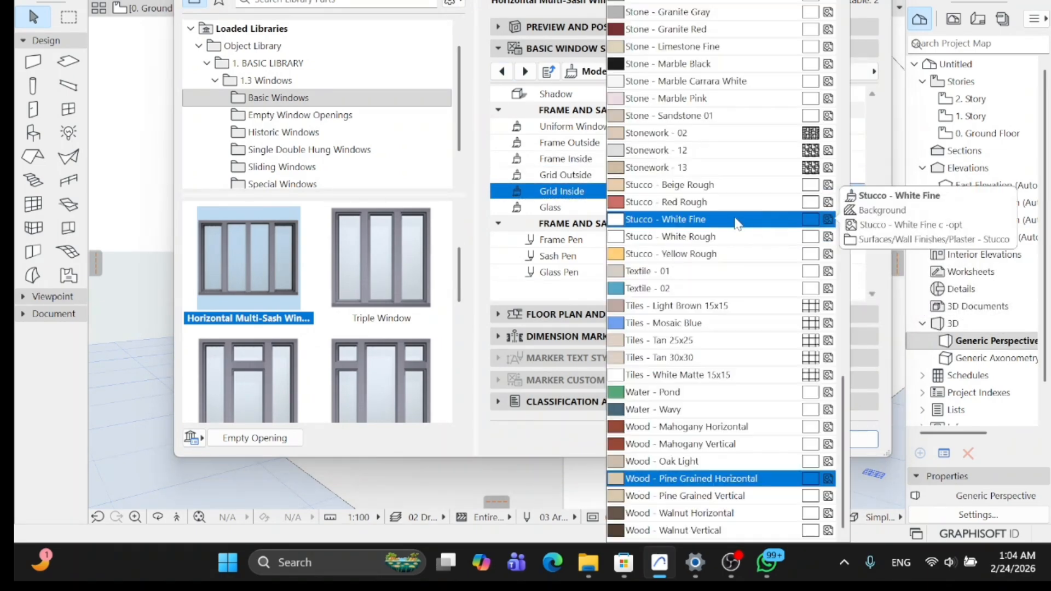
{"action": "scroll", "coordinate": [690, 247], "scroll_direction": "up", "scroll_amount": 5}
{"action": "left_click", "coordinate": [690, 219]}
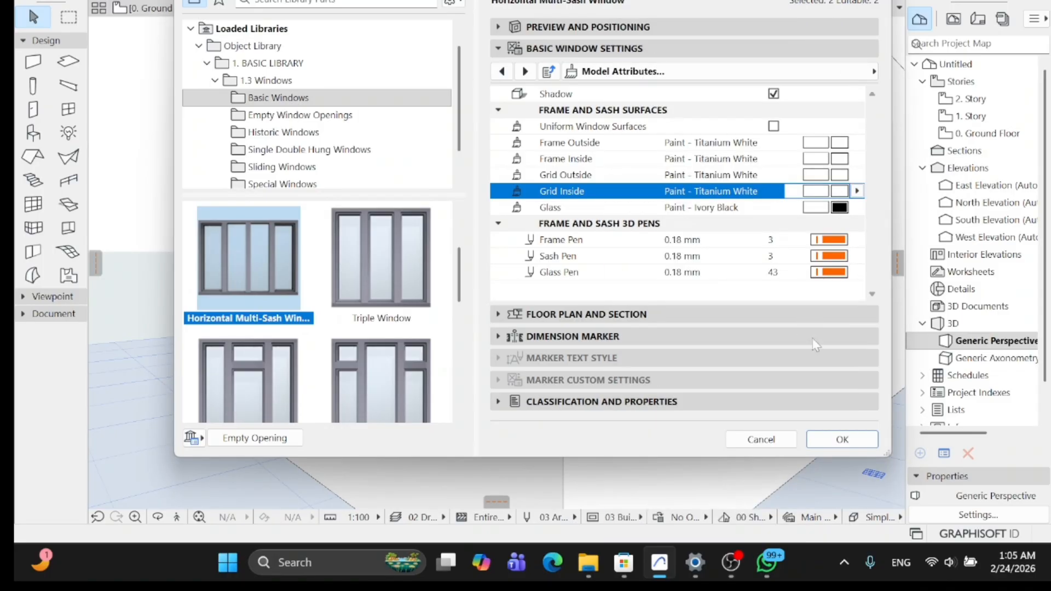
{"action": "left_click", "coordinate": [842, 439]}
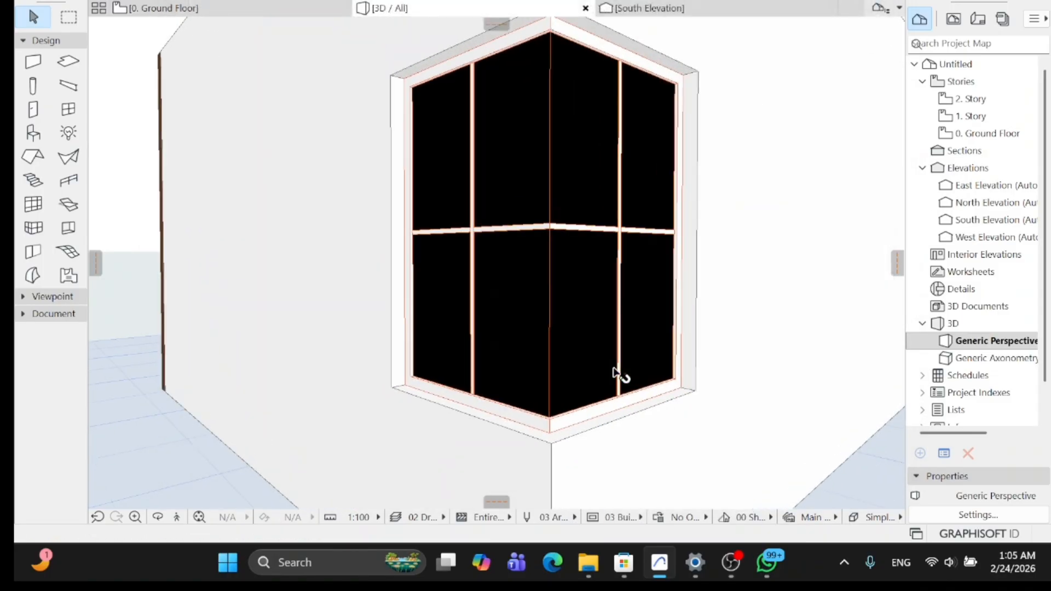
Enable the Style 1 window handle in the corner window's handle settings.
{"action": "left_click", "coordinate": [158, 518]}
{"action": "left_click_drag", "start_coordinate": [412, 380], "coordinate": [554, 294]}
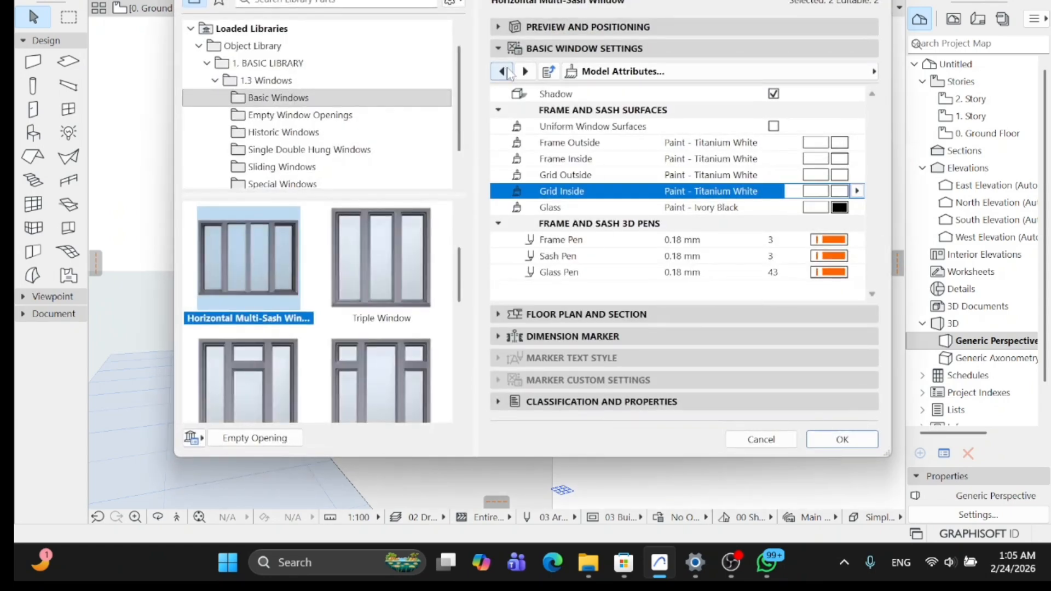
{"action": "left_click", "coordinate": [507, 73]}
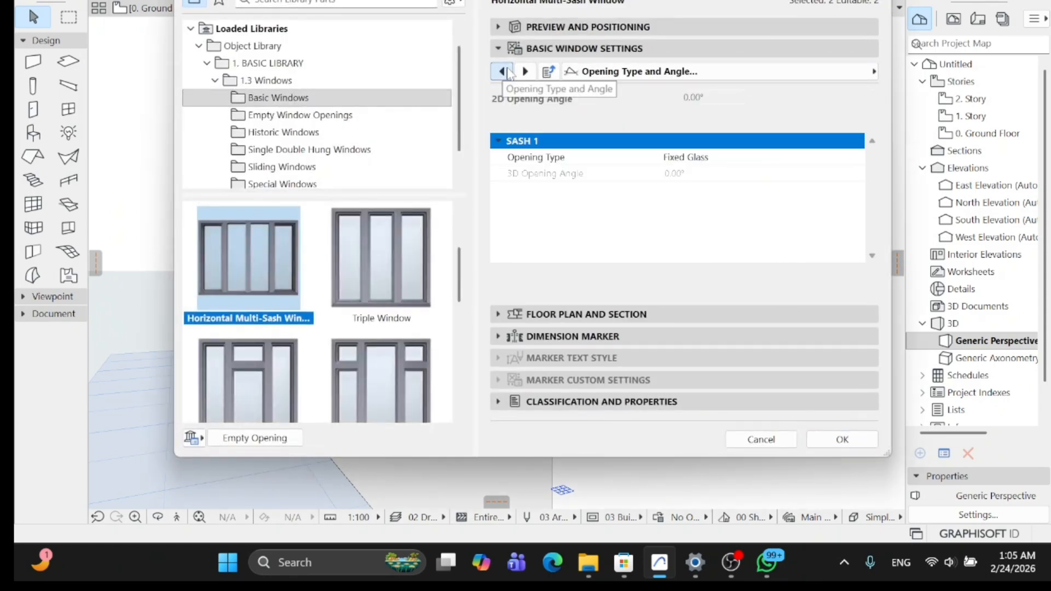
{"action": "left_click", "coordinate": [507, 70]}
{"action": "left_click", "coordinate": [506, 70]}
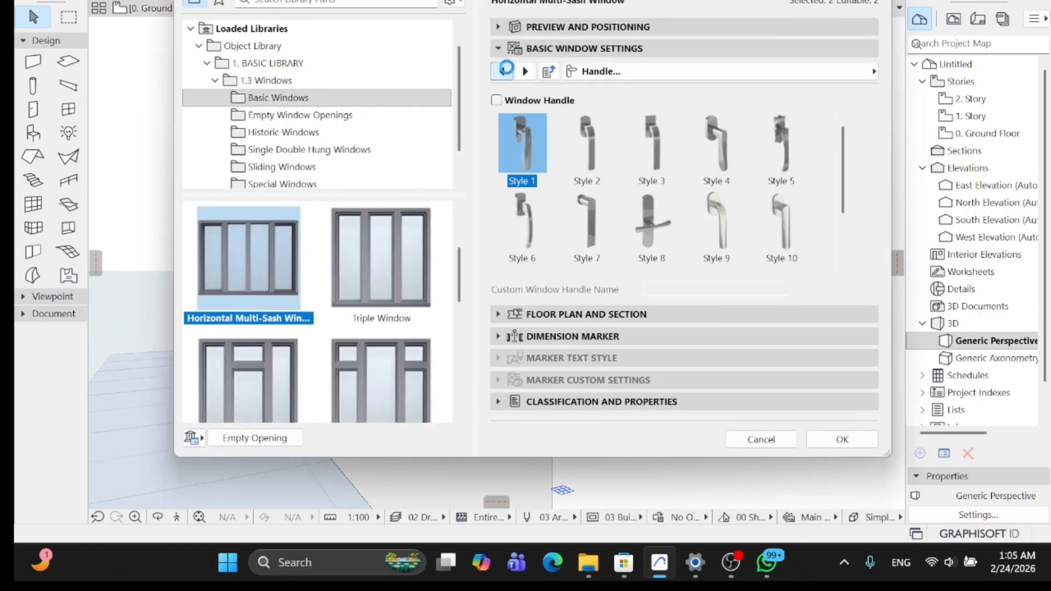
{"action": "left_click", "coordinate": [497, 100]}
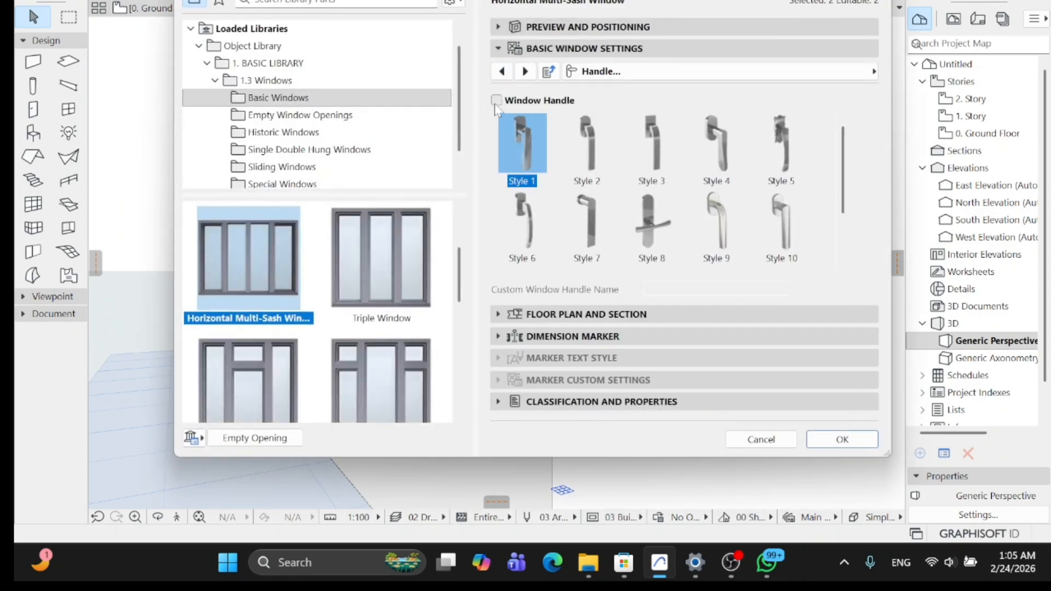
{"action": "left_click", "coordinate": [829, 446]}
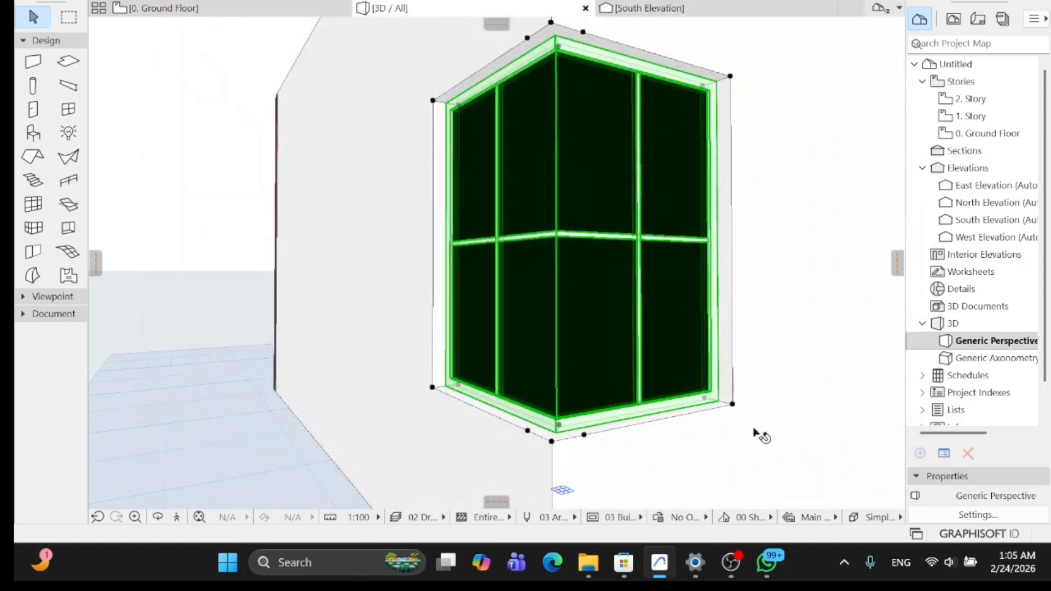
Examine the corner window in 3D from inside the room and from outside the building corner.
{"action": "scroll", "coordinate": [712, 424], "scroll_direction": "down", "scroll_amount": 3}
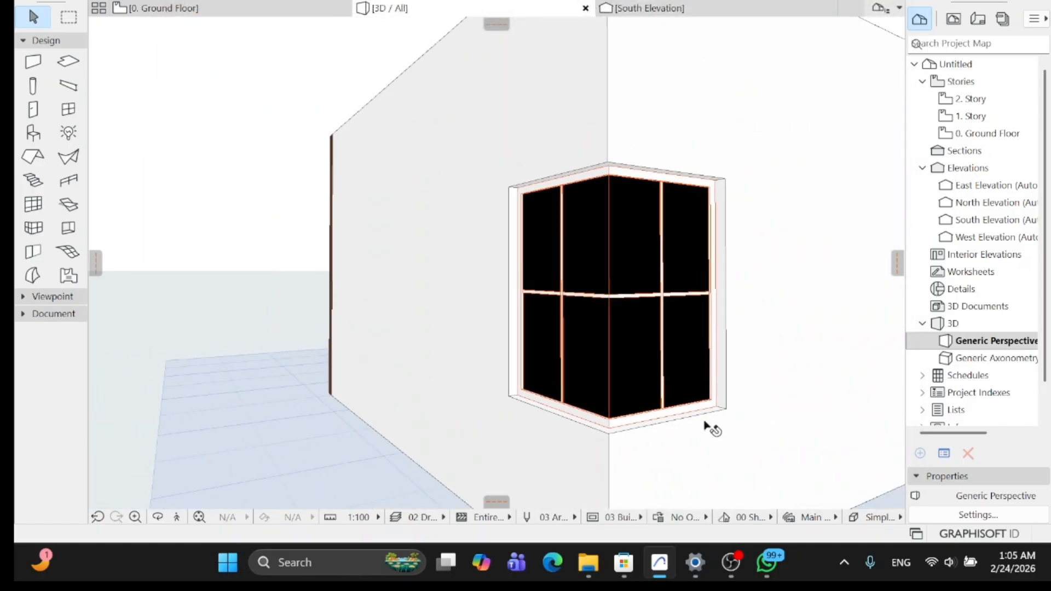
{"action": "left_click", "coordinate": [158, 516]}
{"action": "left_click_drag", "start_coordinate": [596, 363], "coordinate": [671, 347]}
{"action": "left_click_drag", "start_coordinate": [584, 309], "coordinate": [483, 303]}
{"action": "scroll", "coordinate": [483, 304], "scroll_direction": "down", "scroll_amount": 3}
{"action": "left_click_drag", "start_coordinate": [624, 307], "coordinate": [390, 285]}
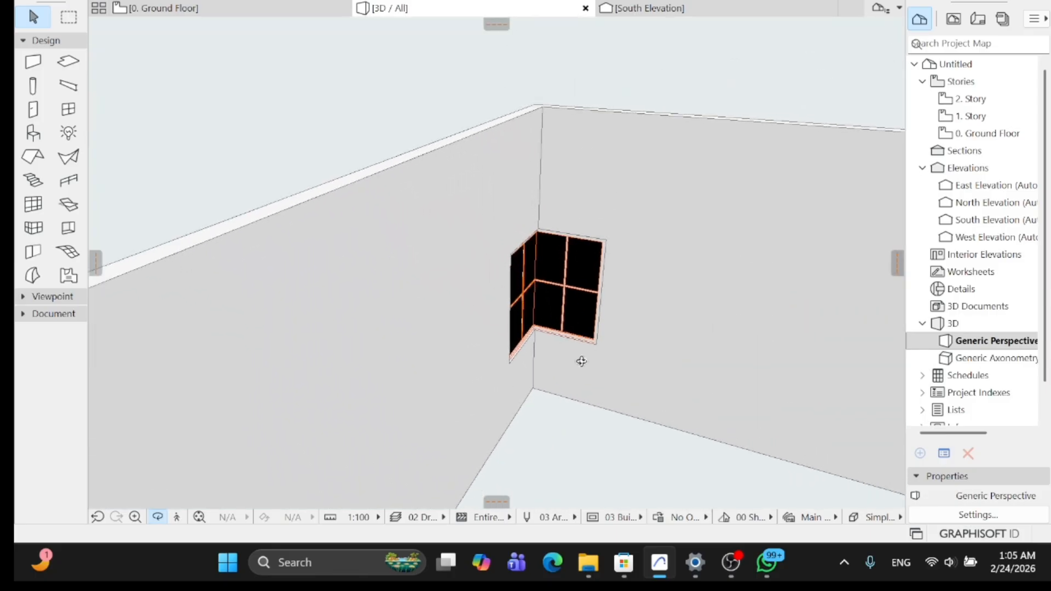
{"action": "left_click_drag", "start_coordinate": [580, 359], "coordinate": [692, 415]}
{"action": "scroll", "coordinate": [598, 291], "scroll_direction": "up", "scroll_amount": 3}
{"action": "scroll", "coordinate": [603, 300], "scroll_direction": "down", "scroll_amount": 3}
{"action": "scroll", "coordinate": [624, 396], "scroll_direction": "up", "scroll_amount": 3}
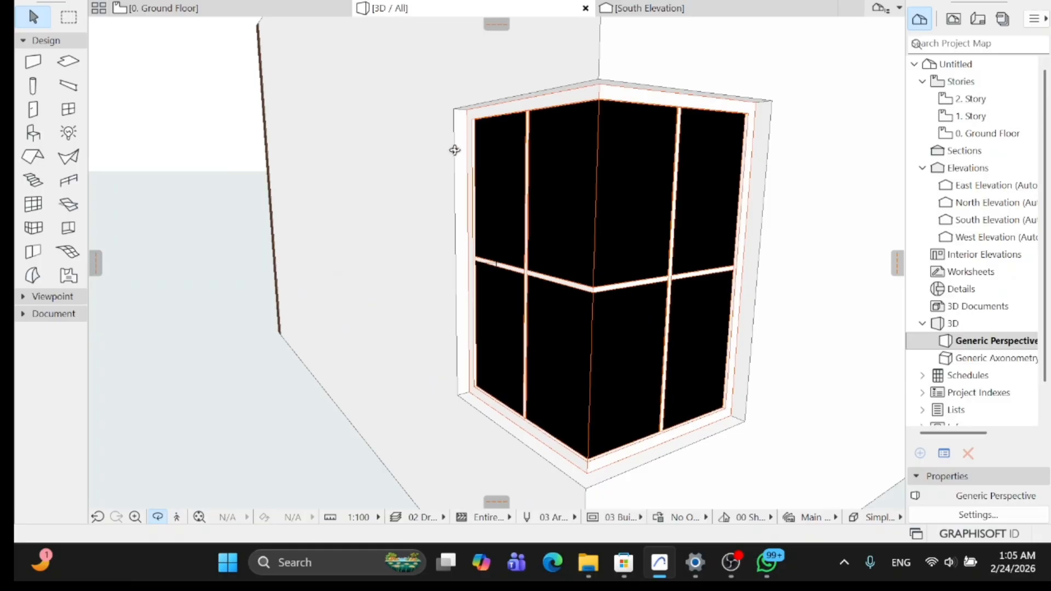
Review the corner window's handle settings, then undo the last window change and clear the selection.
{"action": "double_click", "coordinate": [481, 161]}
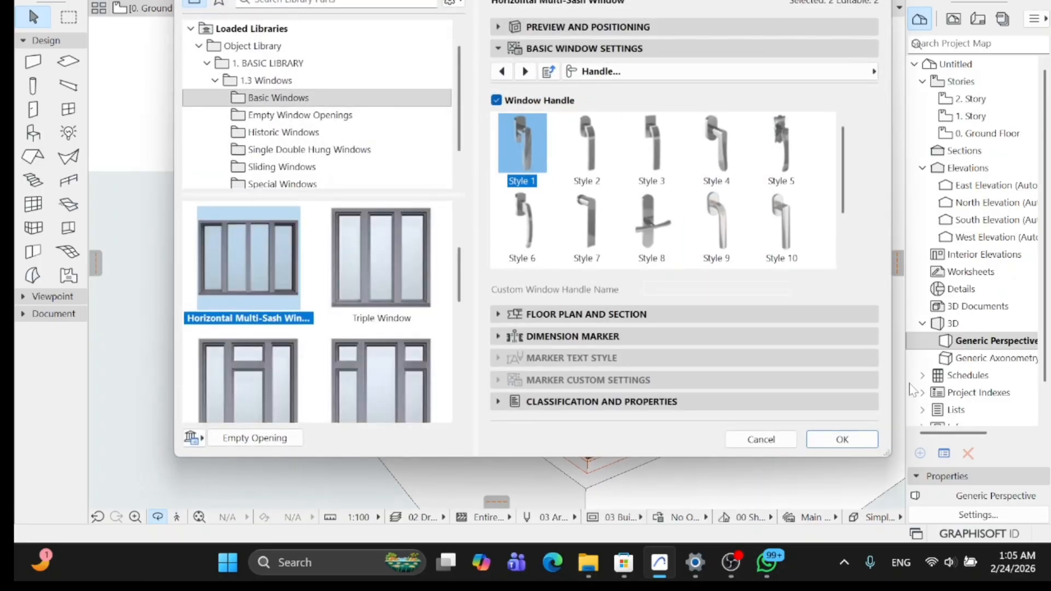
{"action": "left_click", "coordinate": [842, 439]}
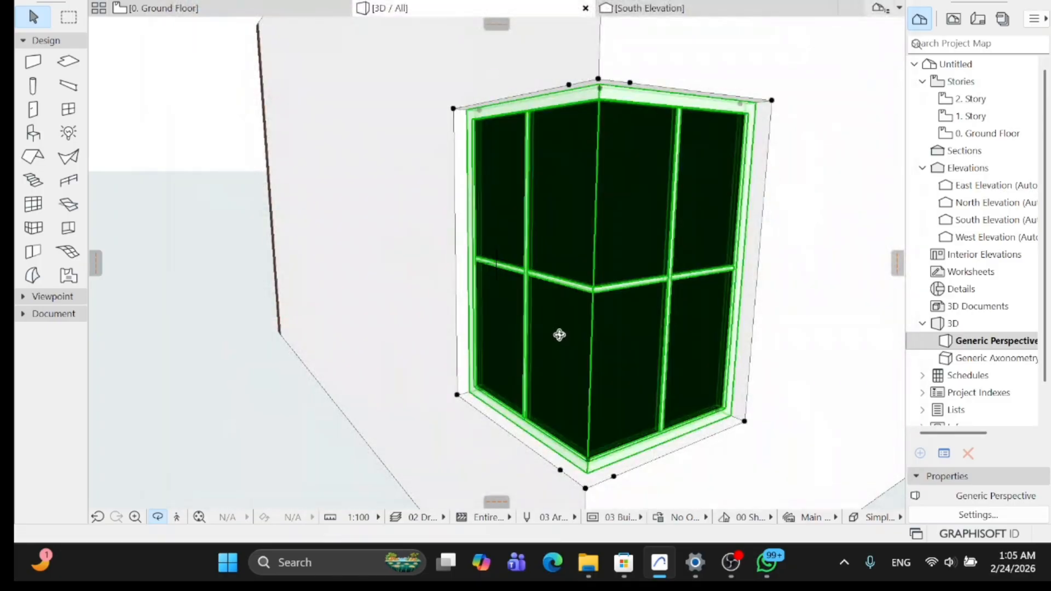
{"action": "key", "text": "ctrl+z"}
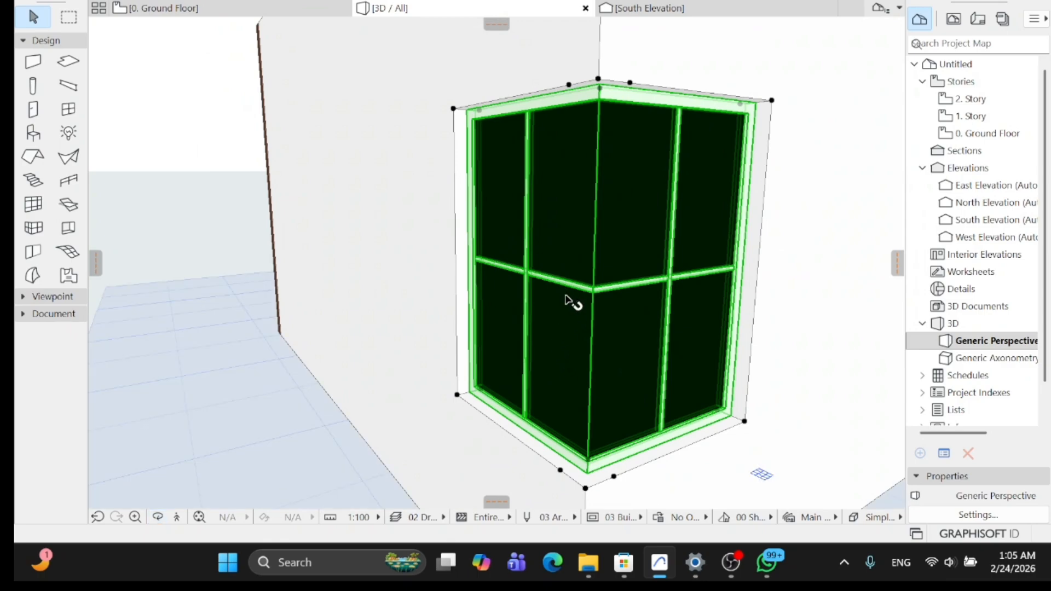
{"action": "left_click", "coordinate": [226, 218]}
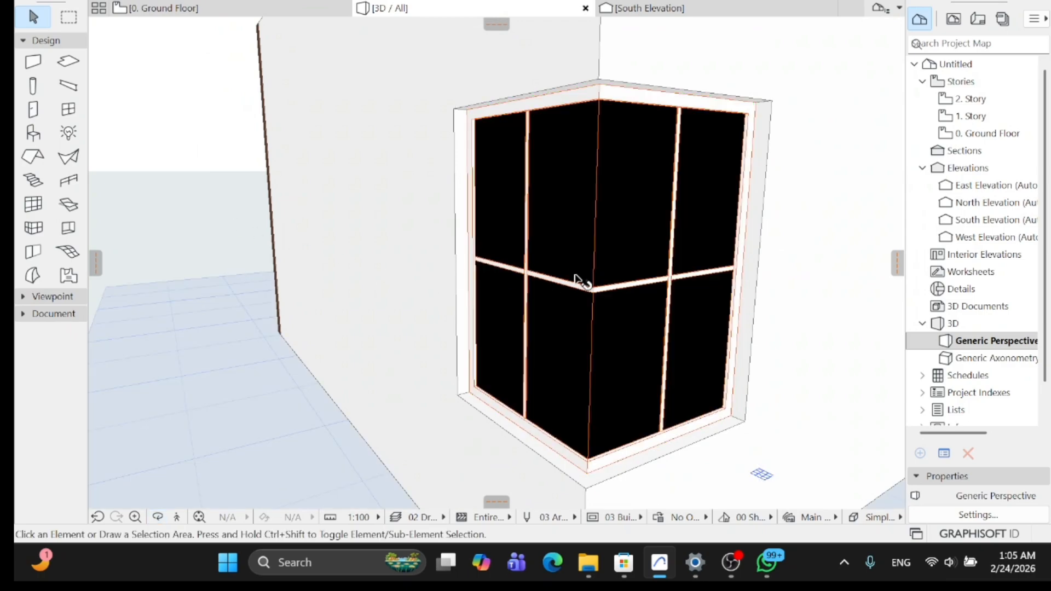
Examine the gridded corner window in 3D together with both outer walls from outside the corner.
{"action": "middle_click_drag", "start_coordinate": [557, 224], "coordinate": [544, 246]}
{"action": "scroll", "coordinate": [542, 253], "scroll_direction": "down", "scroll_amount": 5}
{"action": "scroll", "coordinate": [584, 200], "scroll_direction": "up", "scroll_amount": 3}
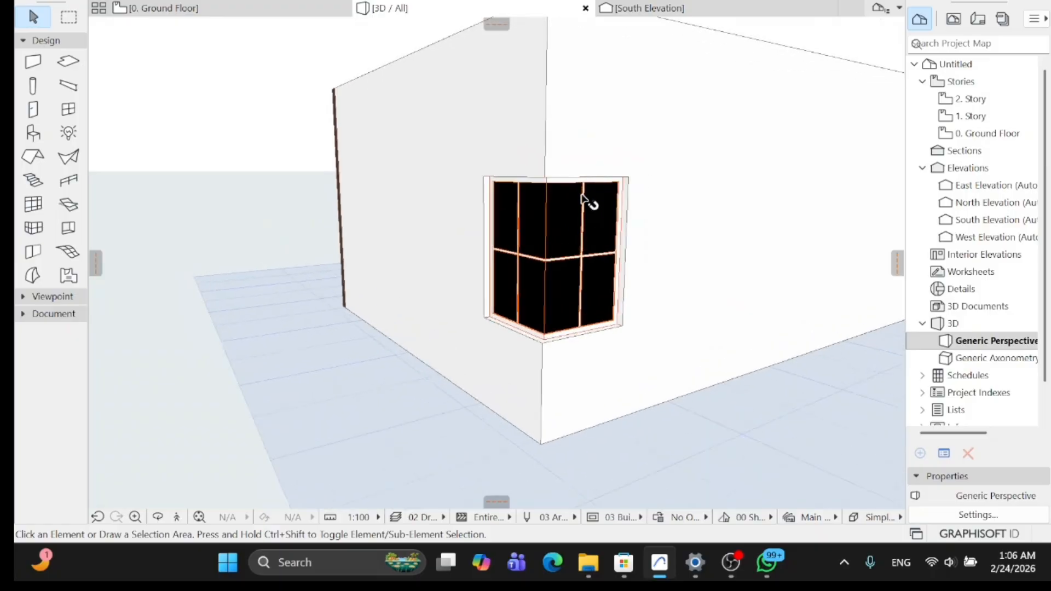
{"action": "scroll", "coordinate": [575, 219], "scroll_direction": "up", "scroll_amount": 3}
{"action": "scroll", "coordinate": [540, 243], "scroll_direction": "down", "scroll_amount": 2}
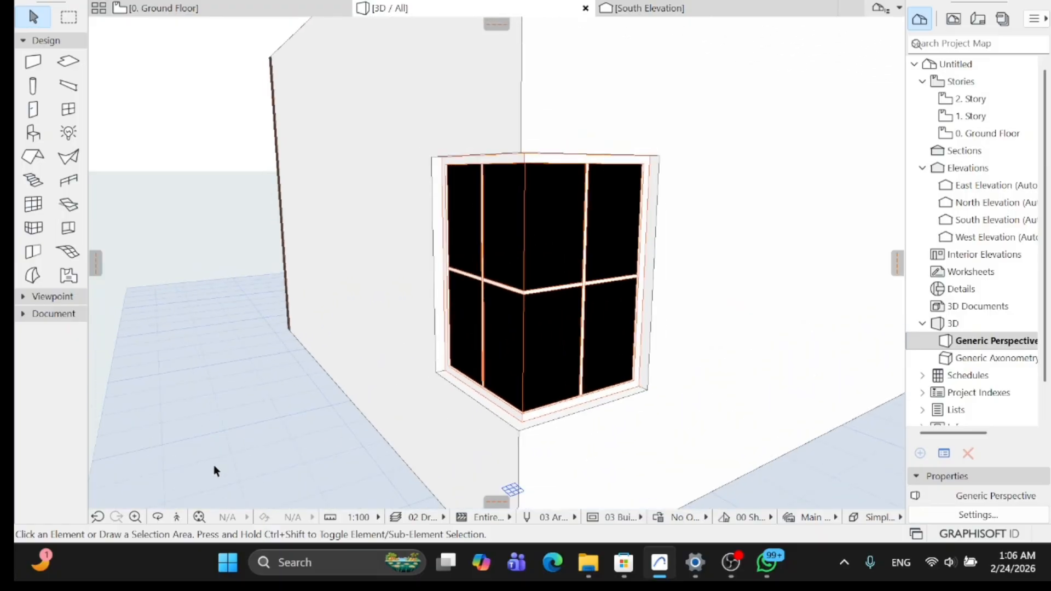
{"action": "left_click", "coordinate": [157, 517]}
{"action": "left_click_drag", "start_coordinate": [337, 362], "coordinate": [403, 322]}
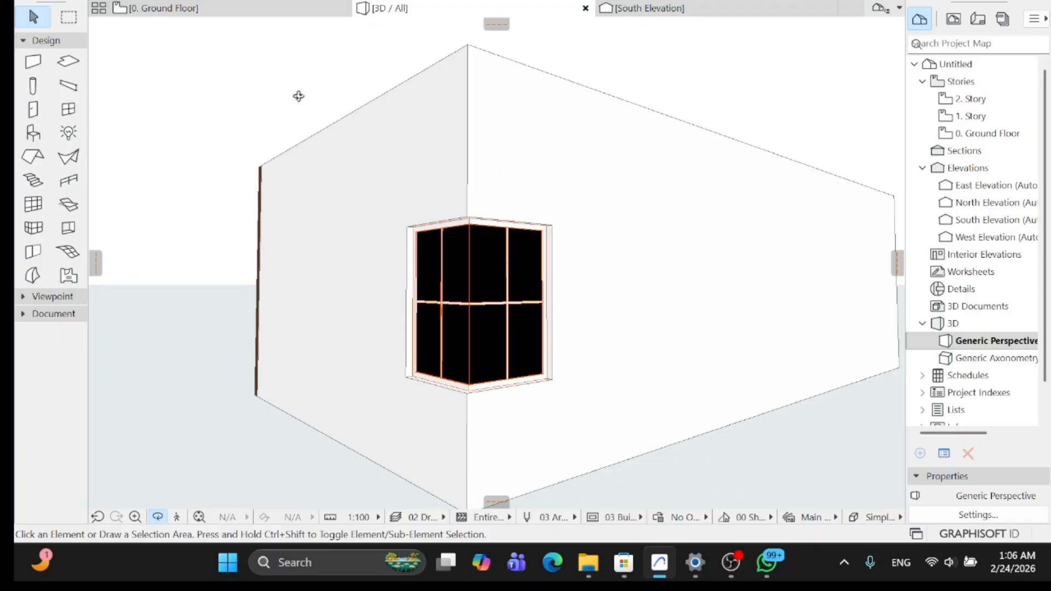
{"action": "key", "text": "Escape"}
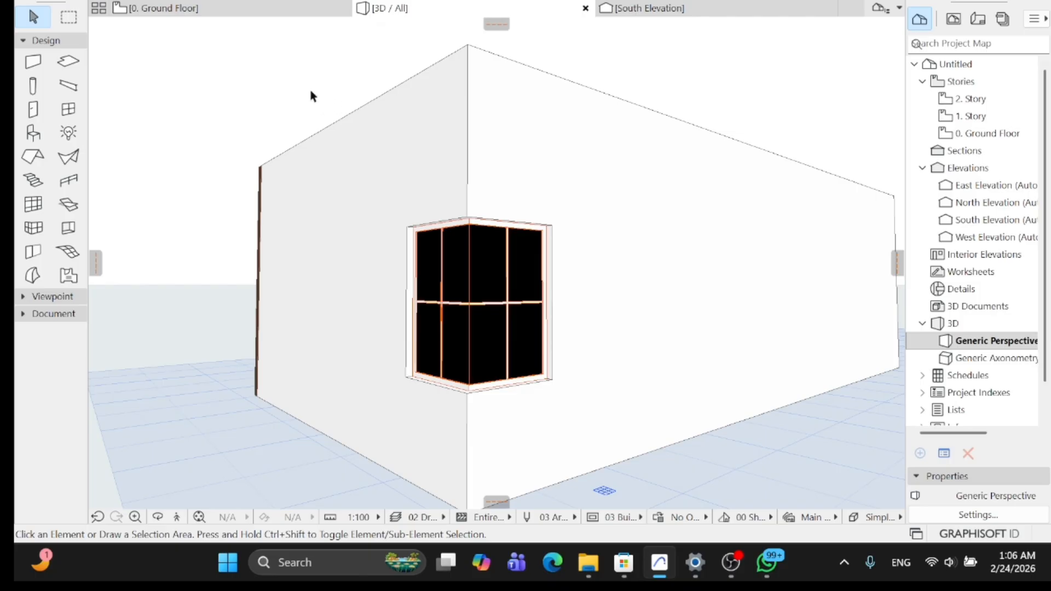
Create a PhotoRender projection of the 3D view showing the corner window and both outer walls, and inspect it up close.
{"action": "right_click", "coordinate": [311, 94]}
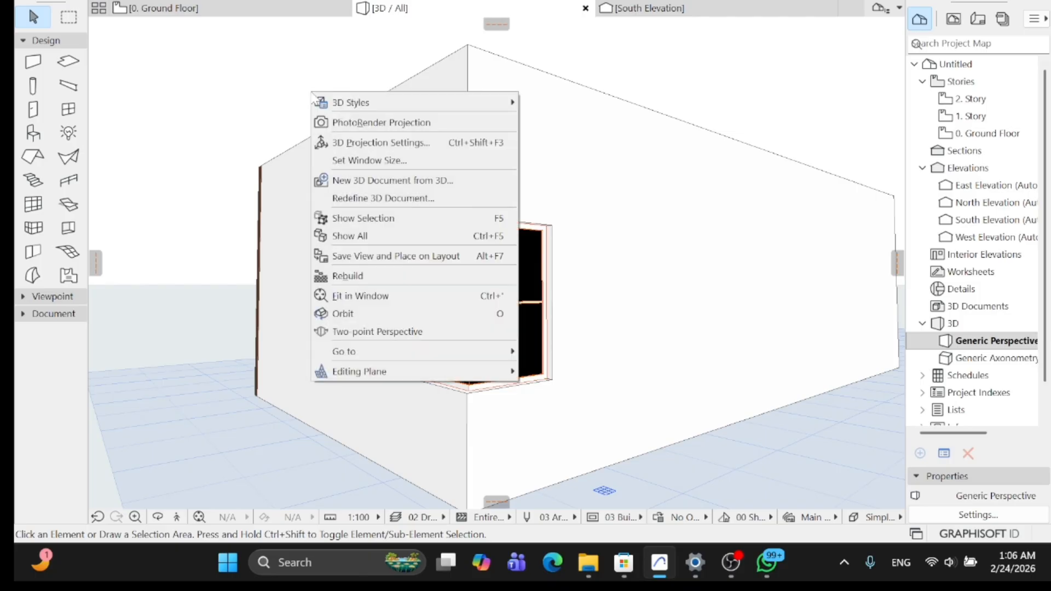
{"action": "left_click", "coordinate": [358, 124]}
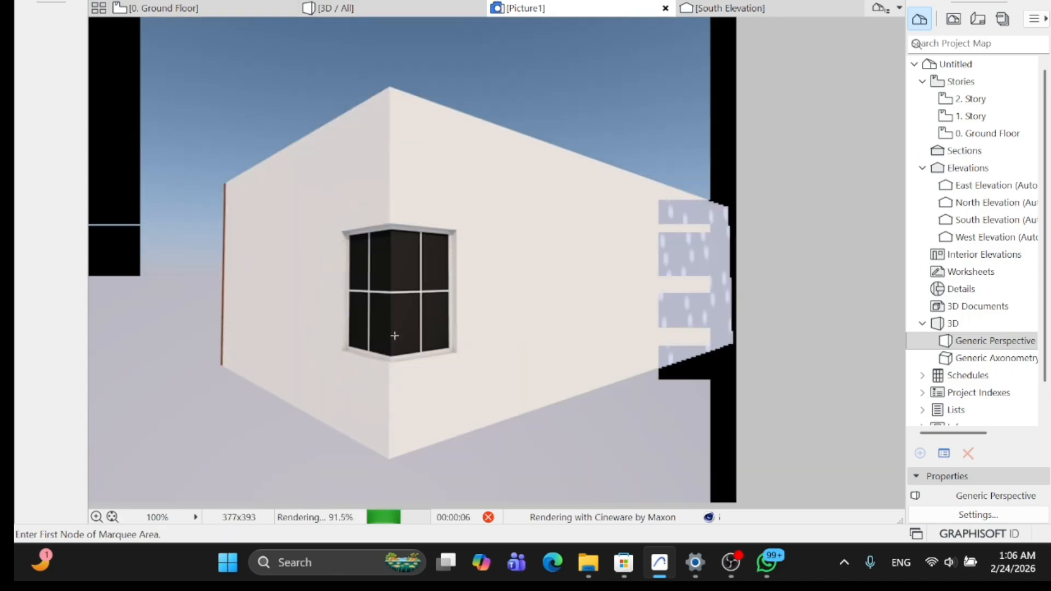
{"action": "scroll", "coordinate": [374, 346], "scroll_direction": "up", "scroll_amount": 2}
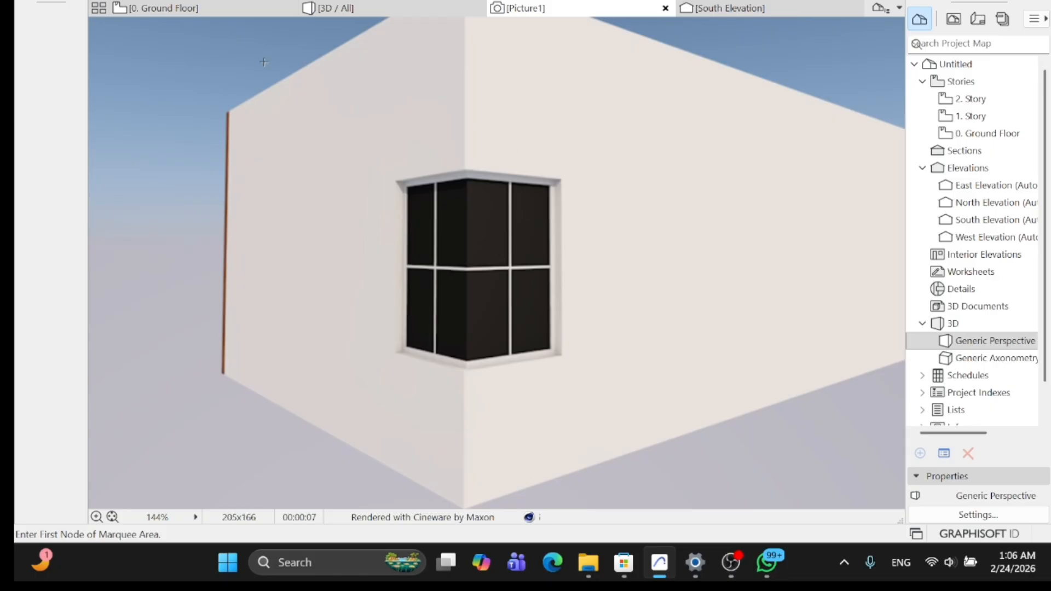
Override the surfaces of both outer walls with Paint - Bordeaux.
{"action": "left_click", "coordinate": [357, 9]}
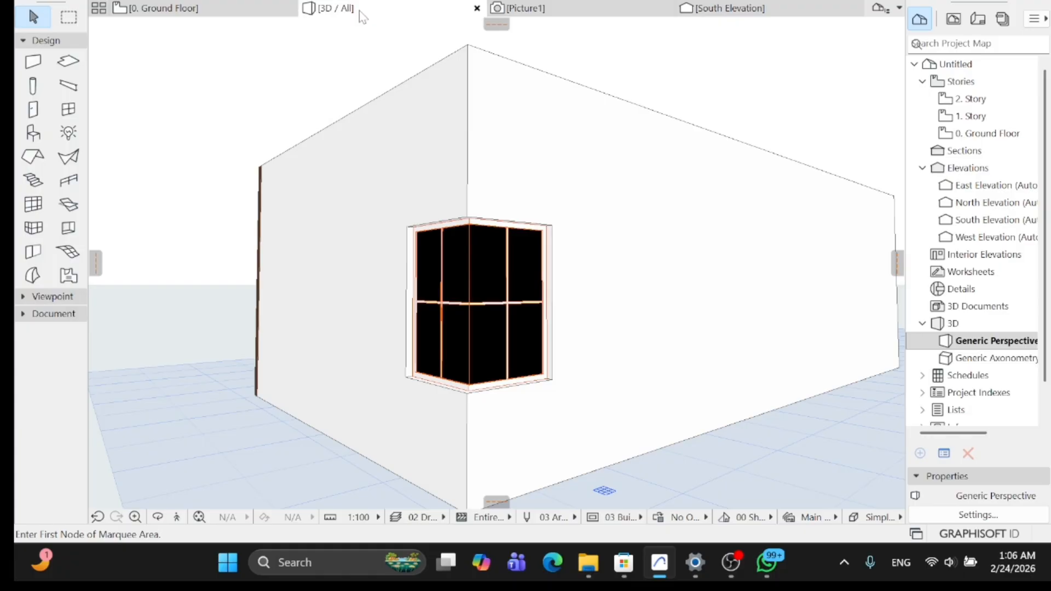
{"action": "left_click", "coordinate": [422, 165]}
{"action": "left_click", "coordinate": [602, 189], "text": "shift"}
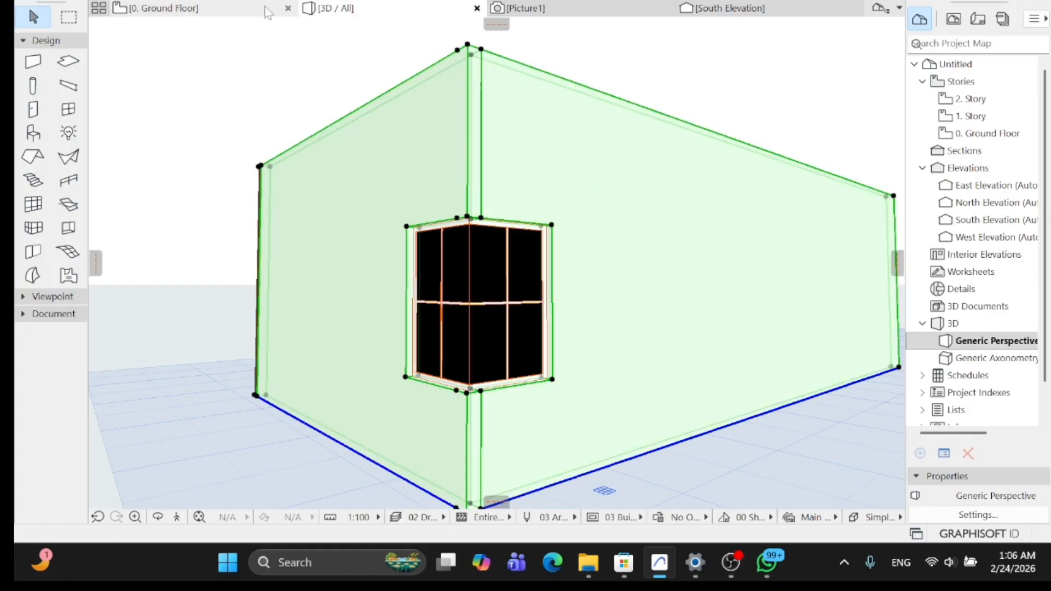
{"action": "key", "text": "ctrl+t"}
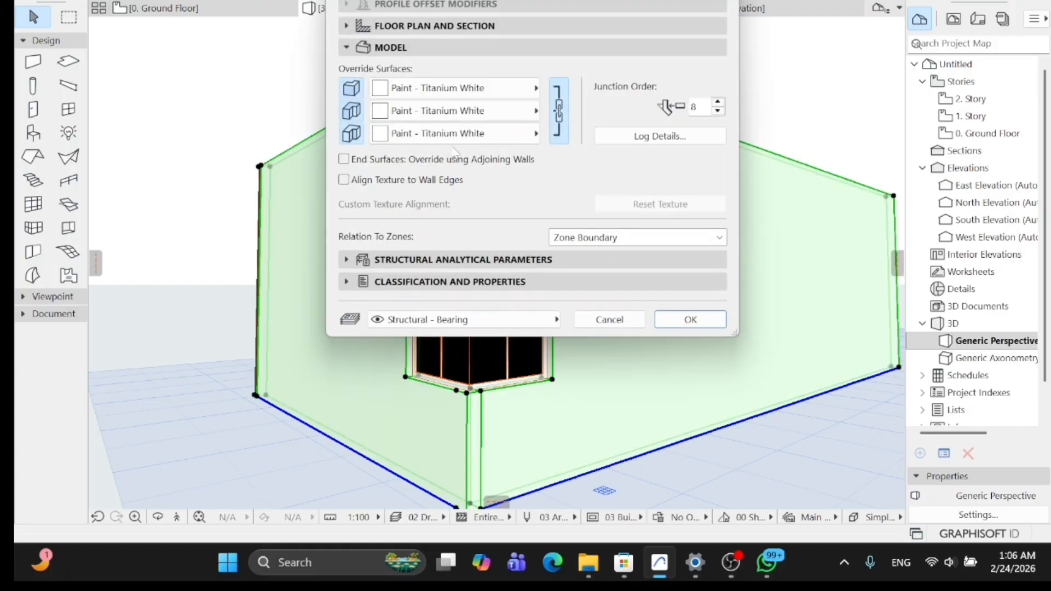
{"action": "left_click", "coordinate": [449, 133]}
{"action": "scroll", "coordinate": [619, 82], "scroll_direction": "up", "scroll_amount": 5}
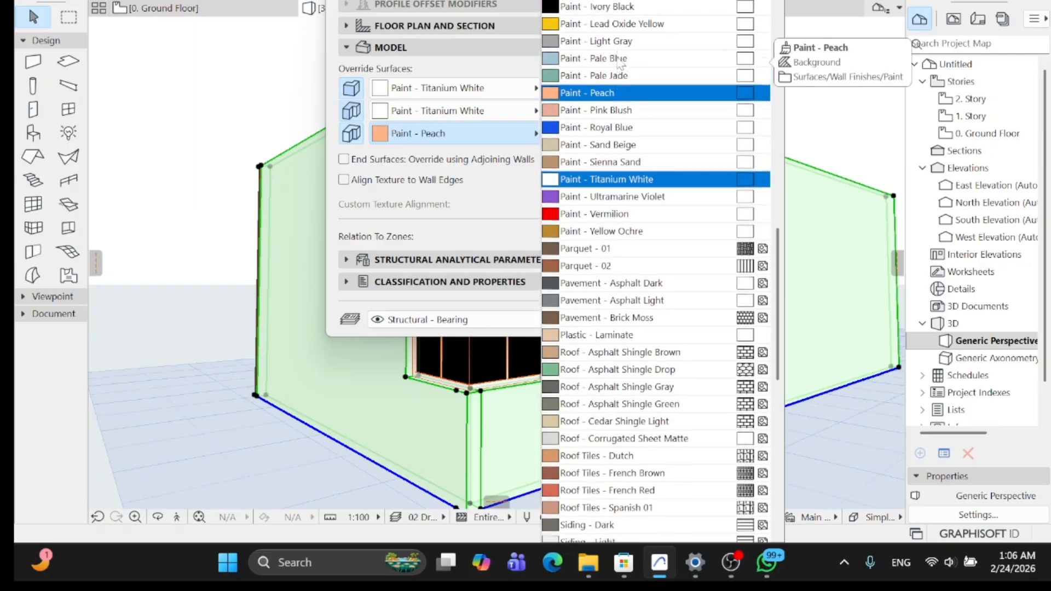
{"action": "scroll", "coordinate": [618, 66], "scroll_direction": "up", "scroll_amount": 1}
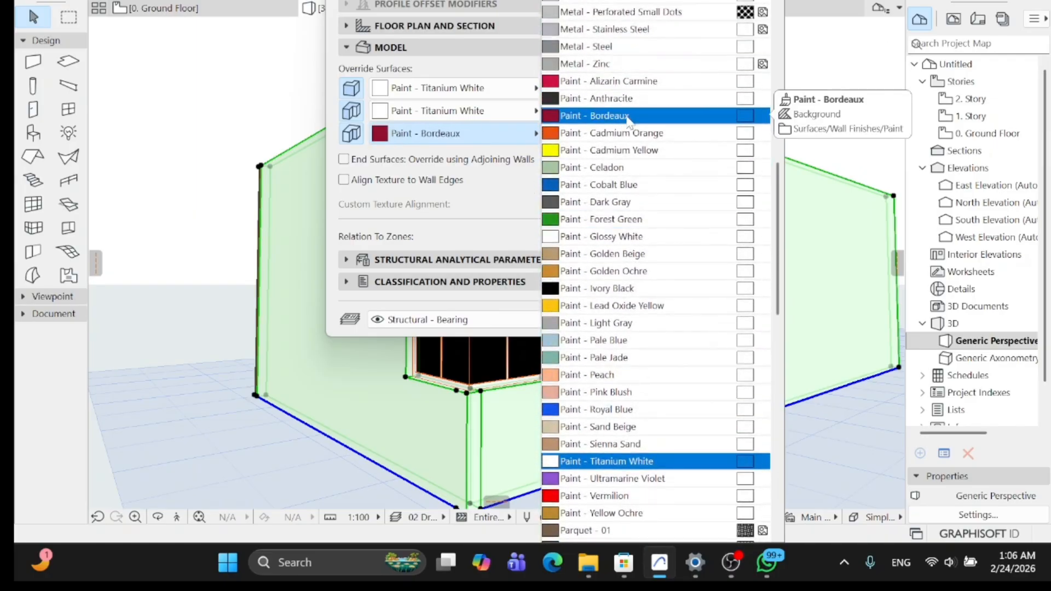
{"action": "left_click", "coordinate": [629, 116]}
{"action": "left_click", "coordinate": [687, 319]}
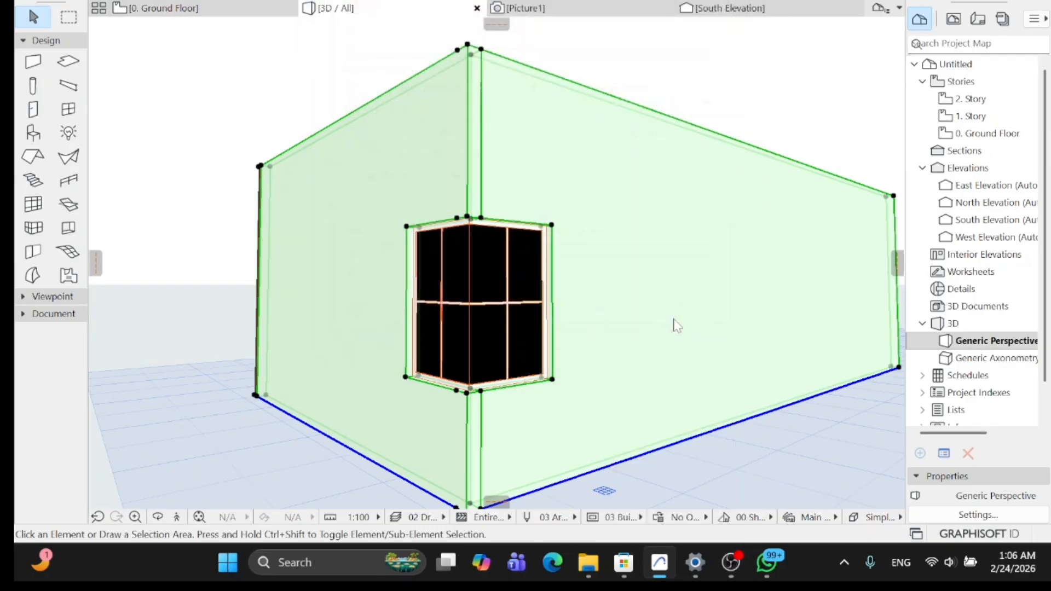
Clear the selection and render the 3D view with the Bordeaux walls, inspecting the corner window in the picture.
{"action": "right_click", "coordinate": [309, 88]}
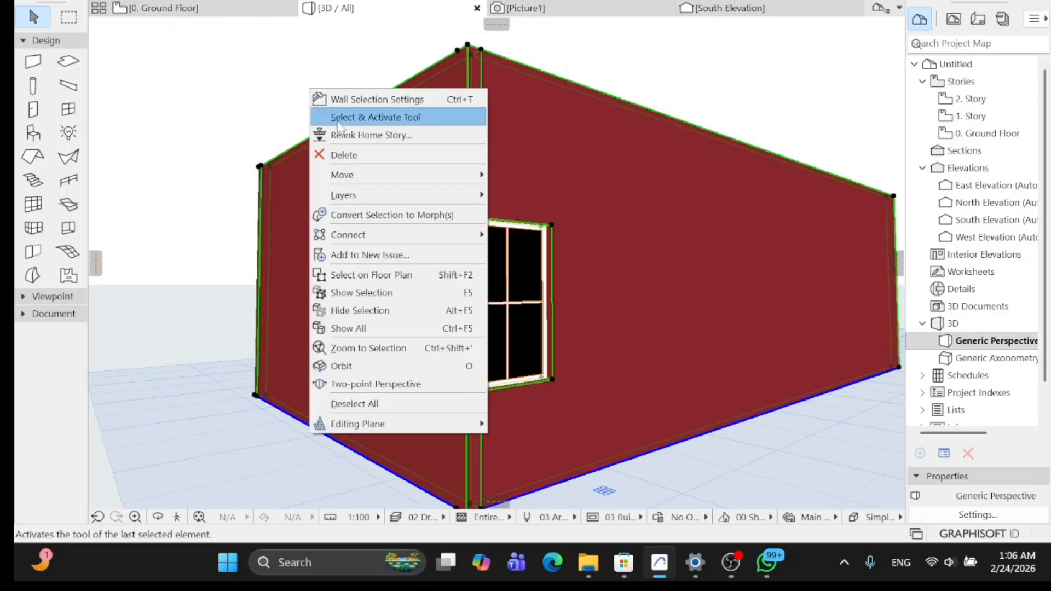
{"action": "key", "text": "Escape"}
{"action": "left_click", "coordinate": [309, 80]}
{"action": "right_click", "coordinate": [309, 85]}
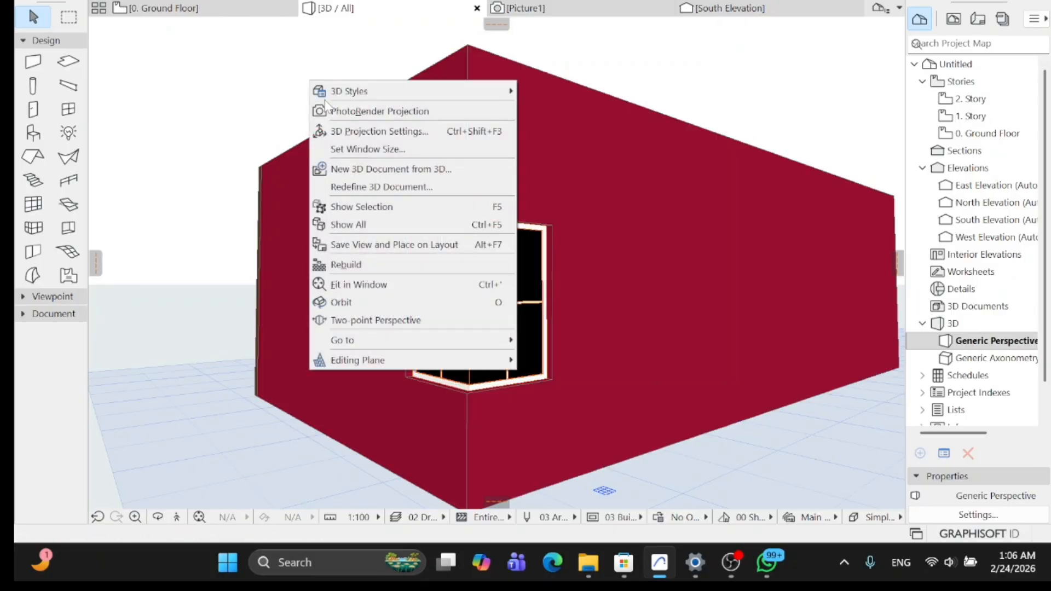
{"action": "left_click", "coordinate": [326, 108]}
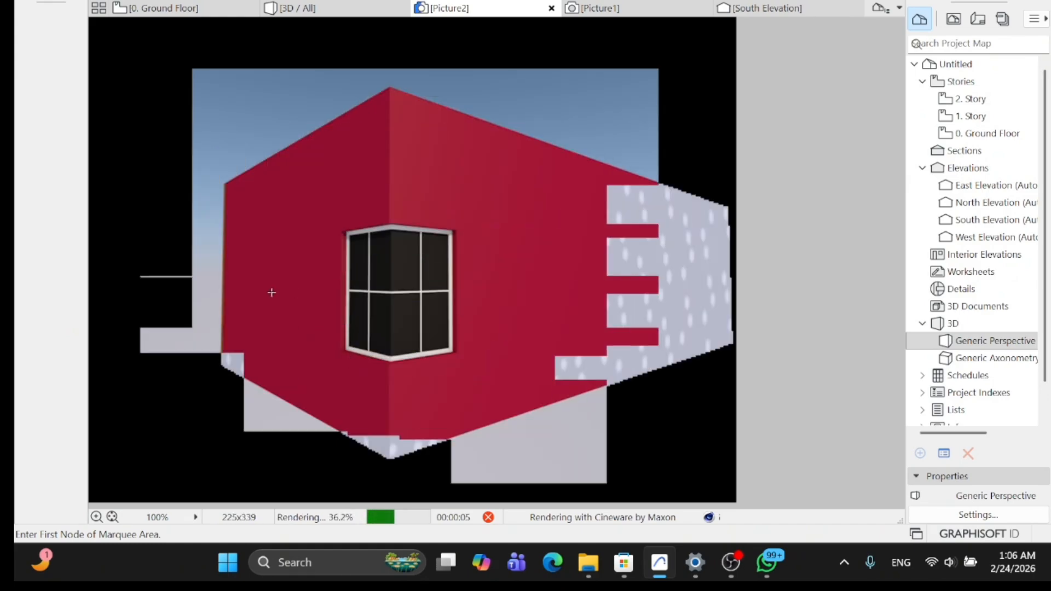
{"action": "scroll", "coordinate": [273, 306], "scroll_direction": "up", "scroll_amount": 3}
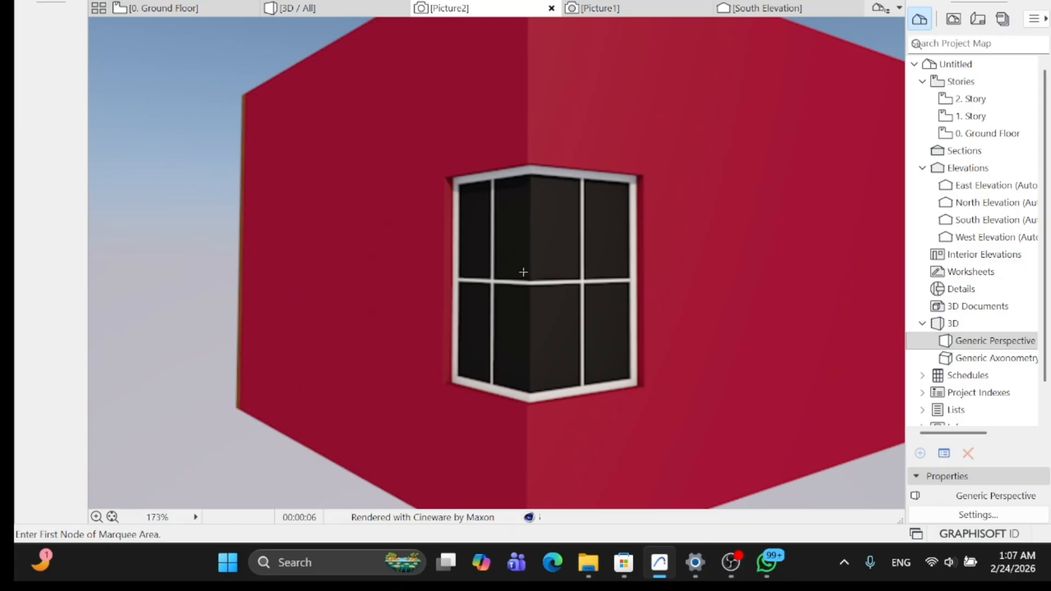
{"action": "scroll", "coordinate": [514, 281], "scroll_direction": "down", "scroll_amount": 2}
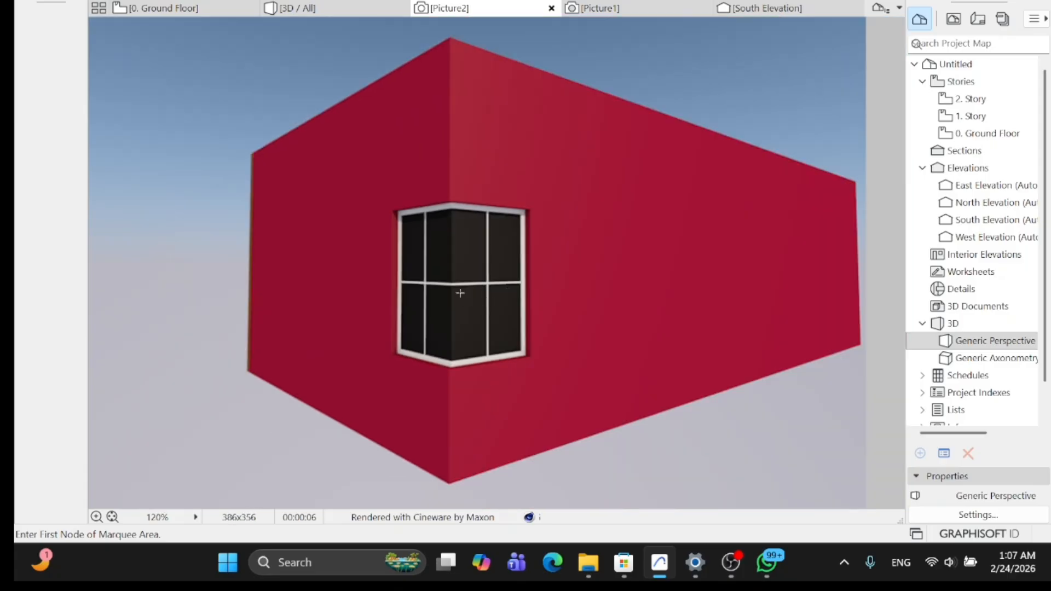
Set the glass surface of both corner window halves to Glass - Blue in the model attributes.
{"action": "left_click", "coordinate": [361, 17]}
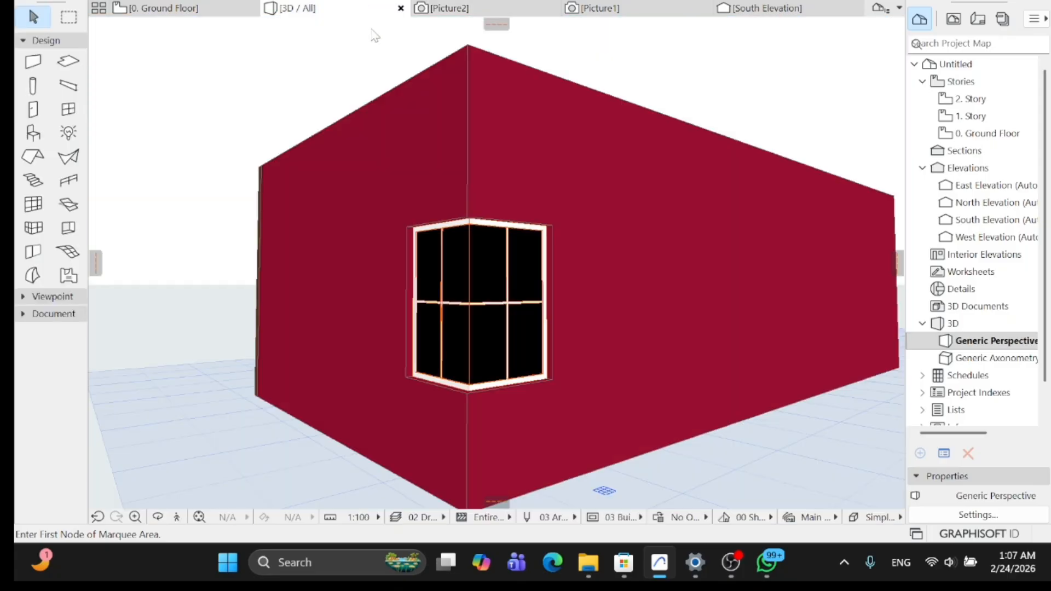
{"action": "left_click", "coordinate": [468, 251]}
{"action": "left_click", "coordinate": [486, 254], "text": "shift"}
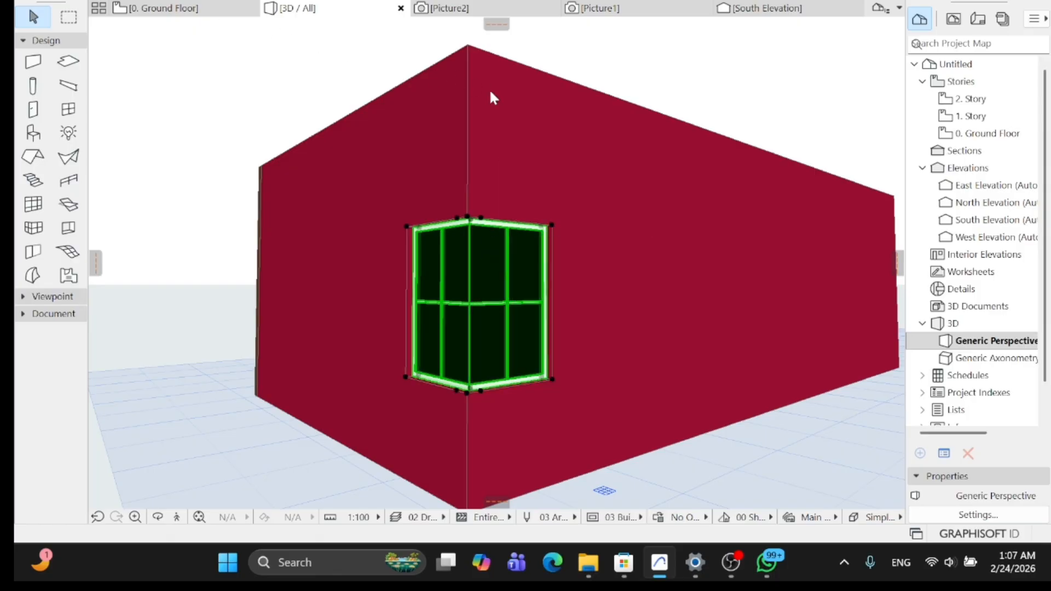
{"action": "key", "text": "ctrl+t"}
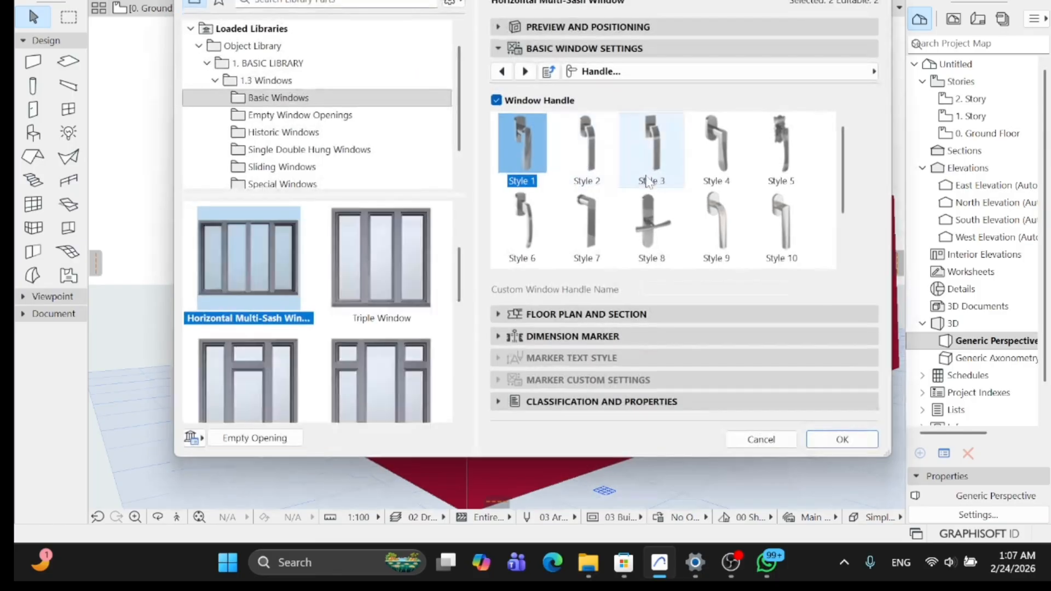
{"action": "left_click", "coordinate": [529, 73]}
{"action": "left_click", "coordinate": [529, 73]}
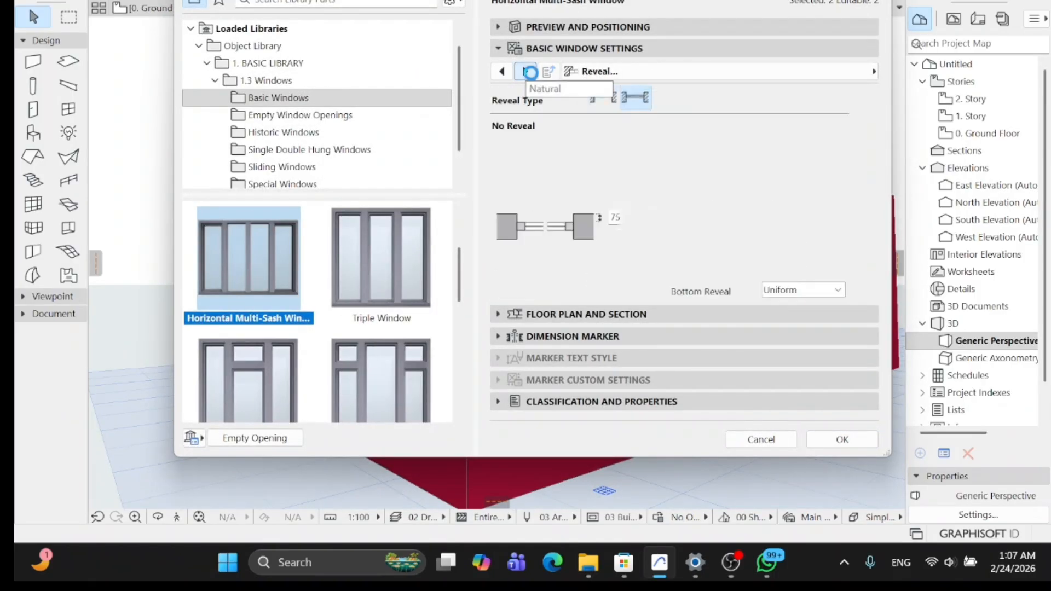
{"action": "left_click", "coordinate": [501, 71]}
{"action": "left_click", "coordinate": [501, 71]}
{"action": "left_click", "coordinate": [836, 208]}
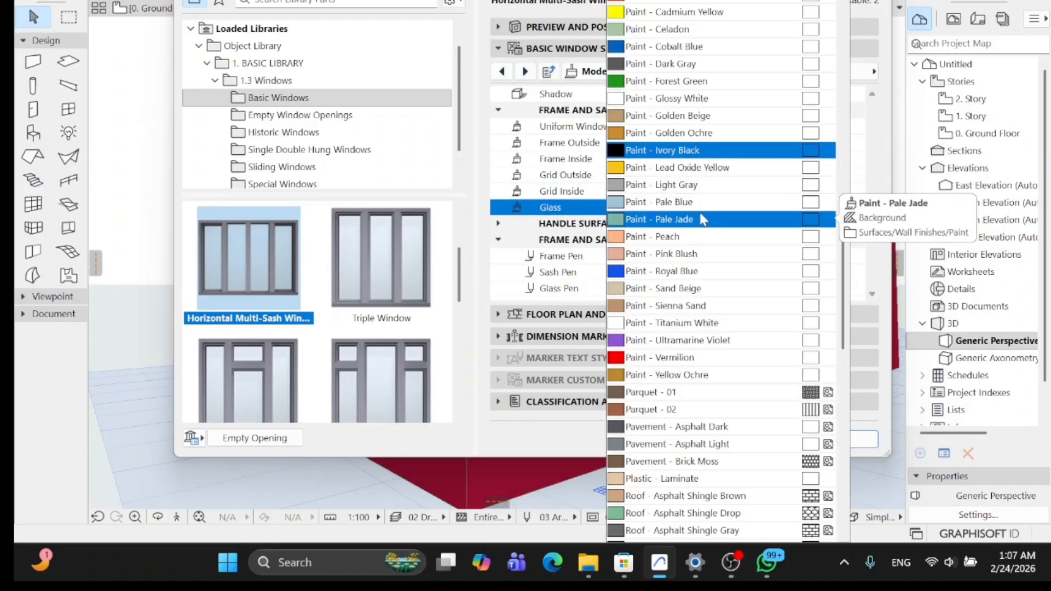
{"action": "type", "text": "g"}
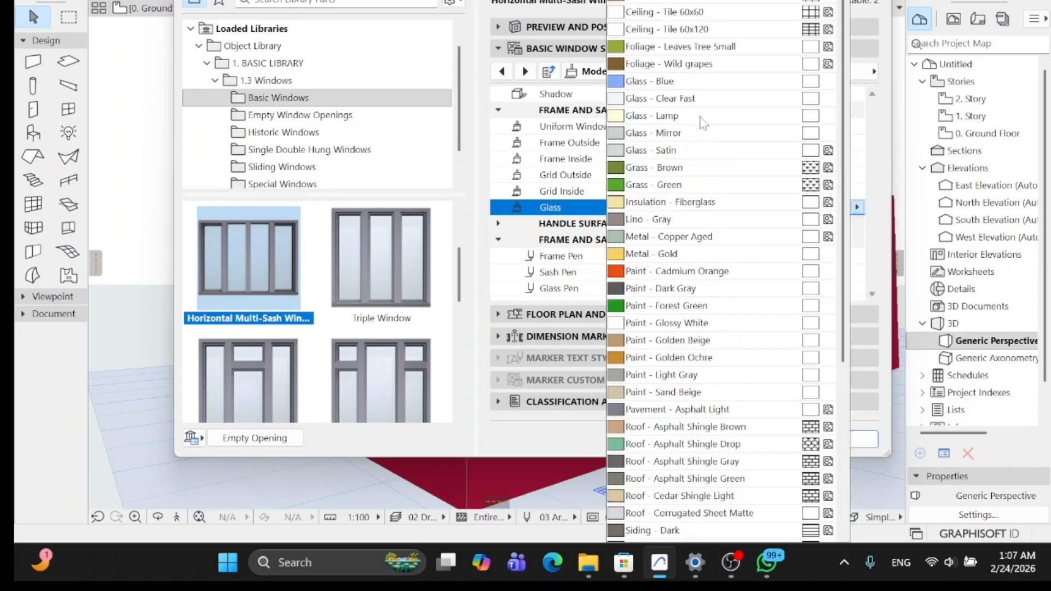
{"action": "left_click", "coordinate": [703, 82]}
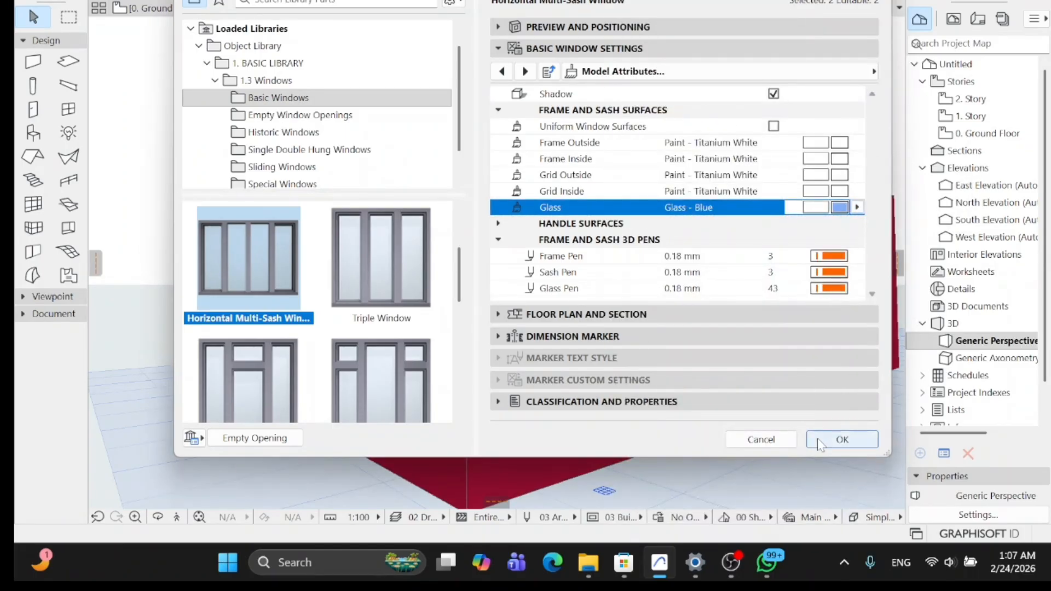
{"action": "left_click", "coordinate": [842, 439]}
Clear the selection and render the 3D view with the blue window glass.
{"action": "right_click", "coordinate": [306, 83]}
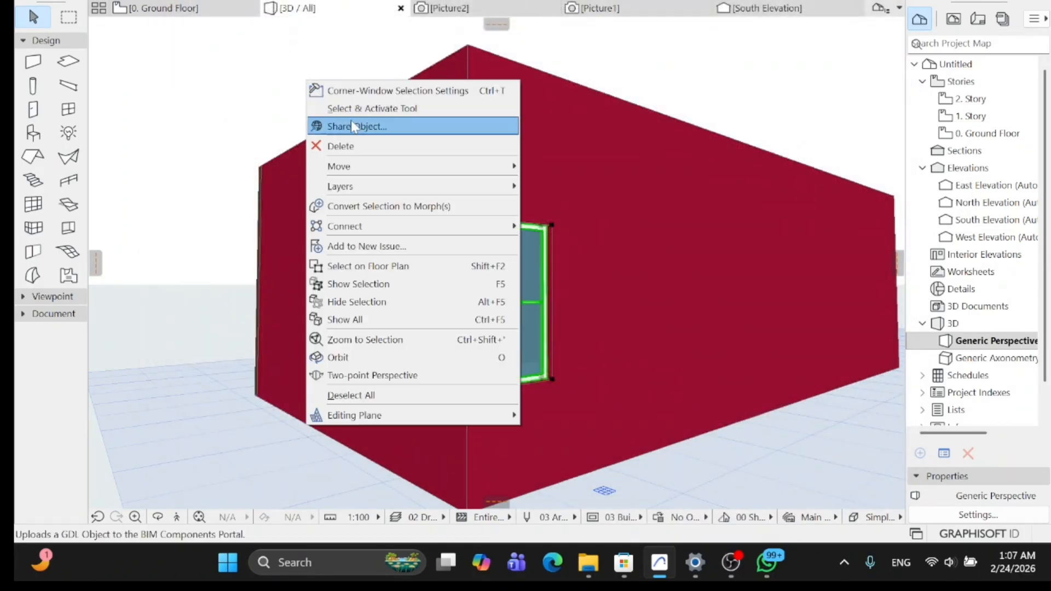
{"action": "left_click", "coordinate": [297, 72]}
{"action": "right_click", "coordinate": [298, 73]}
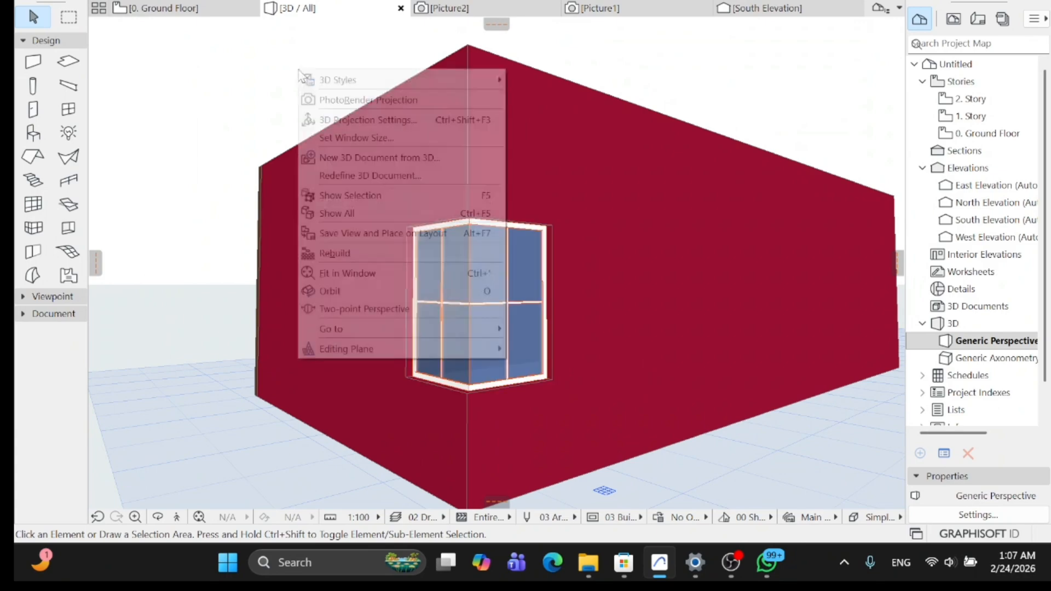
{"action": "left_click", "coordinate": [334, 100]}
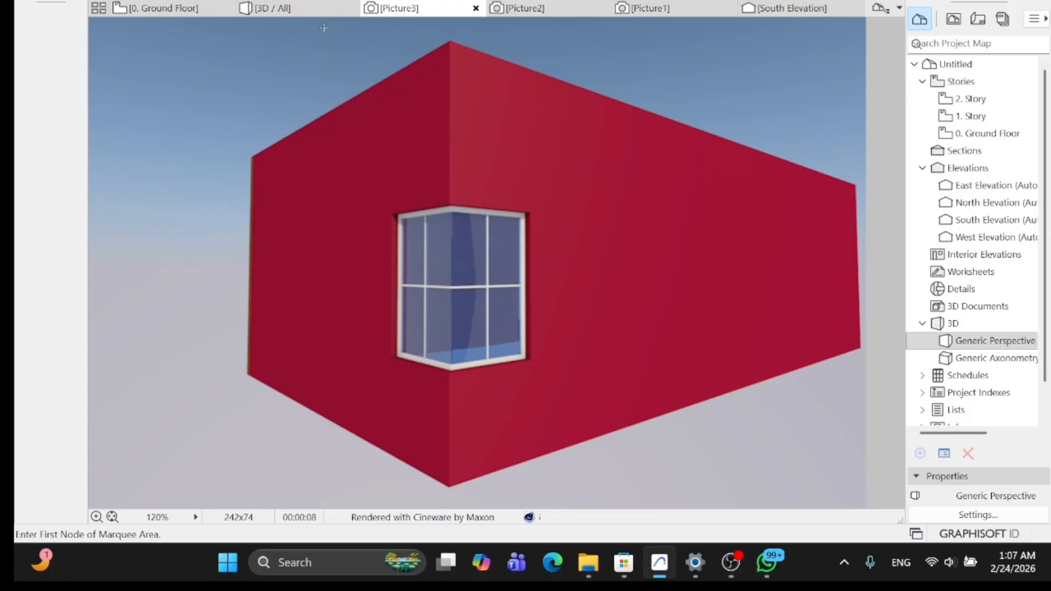
Change the glass surface of both corner window halves to Glass - Mirror.
{"action": "left_click", "coordinate": [268, 7]}
{"action": "right_click", "coordinate": [302, 82]}
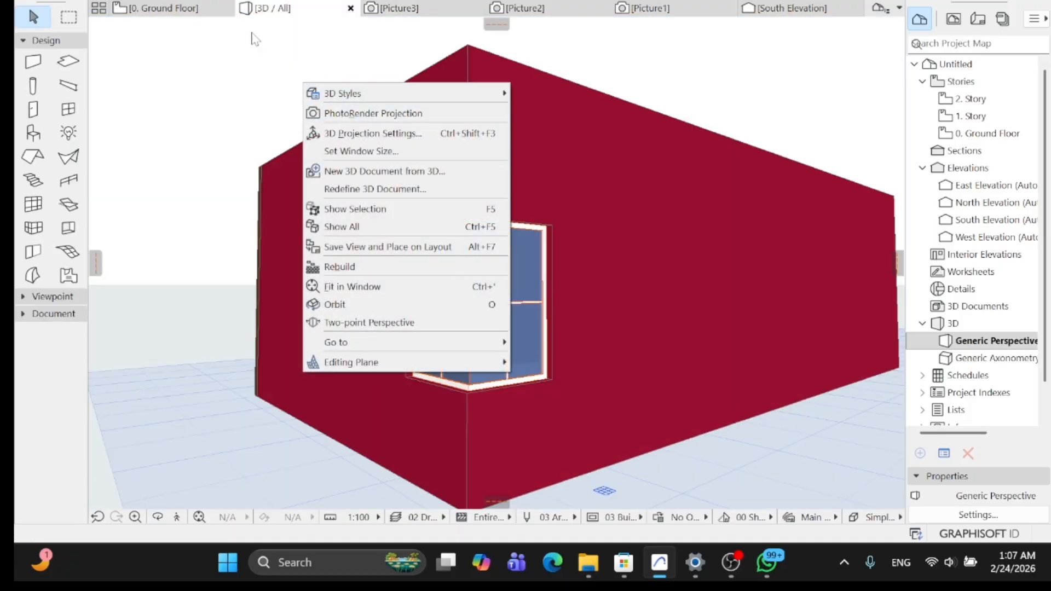
{"action": "left_click", "coordinate": [237, 76]}
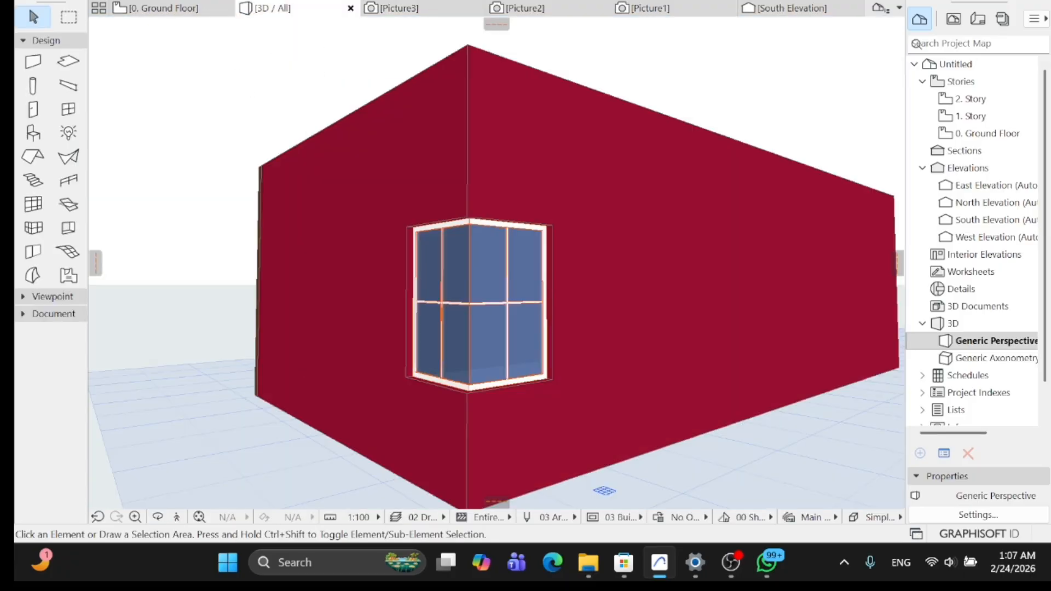
{"action": "left_click", "coordinate": [426, 254]}
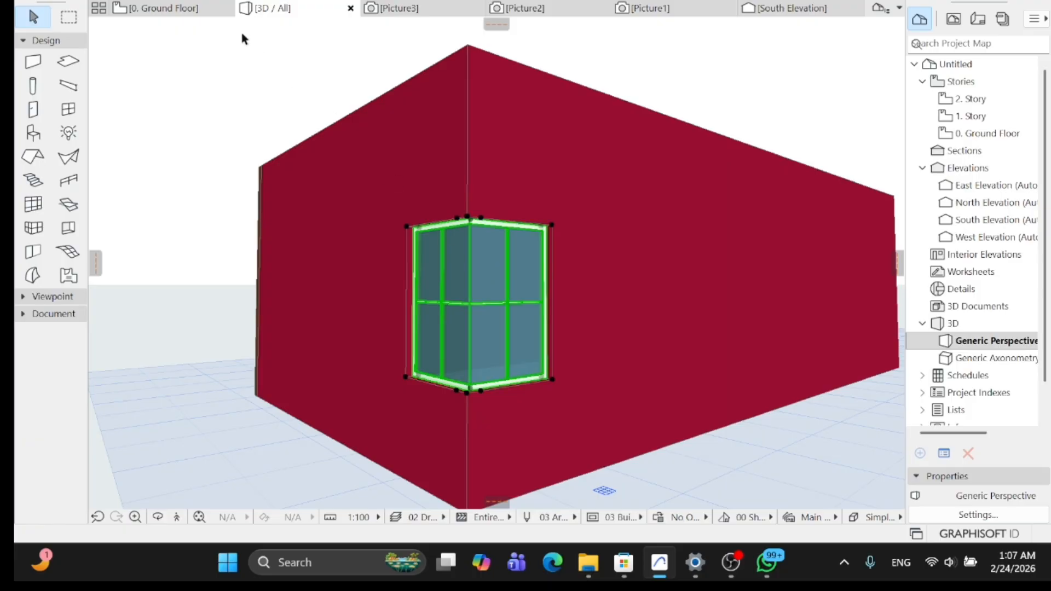
{"action": "key", "text": "ctrl+t"}
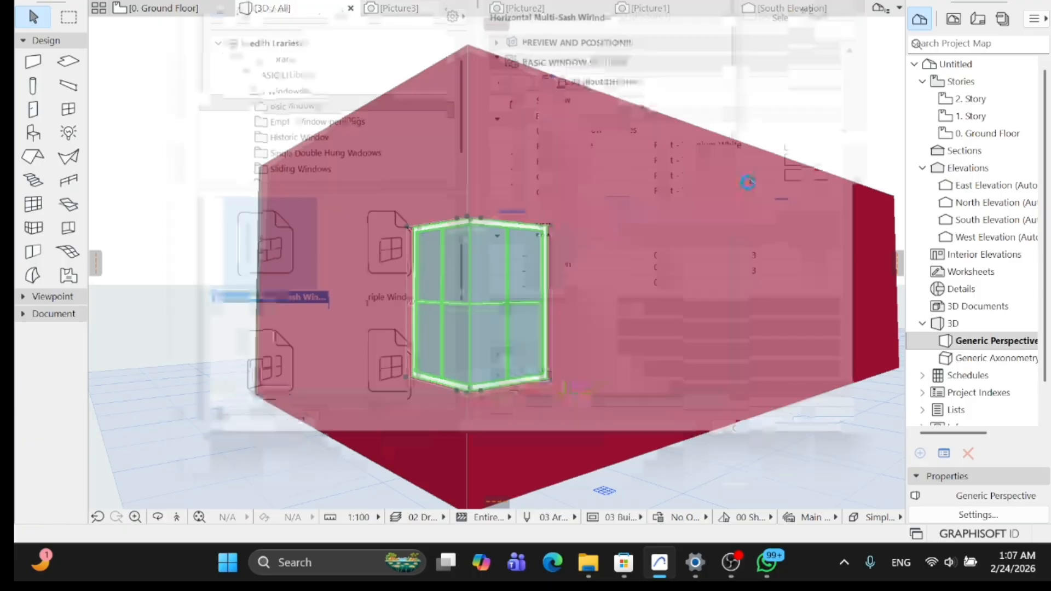
{"action": "left_click", "coordinate": [840, 208]}
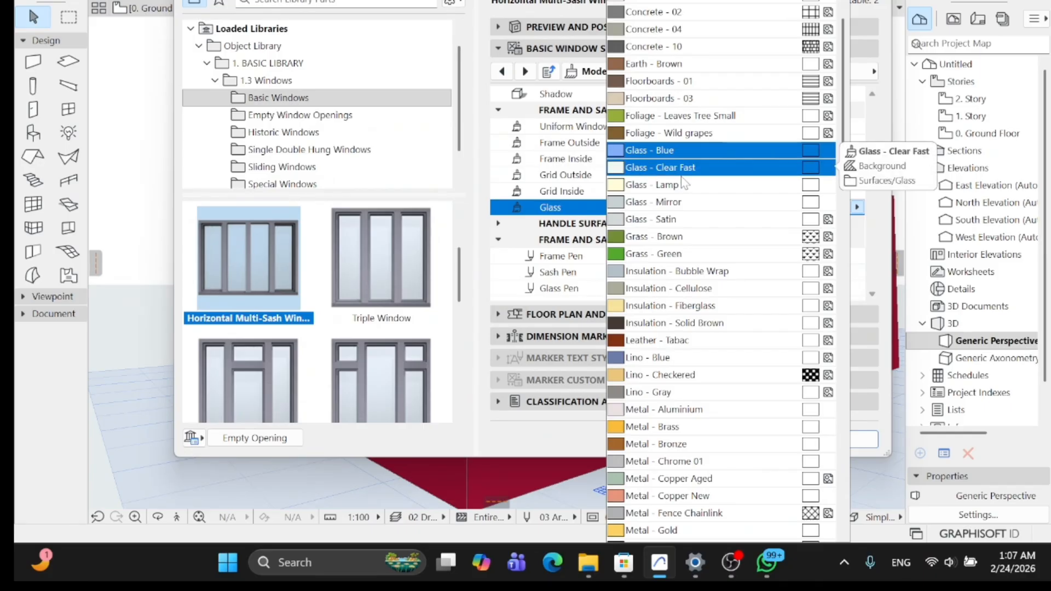
{"action": "left_click", "coordinate": [679, 207]}
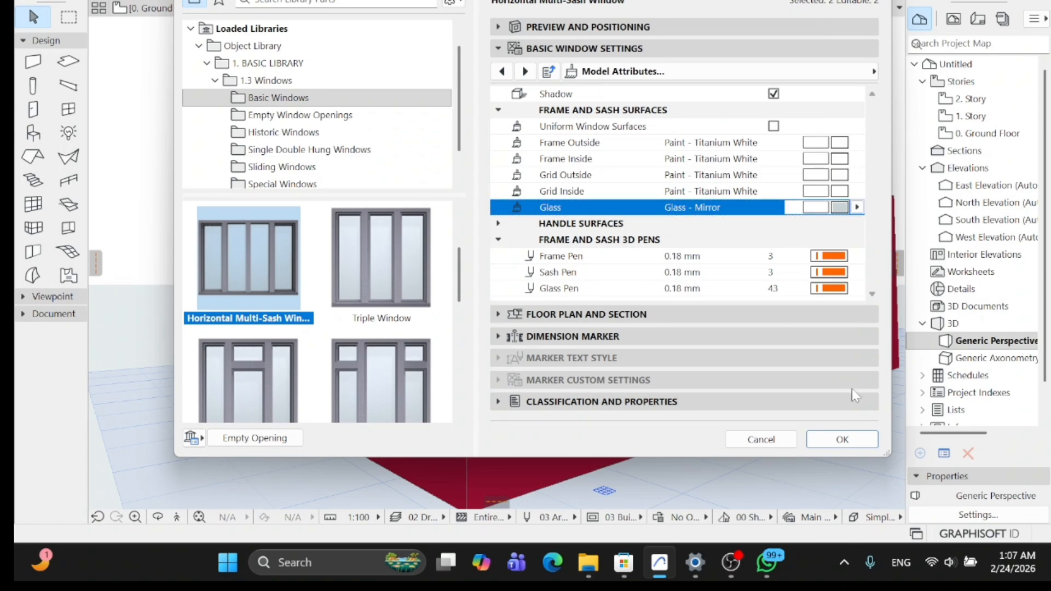
{"action": "left_click", "coordinate": [859, 439]}
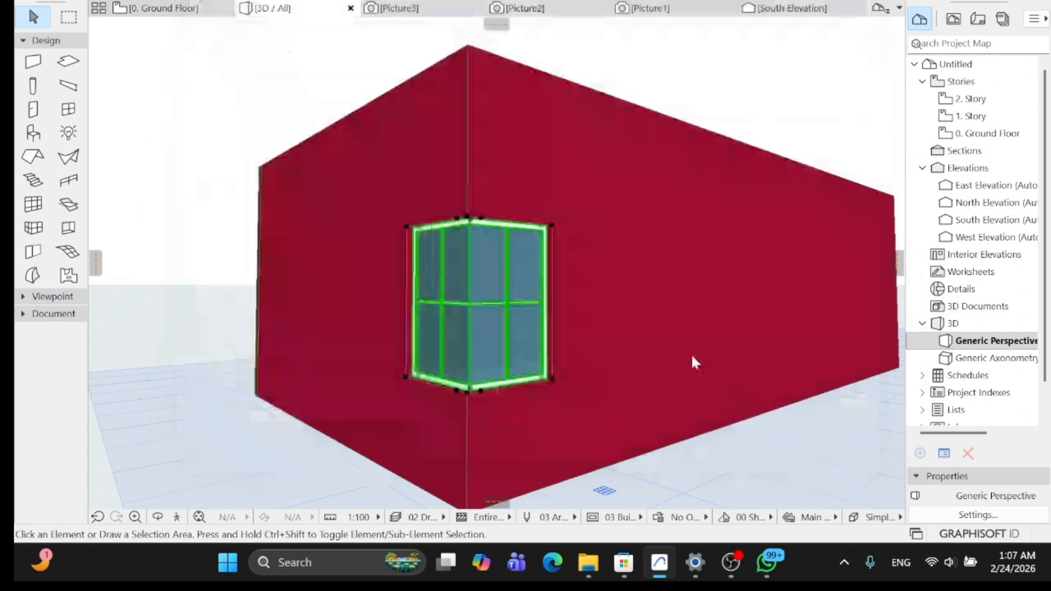
Clear the selection and render the 3D view with the mirror window glass.
{"action": "right_click", "coordinate": [315, 27]}
{"action": "key", "text": "Escape"}
{"action": "key", "text": "Escape"}
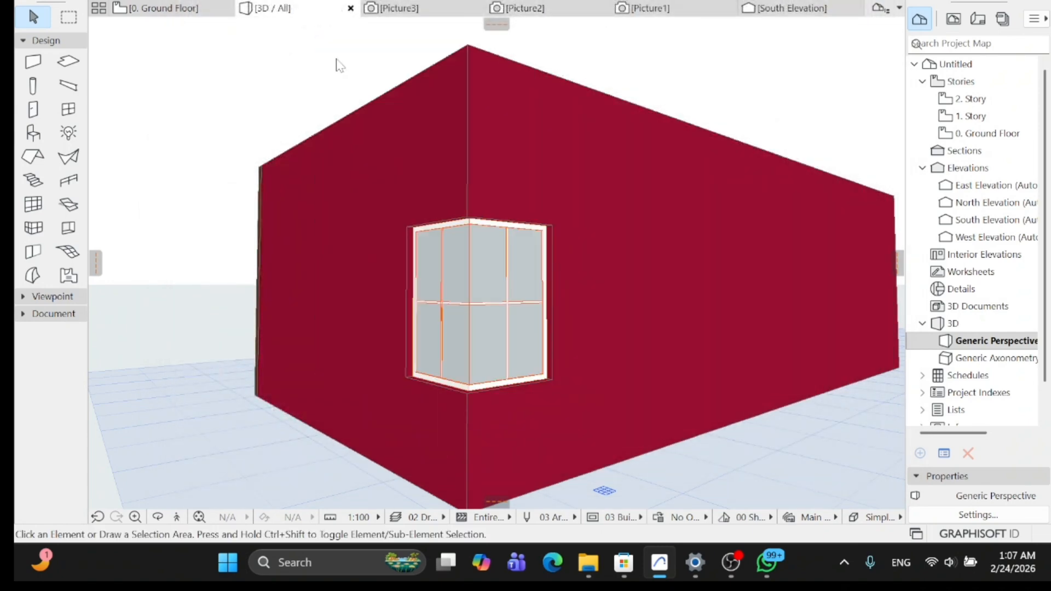
{"action": "right_click", "coordinate": [336, 59]}
{"action": "left_click", "coordinate": [345, 89]}
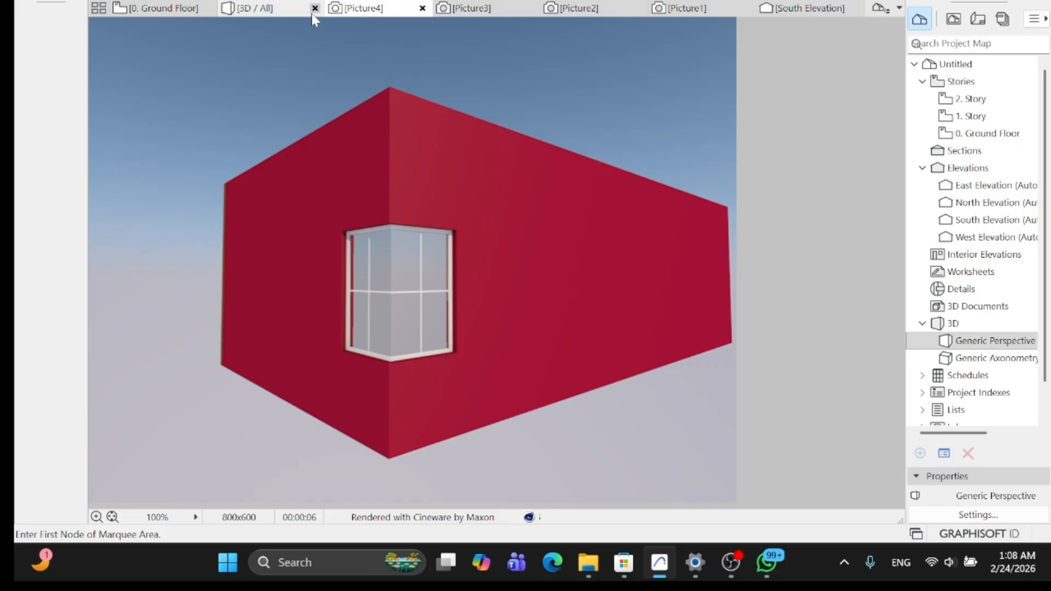
Set the glass surface of both corner window halves to Glass - Satin in the model attributes.
{"action": "left_click", "coordinate": [282, 15]}
{"action": "left_click", "coordinate": [447, 233]}
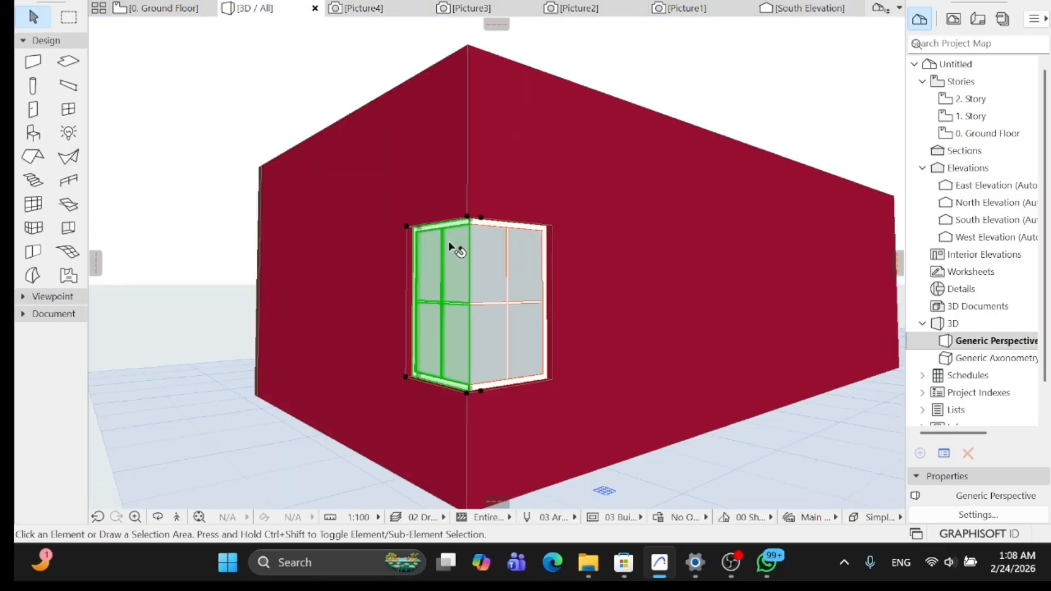
{"action": "left_click", "coordinate": [485, 263], "text": "shift"}
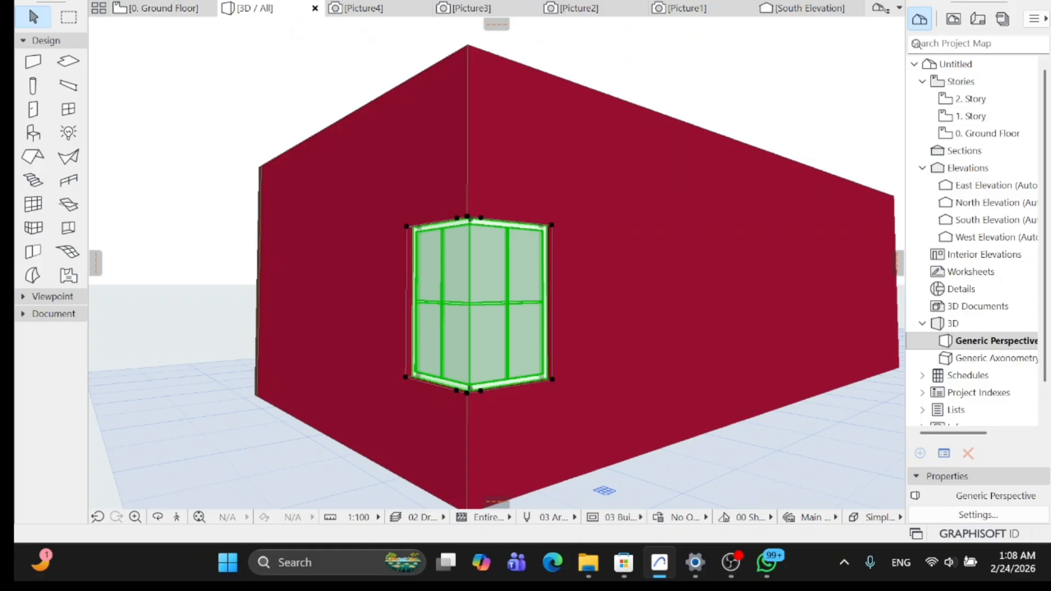
{"action": "key", "text": "ctrl+t"}
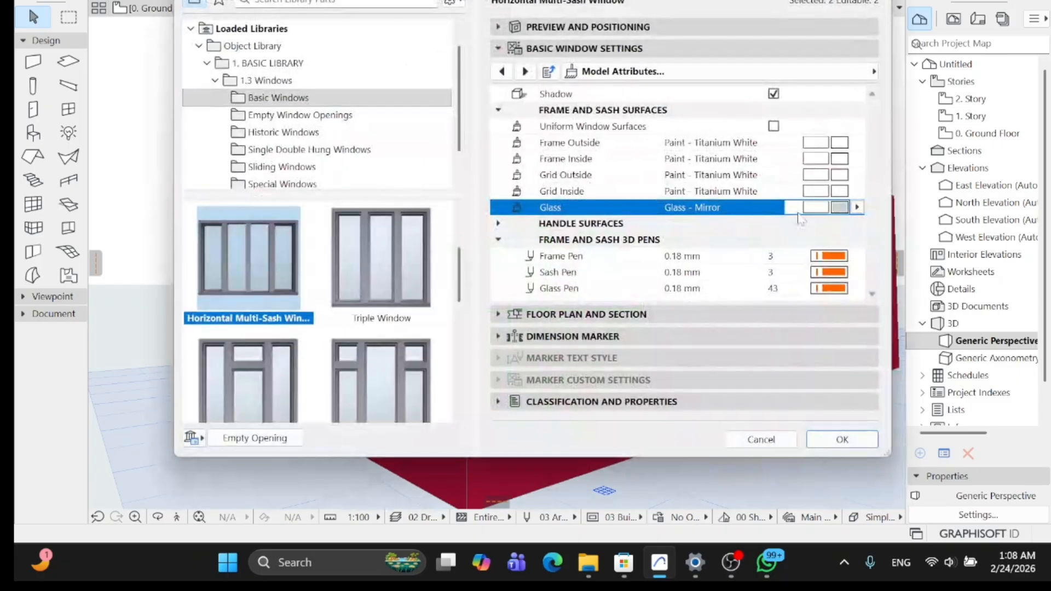
{"action": "left_click", "coordinate": [841, 208]}
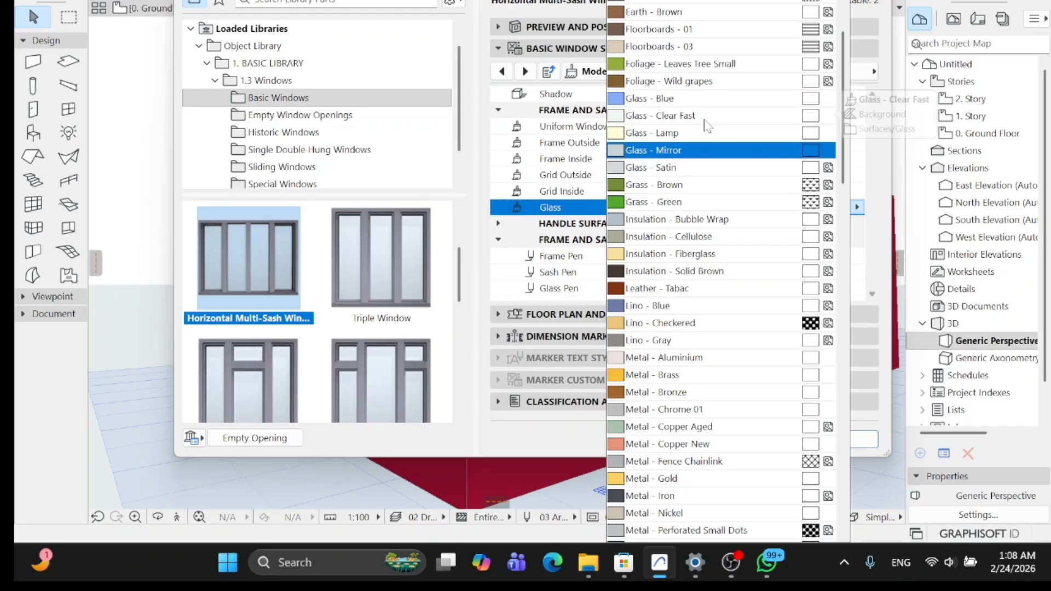
{"action": "left_click", "coordinate": [705, 171]}
{"action": "left_click", "coordinate": [825, 432]}
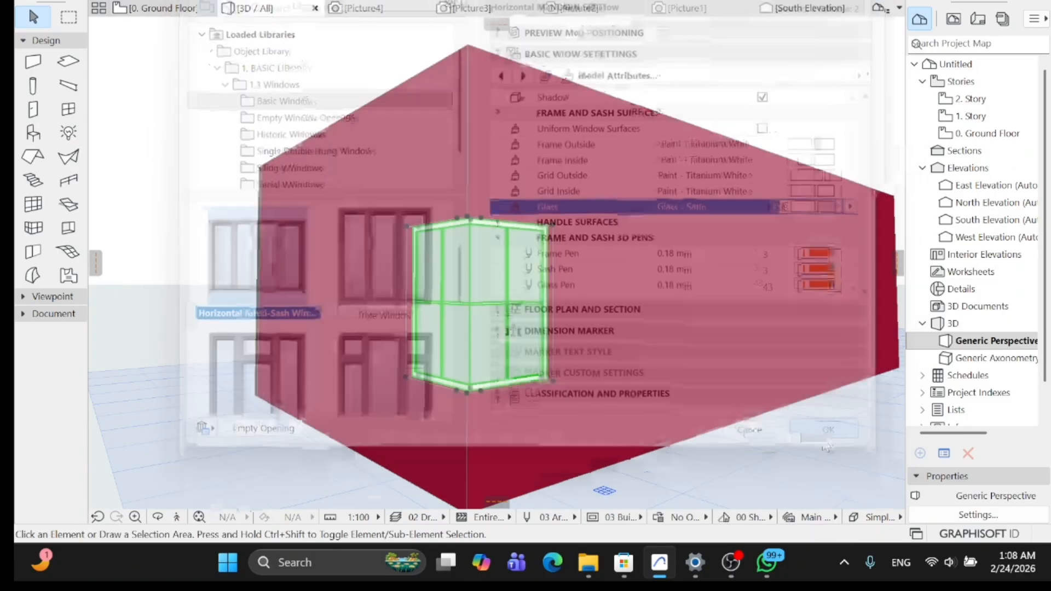
Clear the selection and render the 3D view with the satin window glass.
{"action": "right_click", "coordinate": [304, 44]}
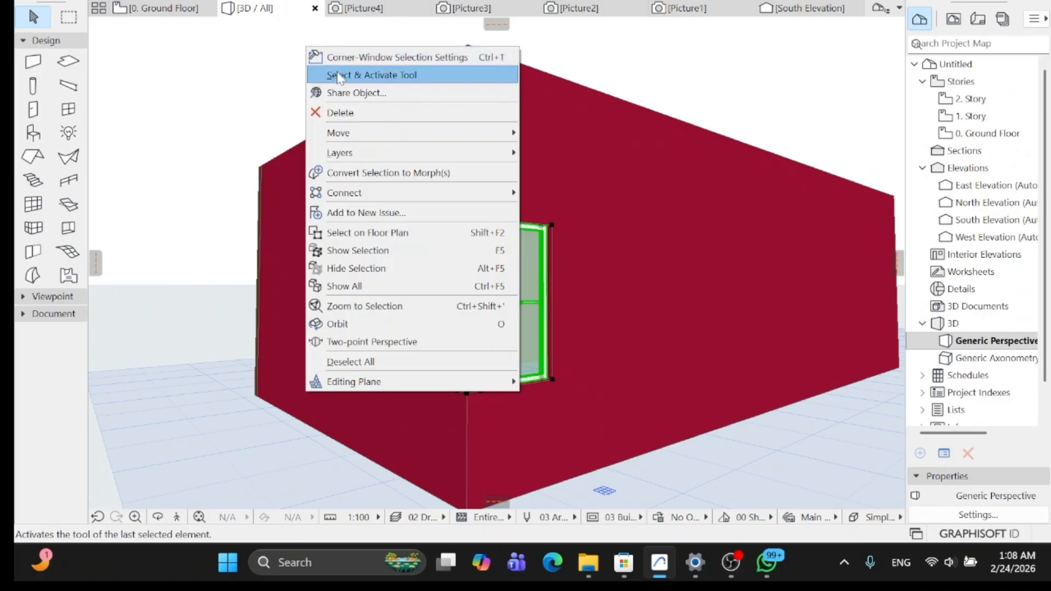
{"action": "left_click", "coordinate": [338, 77]}
{"action": "right_click", "coordinate": [342, 55]}
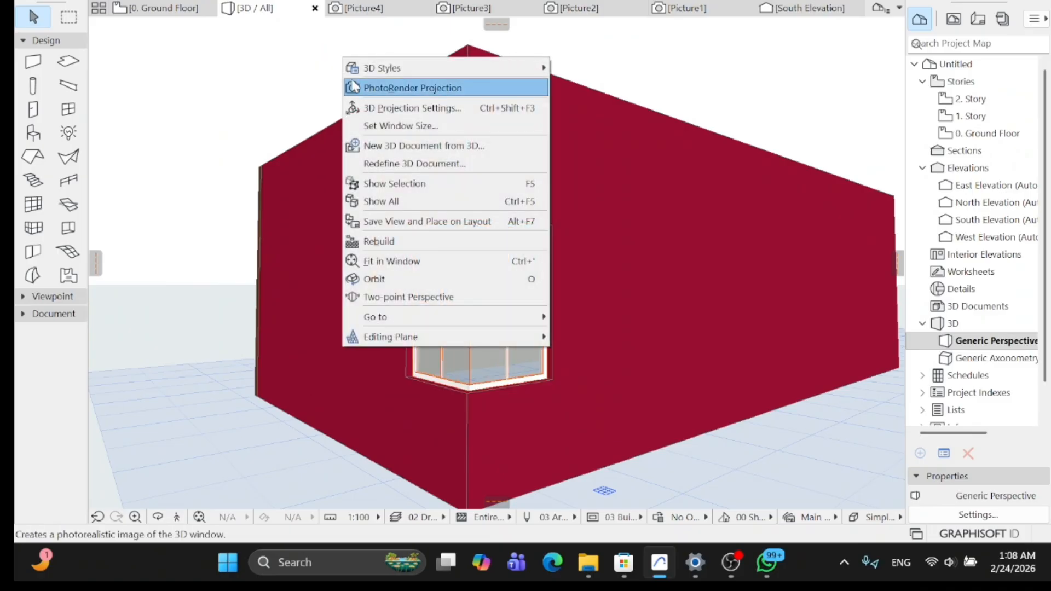
{"action": "left_click", "coordinate": [353, 88]}
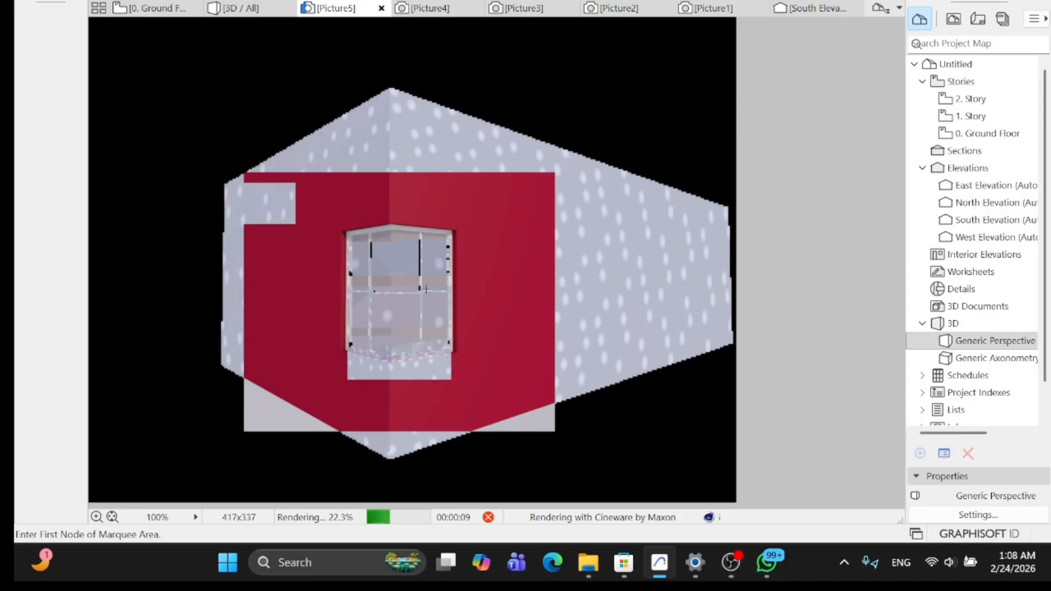
{"action": "scroll", "coordinate": [426, 289], "scroll_direction": "up", "scroll_amount": 2}
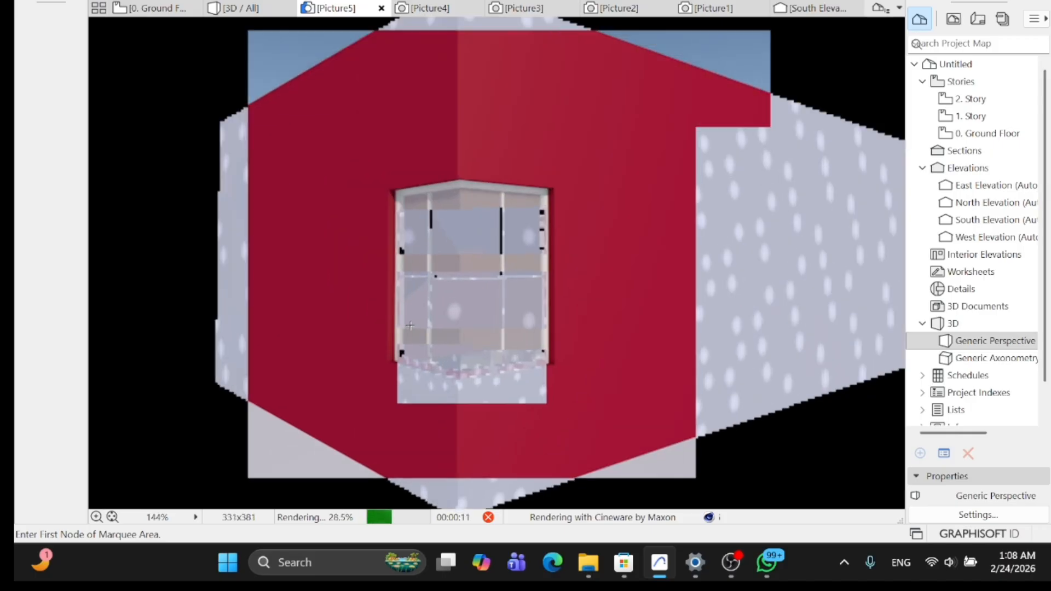
{"action": "scroll", "coordinate": [411, 323], "scroll_direction": "down", "scroll_amount": 1}
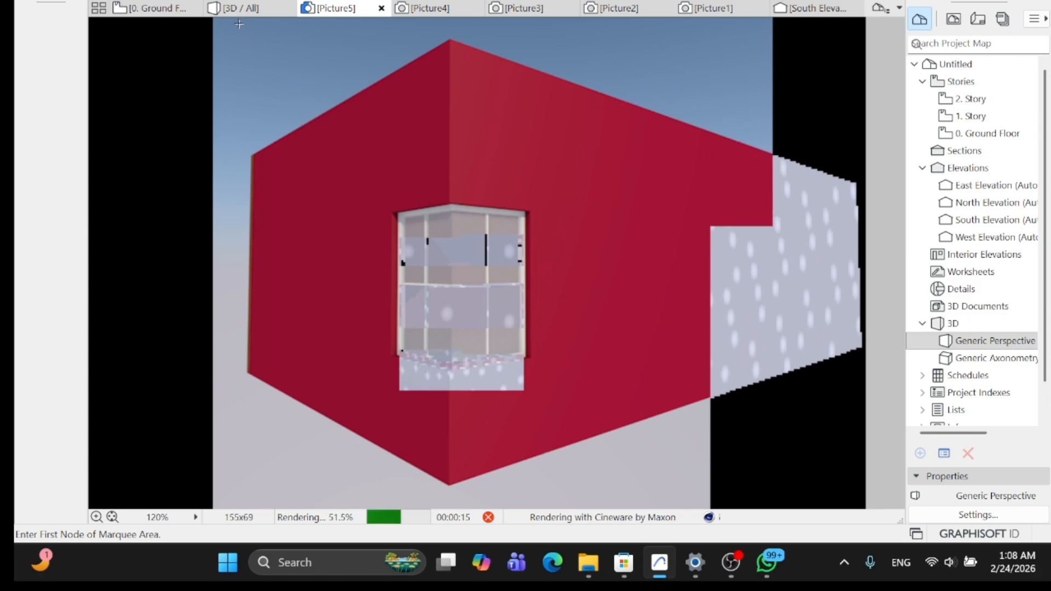
{"action": "mouse_move", "coordinate": [244, 19]}
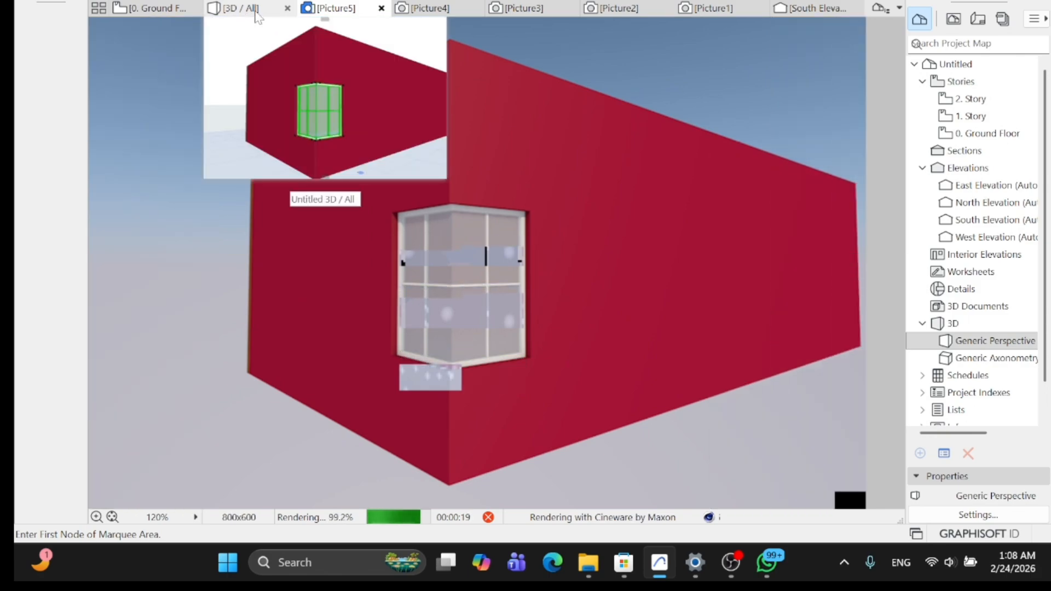
Orbit the 3D model to the window in the brown wall and create a photorealistic render of it.
{"action": "left_click", "coordinate": [255, 16]}
{"action": "left_click", "coordinate": [157, 517]}
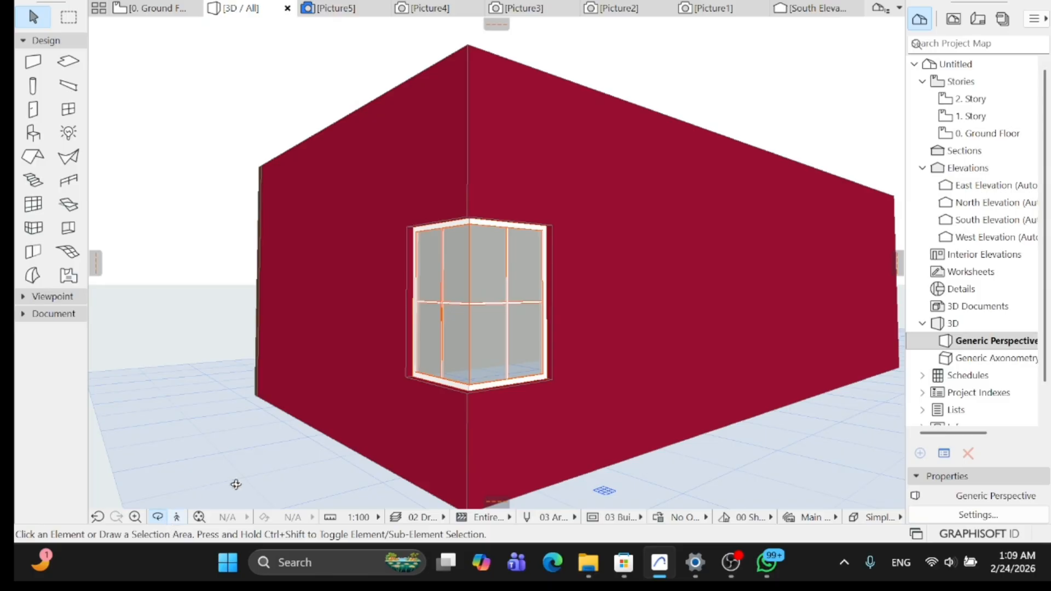
{"action": "left_click_drag", "start_coordinate": [237, 484], "coordinate": [467, 377]}
{"action": "scroll", "coordinate": [486, 276], "scroll_direction": "up", "scroll_amount": 10}
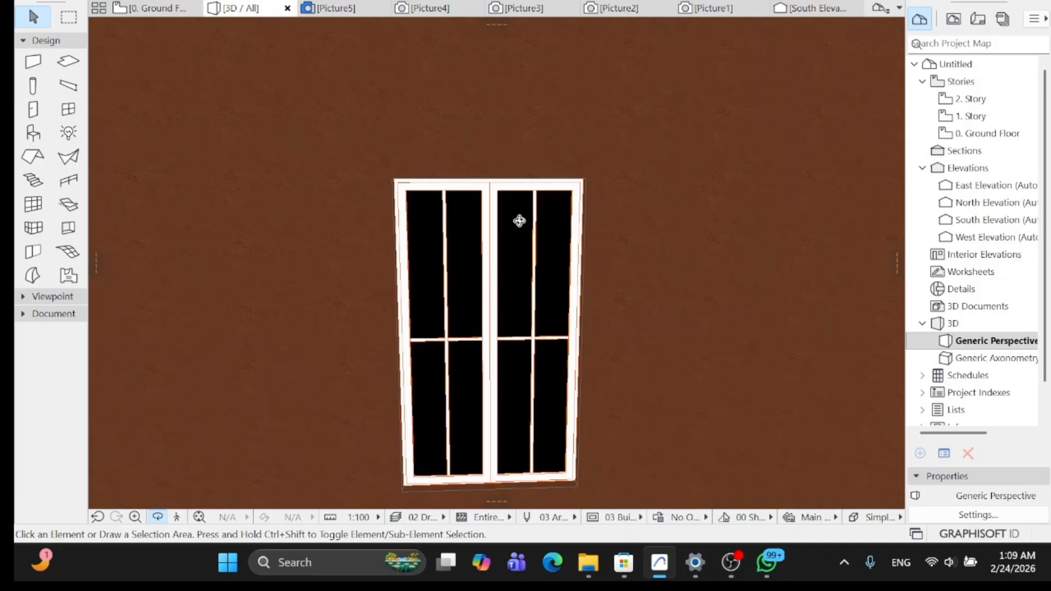
{"action": "left_click_drag", "start_coordinate": [519, 220], "coordinate": [422, 101]}
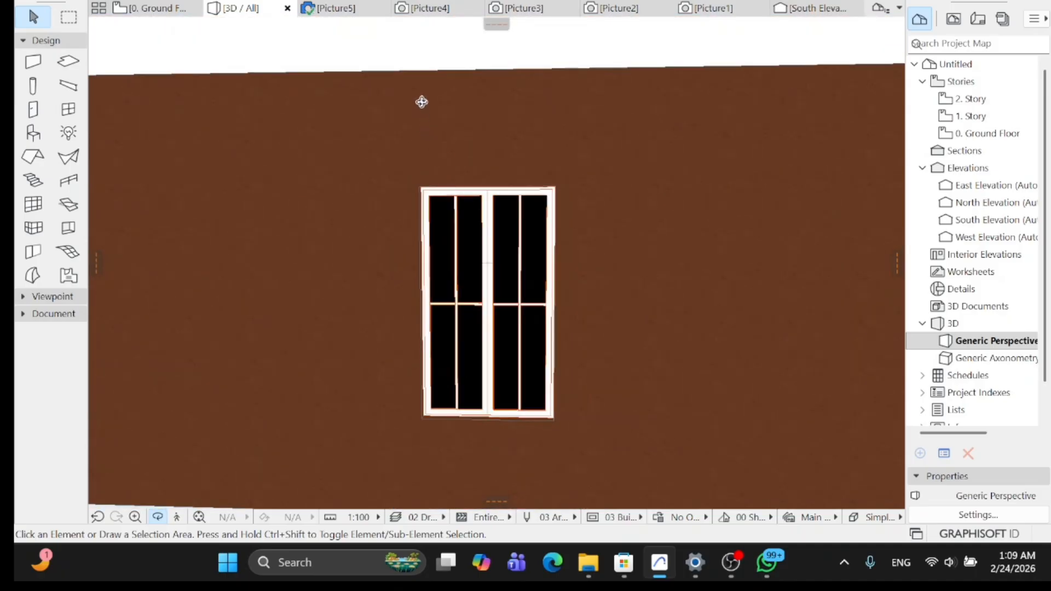
{"action": "right_click", "coordinate": [425, 65]}
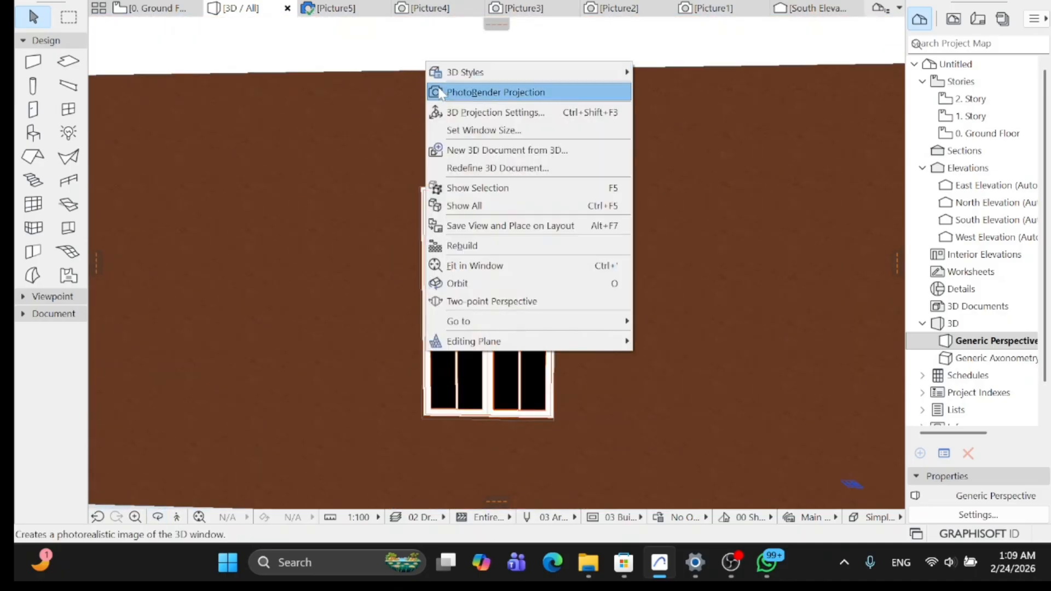
{"action": "left_click", "coordinate": [441, 88]}
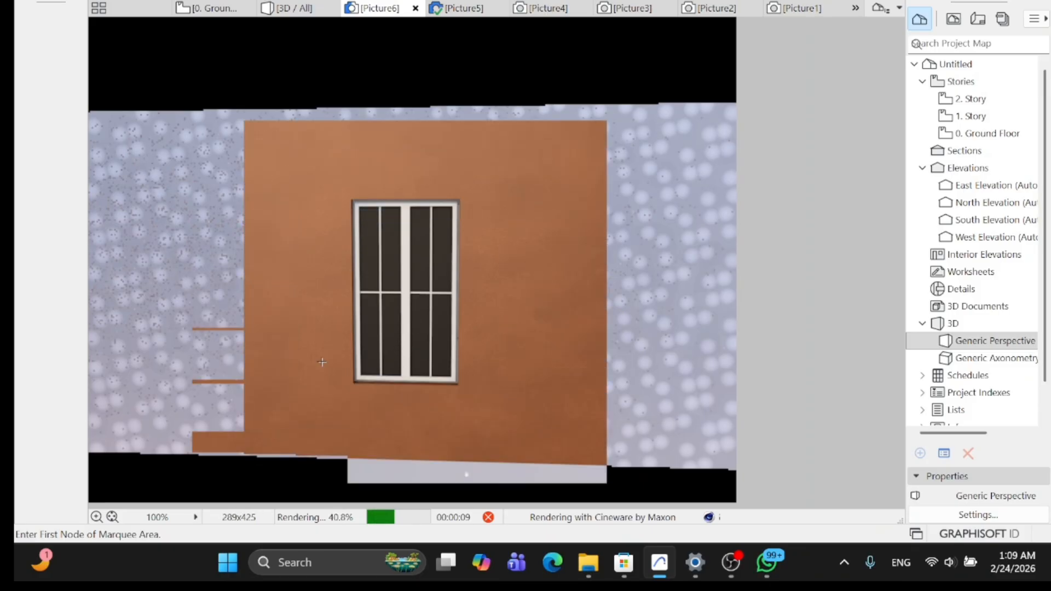
{"action": "scroll", "coordinate": [336, 373], "scroll_direction": "up", "scroll_amount": 1}
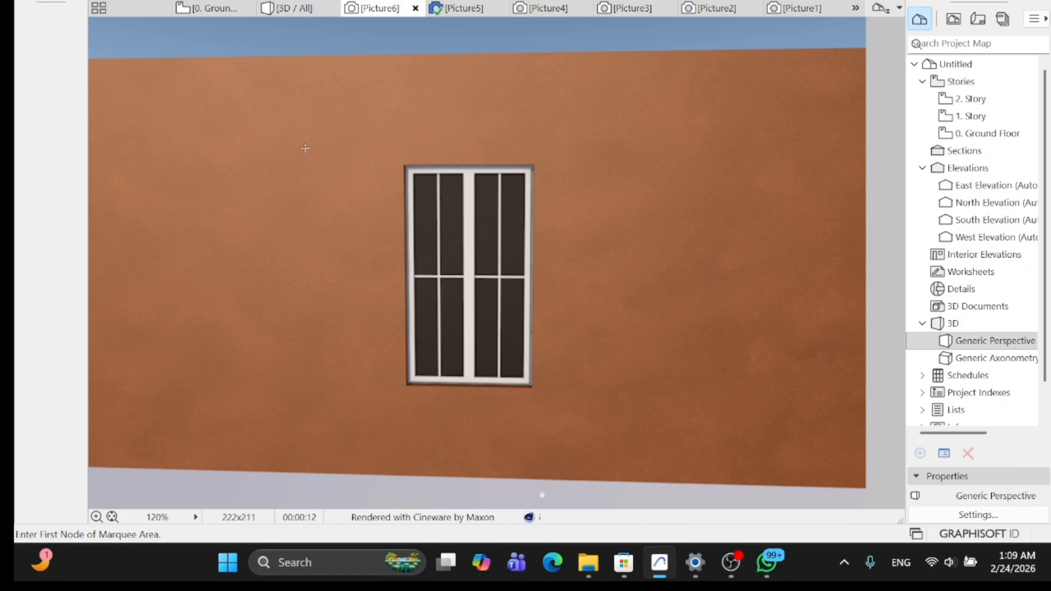
{"action": "scroll", "coordinate": [378, 304], "scroll_direction": "down", "scroll_amount": 7}
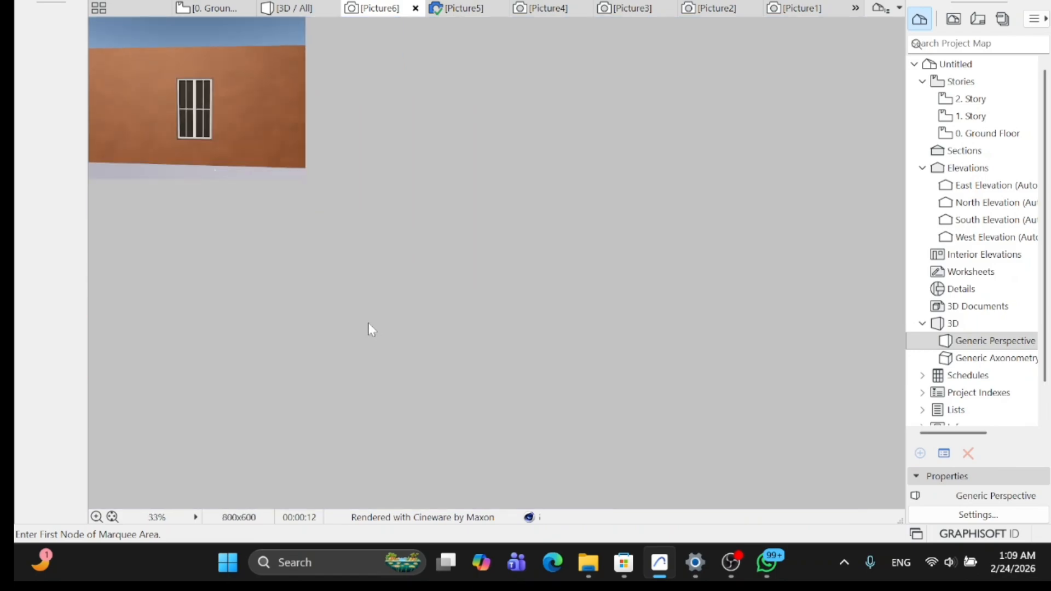
Return to the ground floor plan and look through the basic window types in the Window tool's default settings.
{"action": "left_click", "coordinate": [214, 12]}
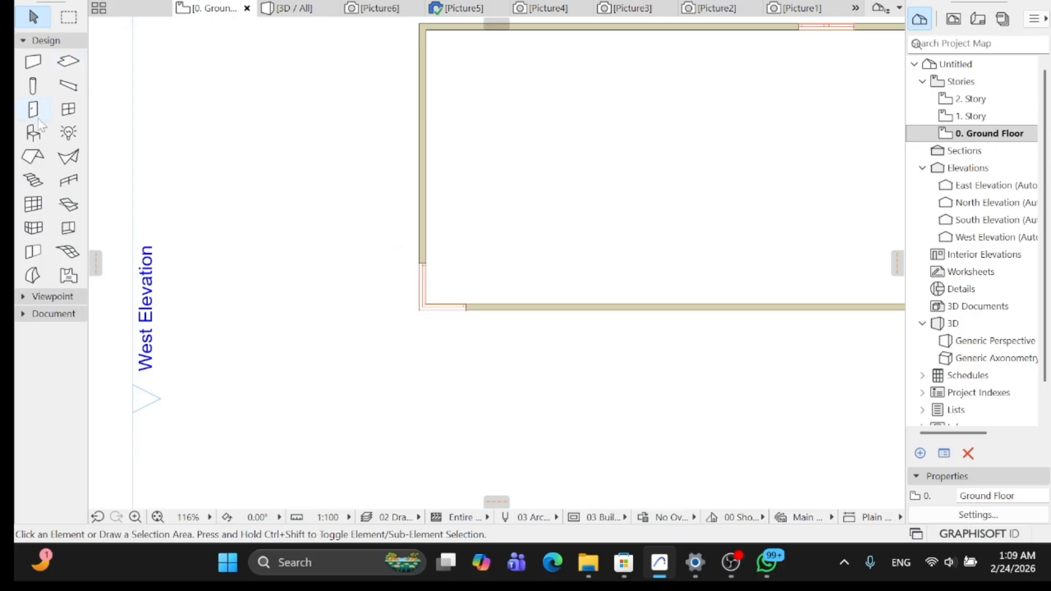
{"action": "left_click", "coordinate": [68, 109]}
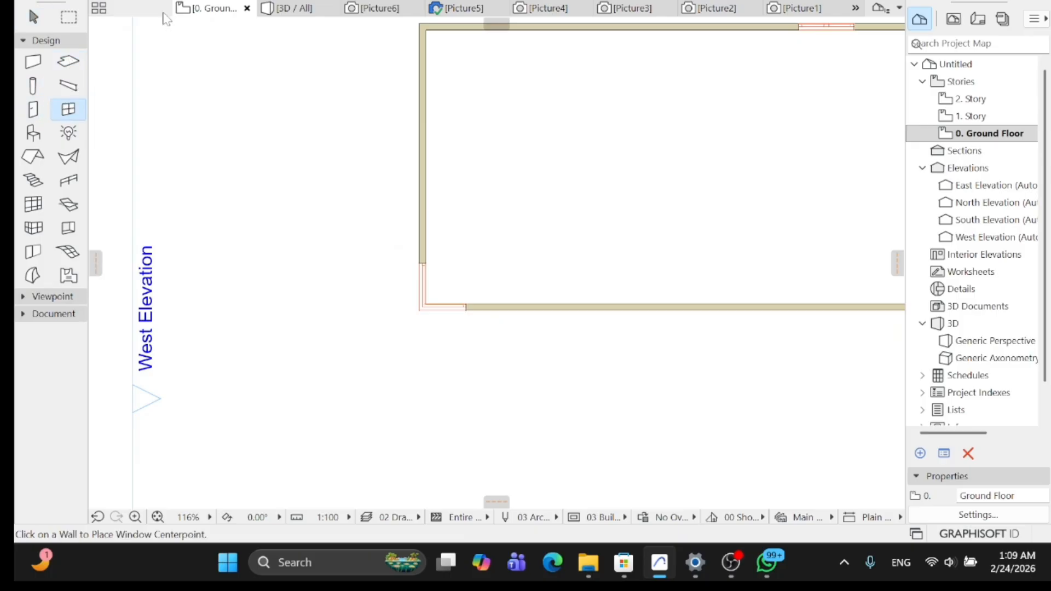
{"action": "key", "text": "ctrl+t"}
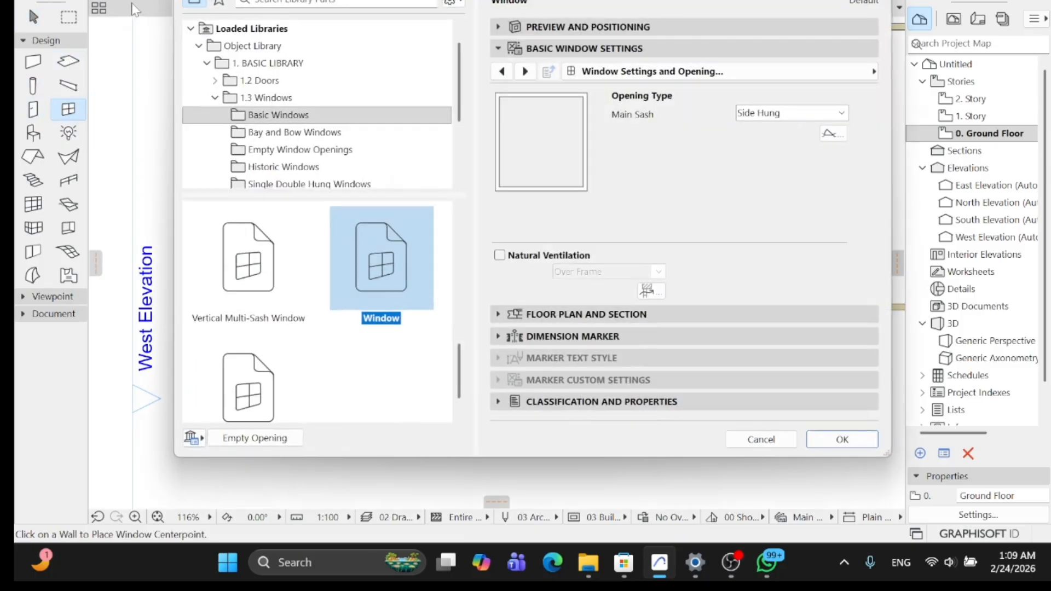
{"action": "scroll", "coordinate": [260, 305], "scroll_direction": "down", "scroll_amount": 1}
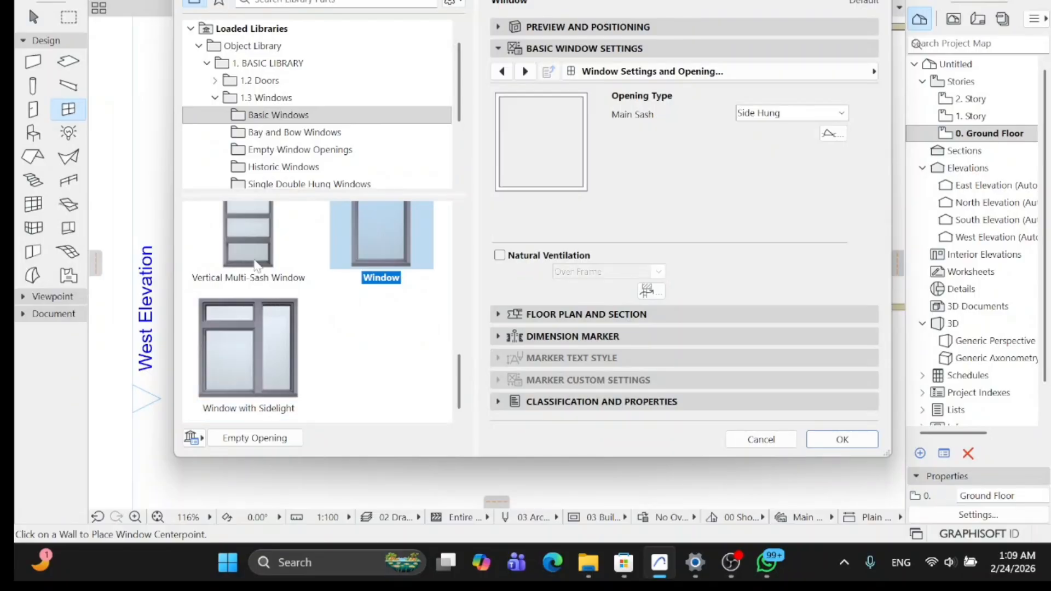
{"action": "scroll", "coordinate": [263, 312], "scroll_direction": "up", "scroll_amount": 3}
{"action": "scroll", "coordinate": [353, 303], "scroll_direction": "up", "scroll_amount": 2}
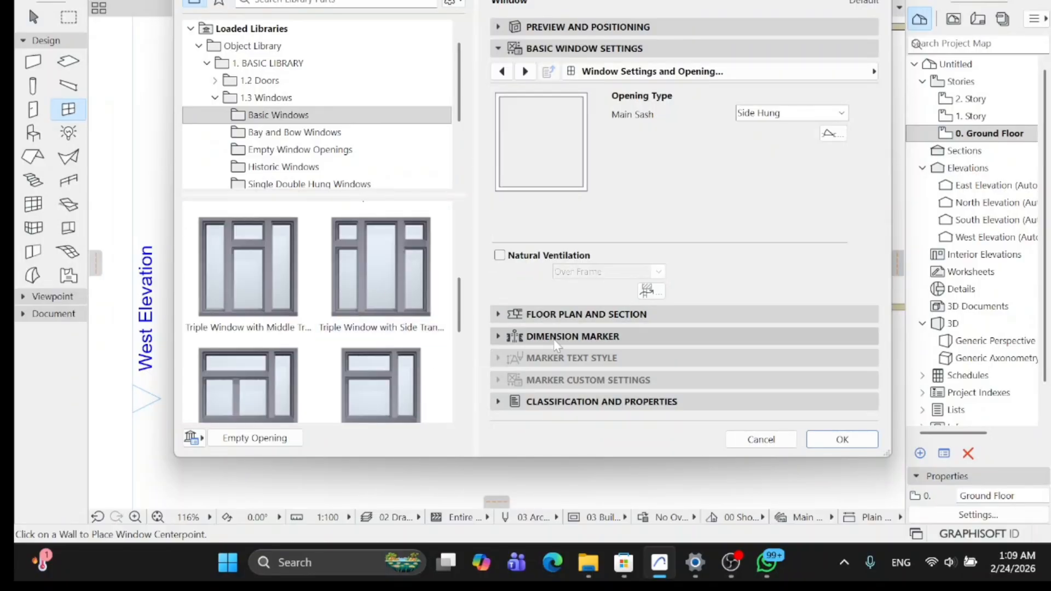
{"action": "left_click", "coordinate": [848, 446]}
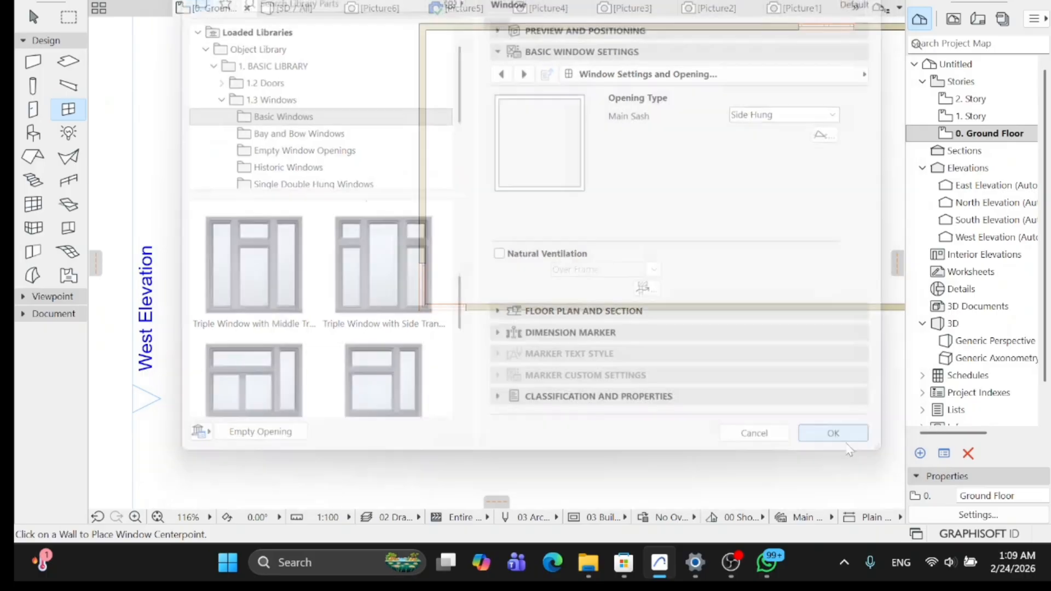
Open the settings of the placed window in the room's upper wall on the ground floor plan.
{"action": "scroll", "coordinate": [432, 279], "scroll_direction": "down", "scroll_amount": 3}
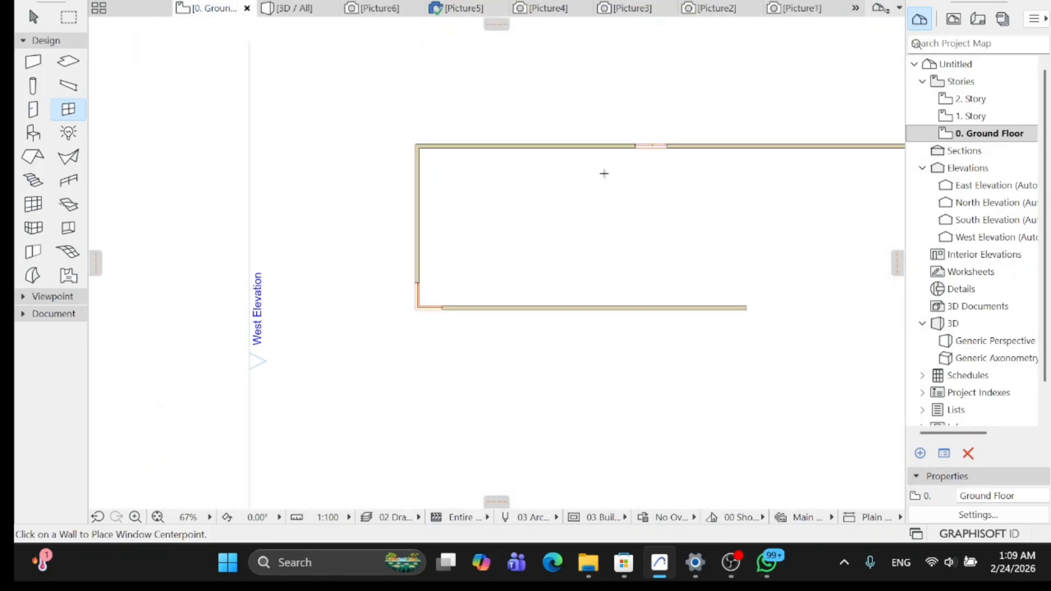
{"action": "scroll", "coordinate": [604, 174], "scroll_direction": "up", "scroll_amount": 6}
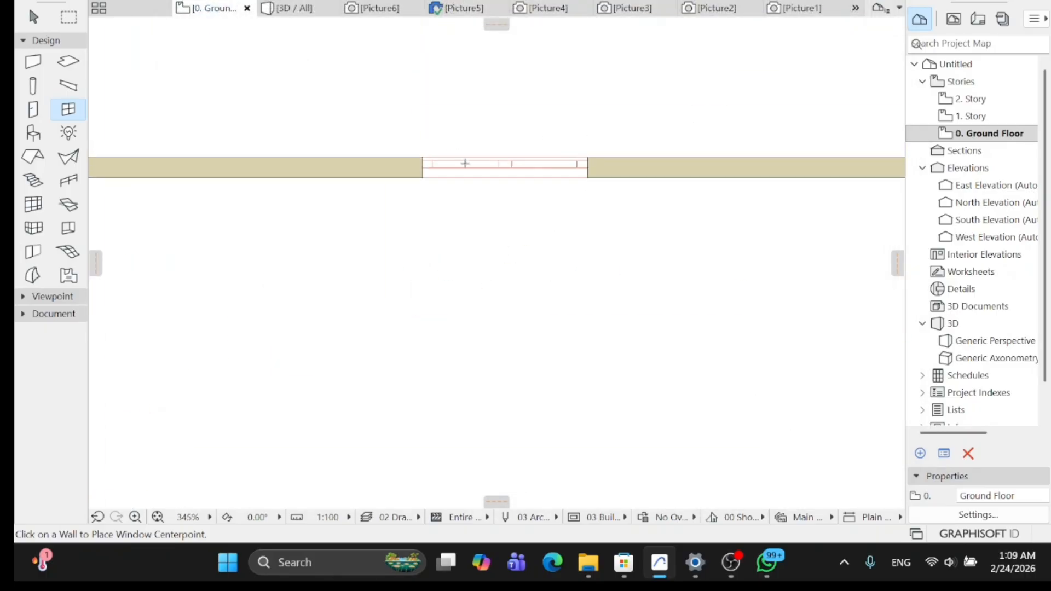
{"action": "key", "text": "Escape"}
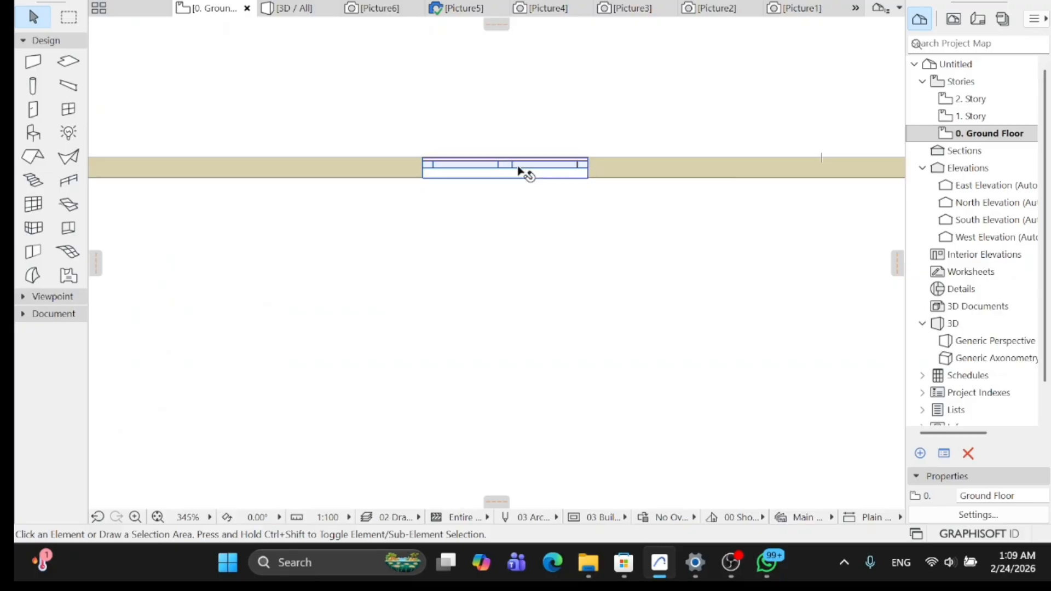
{"action": "left_click", "coordinate": [519, 169]}
{"action": "key", "text": "Escape"}
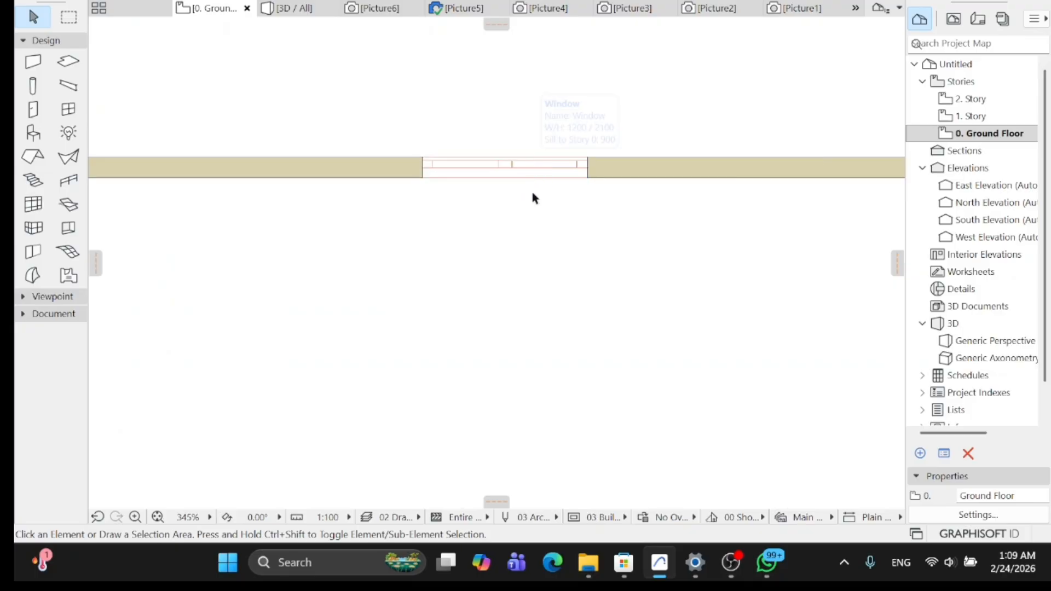
{"action": "left_click", "coordinate": [531, 171]}
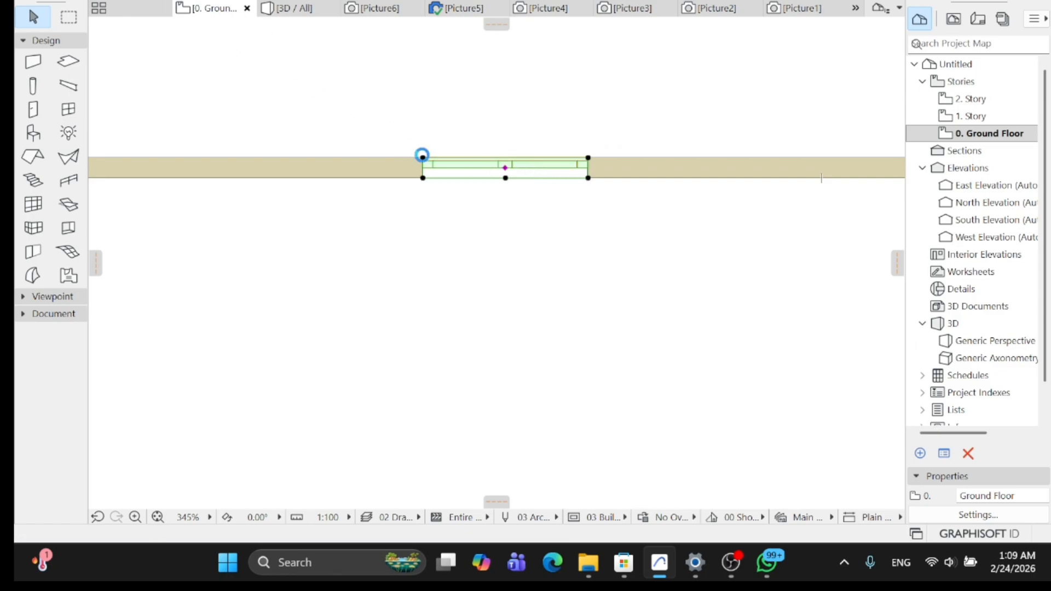
{"action": "double_click", "coordinate": [421, 157]}
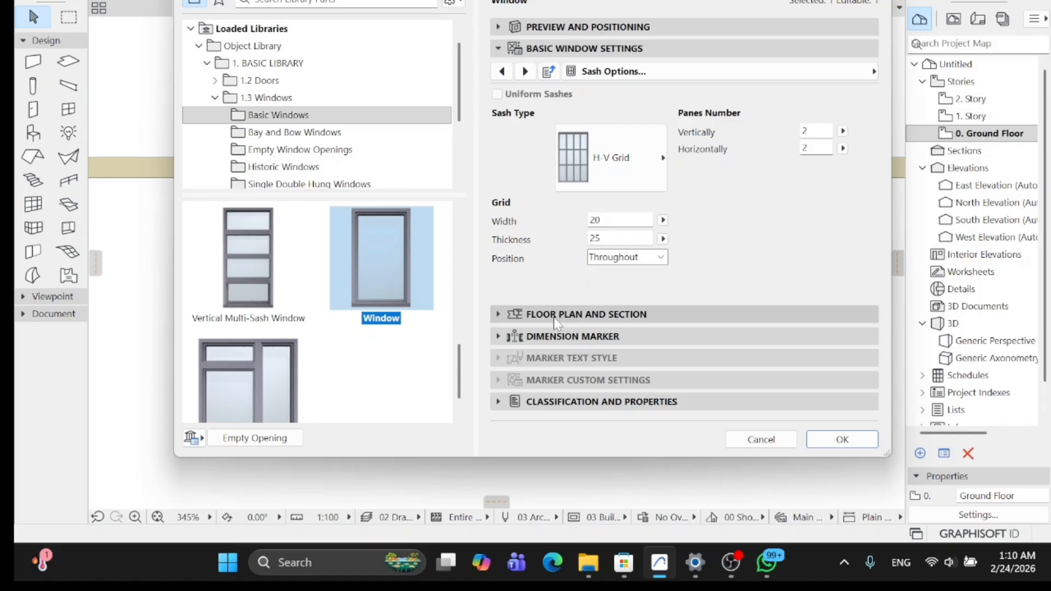
Examine the window's floor plan and section display options and its dimension marker settings.
{"action": "left_click", "coordinate": [556, 315]}
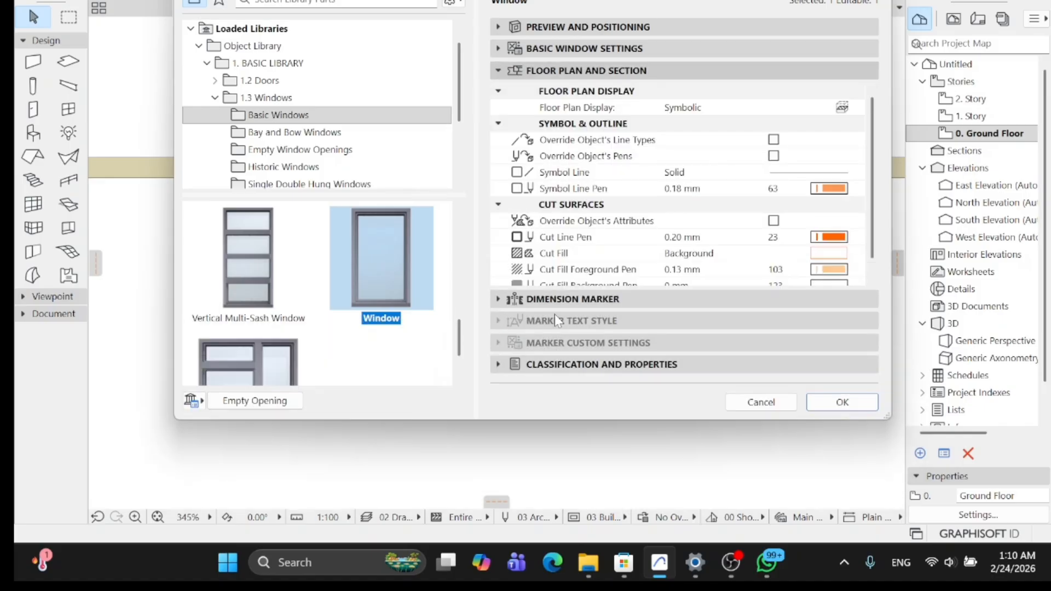
{"action": "scroll", "coordinate": [589, 236], "scroll_direction": "down", "scroll_amount": 1}
{"action": "scroll", "coordinate": [588, 236], "scroll_direction": "down", "scroll_amount": 1}
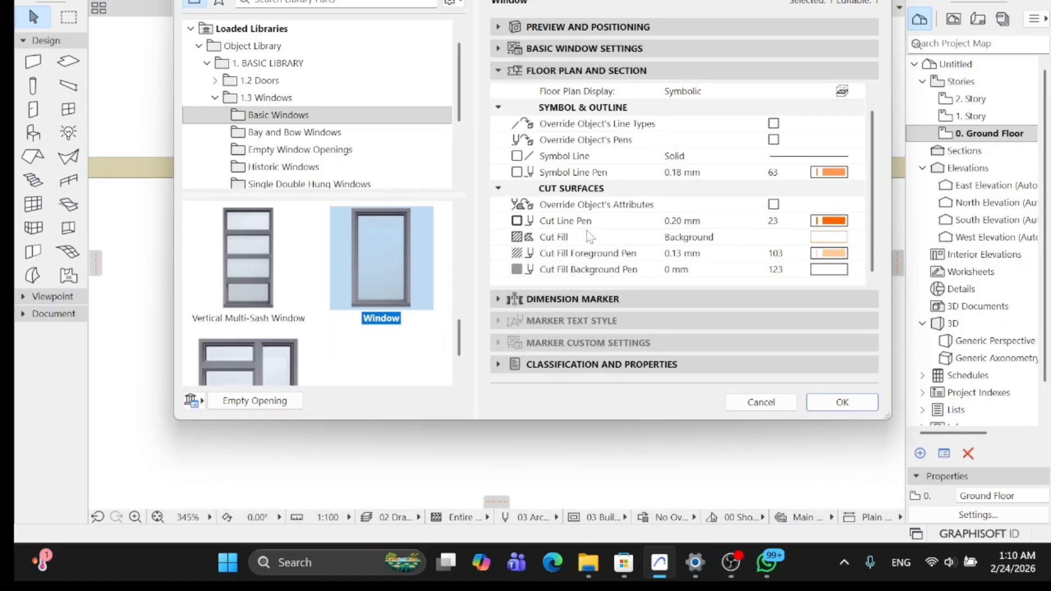
{"action": "scroll", "coordinate": [588, 235], "scroll_direction": "up", "scroll_amount": 1}
{"action": "left_click", "coordinate": [586, 299]}
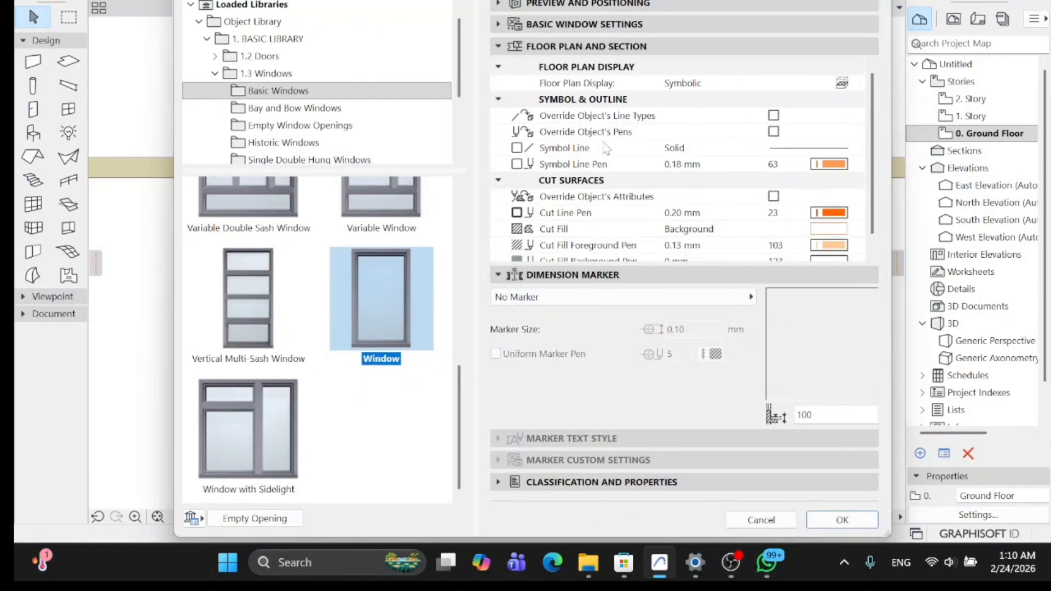
Enable the override of the object's attributes for the window's cut surfaces.
{"action": "scroll", "coordinate": [606, 148], "scroll_direction": "down", "scroll_amount": 1}
{"action": "left_click", "coordinate": [572, 275]}
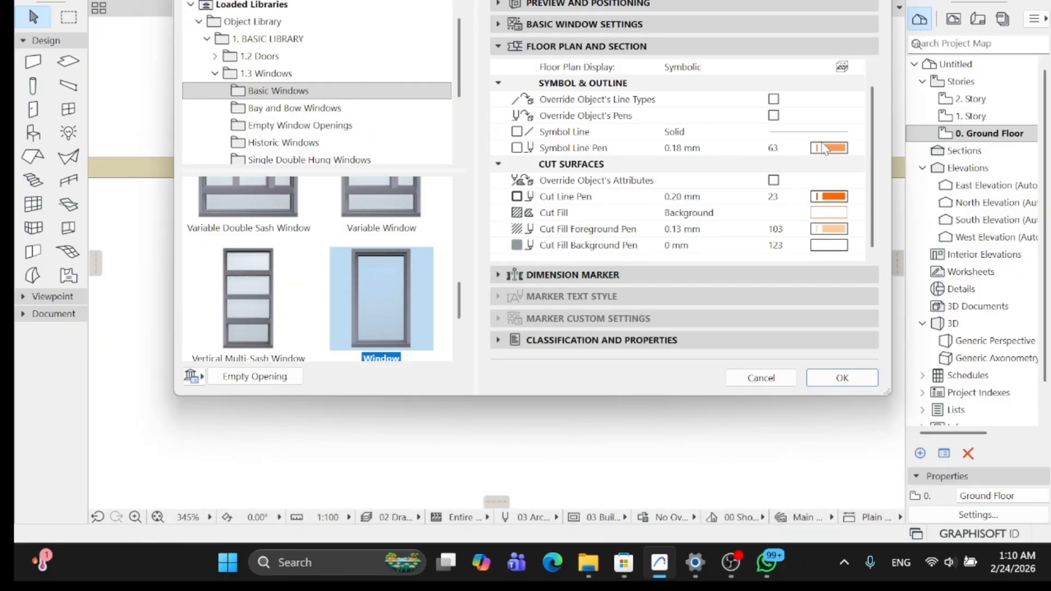
{"action": "left_click", "coordinate": [774, 180]}
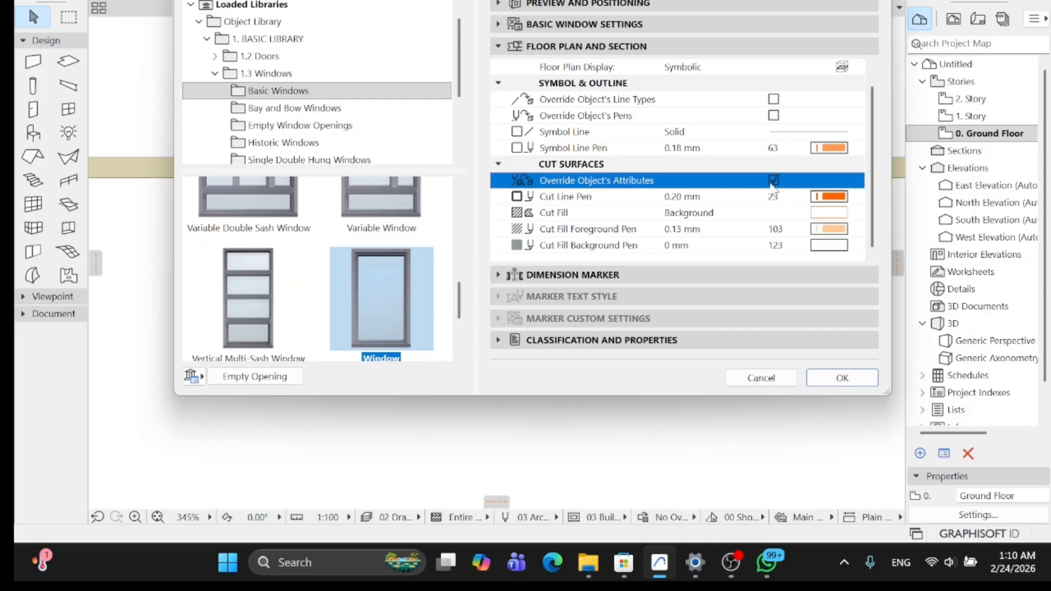
Set the window's cut line pen to pen 1 (0.13 mm, black) and apply it to the plan.
{"action": "left_click", "coordinate": [842, 200]}
{"action": "left_click", "coordinate": [829, 197]}
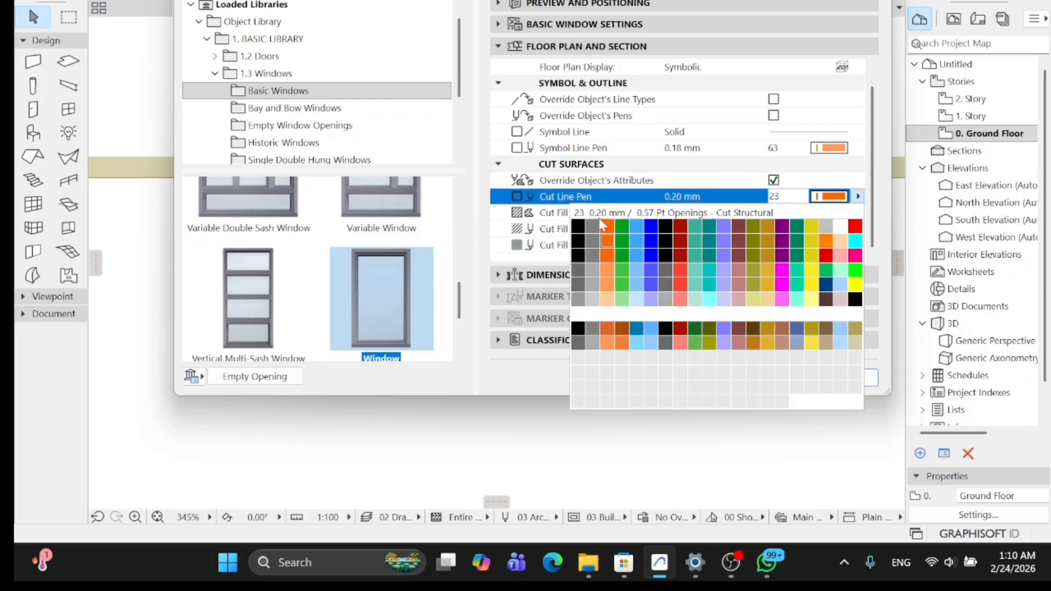
{"action": "left_click", "coordinate": [576, 226]}
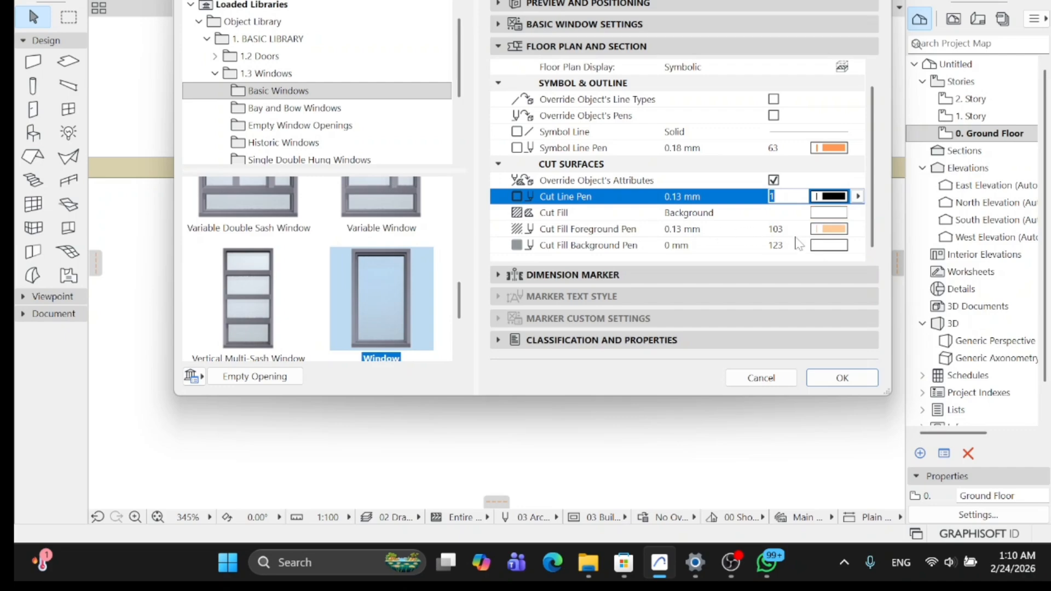
{"action": "left_click", "coordinate": [827, 379]}
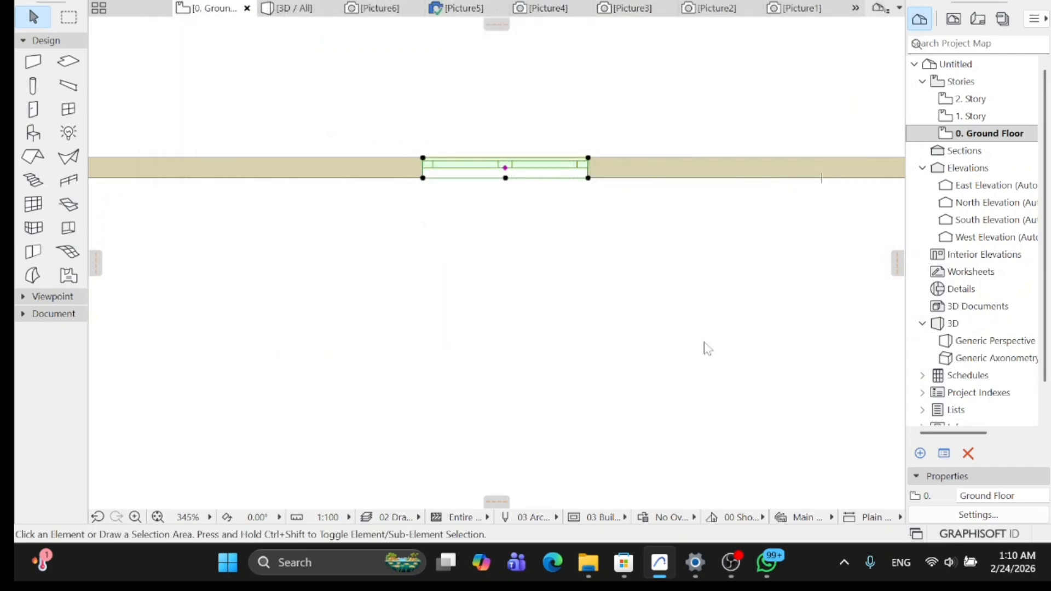
{"action": "left_click", "coordinate": [701, 329]}
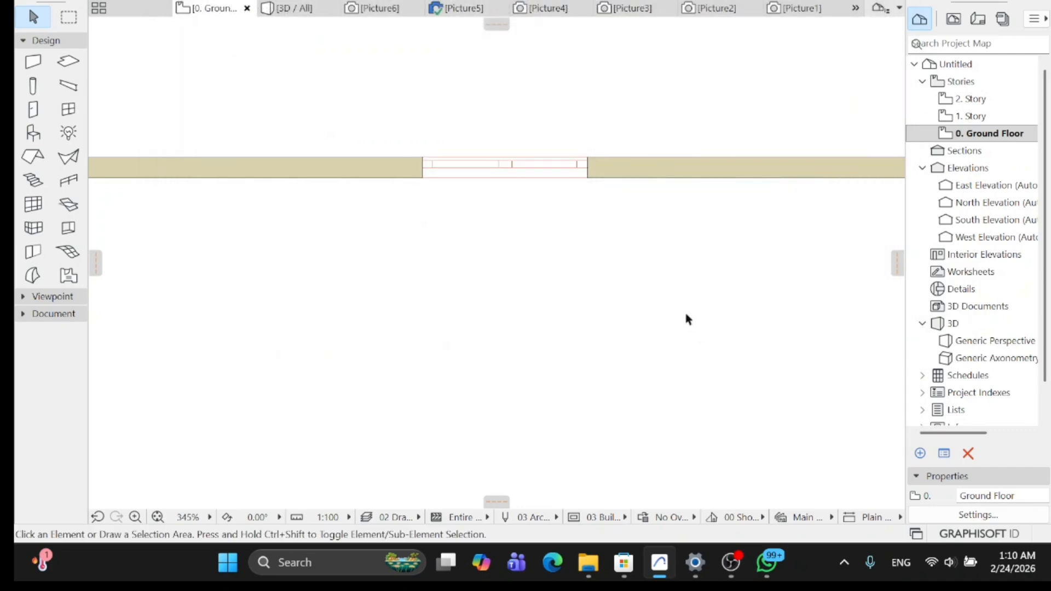
Set the window's cut fill foreground pen and symbol line pen both to pen 1 (0.13 mm).
{"action": "left_click", "coordinate": [550, 169]}
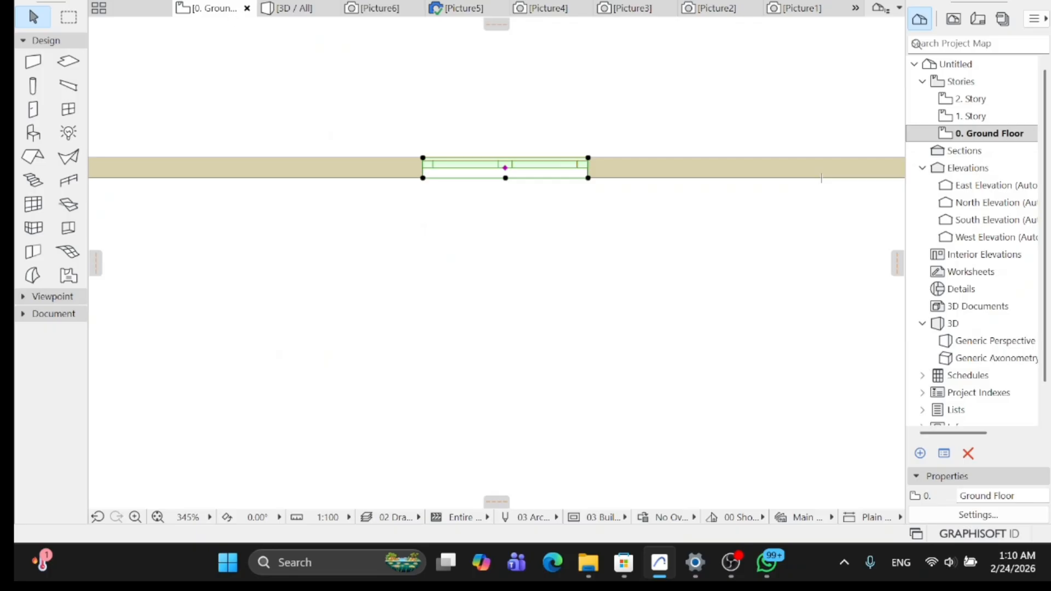
{"action": "key", "text": "ctrl+t"}
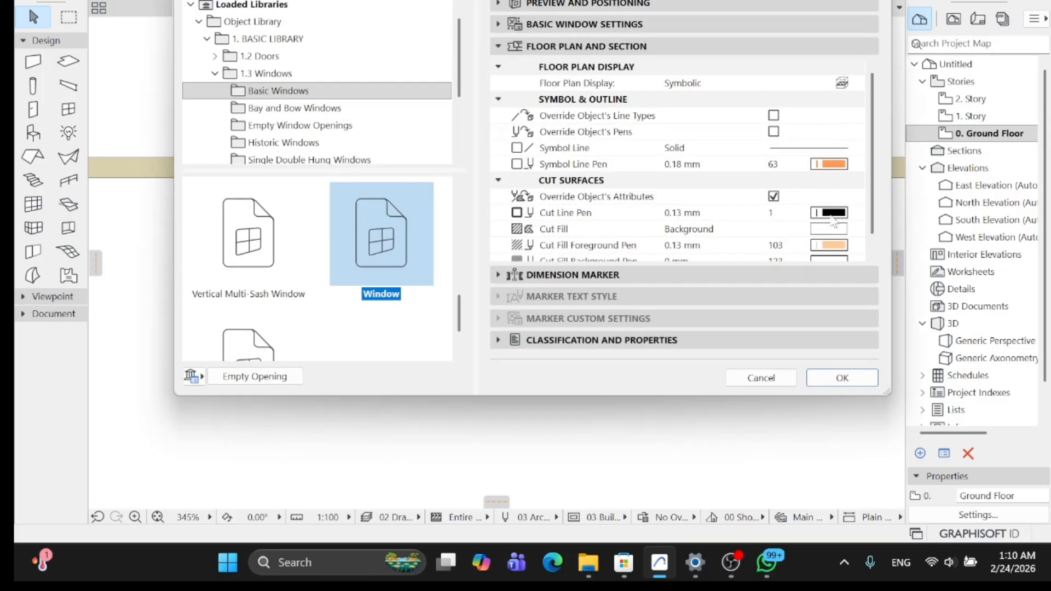
{"action": "left_click", "coordinate": [836, 245]}
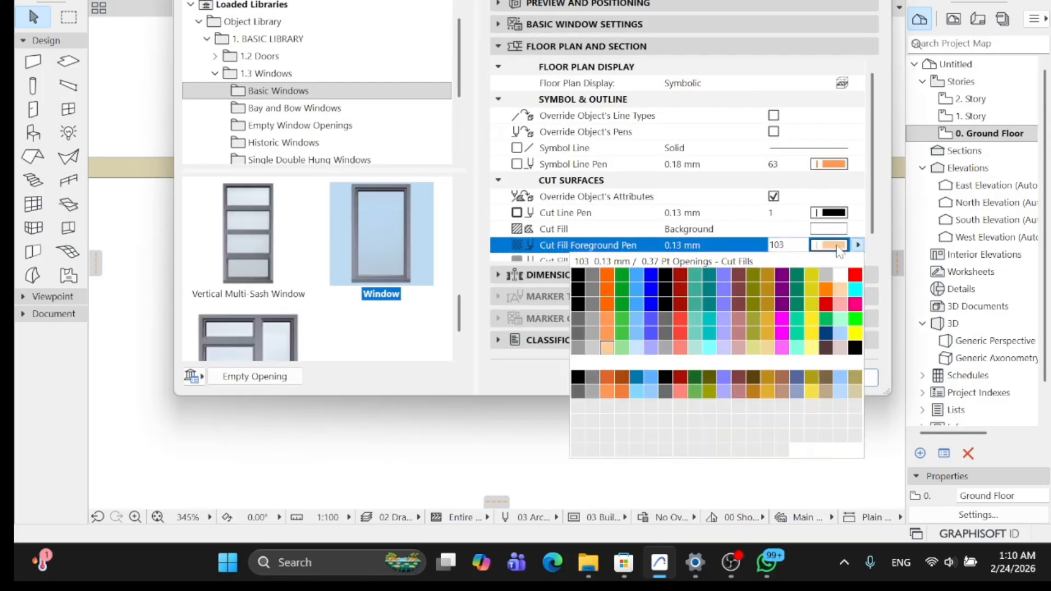
{"action": "left_click", "coordinate": [578, 274]}
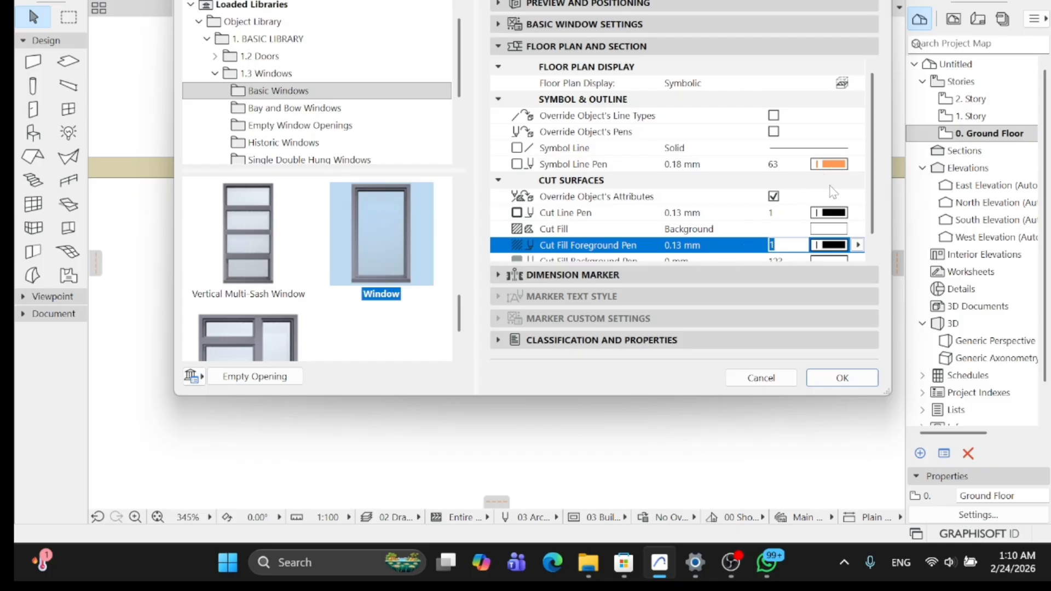
{"action": "left_click", "coordinate": [833, 164]}
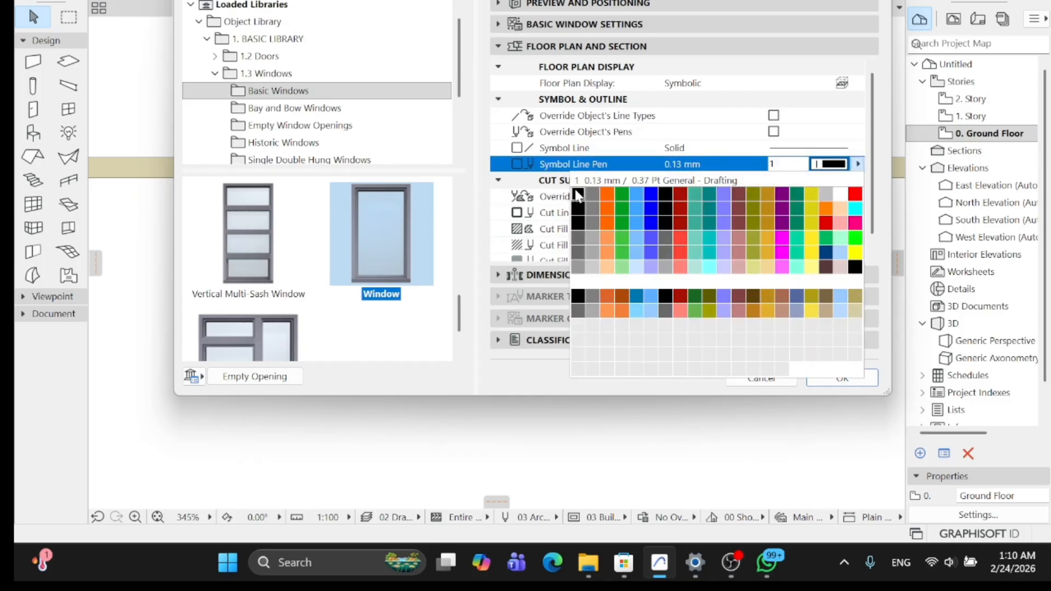
{"action": "left_click", "coordinate": [579, 192]}
{"action": "left_click", "coordinate": [842, 377]}
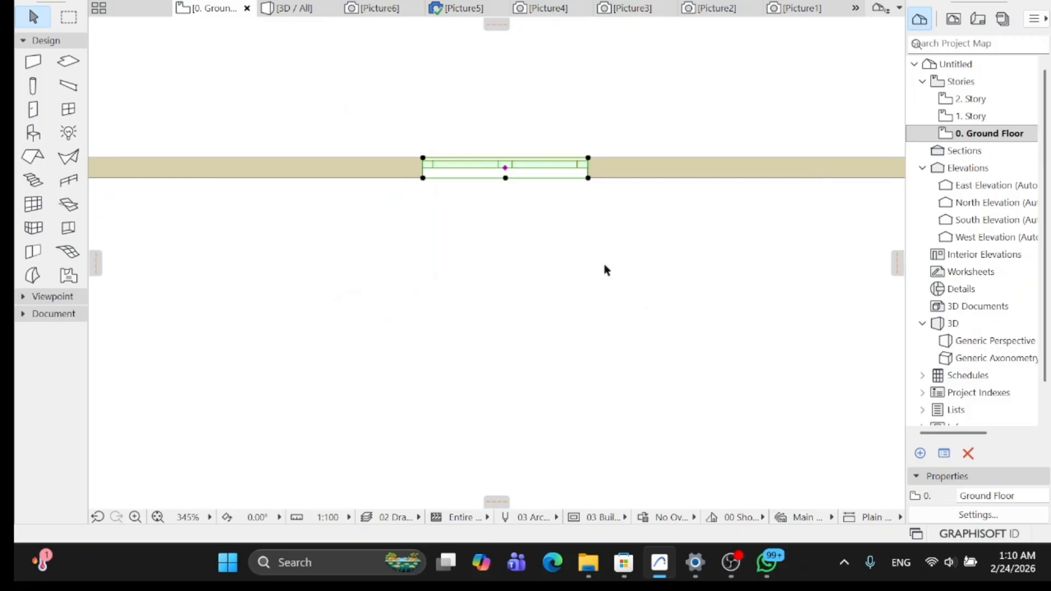
Enable the overrides of the object's pens and line types for the window's symbol and outline.
{"action": "left_click", "coordinate": [470, 168]}
{"action": "key", "text": "ctrl+t"}
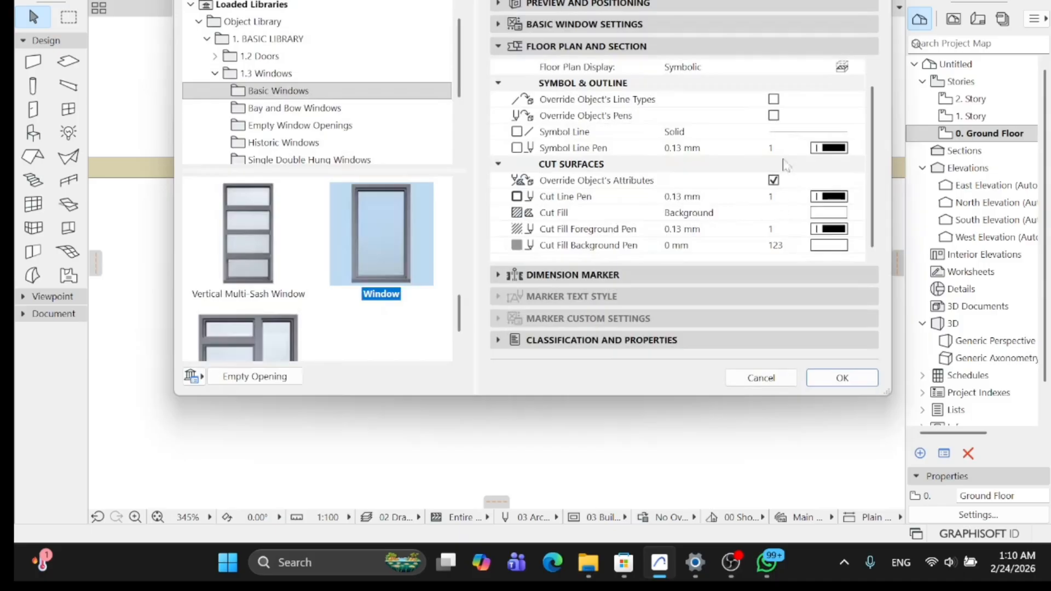
{"action": "left_click", "coordinate": [776, 116]}
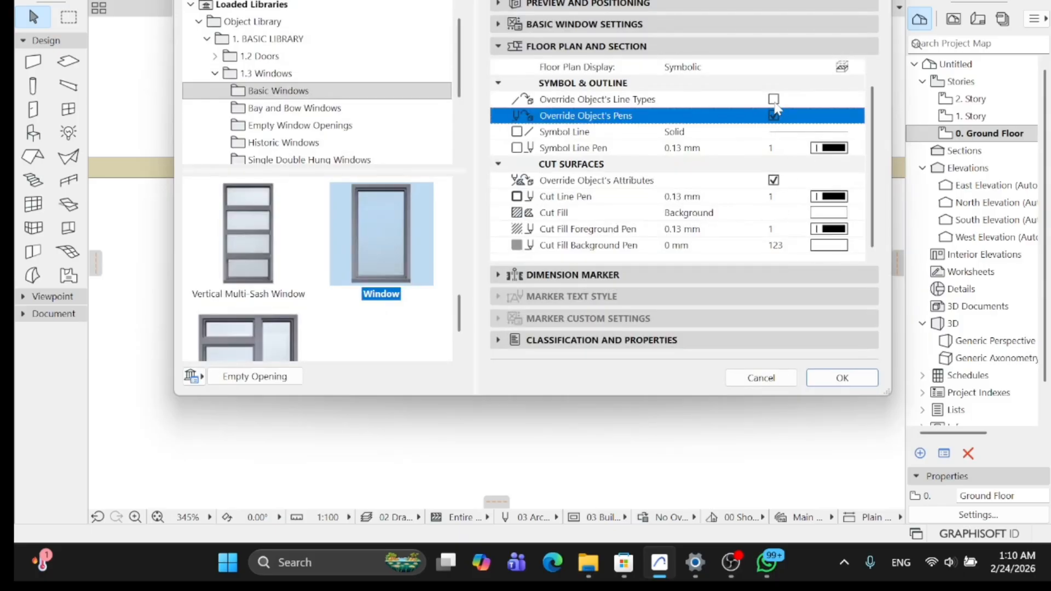
{"action": "left_click", "coordinate": [773, 99]}
{"action": "left_click", "coordinate": [842, 378]}
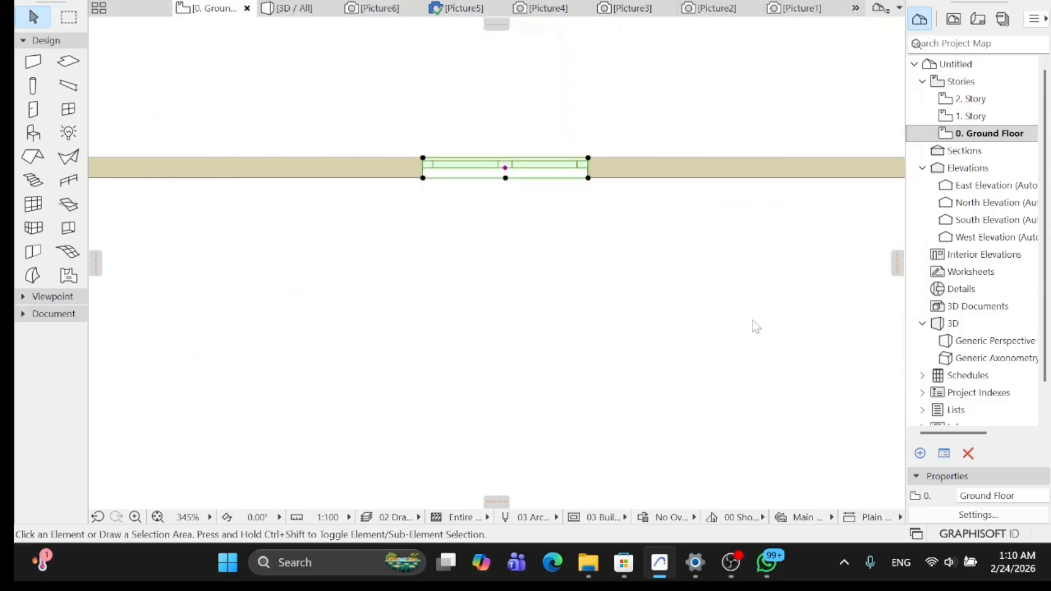
{"action": "left_click", "coordinate": [640, 267]}
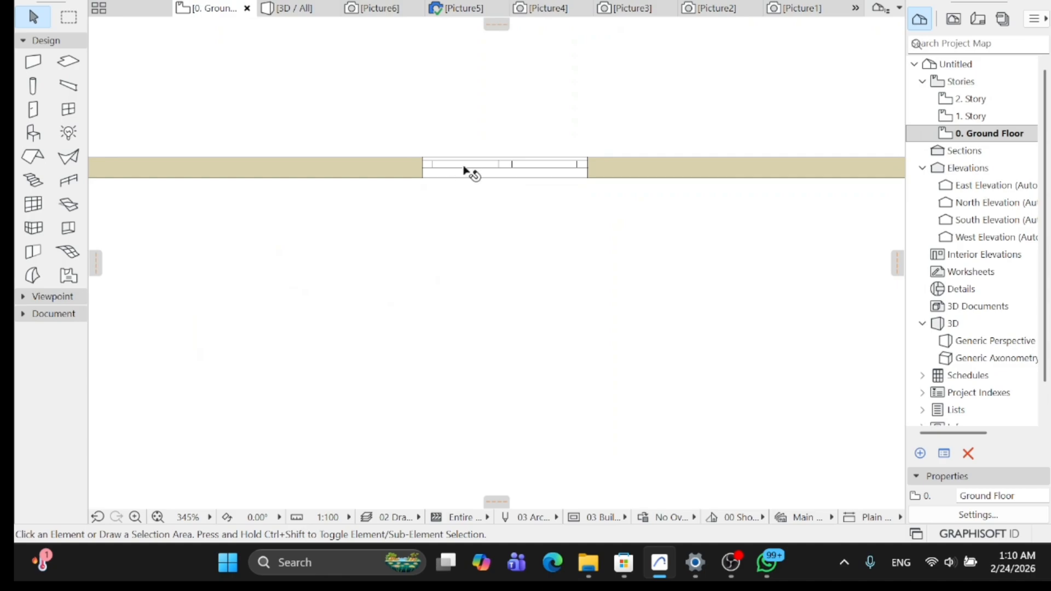
Turn the window's line type, pen and cut surface attribute overrides off and back on in its settings.
{"action": "scroll", "coordinate": [450, 169], "scroll_direction": "up", "scroll_amount": 2}
{"action": "scroll", "coordinate": [451, 203], "scroll_direction": "down", "scroll_amount": 6}
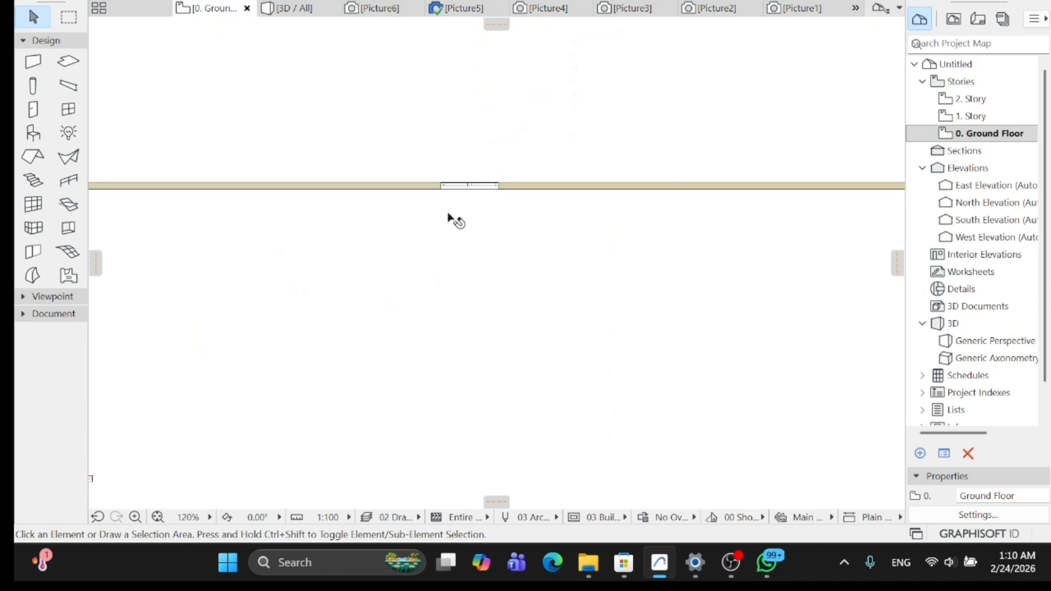
{"action": "scroll", "coordinate": [455, 189], "scroll_direction": "up", "scroll_amount": 7}
{"action": "left_click", "coordinate": [493, 216]}
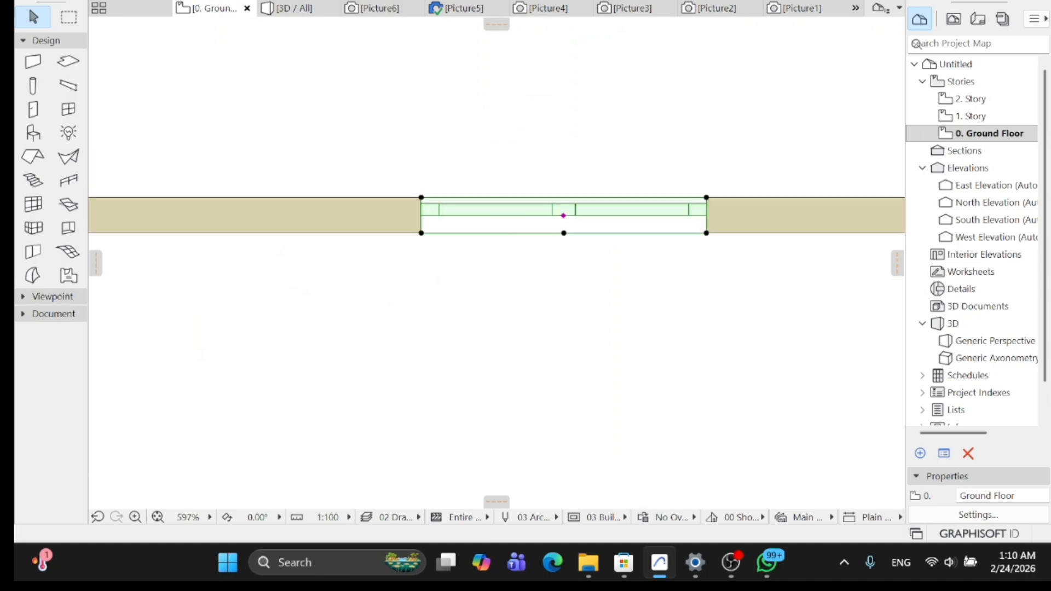
{"action": "key", "text": "ctrl+t"}
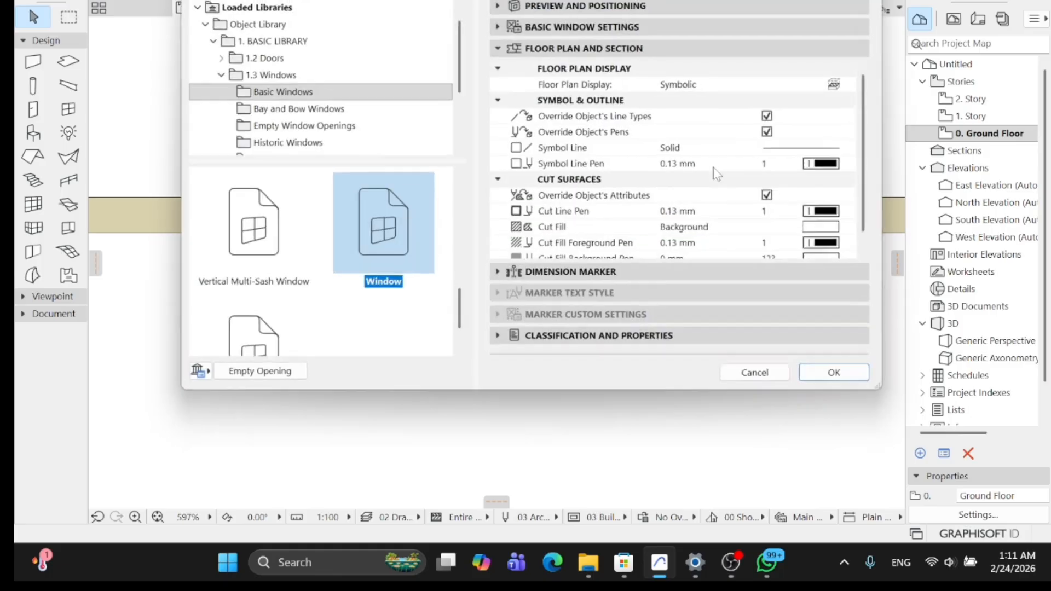
{"action": "left_click", "coordinate": [774, 134]}
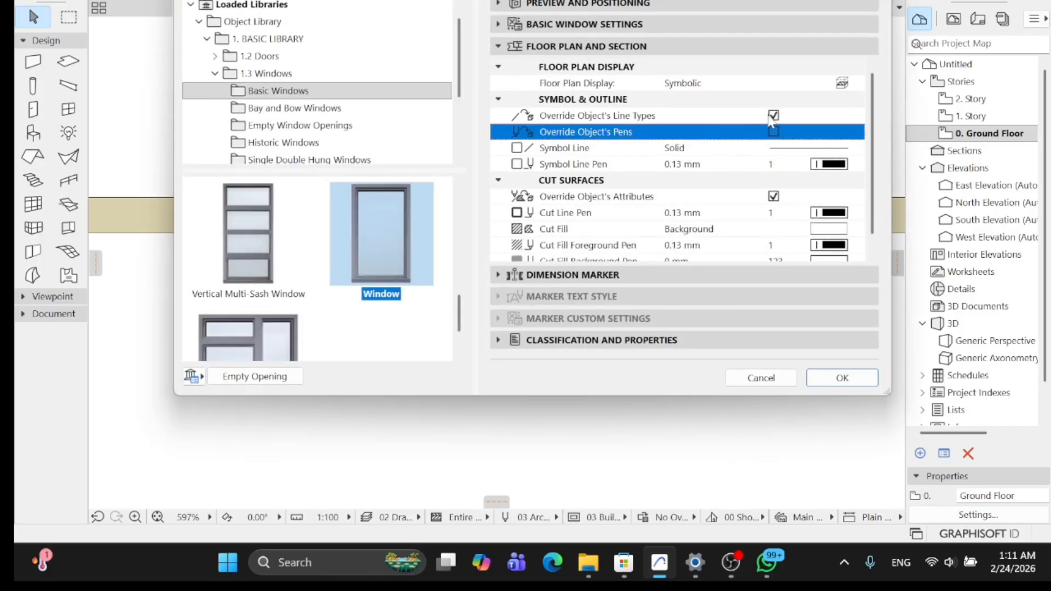
{"action": "left_click", "coordinate": [773, 116]}
{"action": "left_click", "coordinate": [773, 197]}
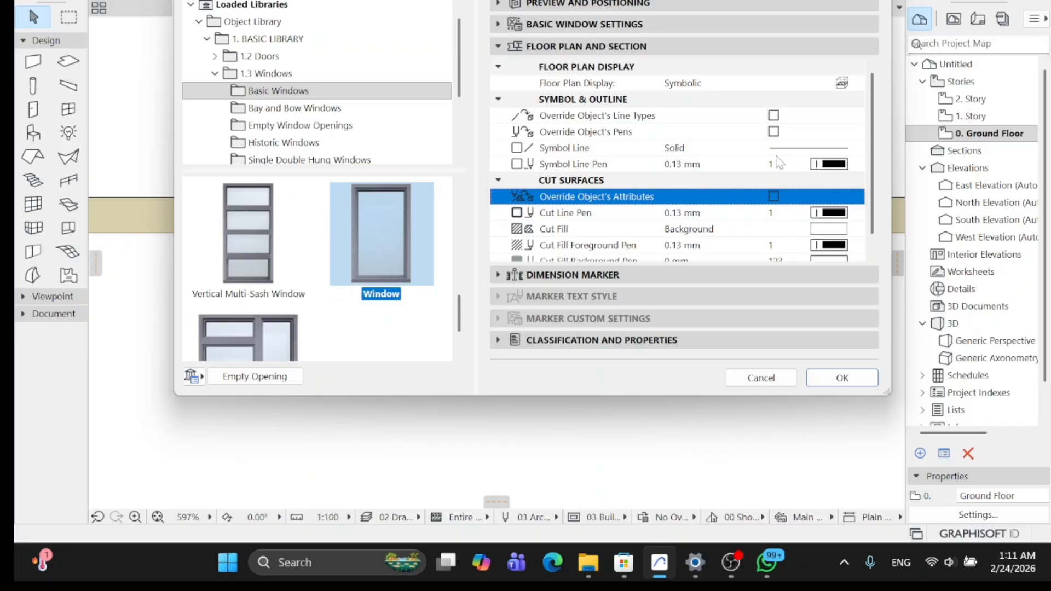
{"action": "left_click", "coordinate": [778, 140]}
{"action": "left_click", "coordinate": [773, 116]}
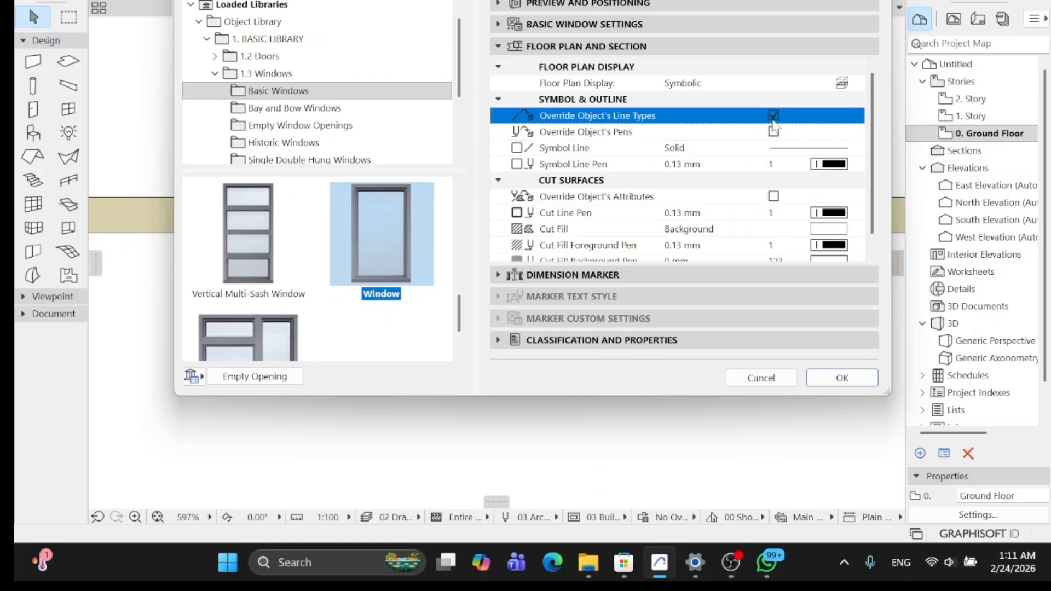
{"action": "left_click", "coordinate": [773, 132]}
{"action": "left_click", "coordinate": [774, 198]}
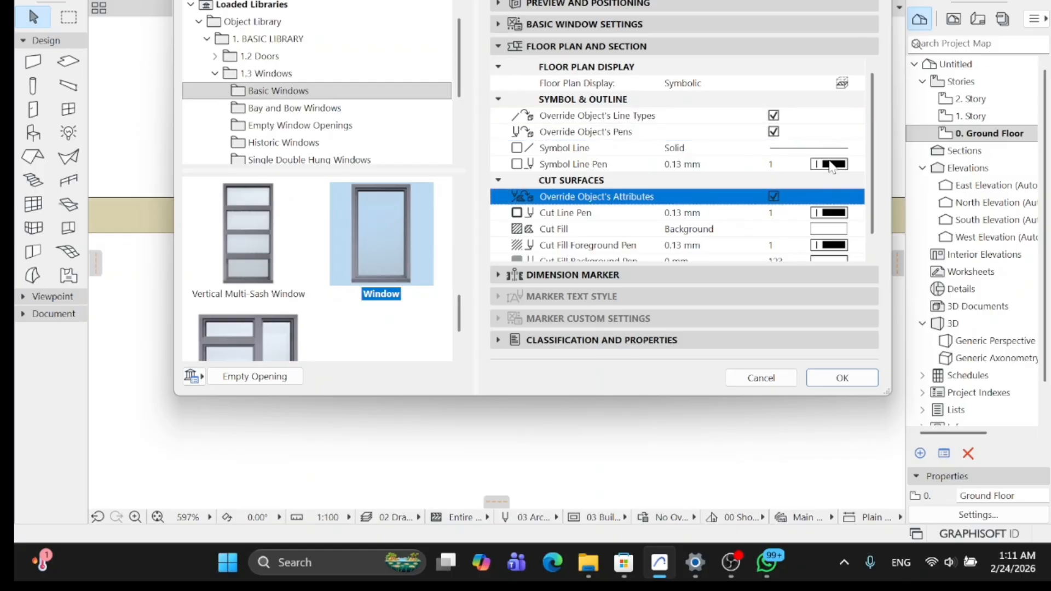
Set the window's symbol line, cut line and cut fill foreground pens to green pen 4 (0.20 mm) and inspect it on plan.
{"action": "left_click", "coordinate": [829, 164]}
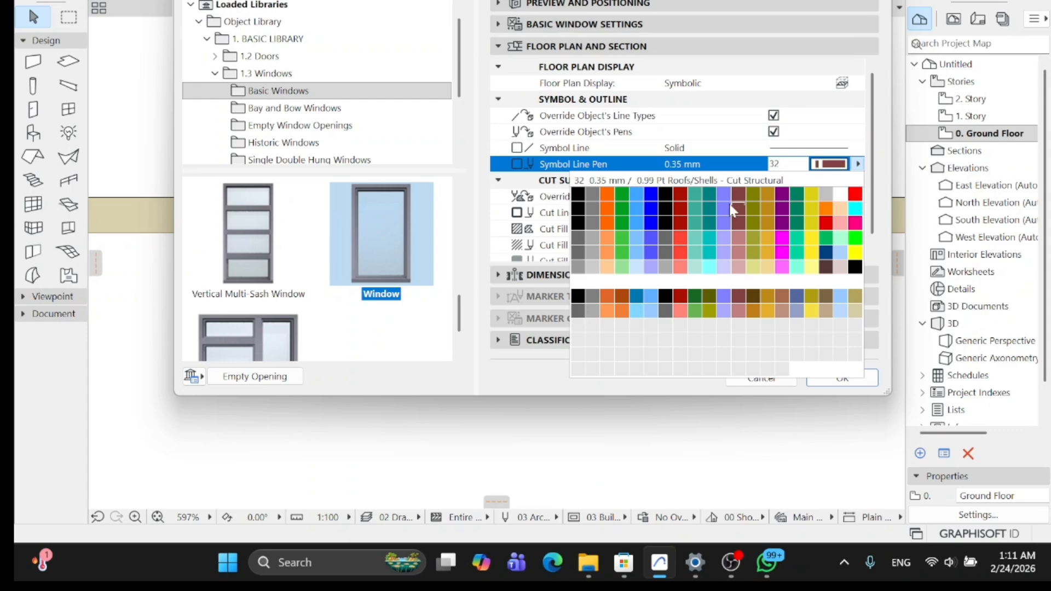
{"action": "left_click", "coordinate": [622, 195]}
{"action": "left_click", "coordinate": [829, 212]}
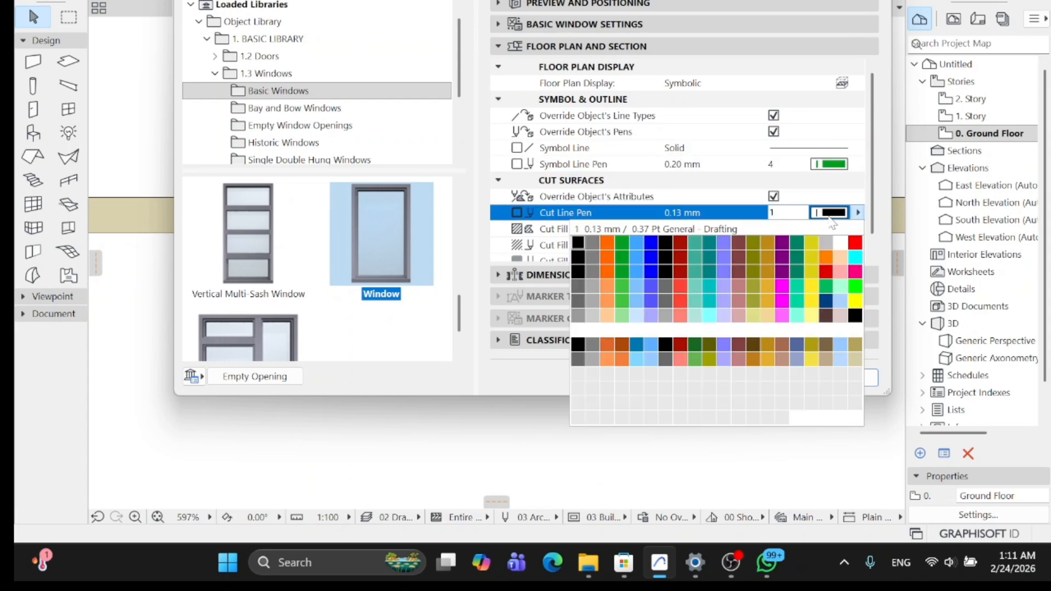
{"action": "left_click", "coordinate": [622, 242]}
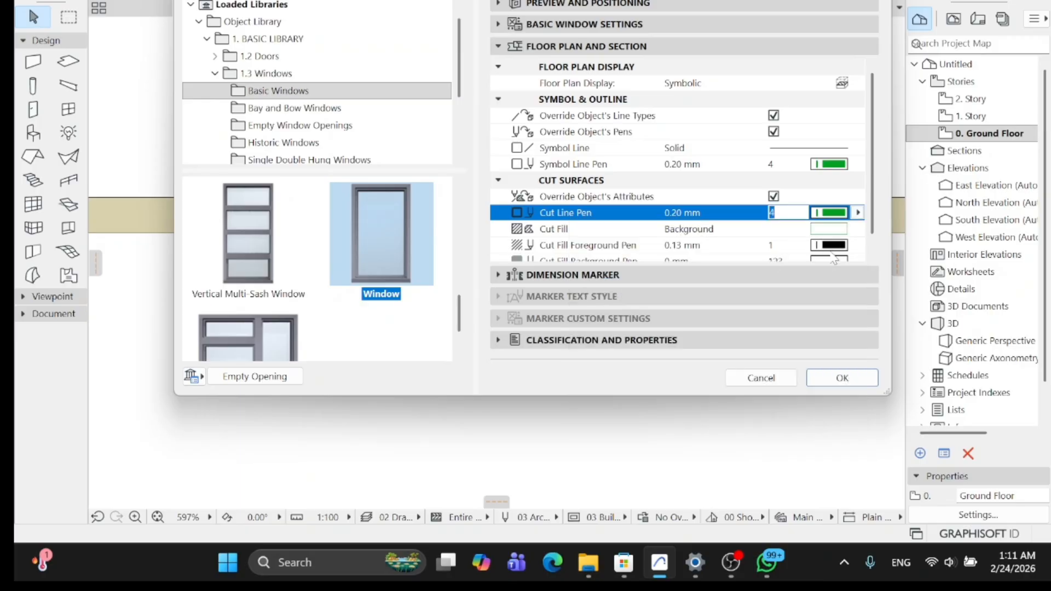
{"action": "left_click", "coordinate": [833, 245]}
{"action": "left_click", "coordinate": [623, 274]}
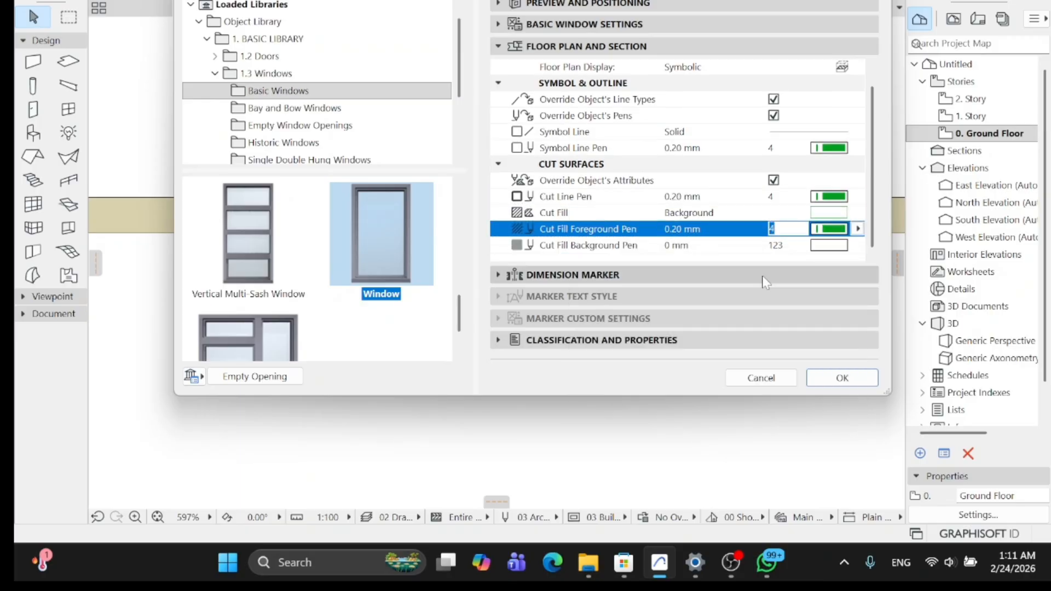
{"action": "left_click", "coordinate": [829, 370]}
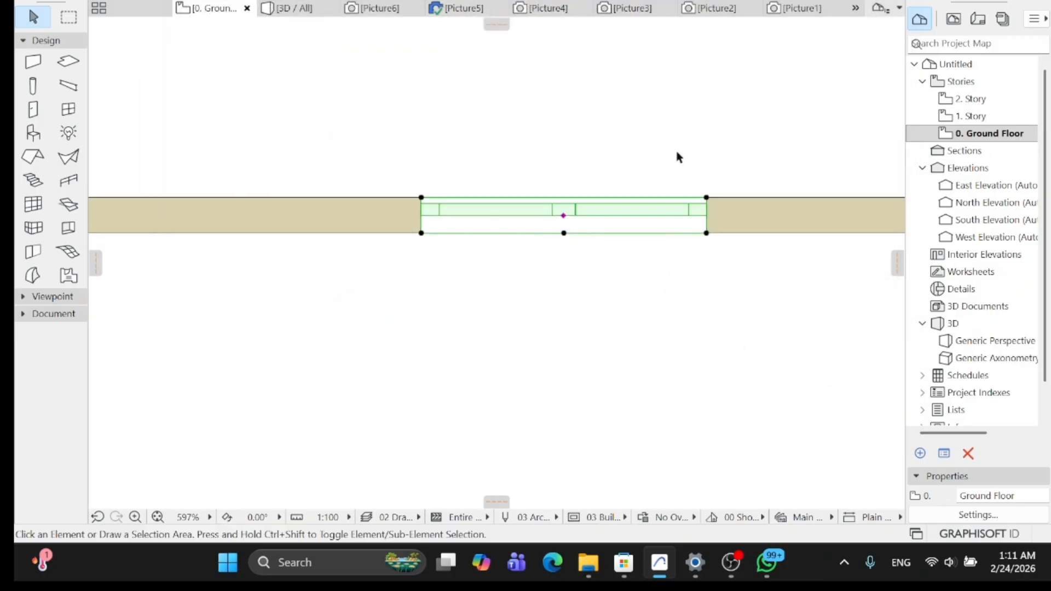
{"action": "left_click", "coordinate": [673, 164]}
{"action": "scroll", "coordinate": [608, 243], "scroll_direction": "down", "scroll_amount": 1}
{"action": "scroll", "coordinate": [610, 241], "scroll_direction": "up", "scroll_amount": 6}
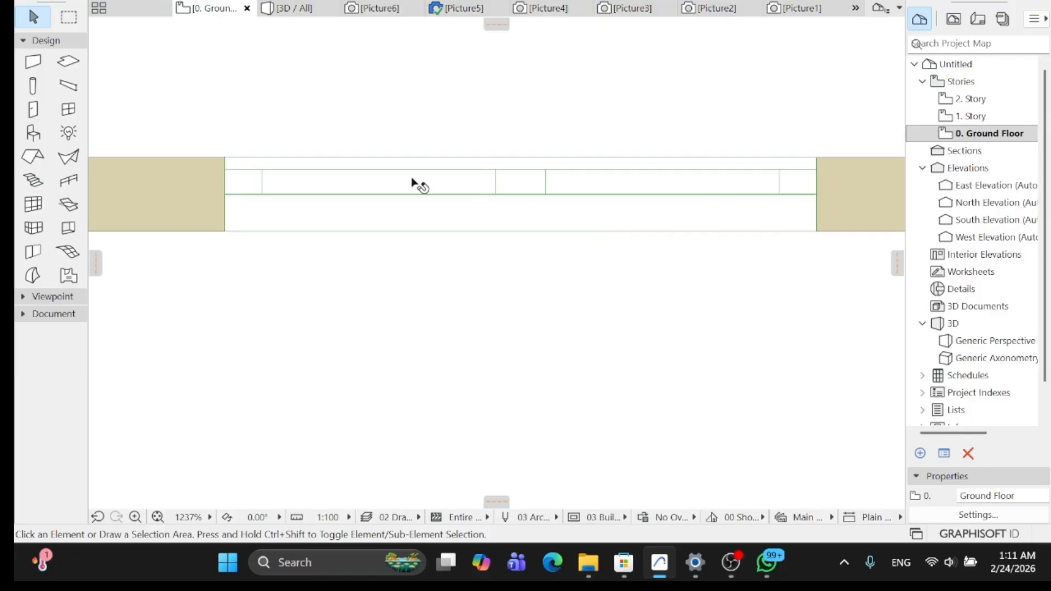
Undo the green pen change and the symbol line type and pen overrides on the window.
{"action": "key", "text": "ctrl+z"}
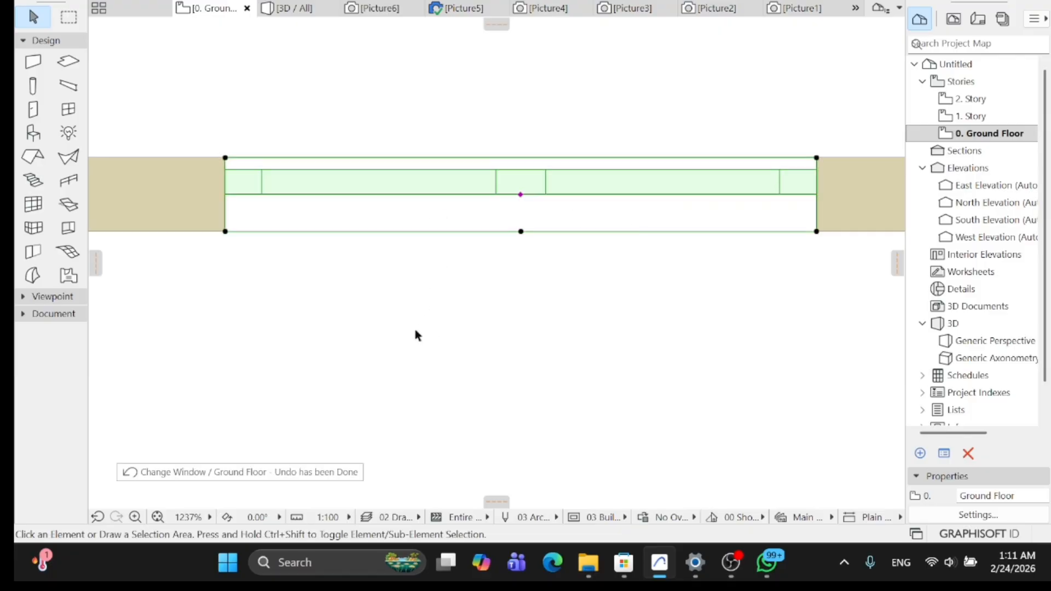
{"action": "left_click", "coordinate": [415, 329]}
{"action": "key", "text": "ctrl+z"}
{"action": "left_click", "coordinate": [415, 329]}
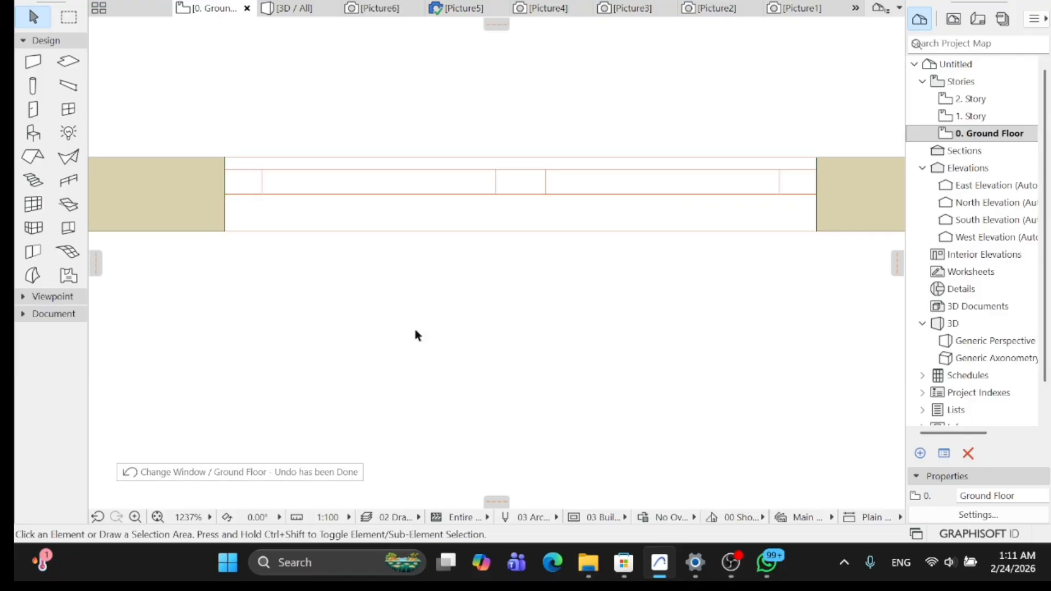
Set the building material of the lower wall on the ground floor plan to Air Space.
{"action": "scroll", "coordinate": [425, 256], "scroll_direction": "down", "scroll_amount": 8}
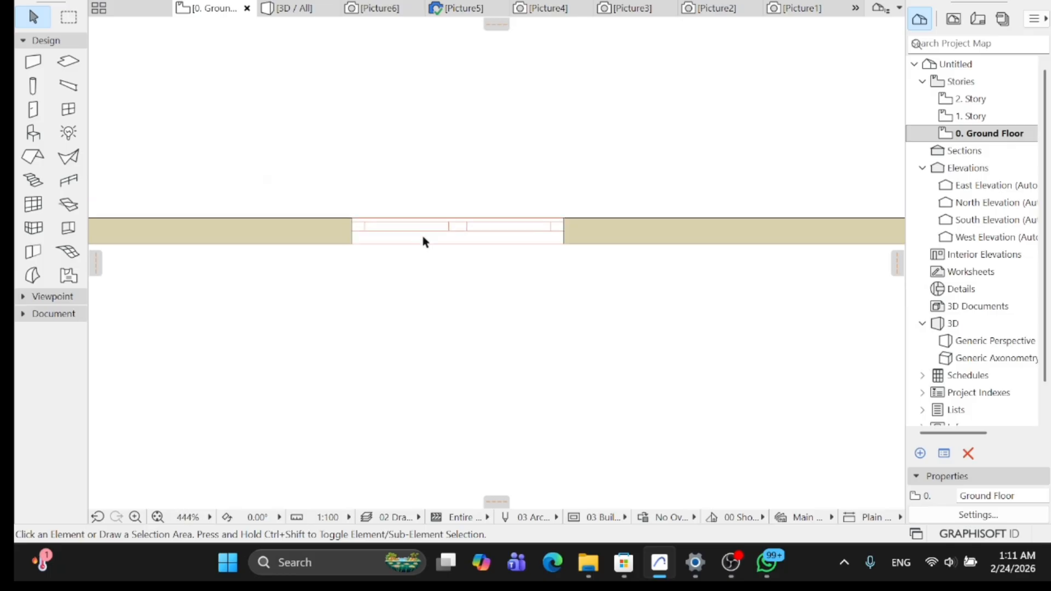
{"action": "scroll", "coordinate": [423, 281], "scroll_direction": "down", "scroll_amount": 3}
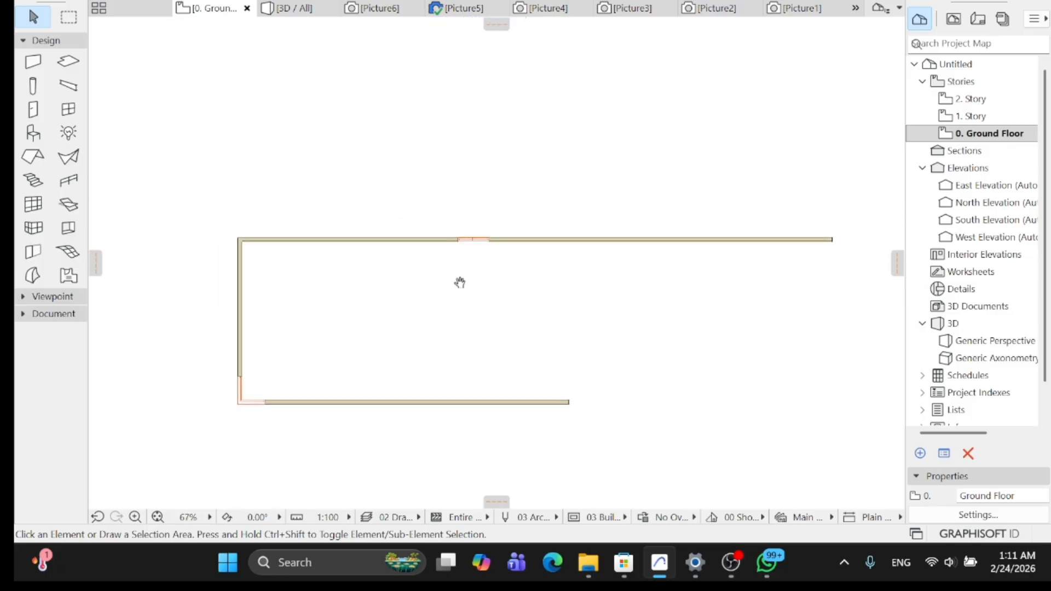
{"action": "scroll", "coordinate": [480, 233], "scroll_direction": "up", "scroll_amount": 3}
{"action": "scroll", "coordinate": [478, 236], "scroll_direction": "down", "scroll_amount": 1}
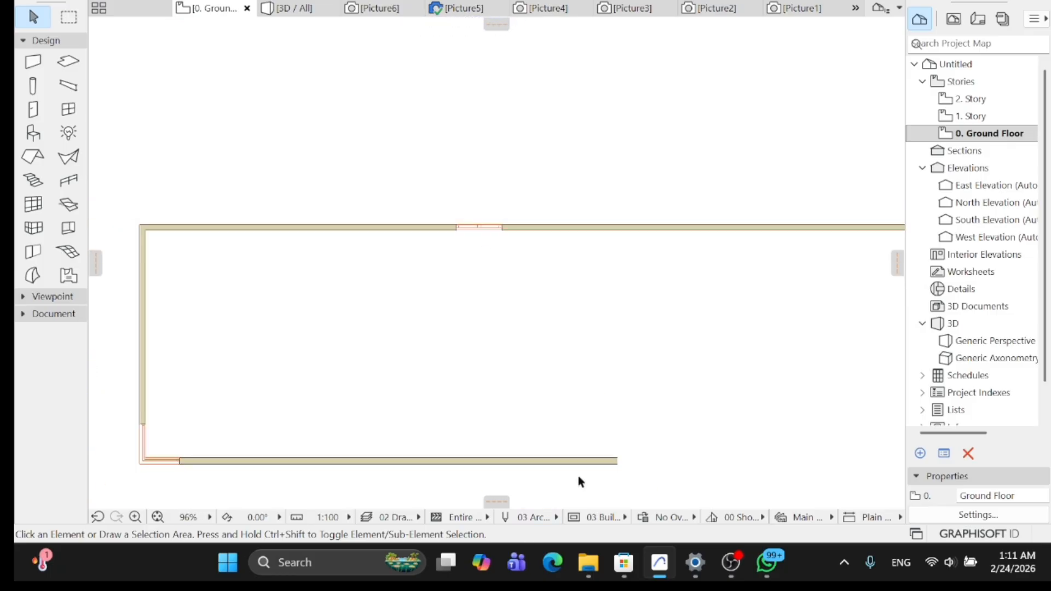
{"action": "middle_click_drag", "start_coordinate": [549, 432], "coordinate": [589, 396]}
{"action": "left_click", "coordinate": [523, 426]}
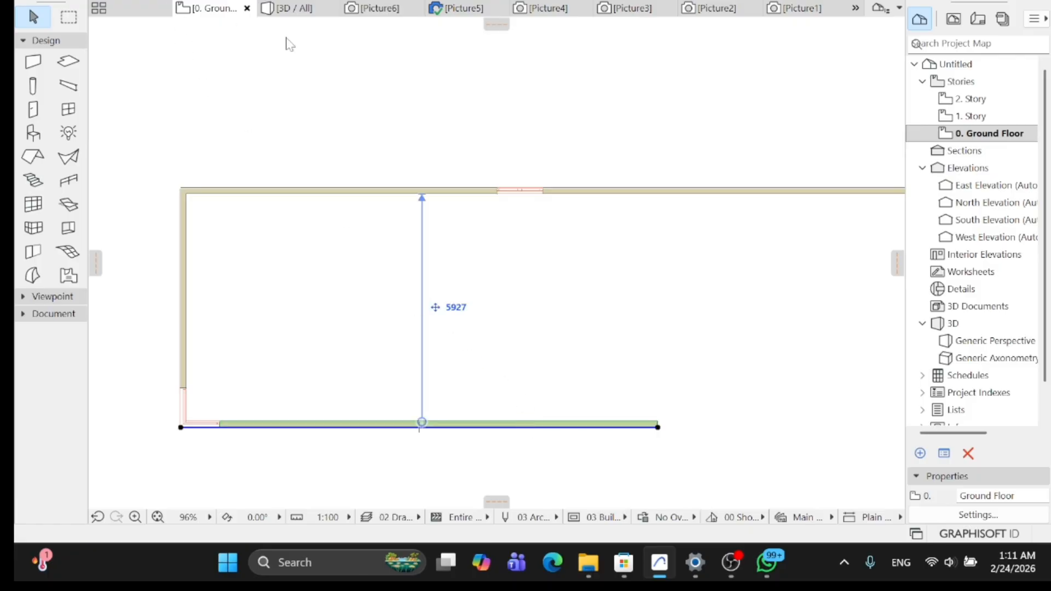
{"action": "key", "text": "ctrl+t"}
{"action": "left_click", "coordinate": [575, 0]}
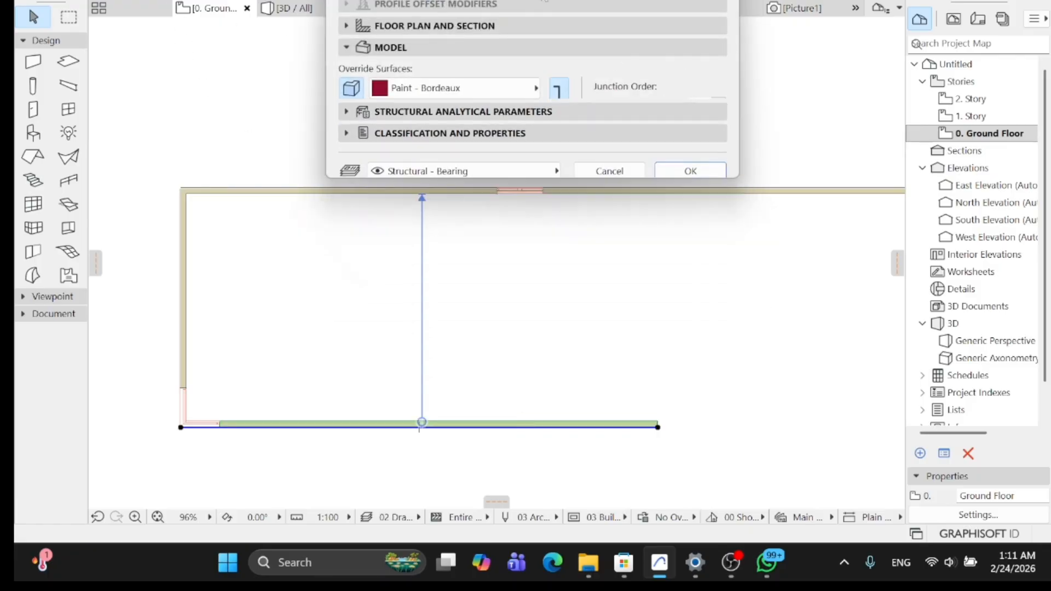
{"action": "left_click", "coordinate": [660, 59]}
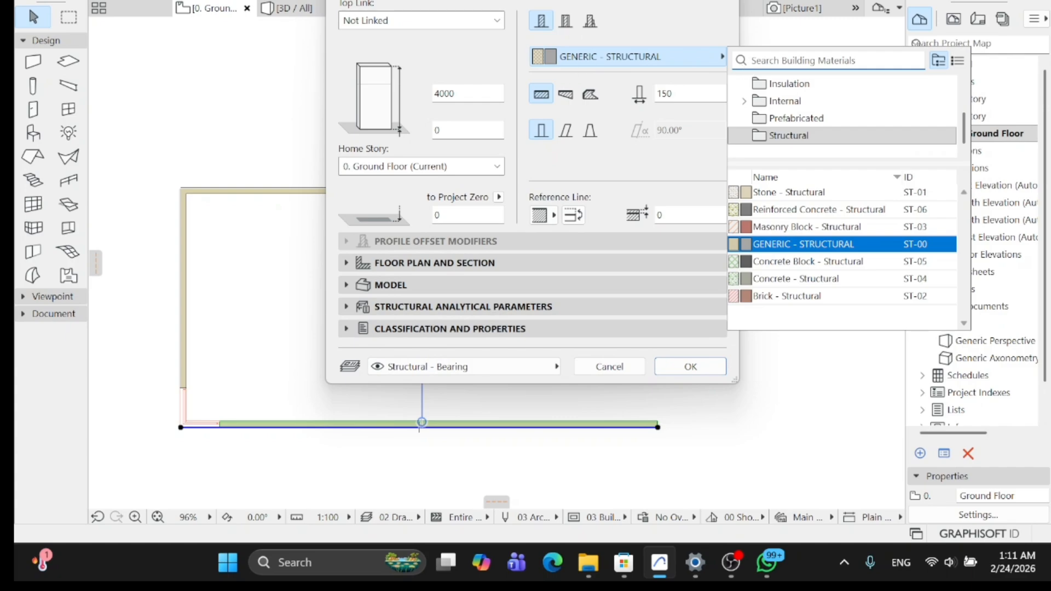
{"action": "left_click", "coordinate": [957, 60]}
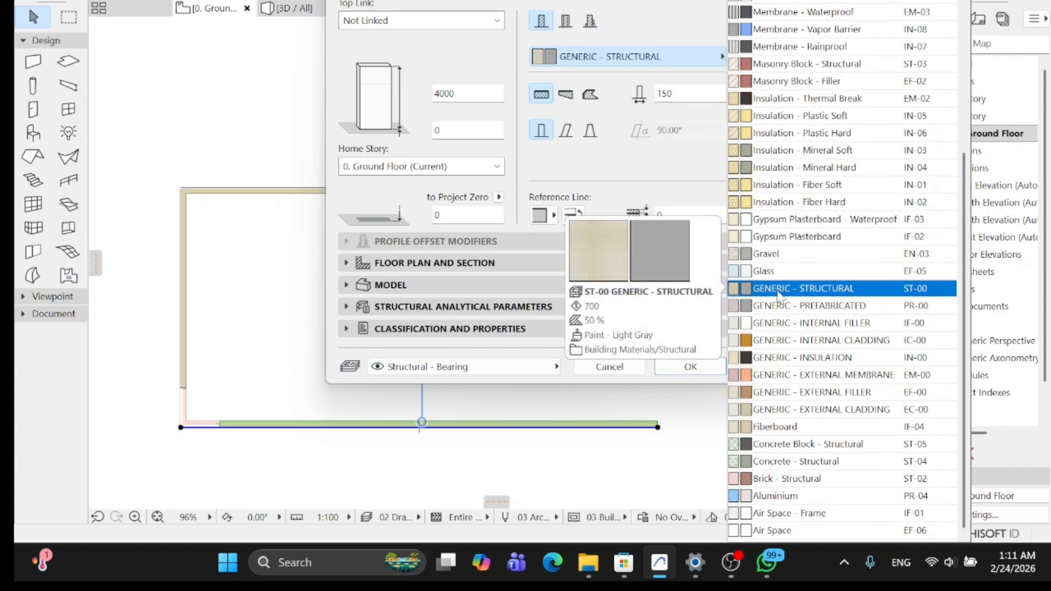
{"action": "left_click", "coordinate": [778, 531]}
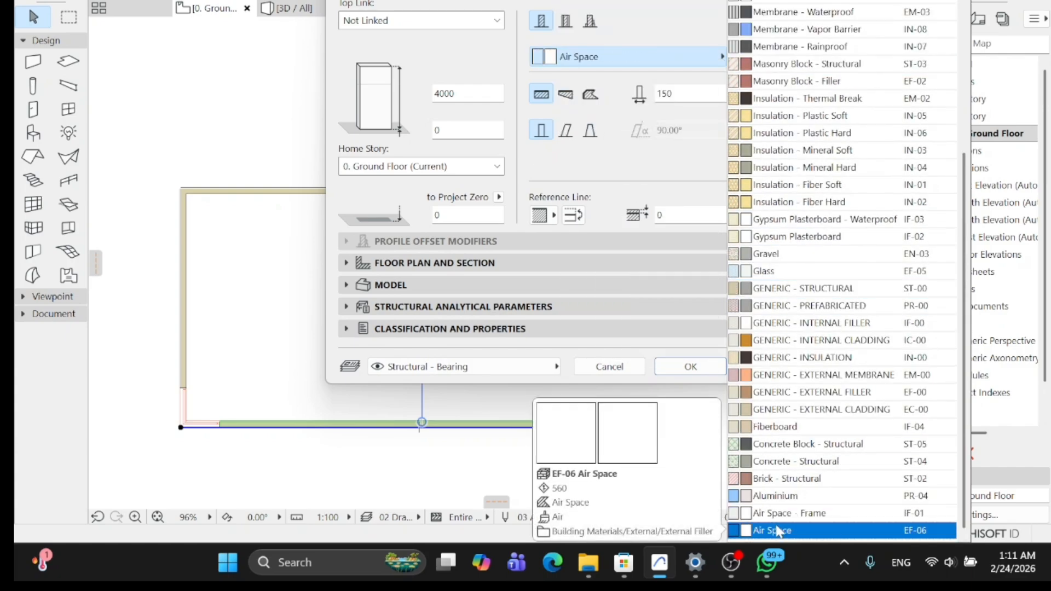
{"action": "left_click", "coordinate": [679, 366]}
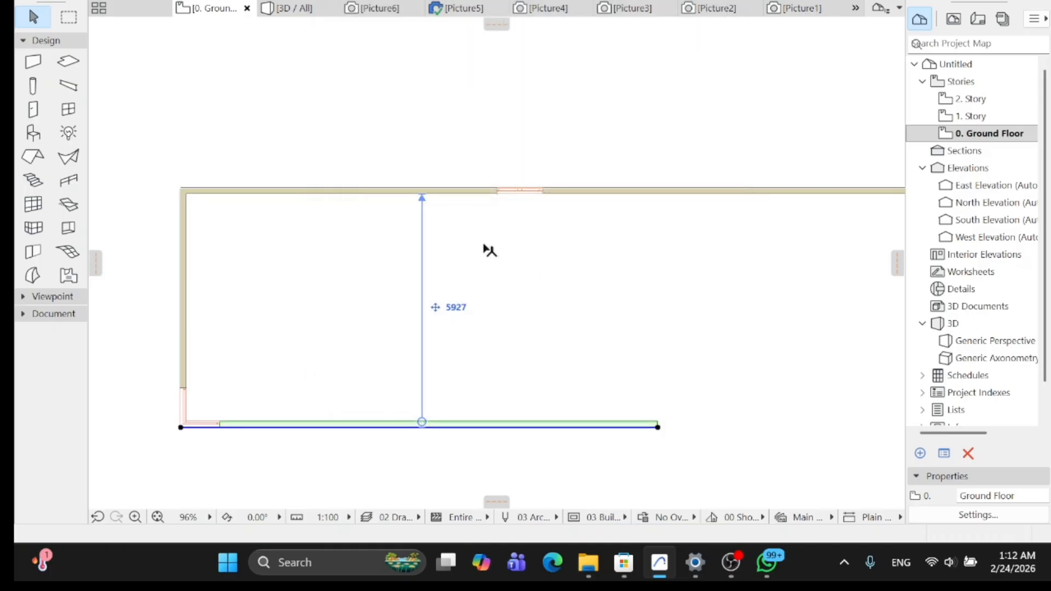
Inspect the lower wall and its corner window on plan, and undo the wall's building material change.
{"action": "scroll", "coordinate": [336, 448], "scroll_direction": "up", "scroll_amount": 2}
{"action": "scroll", "coordinate": [338, 448], "scroll_direction": "up", "scroll_amount": 3}
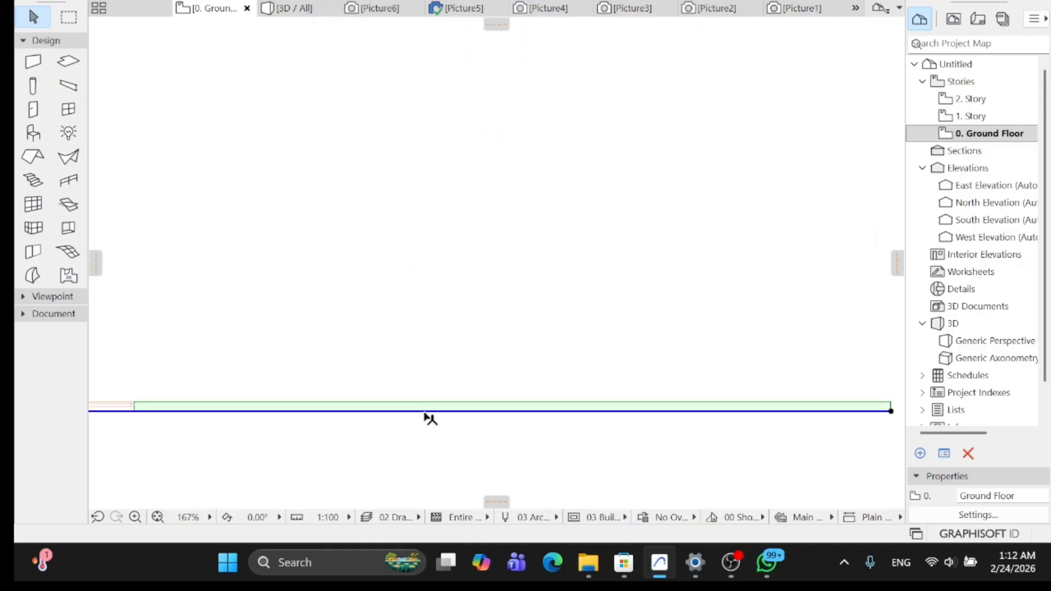
{"action": "scroll", "coordinate": [438, 411], "scroll_direction": "down", "scroll_amount": 5}
{"action": "left_click", "coordinate": [474, 425]}
{"action": "scroll", "coordinate": [469, 412], "scroll_direction": "up", "scroll_amount": 3}
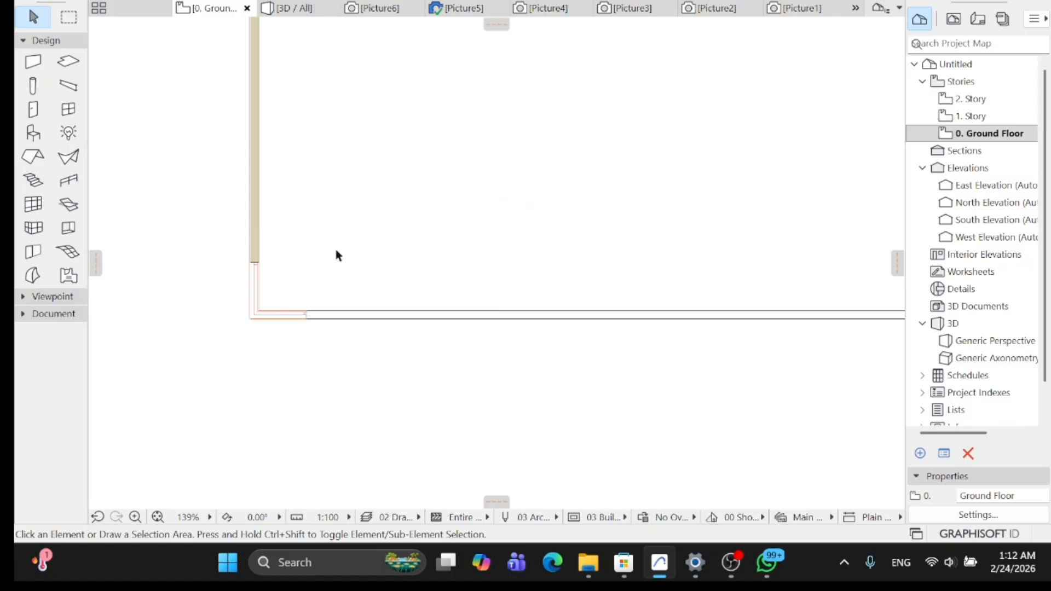
{"action": "key", "text": "ctrl+z"}
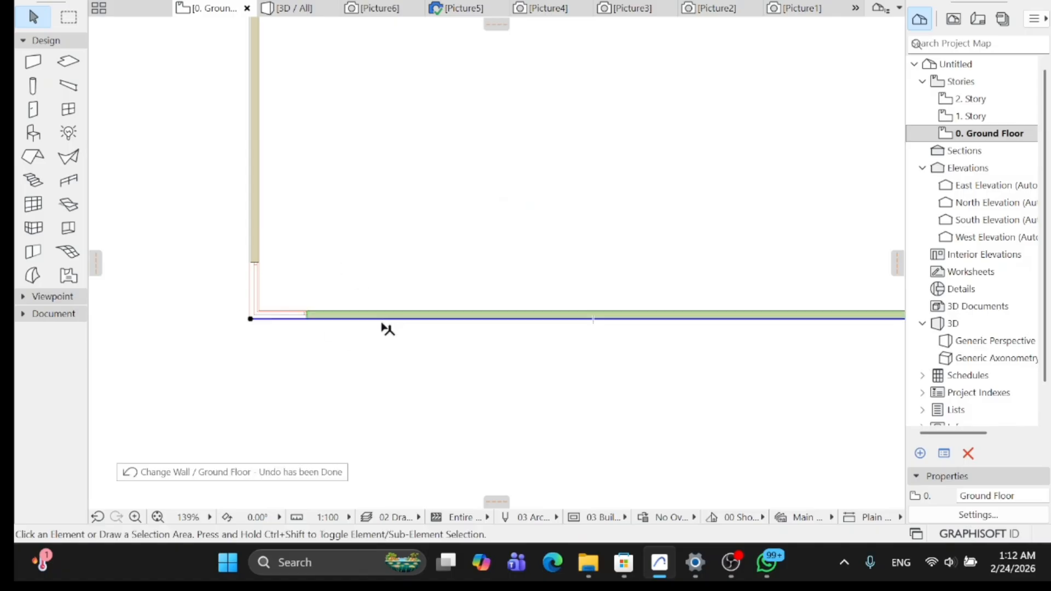
Set the lower wall's building material to Masonry Block - Filler in its settings.
{"action": "left_click", "coordinate": [387, 320]}
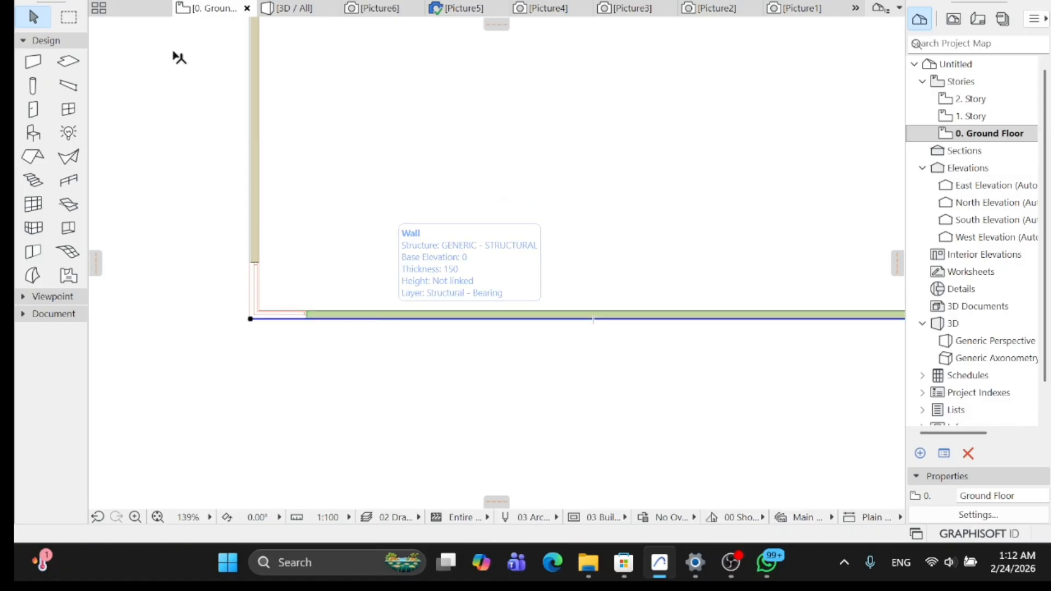
{"action": "key", "text": "ctrl+t"}
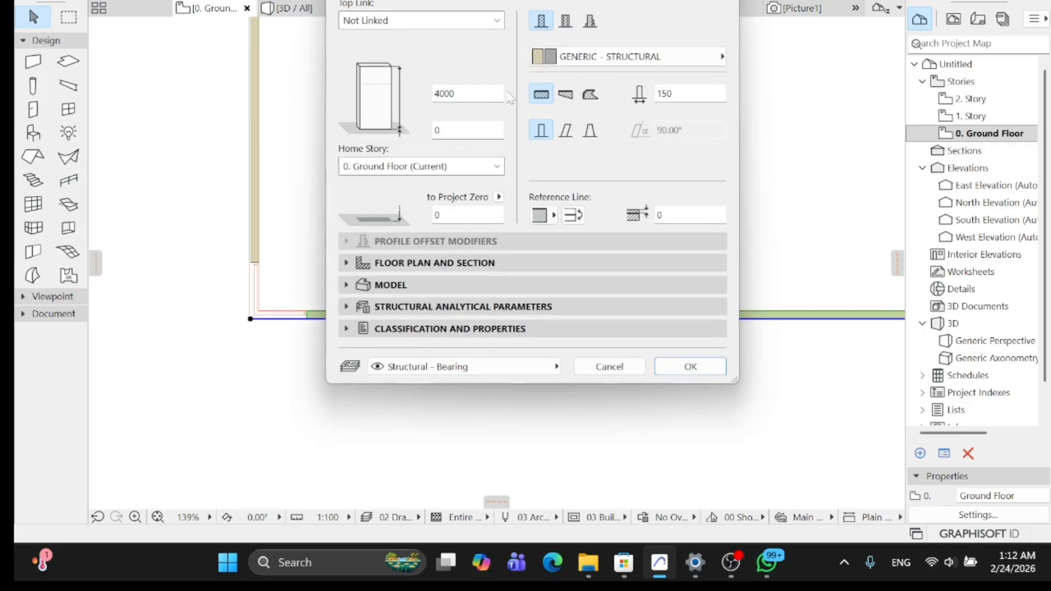
{"action": "left_click", "coordinate": [634, 61]}
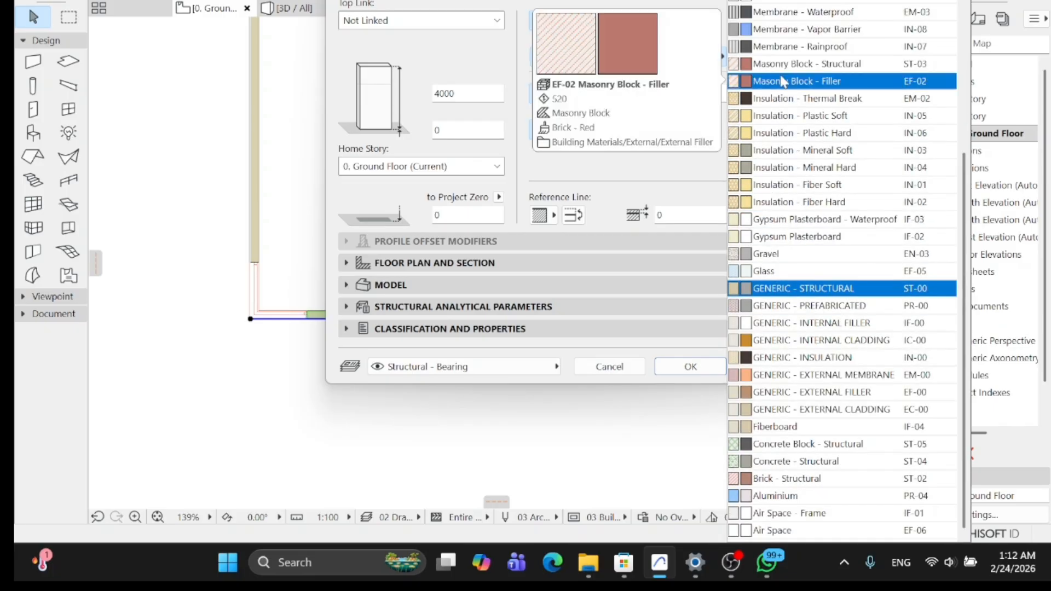
{"action": "left_click", "coordinate": [784, 81]}
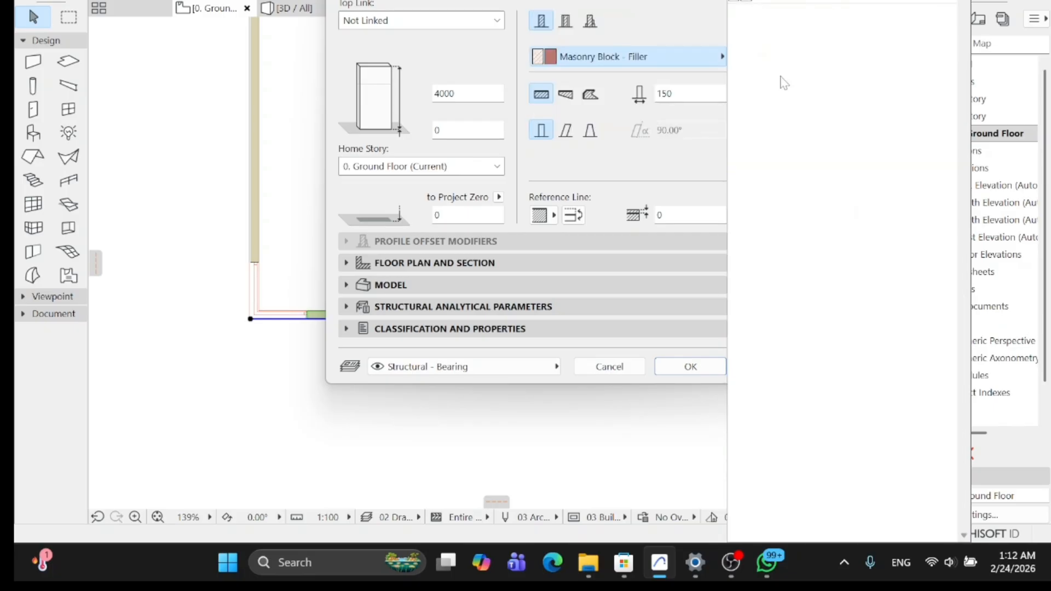
{"action": "left_click", "coordinate": [789, 1]}
{"action": "left_click", "coordinate": [687, 366]}
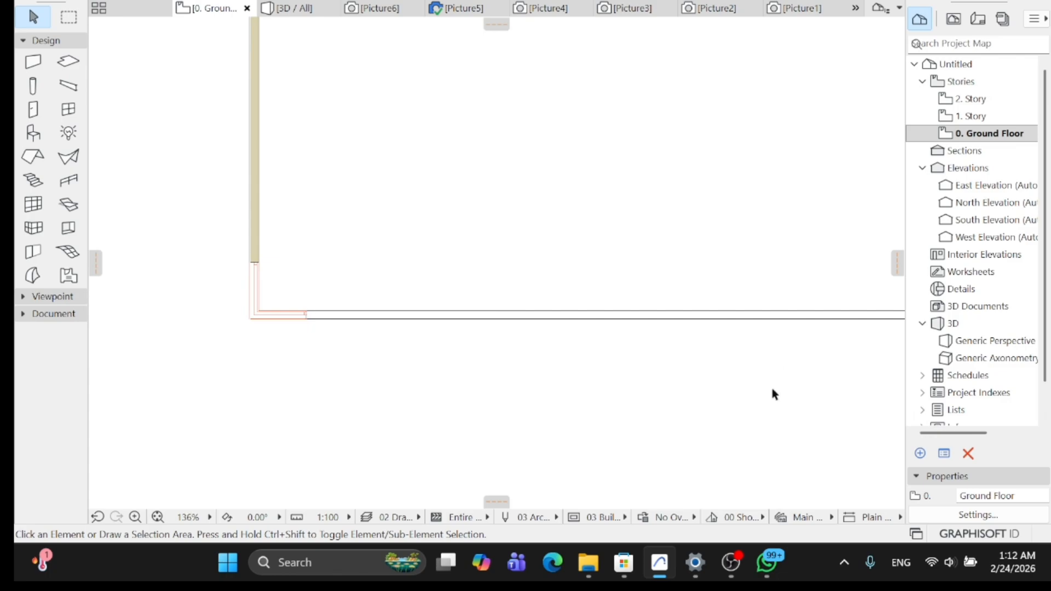
Compare the lower wall's appearance on plan with the other walls and the corner window.
{"action": "scroll", "coordinate": [772, 391], "scroll_direction": "down", "scroll_amount": 2}
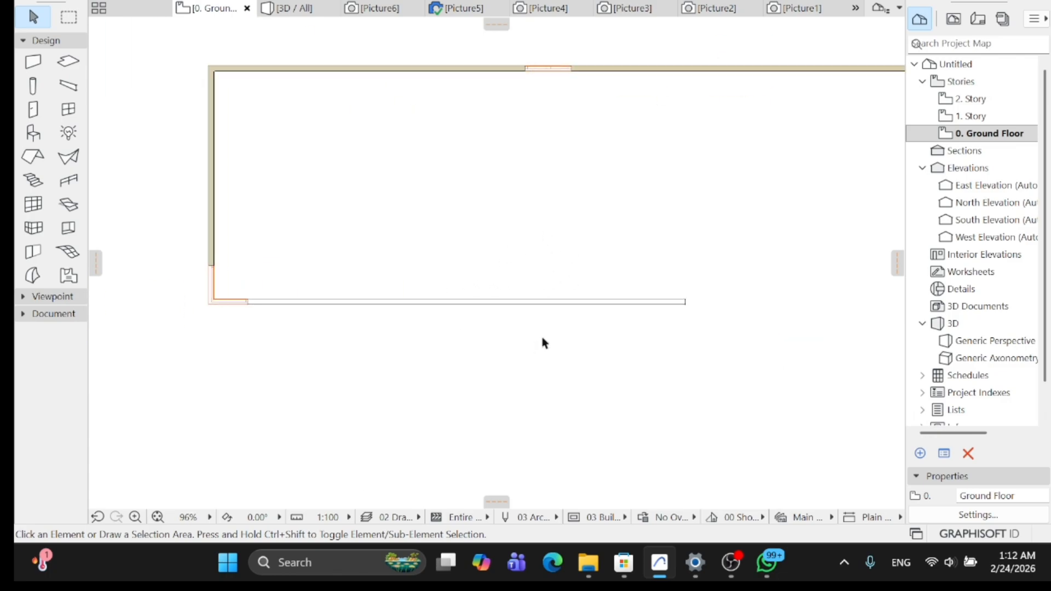
{"action": "middle_click_drag", "start_coordinate": [474, 184], "coordinate": [537, 270]}
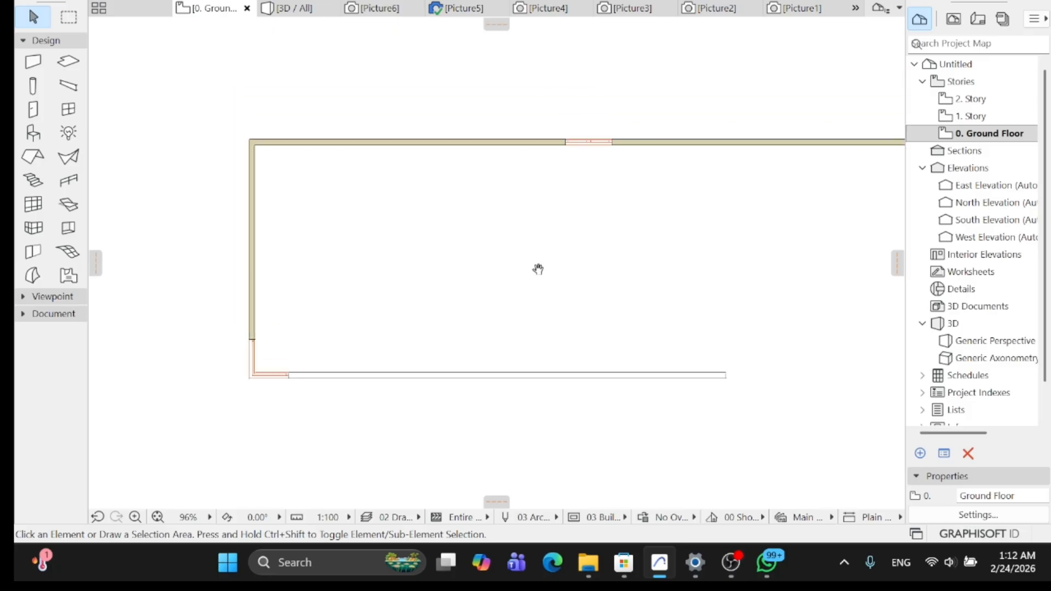
{"action": "scroll", "coordinate": [511, 262], "scroll_direction": "down", "scroll_amount": 2}
{"action": "mouse_move", "coordinate": [598, 289]}
{"action": "middle_mouse_down"}
{"action": "mouse_move", "coordinate": [513, 260]}
{"action": "mouse_move", "coordinate": [482, 267]}
{"action": "middle_mouse_up"}
{"action": "scroll", "coordinate": [464, 258], "scroll_direction": "down", "scroll_amount": 1}
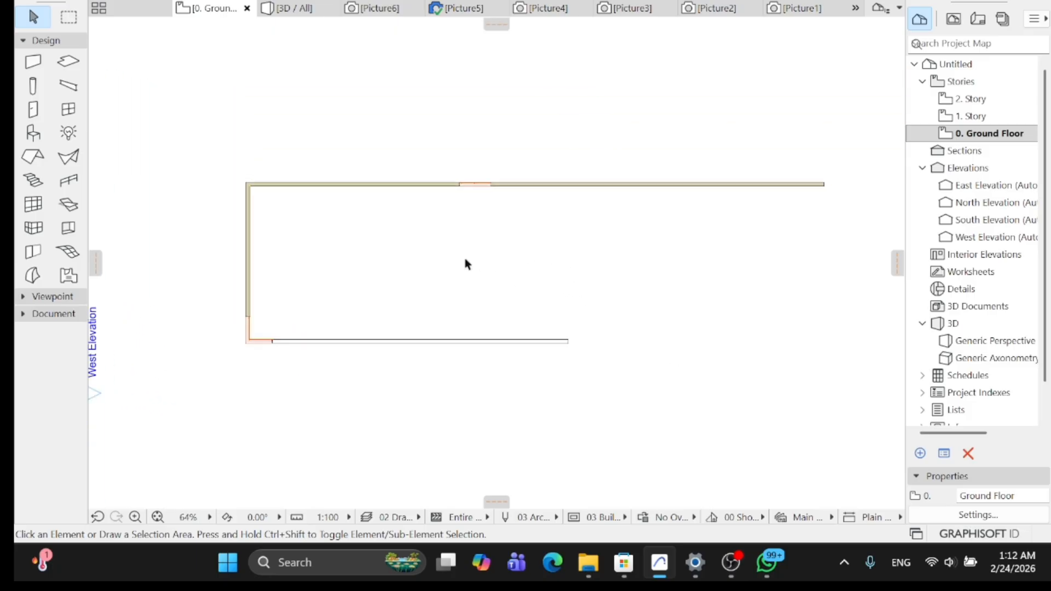
{"action": "scroll", "coordinate": [515, 277], "scroll_direction": "up", "scroll_amount": 1}
{"action": "scroll", "coordinate": [530, 304], "scroll_direction": "up", "scroll_amount": 1}
{"action": "middle_click_drag", "start_coordinate": [530, 303], "coordinate": [509, 286]}
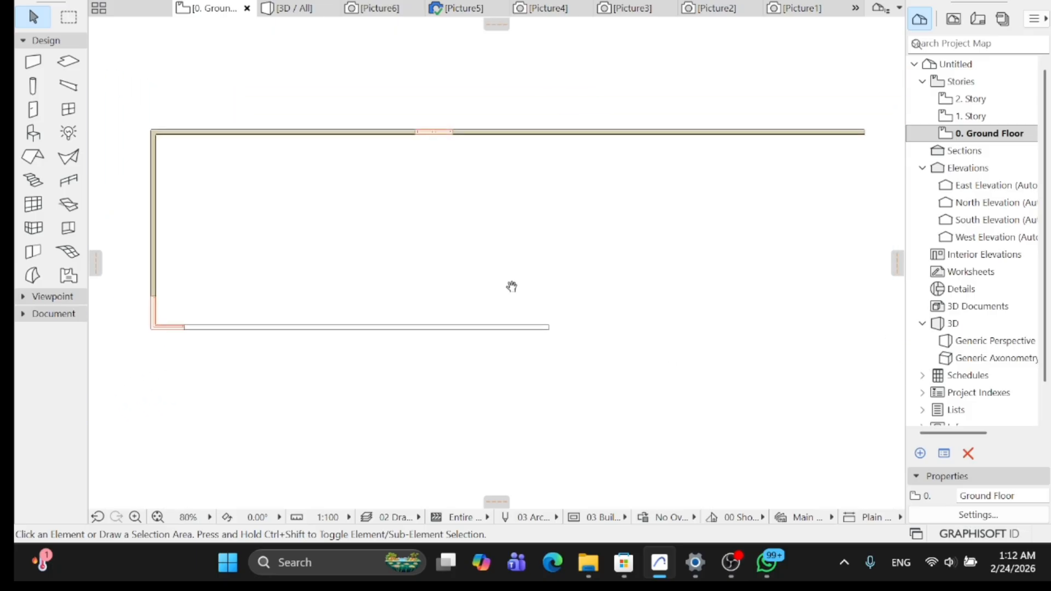
{"action": "scroll", "coordinate": [503, 284], "scroll_direction": "down", "scroll_amount": 1}
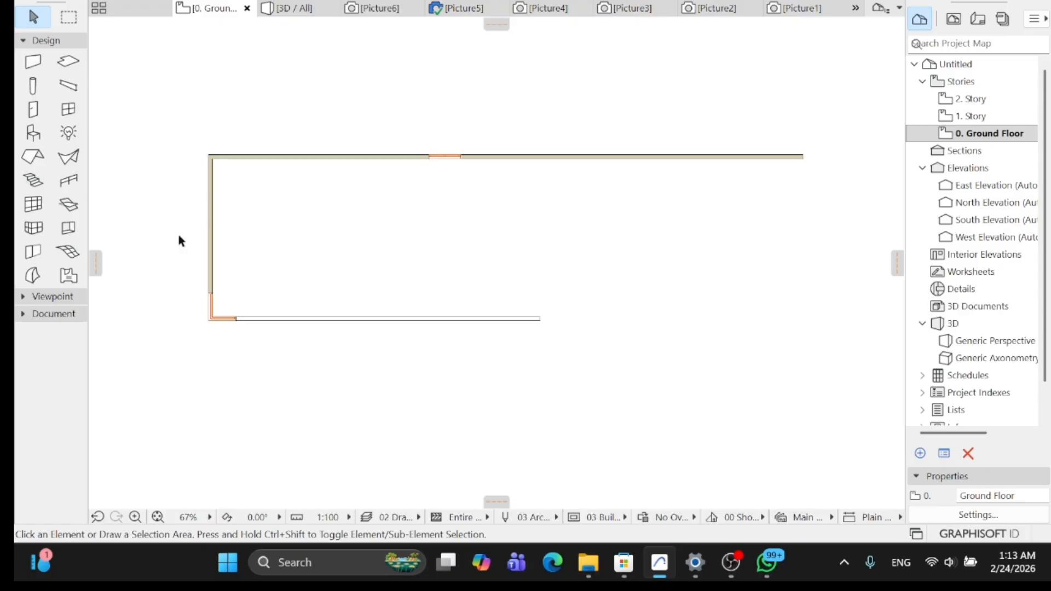
{"action": "scroll", "coordinate": [178, 235], "scroll_direction": "up", "scroll_amount": 1}
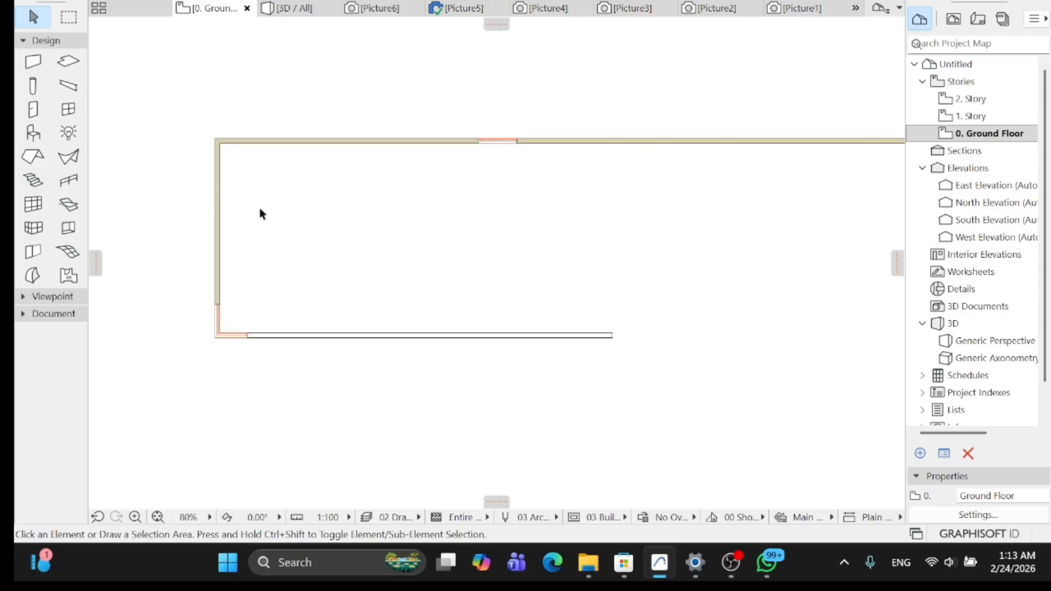
{"action": "scroll", "coordinate": [259, 228], "scroll_direction": "down", "scroll_amount": 1}
Examine the upper wall's window and the adjoining wall fill up close on the floor plan.
{"action": "scroll", "coordinate": [456, 159], "scroll_direction": "up", "scroll_amount": 10}
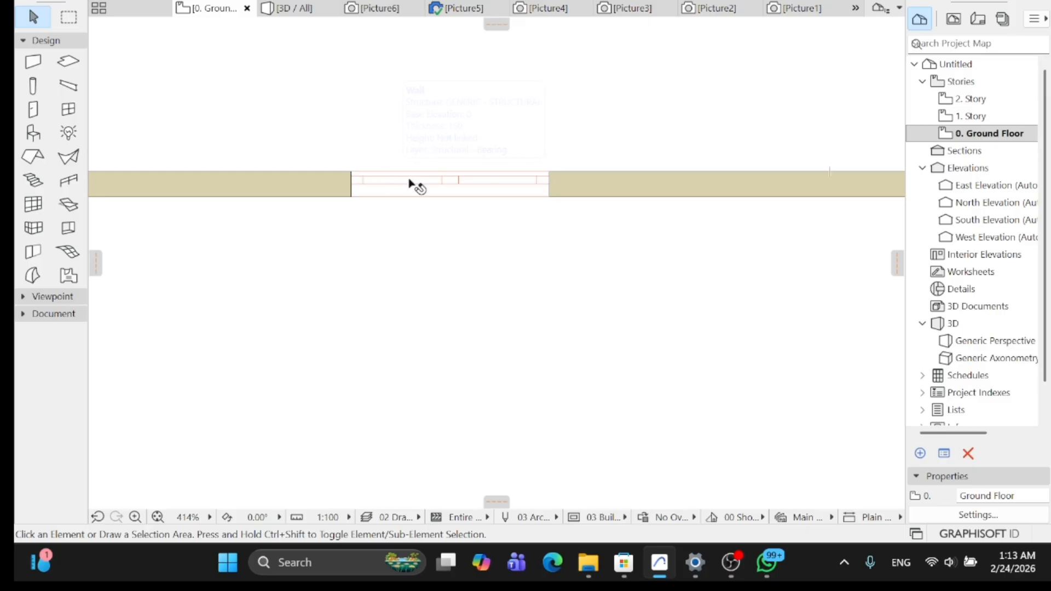
{"action": "scroll", "coordinate": [283, 135], "scroll_direction": "down", "scroll_amount": 3}
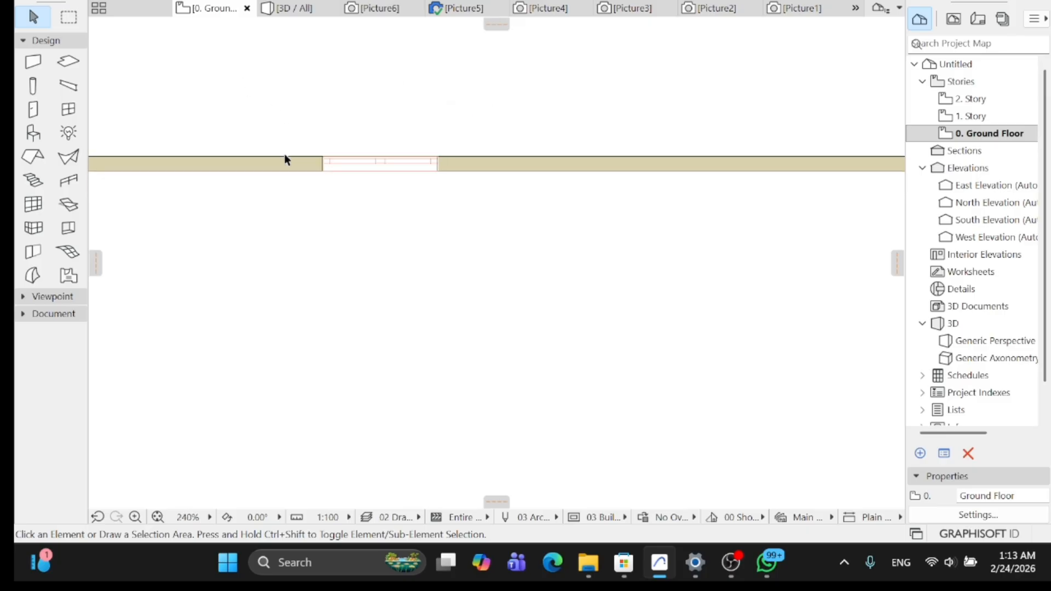
{"action": "scroll", "coordinate": [285, 254], "scroll_direction": "down", "scroll_amount": 2}
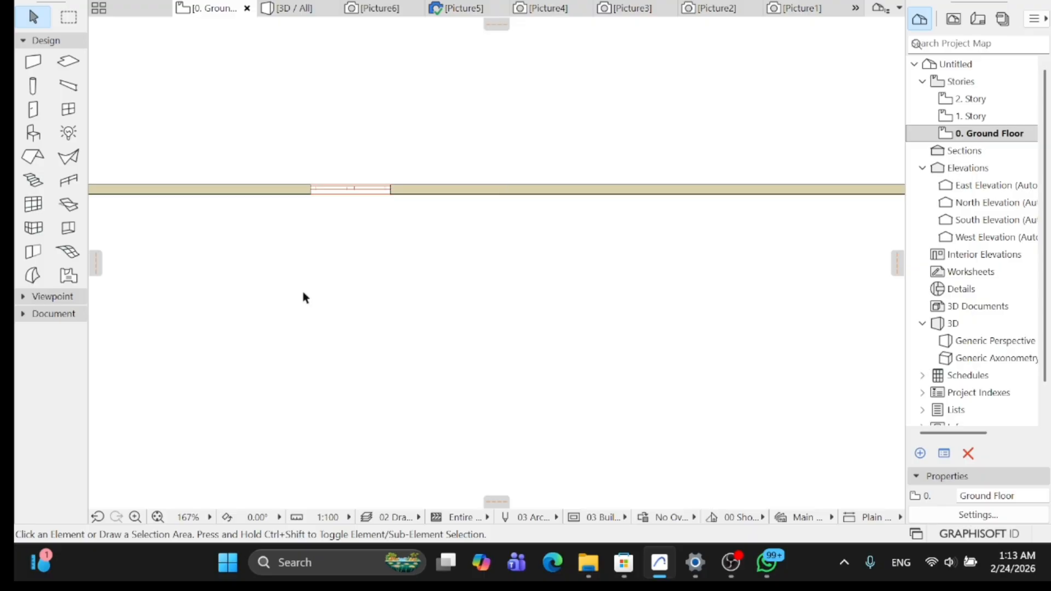
{"action": "scroll", "coordinate": [306, 295], "scroll_direction": "down", "scroll_amount": 1}
{"action": "middle_click_drag", "start_coordinate": [306, 295], "coordinate": [534, 237]}
{"action": "scroll", "coordinate": [533, 237], "scroll_direction": "down", "scroll_amount": 1}
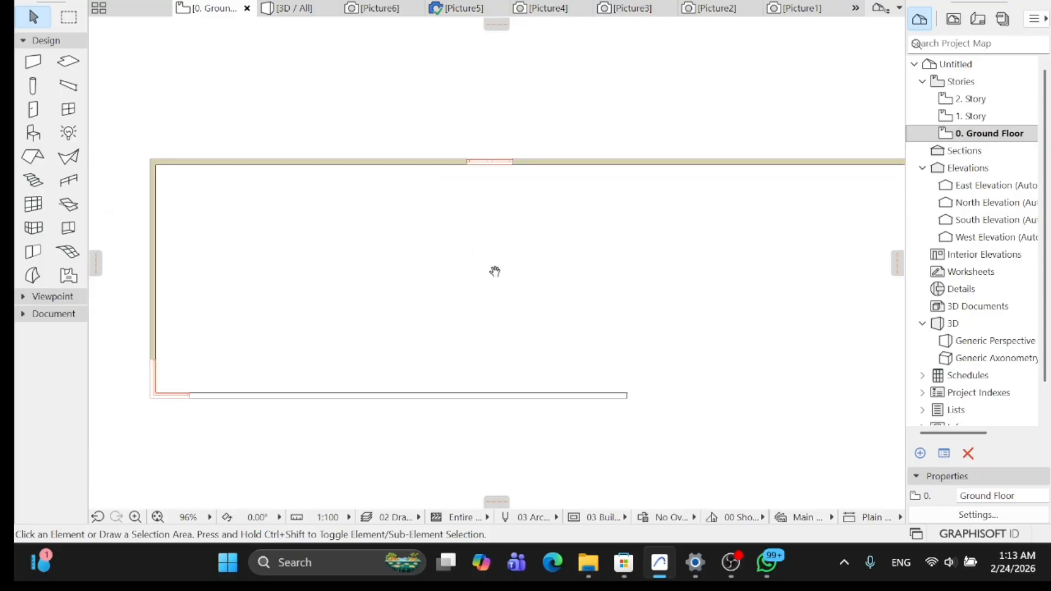